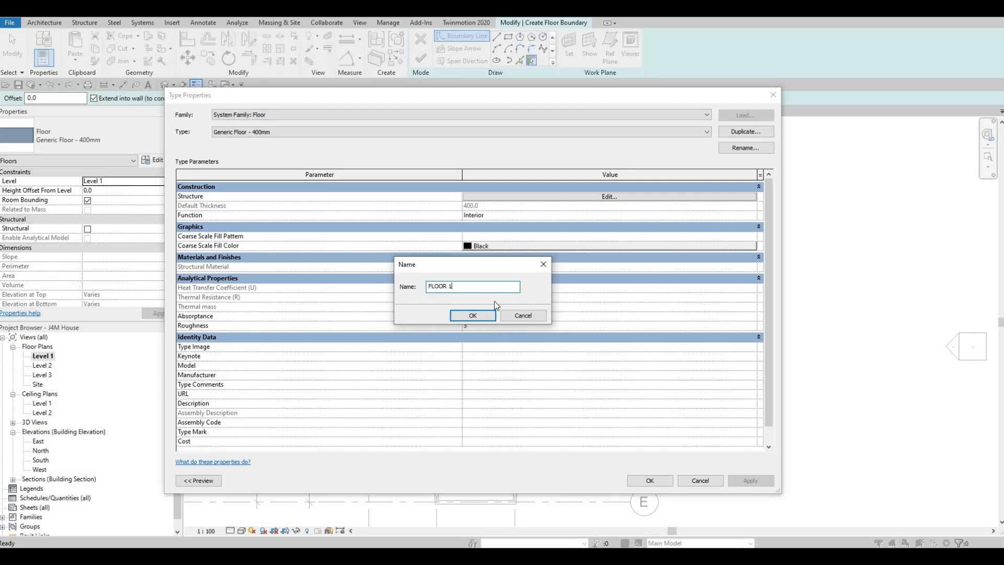
- Name the duplicated floor type FLOOR 1 and set its structure layer's thickness to 200 mm
{"action": "key", "text": "Return"}
{"action": "left_click", "coordinate": [510, 197]}
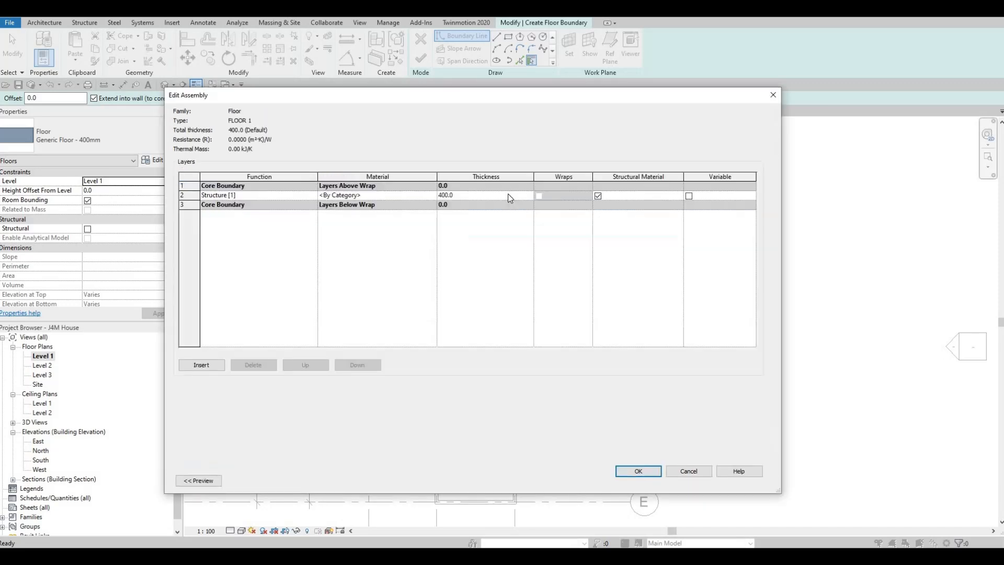
{"action": "left_click", "coordinate": [509, 195]}
- Assign the Limestone material from the AEC stone library to the floor's structure layer and accept the type settings
{"action": "left_click", "coordinate": [428, 195]}
{"action": "left_click", "coordinate": [433, 196]}
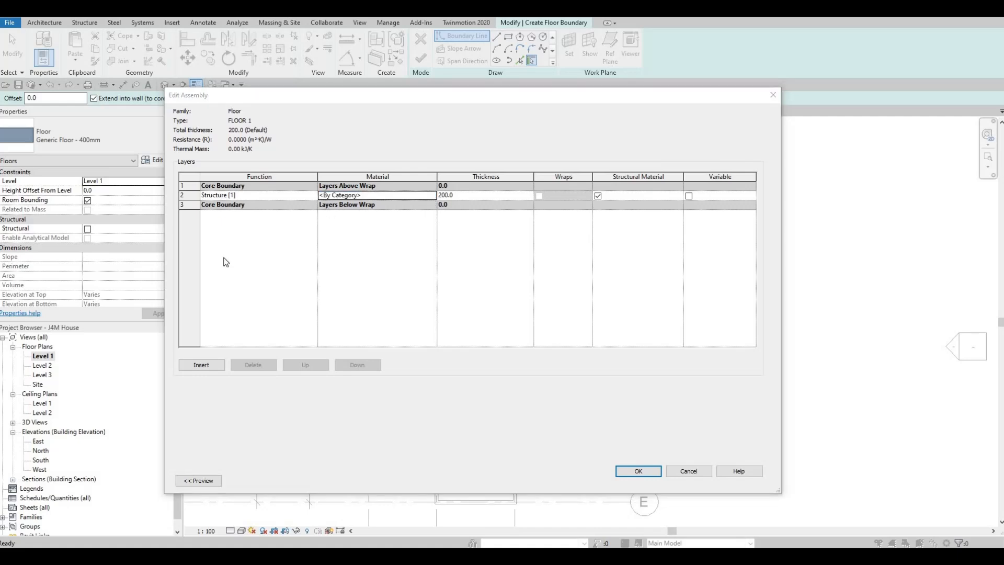
{"action": "scroll", "coordinate": [224, 277], "scroll_direction": "down", "scroll_amount": 3}
{"action": "left_click", "coordinate": [194, 316]}
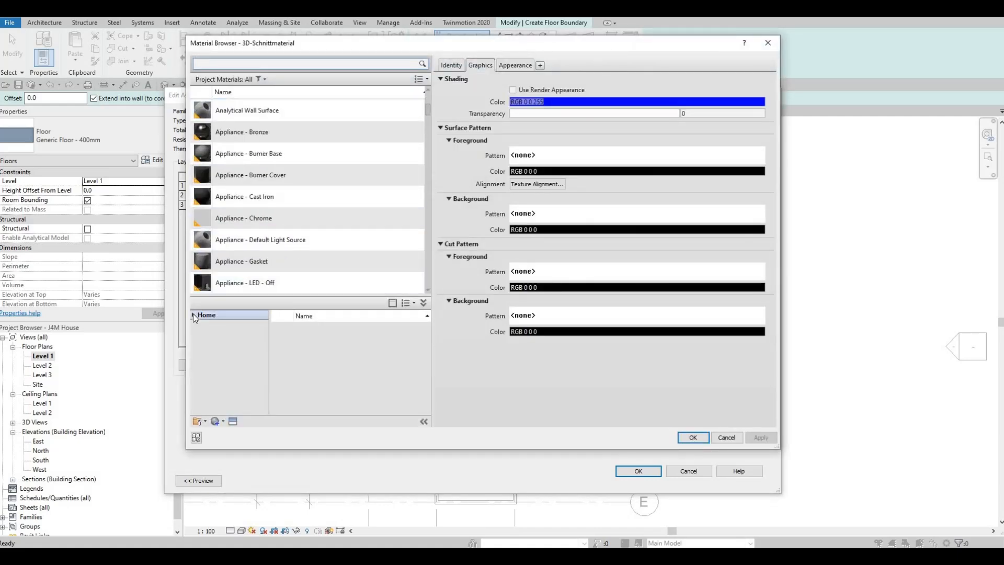
{"action": "left_click", "coordinate": [200, 335]}
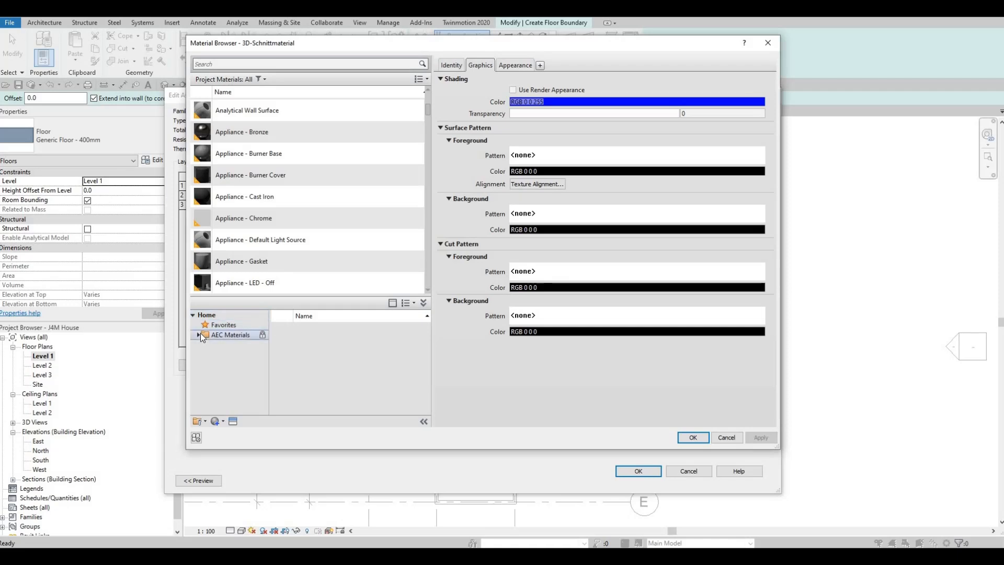
{"action": "scroll", "coordinate": [223, 398], "scroll_direction": "down", "scroll_amount": 4}
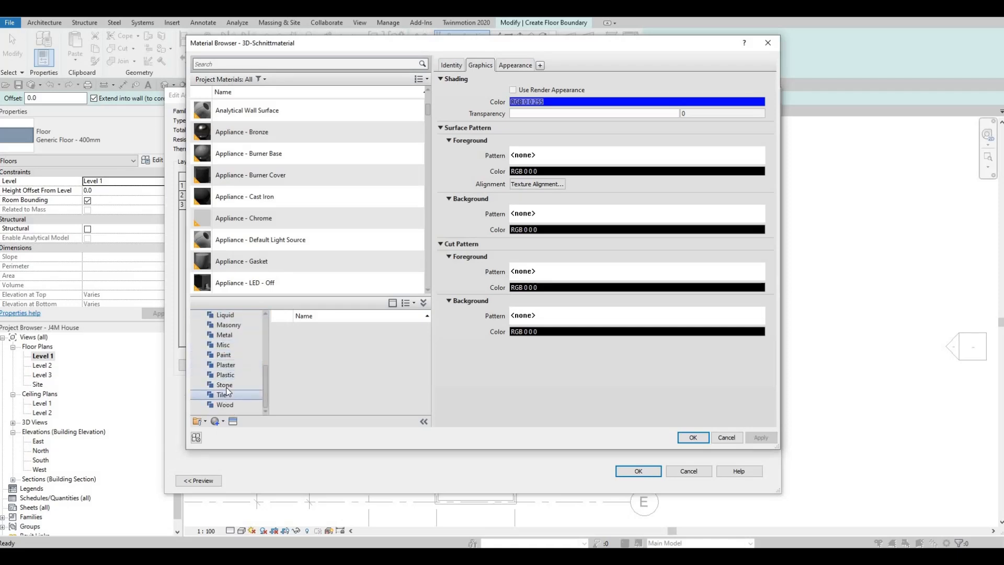
{"action": "left_click", "coordinate": [224, 384]}
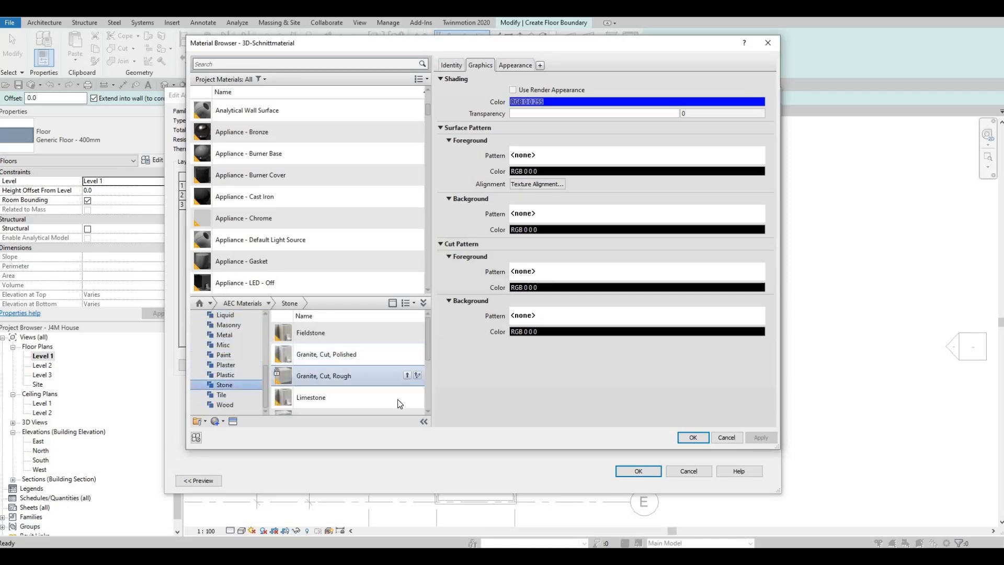
{"action": "left_click", "coordinate": [411, 397]}
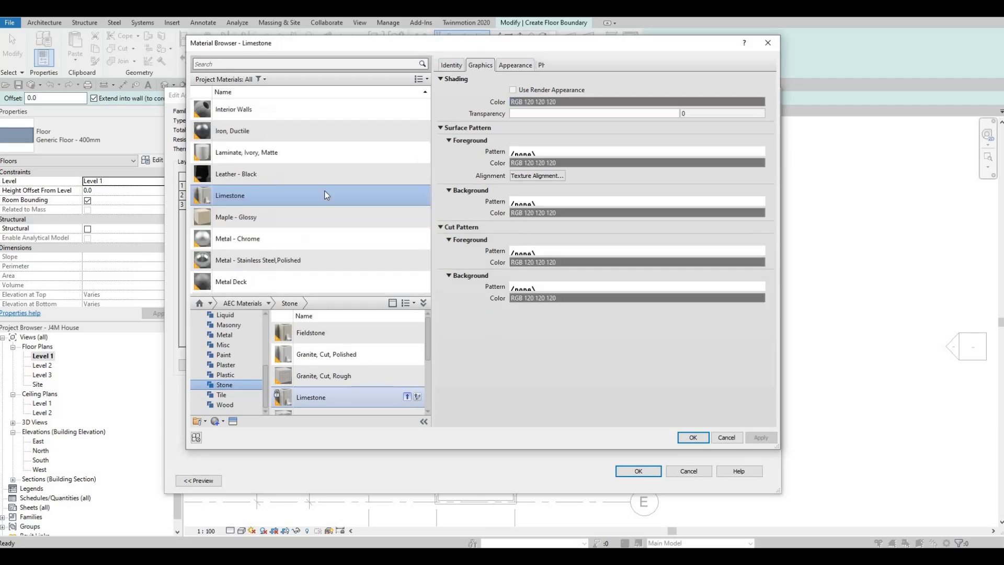
{"action": "left_click", "coordinate": [693, 437]}
{"action": "left_click", "coordinate": [639, 471]}
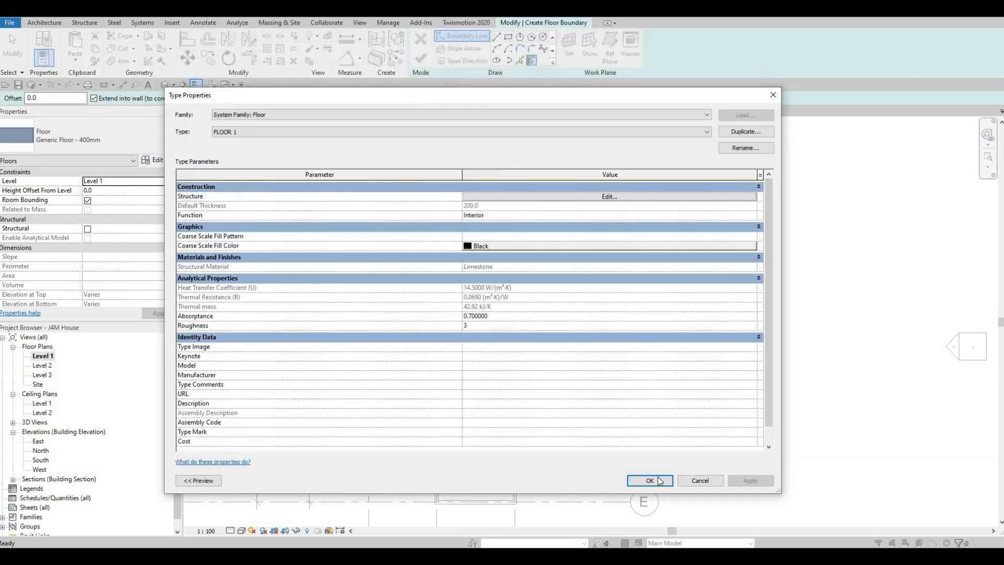
{"action": "left_click", "coordinate": [650, 481]}
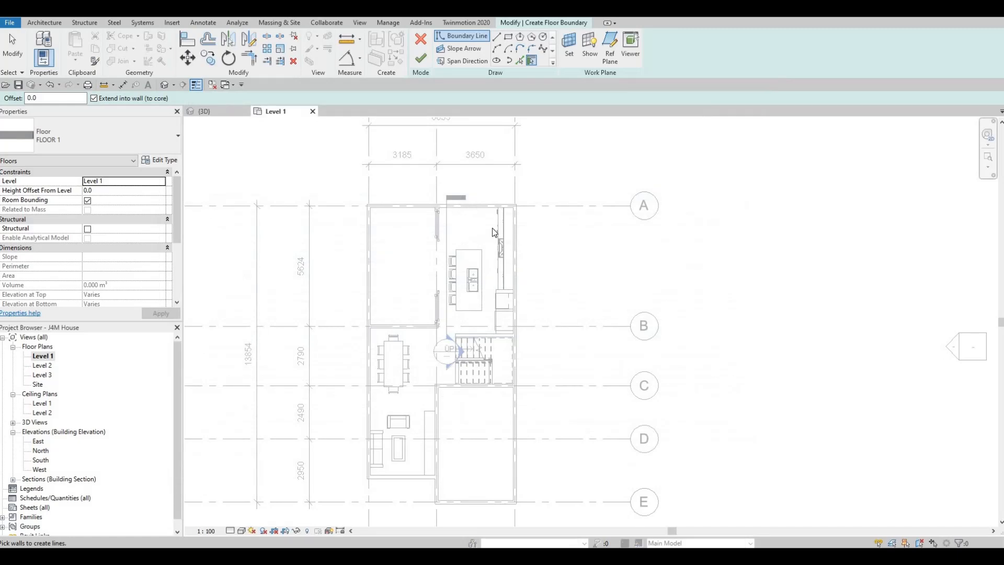
- Sketch a rectangular floor boundary from the outer wall corner at grids A and 1 to the outer corner at grids E and 3
{"action": "left_click", "coordinate": [508, 39]}
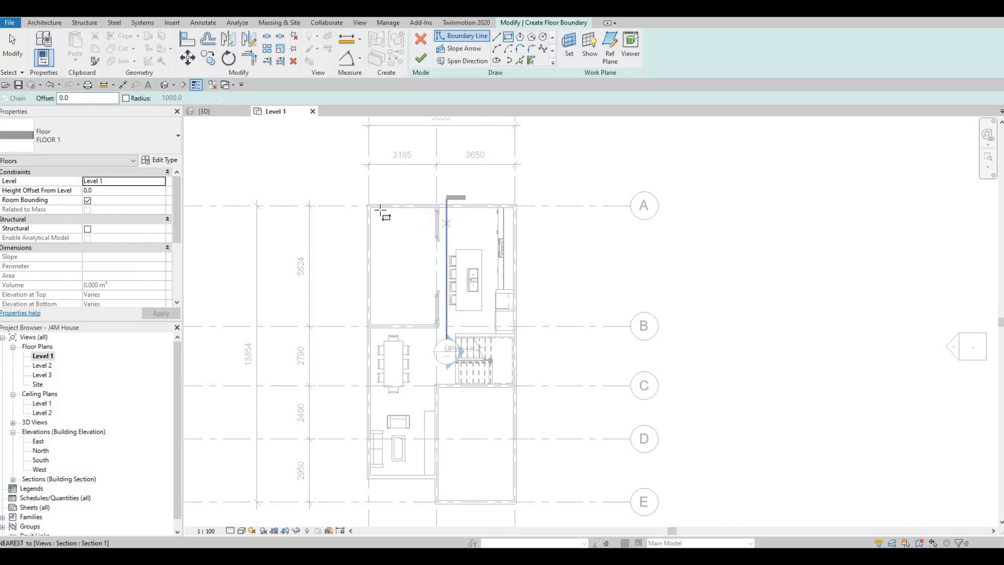
{"action": "scroll", "coordinate": [345, 203], "scroll_direction": "up", "scroll_amount": 1}
{"action": "scroll", "coordinate": [342, 203], "scroll_direction": "up", "scroll_amount": 1}
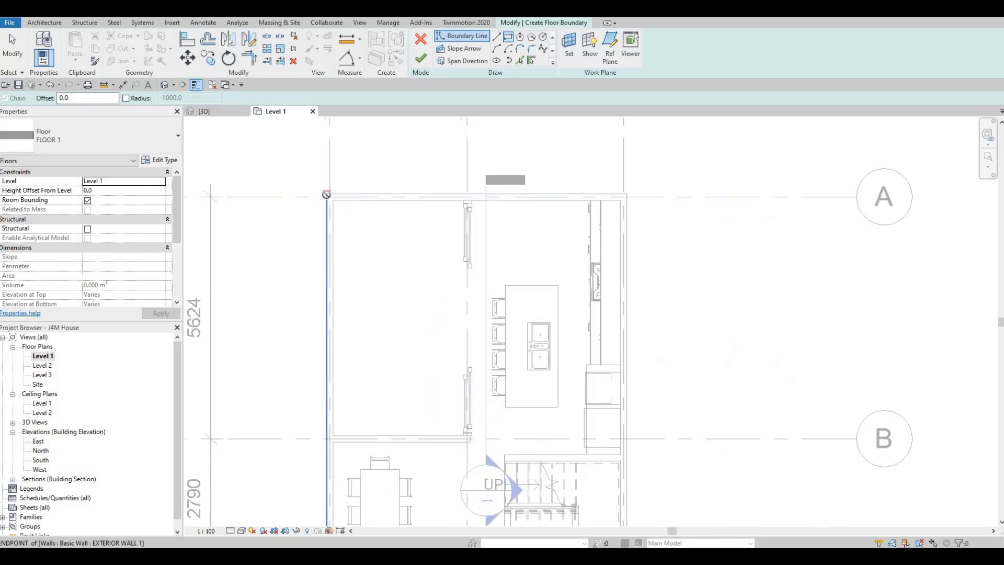
{"action": "left_click", "coordinate": [327, 193]}
{"action": "scroll", "coordinate": [458, 262], "scroll_direction": "down", "scroll_amount": 2}
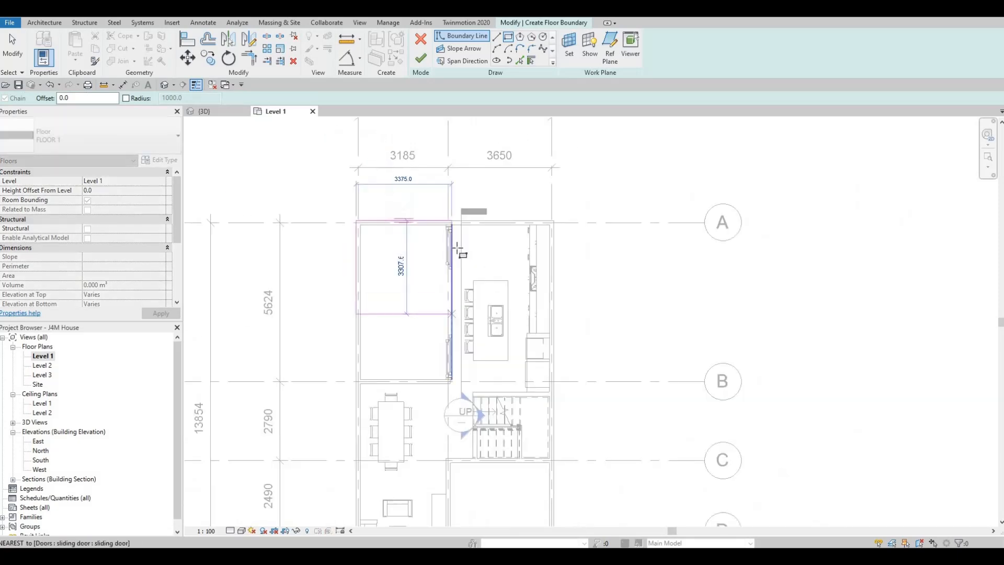
{"action": "middle_click_drag", "start_coordinate": [454, 273], "coordinate": [454, 265]}
{"action": "scroll", "coordinate": [423, 300], "scroll_direction": "down", "scroll_amount": 1}
{"action": "middle_click_drag", "start_coordinate": [424, 300], "coordinate": [424, 377]}
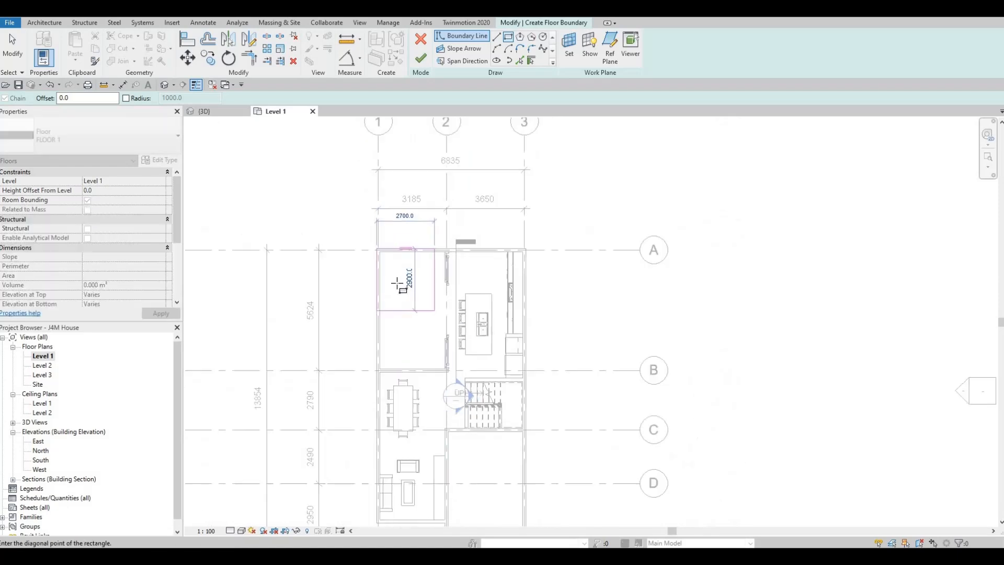
{"action": "scroll", "coordinate": [375, 272], "scroll_direction": "down", "scroll_amount": 1}
{"action": "scroll", "coordinate": [375, 269], "scroll_direction": "up", "scroll_amount": 5}
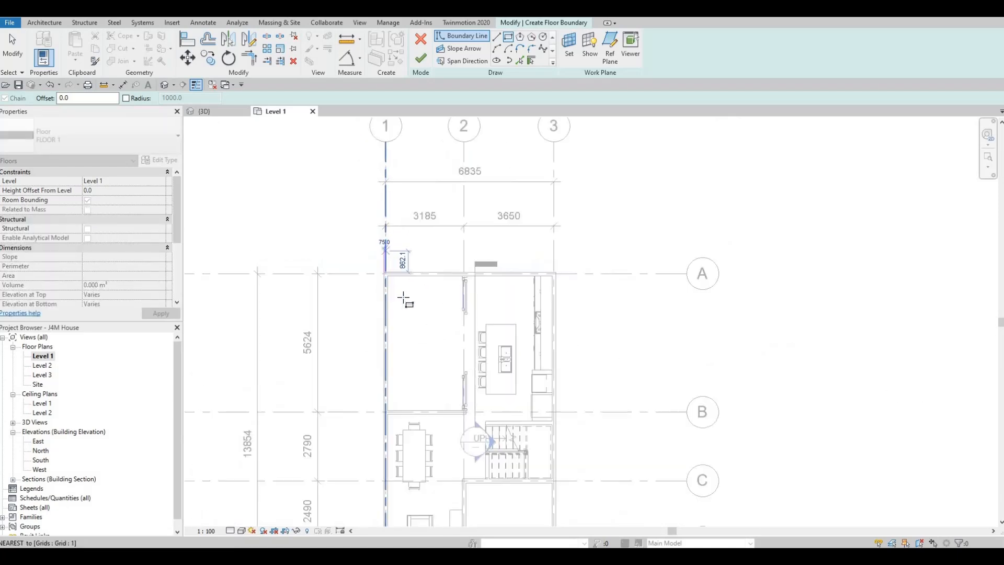
{"action": "scroll", "coordinate": [375, 269], "scroll_direction": "up", "scroll_amount": 2}
{"action": "left_click", "coordinate": [371, 262]}
{"action": "scroll", "coordinate": [430, 294], "scroll_direction": "down", "scroll_amount": 4}
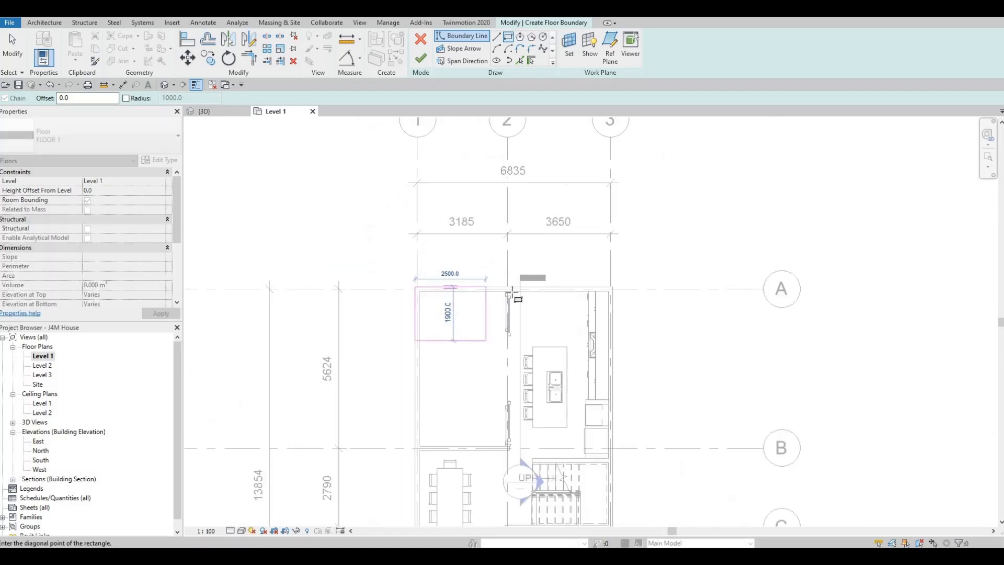
{"action": "middle_click_drag", "start_coordinate": [498, 354], "coordinate": [493, 277]}
{"action": "scroll", "coordinate": [555, 366], "scroll_direction": "down", "scroll_amount": 4}
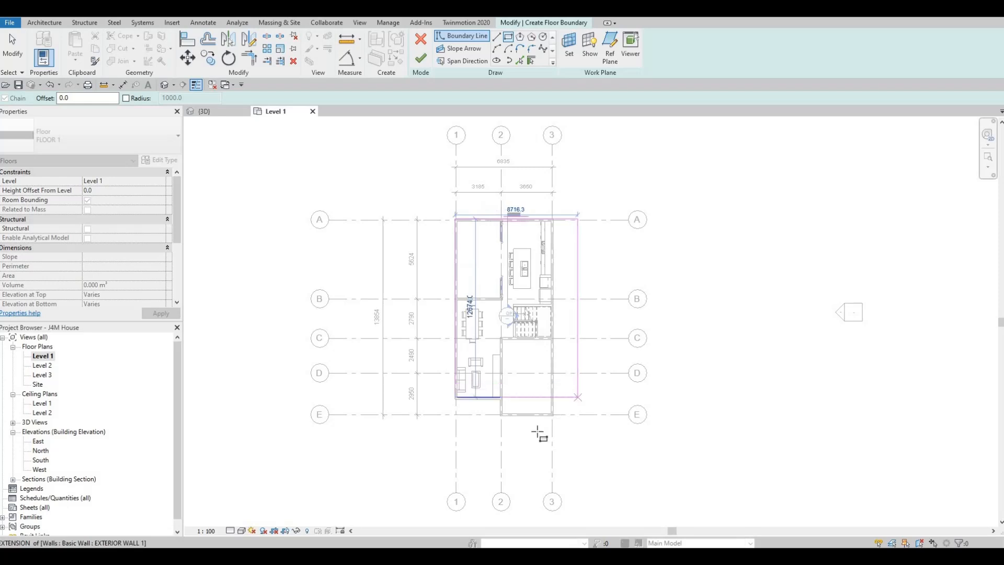
{"action": "scroll", "coordinate": [538, 425], "scroll_direction": "up", "scroll_amount": 3}
{"action": "scroll", "coordinate": [516, 441], "scroll_direction": "up", "scroll_amount": 2}
{"action": "left_click", "coordinate": [512, 435]}
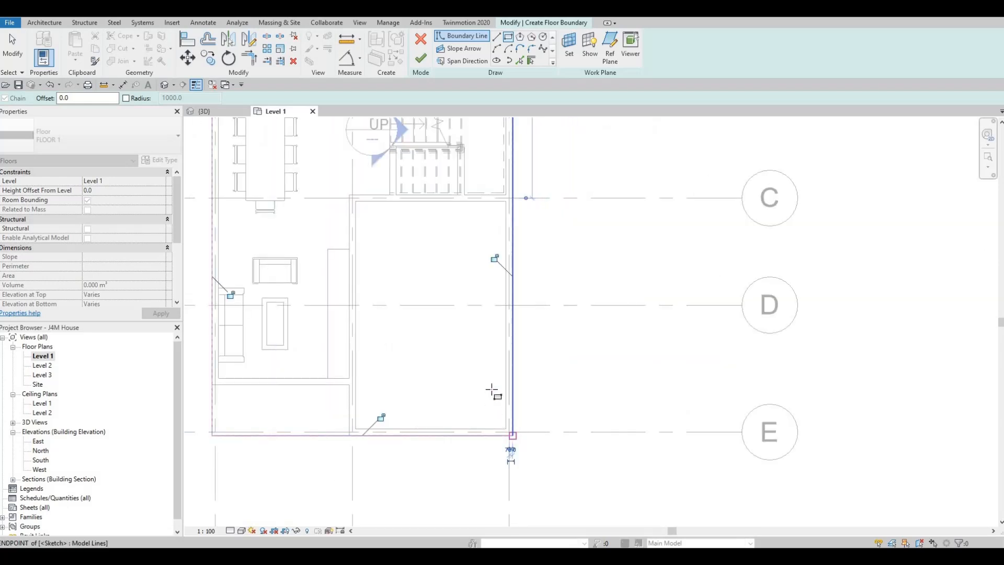
- Add boundary lines by picking the sliding-door wall's edge near grid 2 and the edge of the wall on grid B
{"action": "middle_click_drag", "start_coordinate": [489, 360], "coordinate": [515, 414]}
{"action": "scroll", "coordinate": [507, 394], "scroll_direction": "down", "scroll_amount": 1}
{"action": "scroll", "coordinate": [507, 408], "scroll_direction": "down", "scroll_amount": 1}
{"action": "mouse_move", "coordinate": [489, 358]}
{"action": "middle_mouse_down"}
{"action": "mouse_move", "coordinate": [507, 392]}
{"action": "mouse_move", "coordinate": [507, 432]}
{"action": "middle_mouse_up"}
{"action": "middle_click_drag", "start_coordinate": [532, 167], "coordinate": [526, 214]}
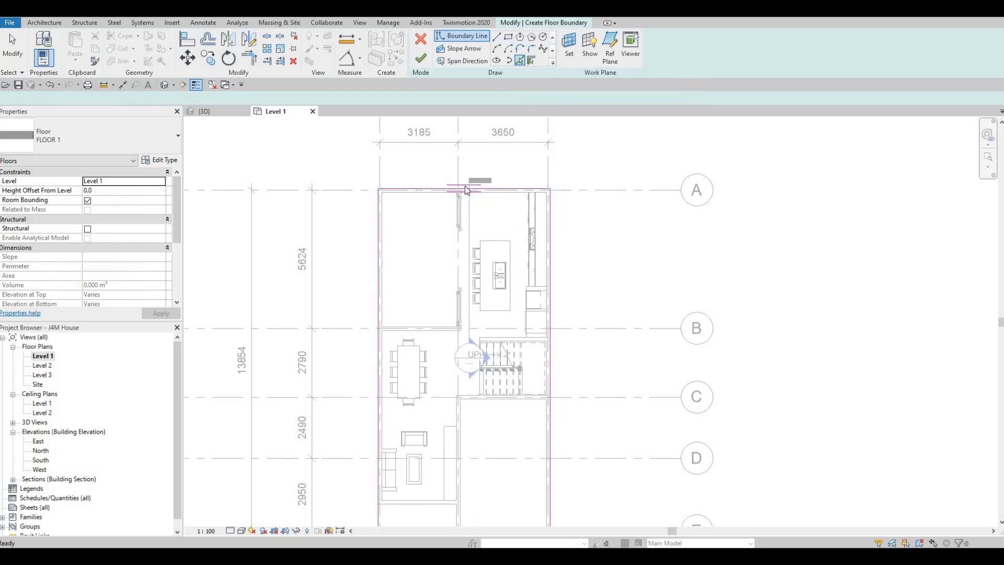
{"action": "scroll", "coordinate": [434, 215], "scroll_direction": "up", "scroll_amount": 6}
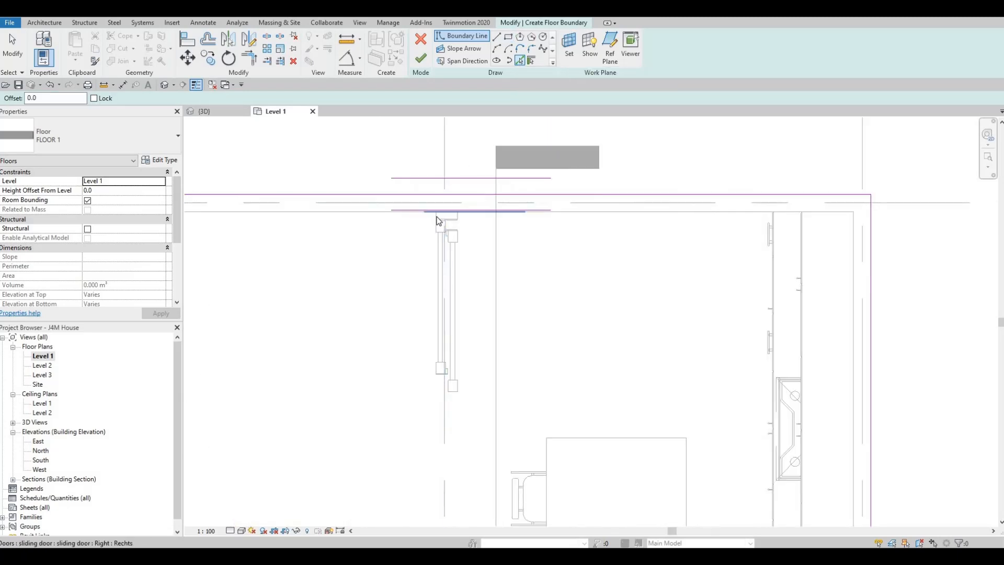
{"action": "left_click", "coordinate": [439, 220]}
{"action": "scroll", "coordinate": [426, 285], "scroll_direction": "down", "scroll_amount": 4}
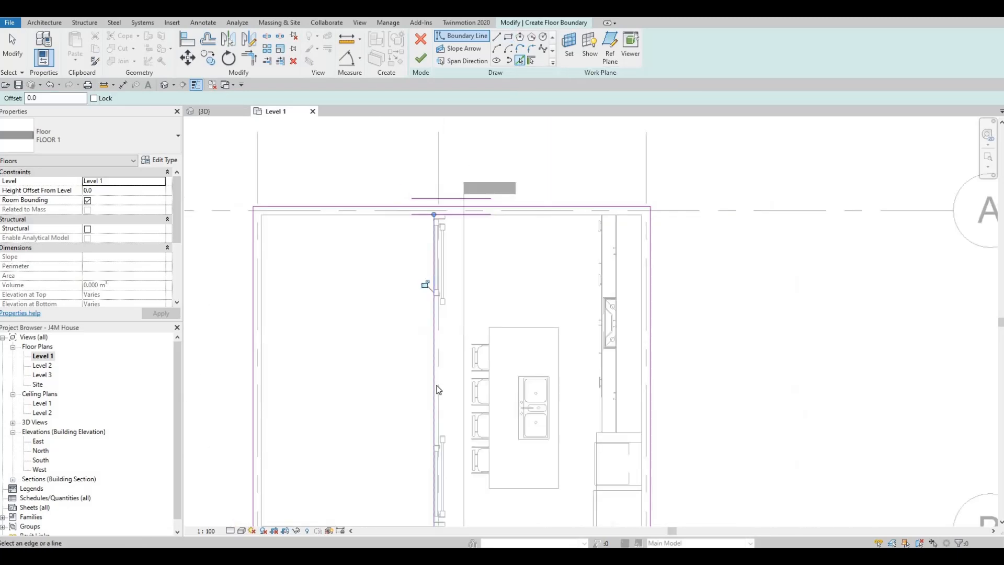
{"action": "left_click", "coordinate": [442, 404]}
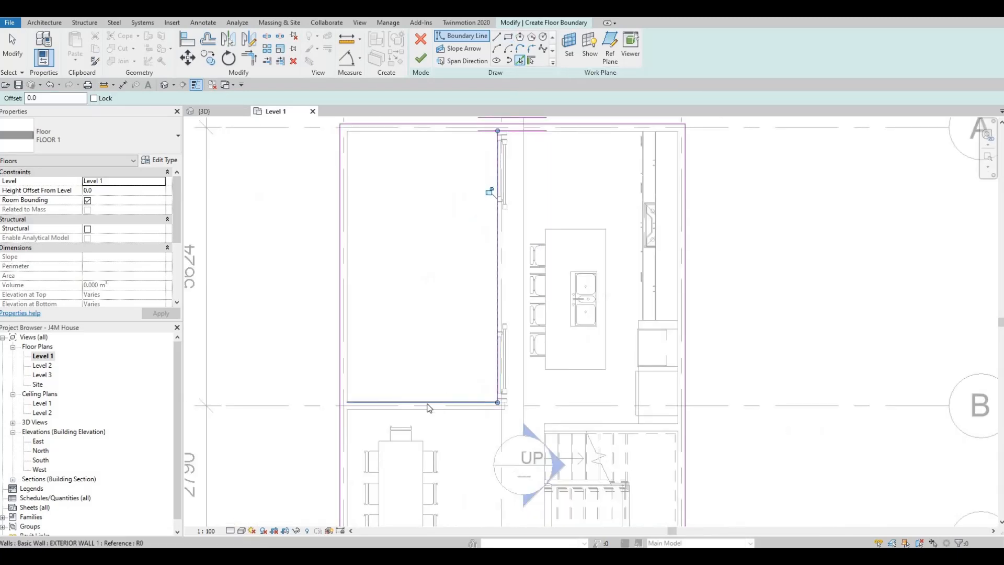
{"action": "key", "text": "Escape"}
- Trim the boundary lines to corners, excluding the area between grids A–B and 1–2, and finish the floor sketch
{"action": "key", "text": "t"}
{"action": "key", "text": "r"}
{"action": "left_click", "coordinate": [392, 402]}
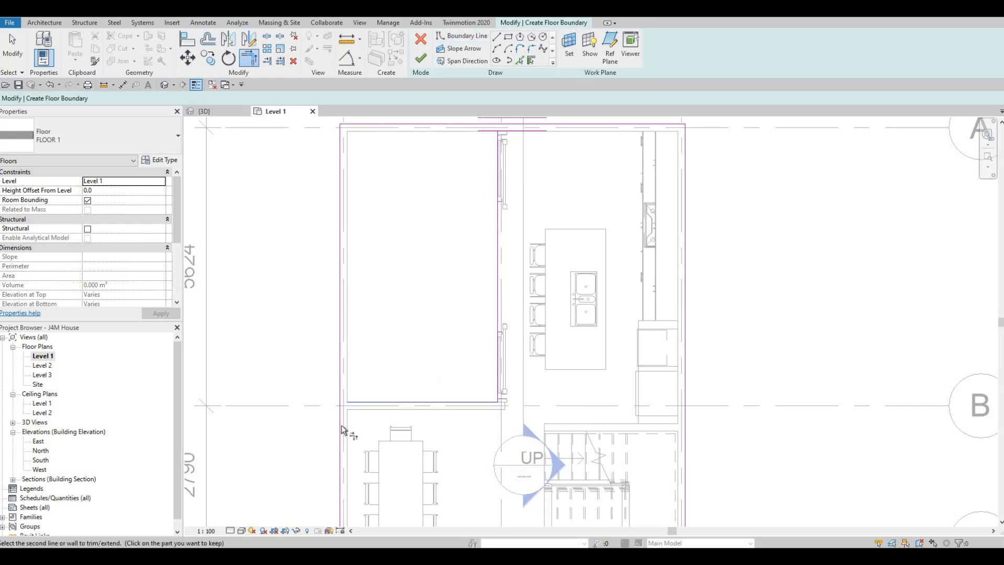
{"action": "middle_click_drag", "start_coordinate": [500, 169], "coordinate": [489, 212]}
{"action": "left_click", "coordinate": [488, 211]}
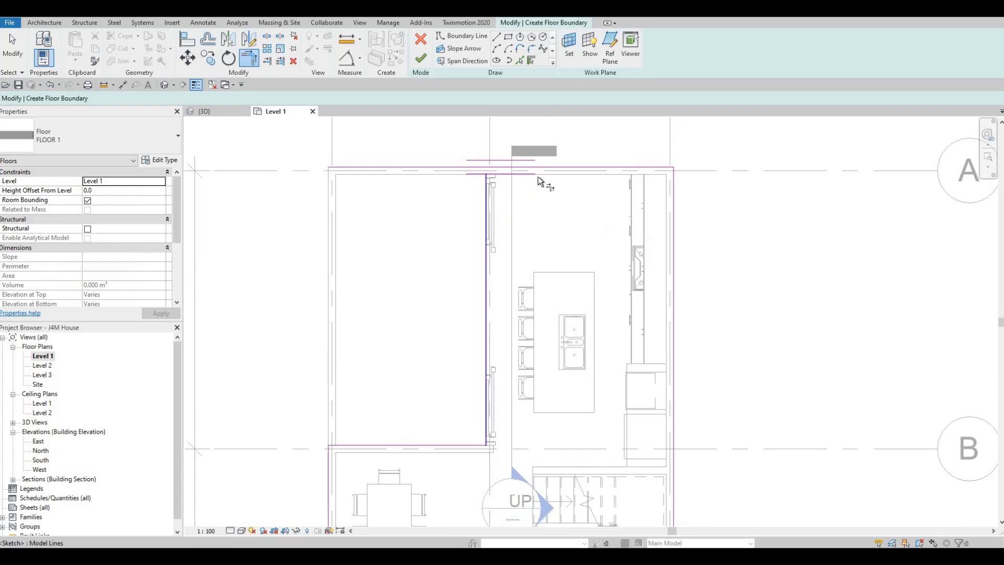
{"action": "left_click", "coordinate": [538, 176]}
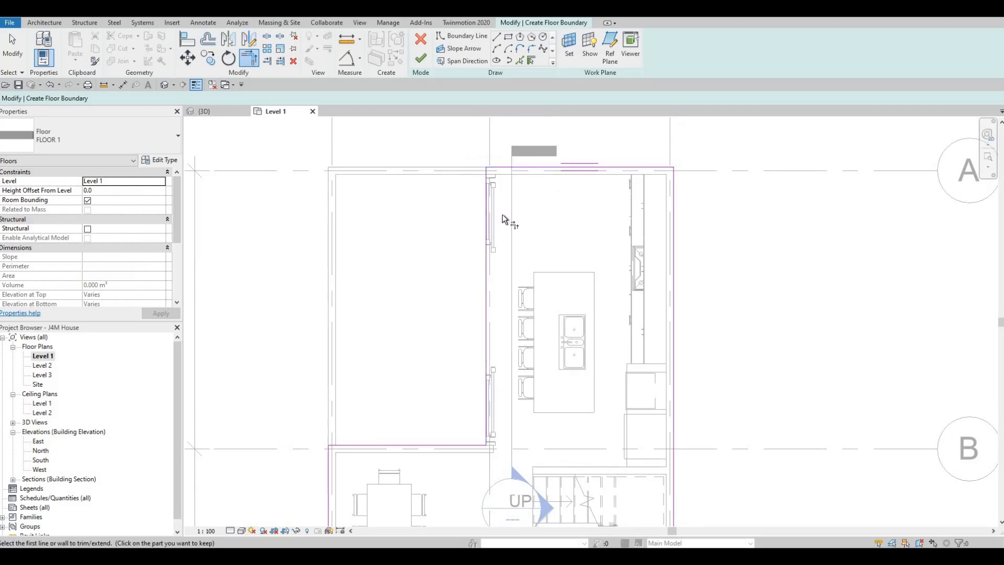
{"action": "key", "text": "F1"}
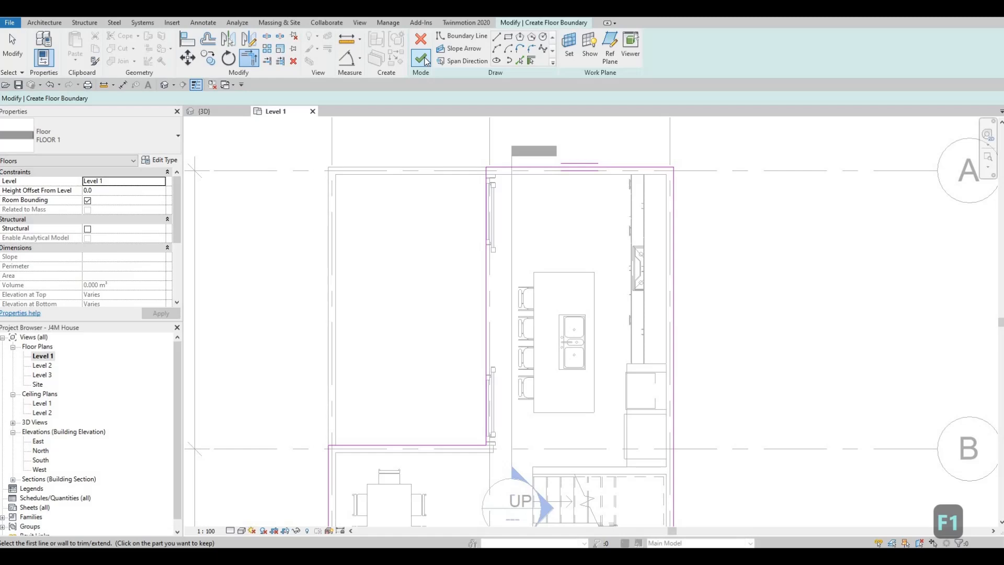
{"action": "left_click", "coordinate": [422, 59]}
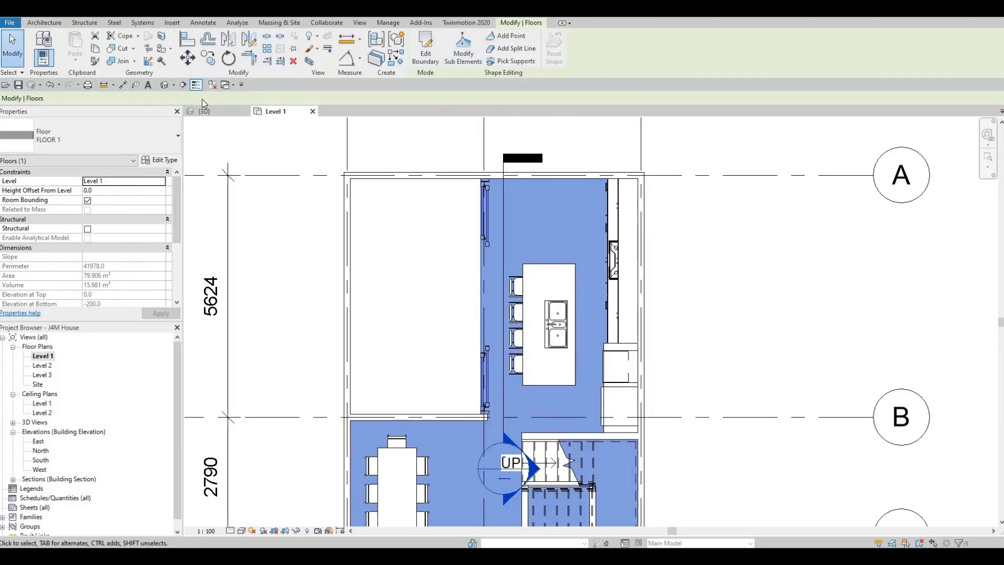
- Check the new floor in the 3D view with nothing selected, and return to the Level 1 plan
{"action": "left_click", "coordinate": [212, 110]}
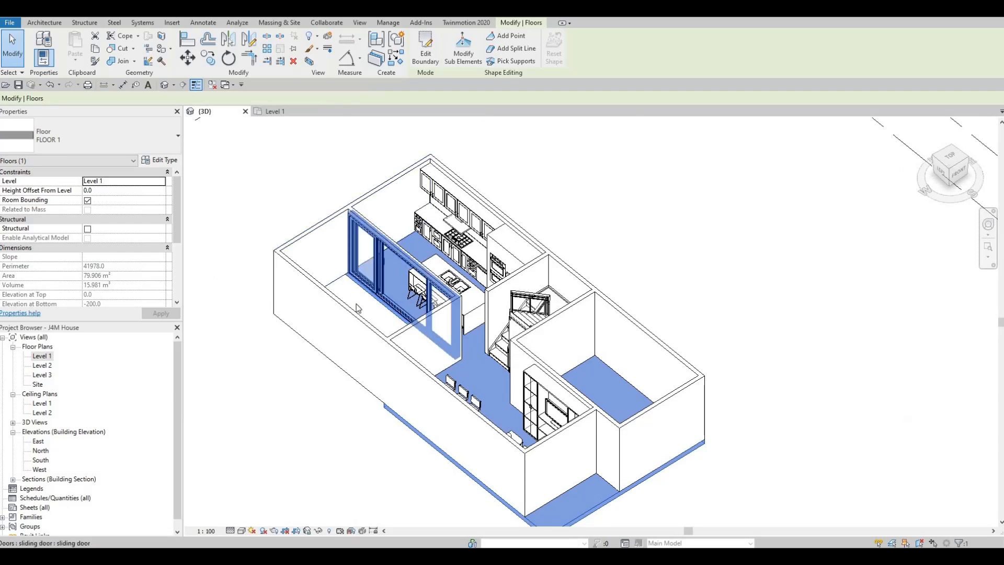
{"action": "scroll", "coordinate": [358, 309], "scroll_direction": "up", "scroll_amount": 2}
{"action": "key", "text": "Escape"}
{"action": "key", "text": "Escape"}
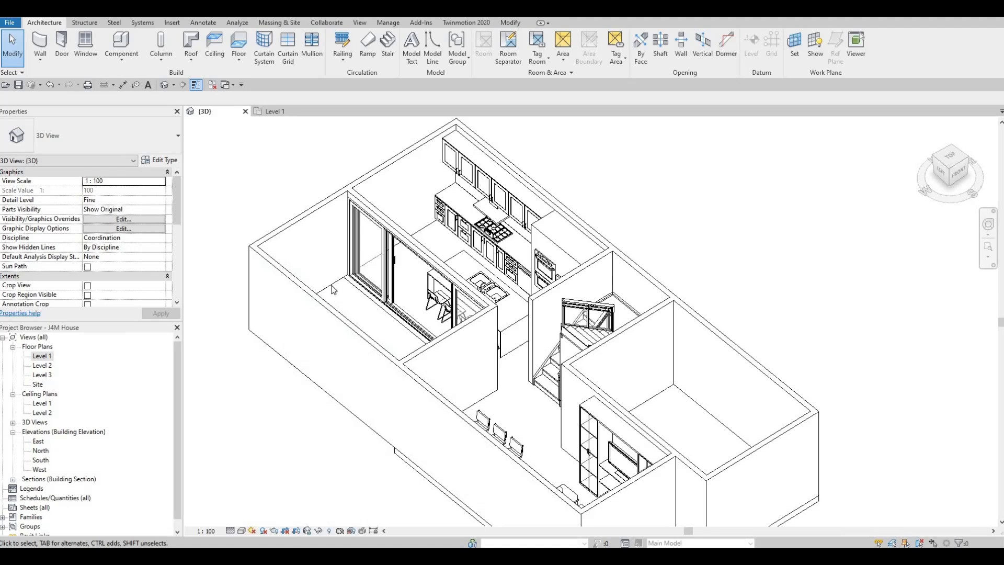
{"action": "double_click", "coordinate": [45, 357]}
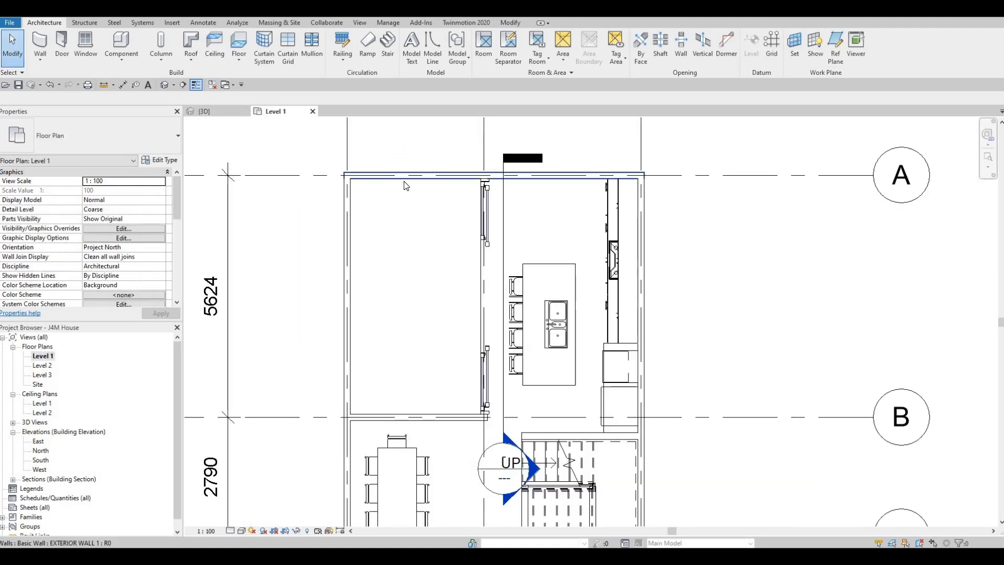
{"action": "left_click", "coordinate": [368, 177]}
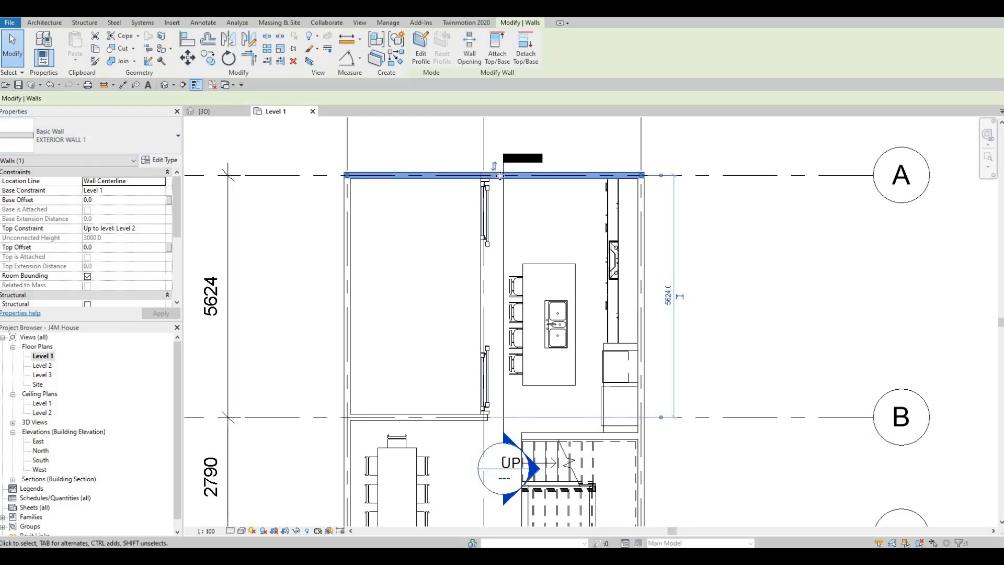
{"action": "scroll", "coordinate": [497, 176], "scroll_direction": "up", "scroll_amount": 2}
{"action": "key", "text": "Escape"}
{"action": "key", "text": "Escape"}
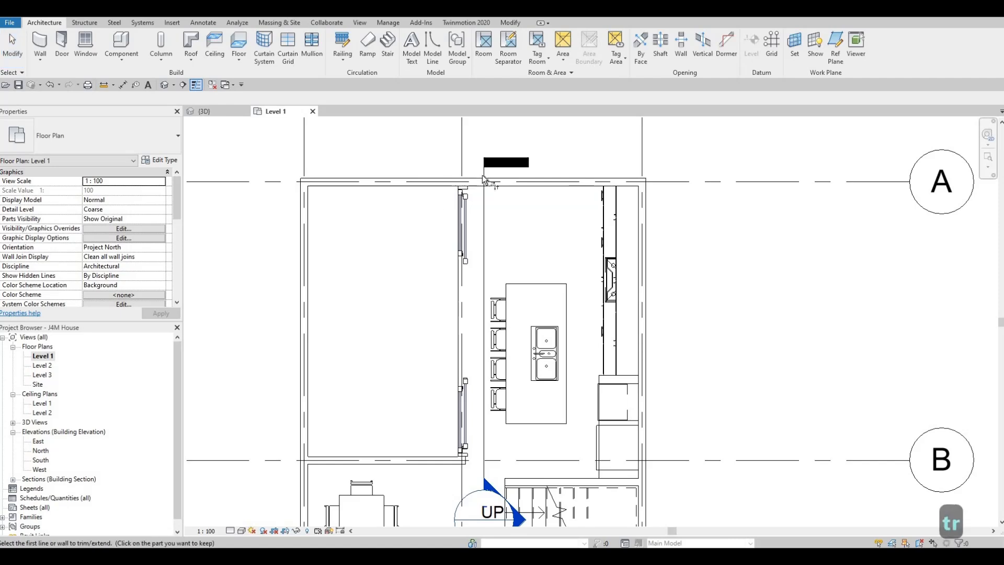
- Trim the exterior walls to corners, joining grid A's wall with the sliding-door wall and grid 1's wall with the grid B wall
{"action": "scroll", "coordinate": [482, 175], "scroll_direction": "up", "scroll_amount": 2}
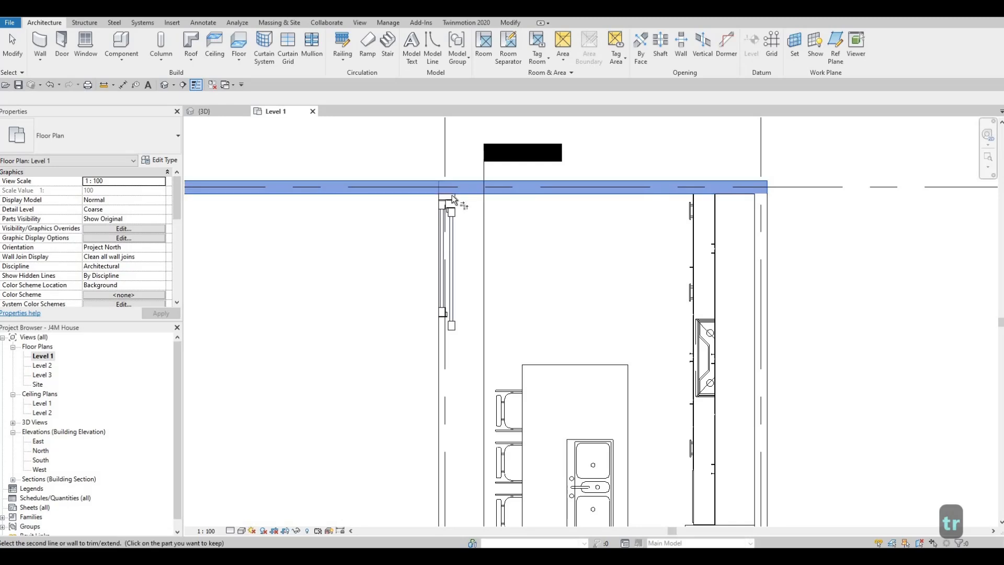
{"action": "scroll", "coordinate": [420, 352], "scroll_direction": "down", "scroll_amount": 3}
{"action": "middle_click_drag", "start_coordinate": [420, 352], "coordinate": [385, 436]}
{"action": "left_click", "coordinate": [384, 432]}
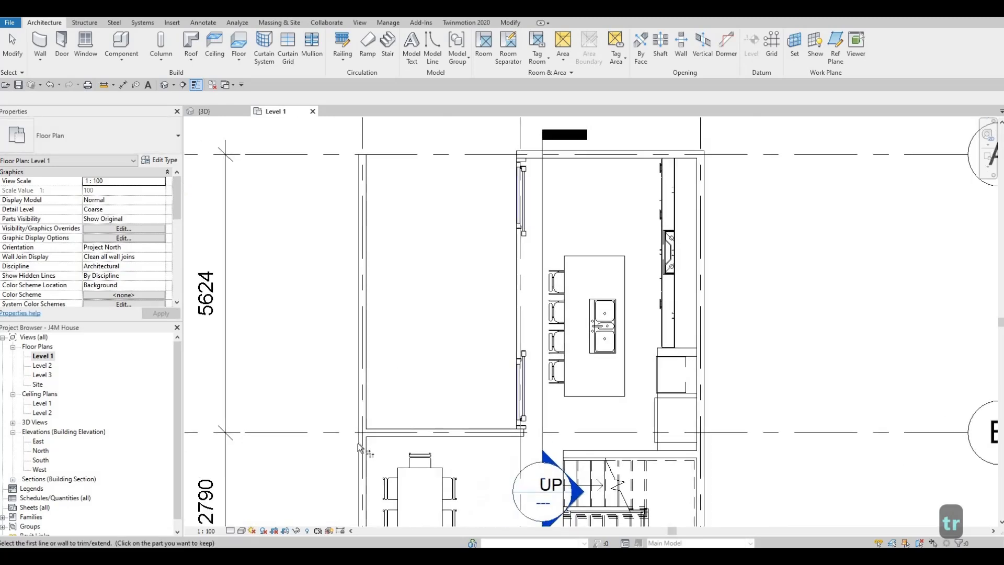
{"action": "left_click", "coordinate": [356, 445]}
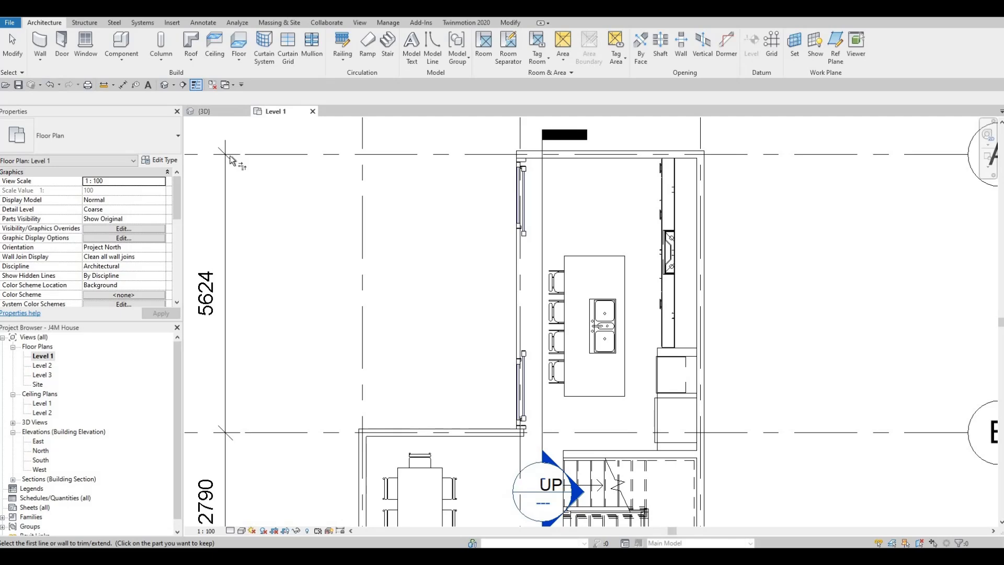
{"action": "key", "text": "Escape"}
{"action": "key", "text": "Escape"}
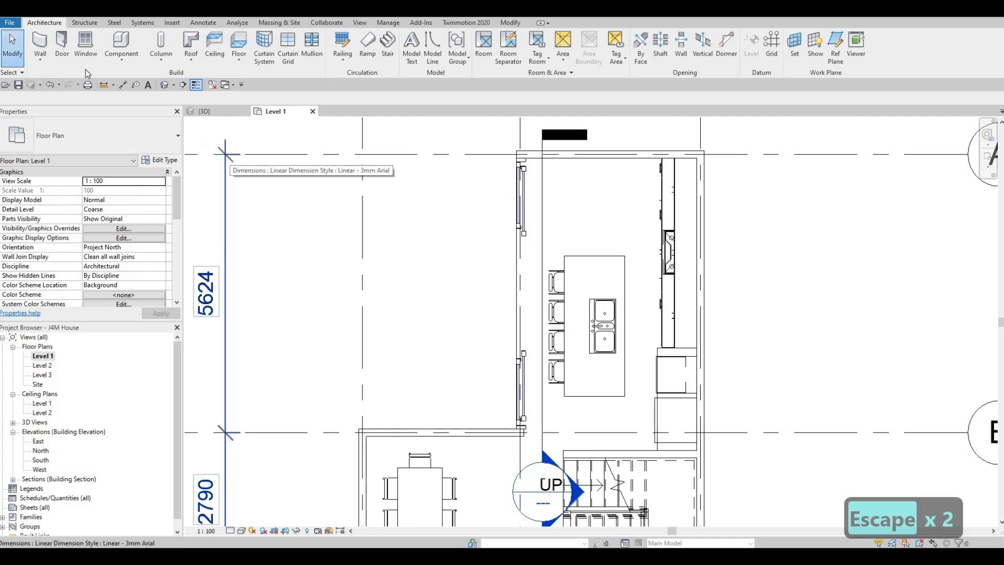
- Start the Wall command and duplicate the INTERIOR WALL 1 type as BOARDER WALL
{"action": "left_click", "coordinate": [48, 55]}
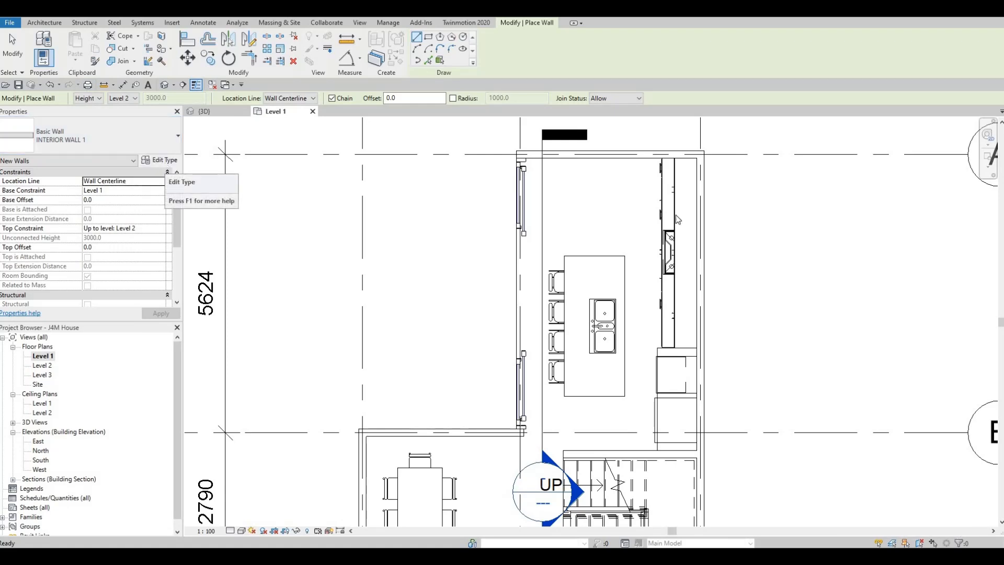
{"action": "left_click", "coordinate": [156, 159]}
{"action": "left_click", "coordinate": [745, 132]}
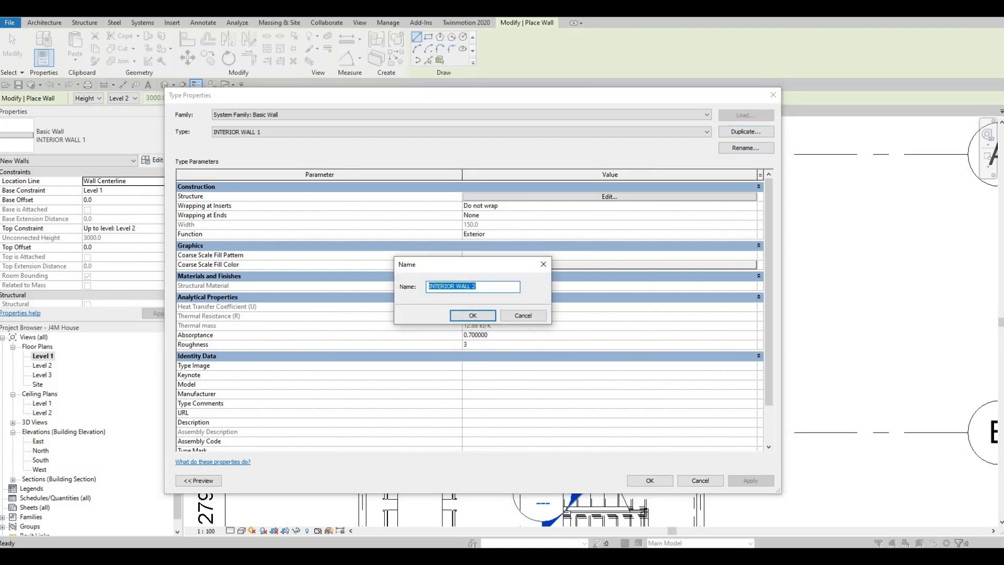
{"action": "type", "text": "BOAR"}
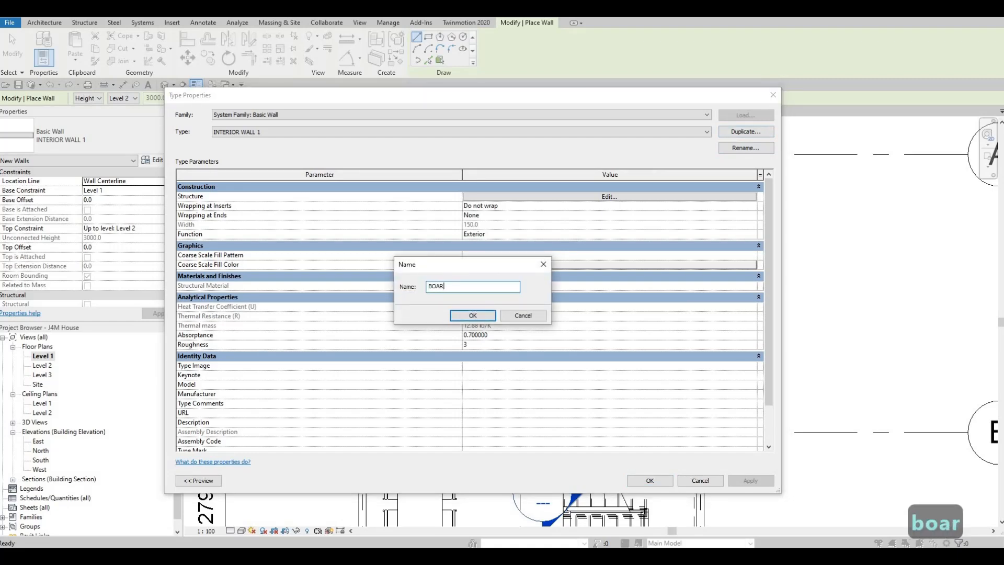
{"action": "type", "text": "DER WALL"}
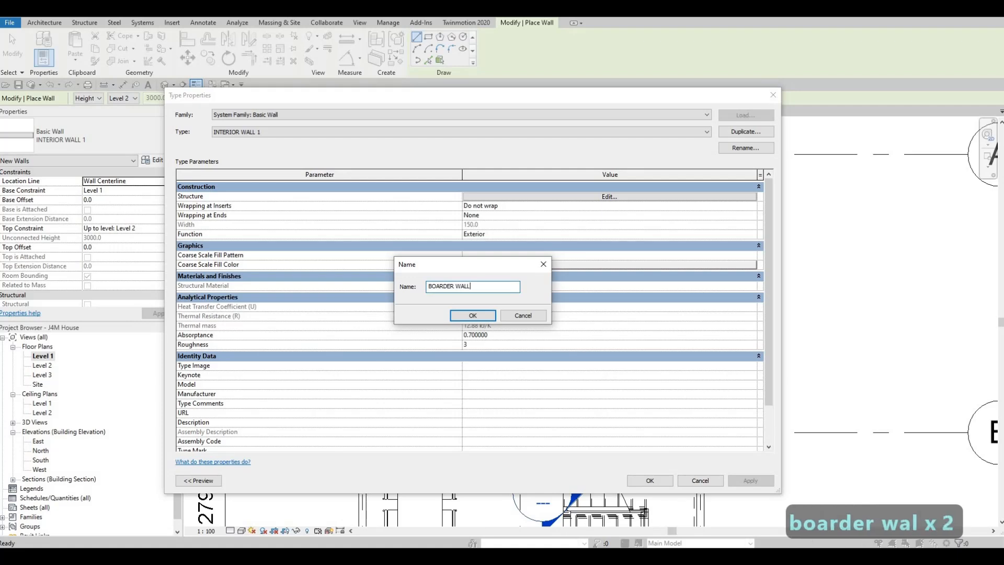
{"action": "left_click", "coordinate": [455, 316]}
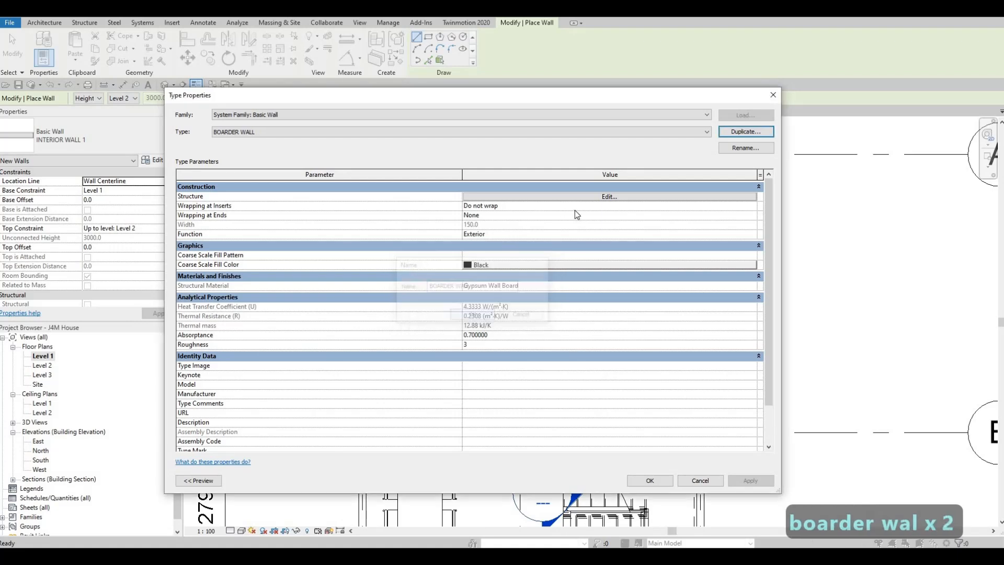
- Open the material choice for the BOARDER WALL type's structure layer and search the materials for CONCRE
{"action": "left_click", "coordinate": [588, 196]}
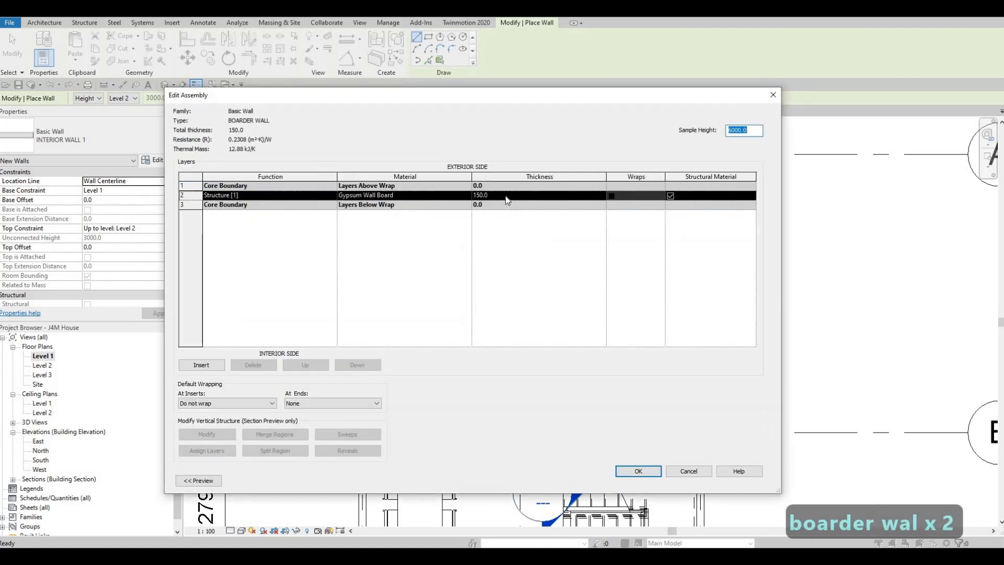
{"action": "left_click", "coordinate": [469, 197]}
{"action": "left_click", "coordinate": [467, 195]}
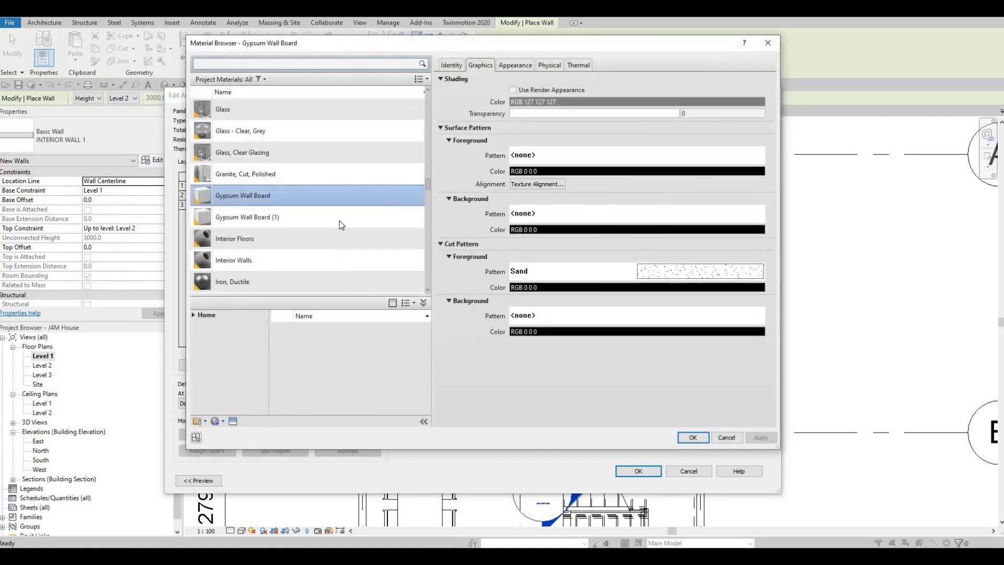
{"action": "scroll", "coordinate": [299, 216], "scroll_direction": "up", "scroll_amount": 4}
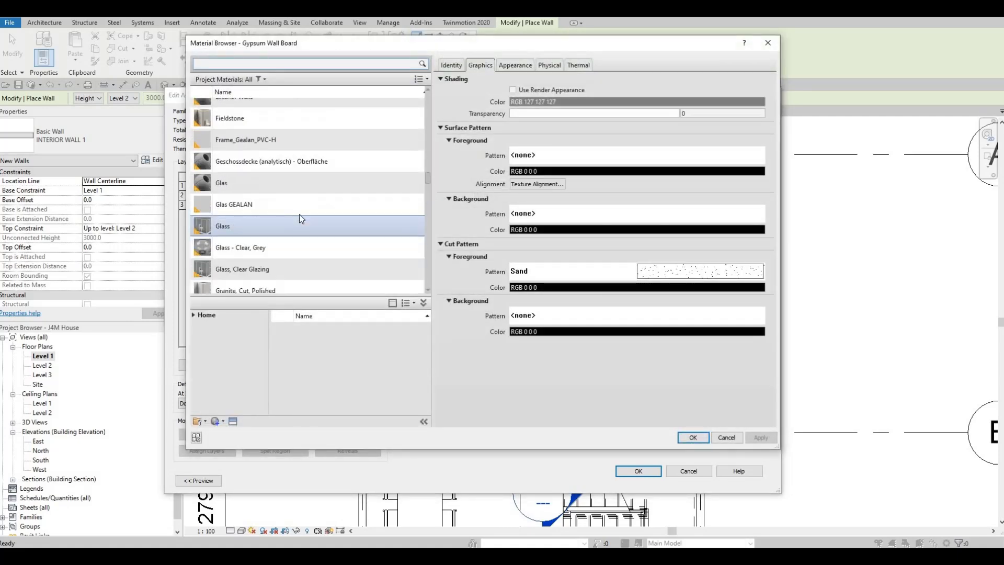
{"action": "scroll", "coordinate": [204, 317], "scroll_direction": "down", "scroll_amount": 3}
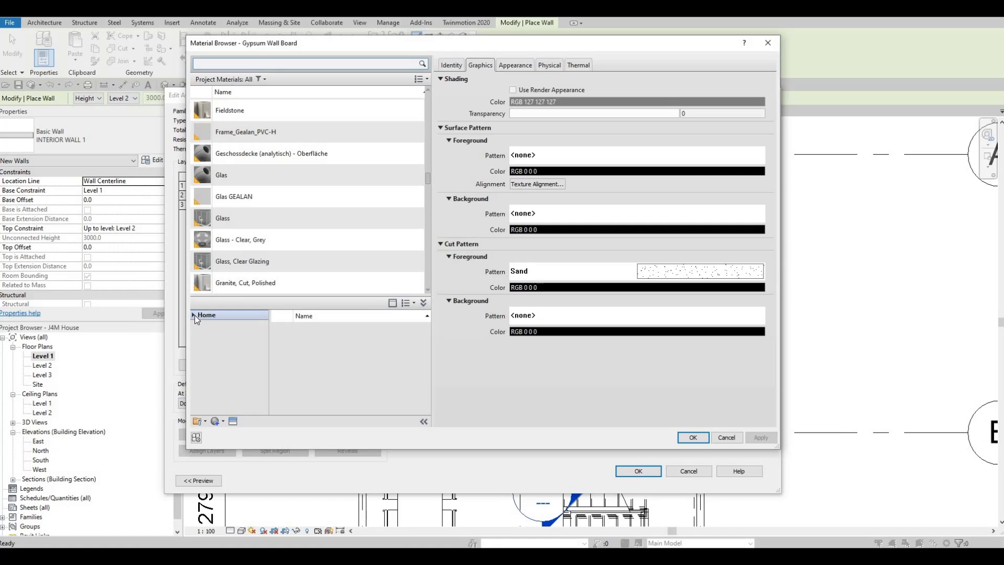
{"action": "left_click", "coordinate": [194, 315]}
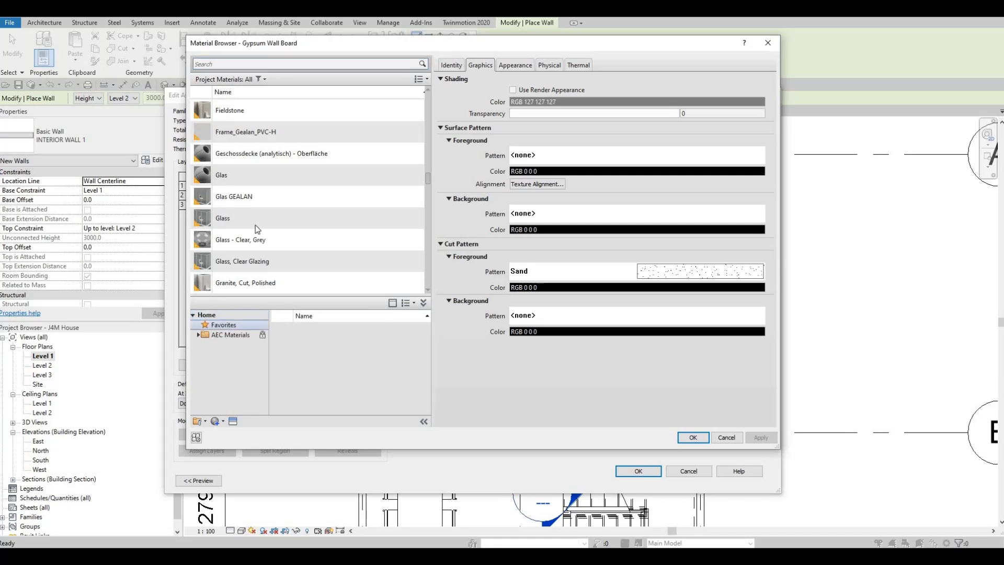
{"action": "scroll", "coordinate": [246, 112], "scroll_direction": "up", "scroll_amount": 1}
{"action": "left_click", "coordinate": [249, 68]}
{"action": "type", "text": "CO"}
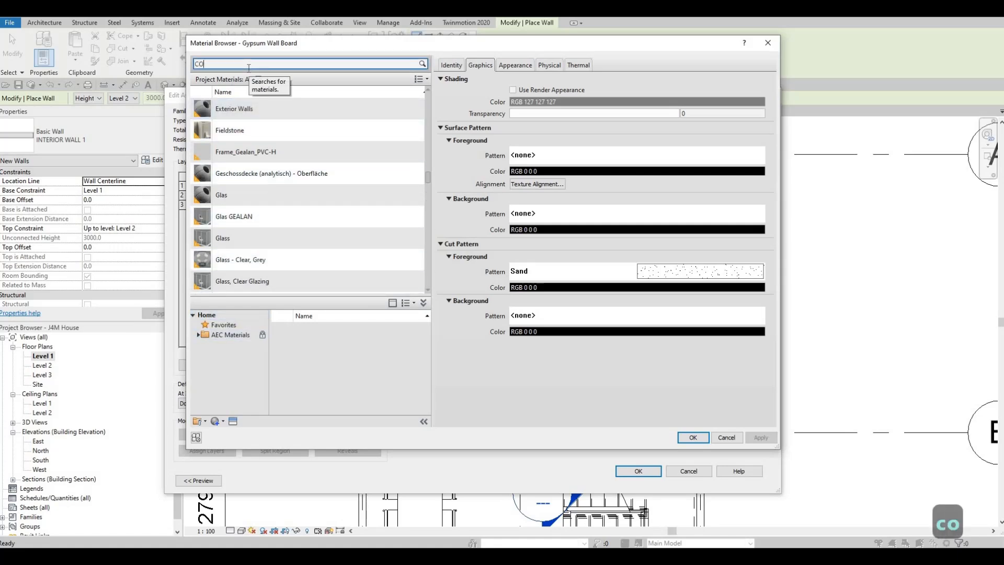
{"action": "type", "text": "NCRE"}
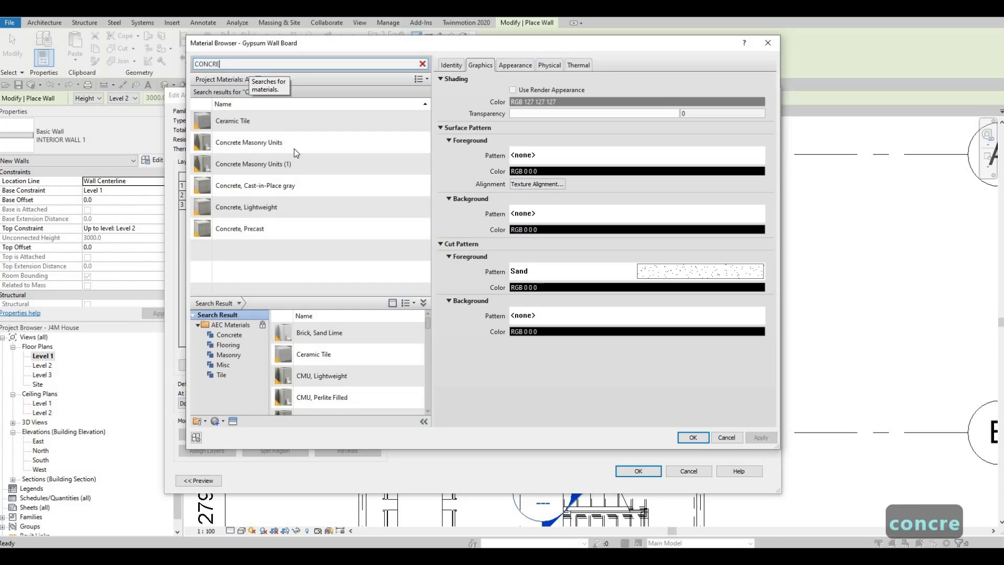
- Assign Concrete Masonry Units to the structure layer and accept the BOARDER WALL type settings
{"action": "left_click", "coordinate": [414, 142]}
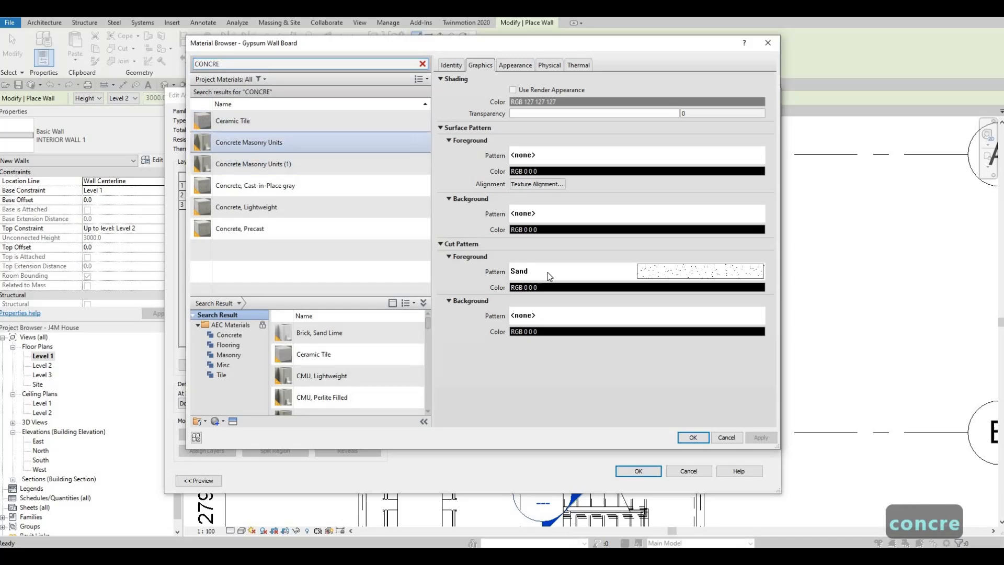
{"action": "left_click", "coordinate": [688, 437]}
{"action": "left_click", "coordinate": [638, 471]}
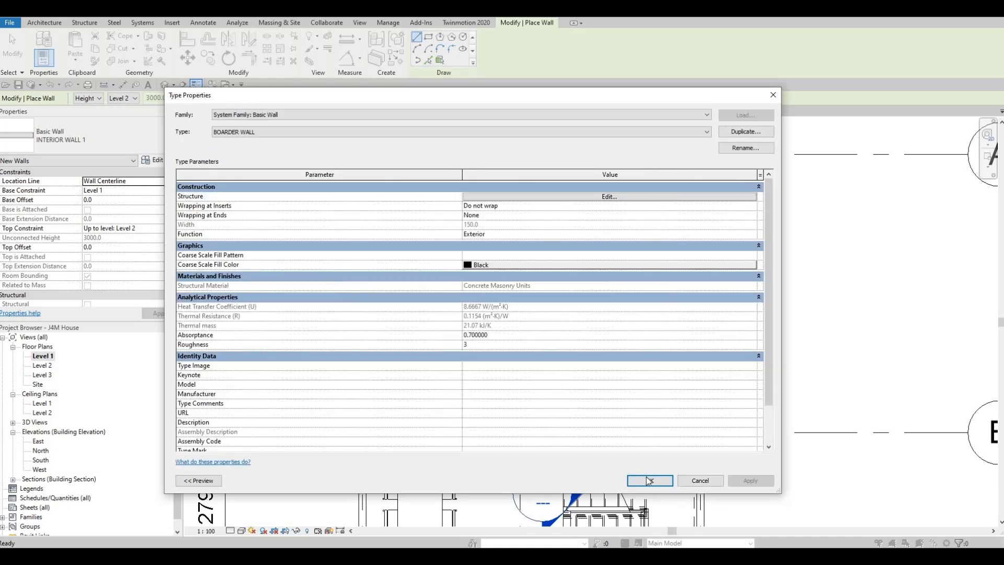
{"action": "left_click", "coordinate": [648, 476]}
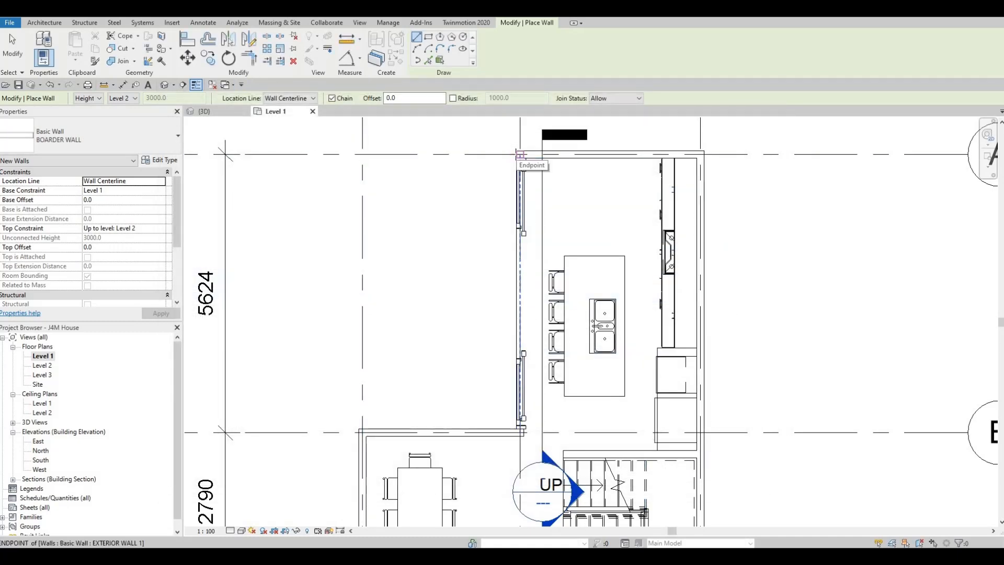
- Draw BOARDER WALL segments from the sliding-door wall along grid A to grid 1, and along grid 1 to the grid B wall
{"action": "scroll", "coordinate": [520, 155], "scroll_direction": "up", "scroll_amount": 1}
{"action": "scroll", "coordinate": [520, 154], "scroll_direction": "up", "scroll_amount": 2}
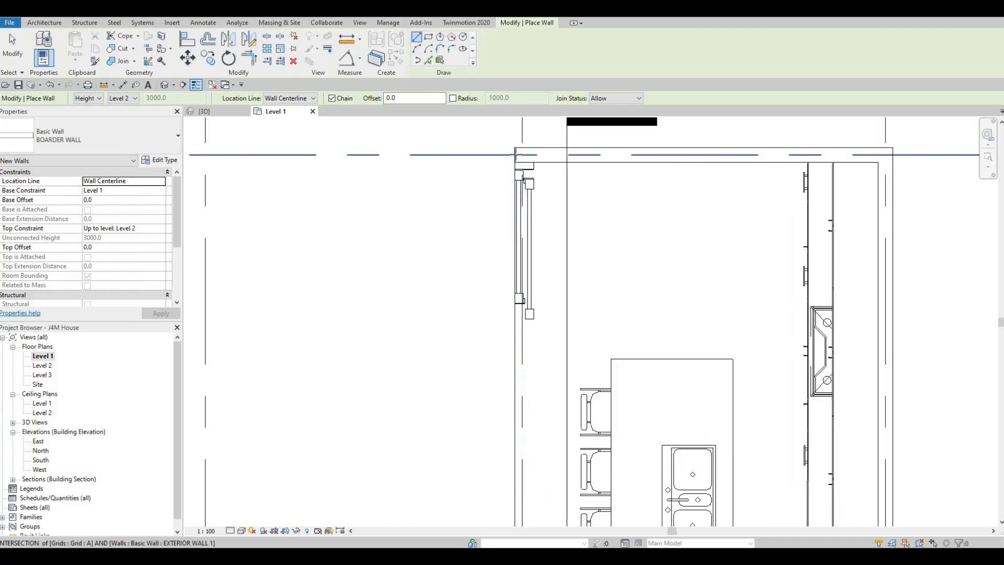
{"action": "left_click", "coordinate": [440, 155]}
{"action": "scroll", "coordinate": [316, 157], "scroll_direction": "down", "scroll_amount": 2}
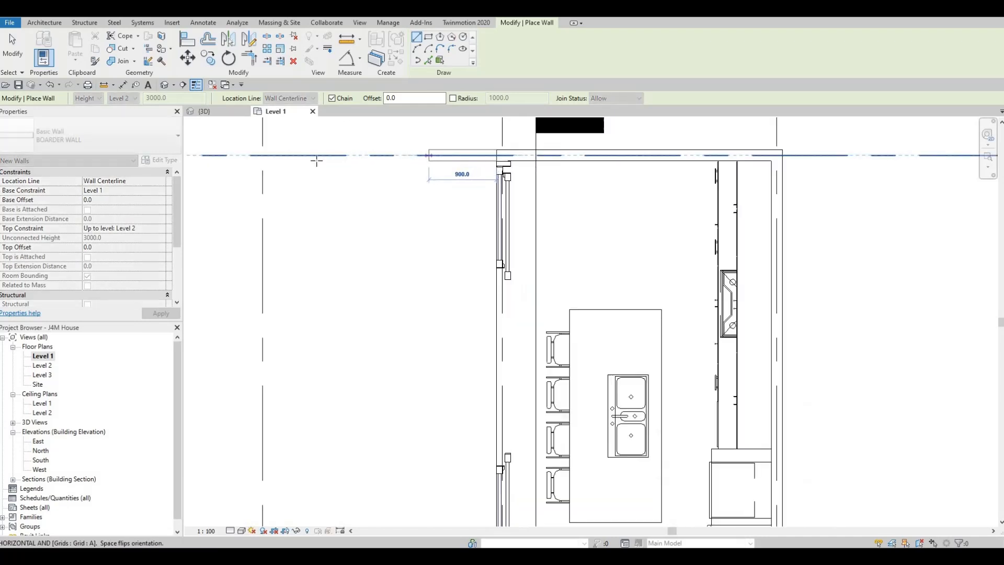
{"action": "left_click", "coordinate": [283, 156]}
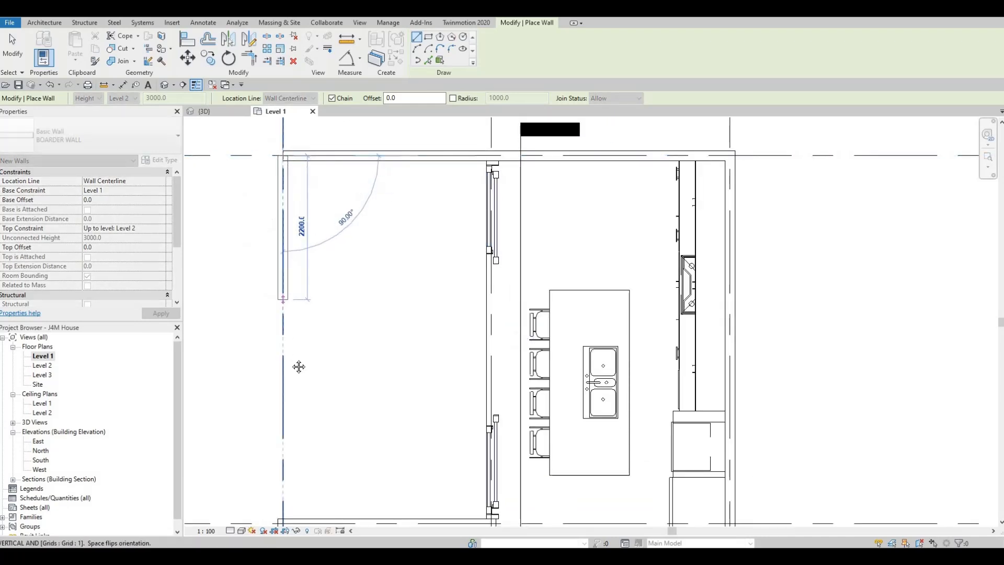
{"action": "middle_click_drag", "start_coordinate": [283, 506], "coordinate": [293, 435]}
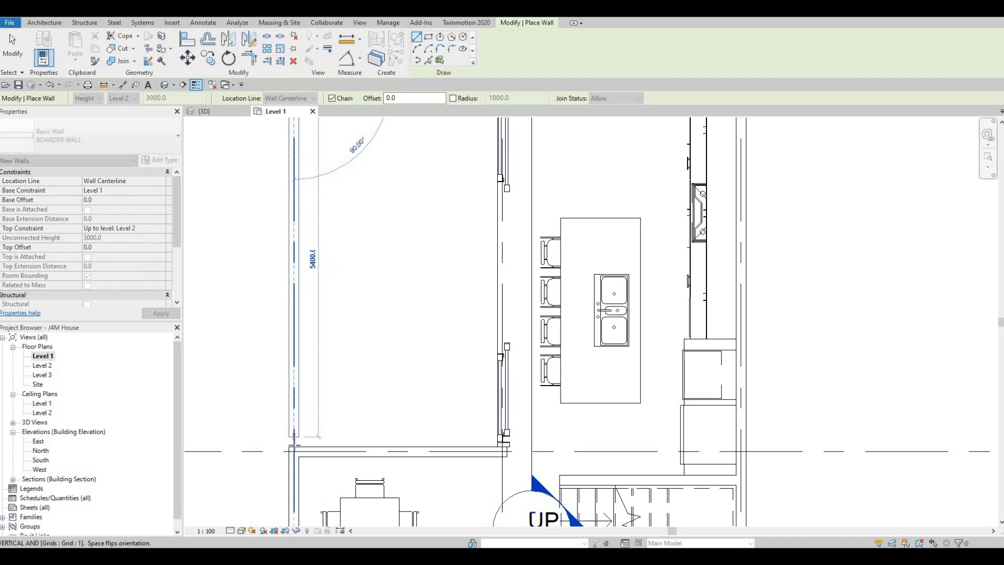
{"action": "left_click", "coordinate": [299, 435]}
{"action": "key", "text": "Escape"}
{"action": "key", "text": "Escape"}
{"action": "key", "text": "Escape"}
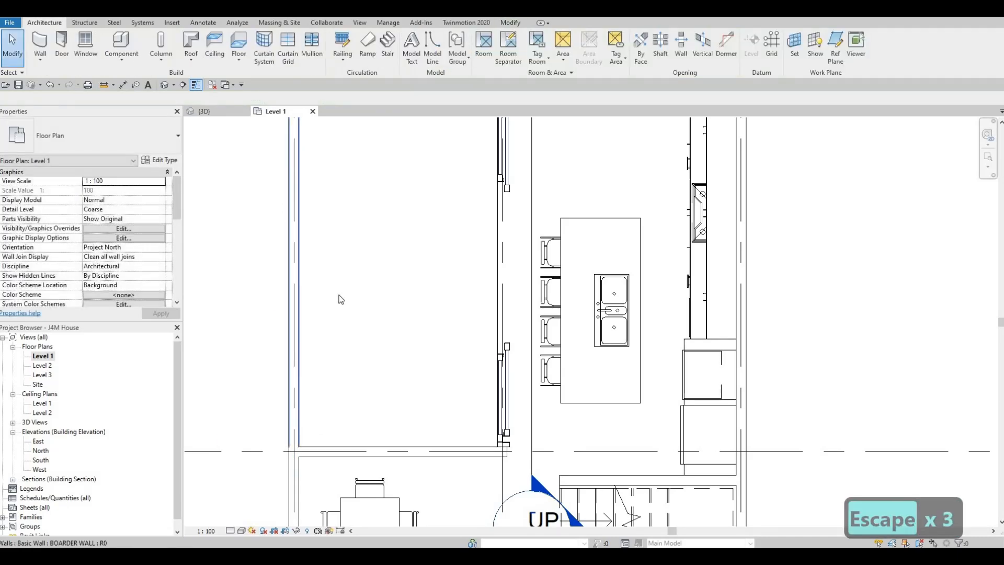
- Select both boarder walls, on grid A and grid 1, and set their top offset to 1500
{"action": "scroll", "coordinate": [395, 230], "scroll_direction": "up", "scroll_amount": 1}
{"action": "middle_click_drag", "start_coordinate": [395, 230], "coordinate": [388, 333]}
{"action": "scroll", "coordinate": [389, 334], "scroll_direction": "down", "scroll_amount": 2}
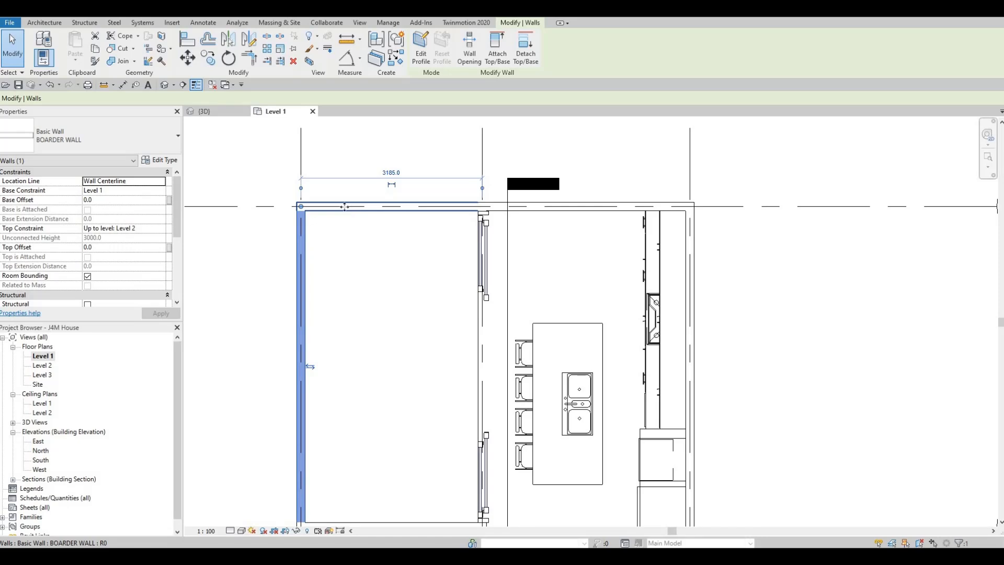
{"action": "left_click", "coordinate": [486, 210], "text": "ctrl"}
{"action": "scroll", "coordinate": [485, 207], "scroll_direction": "up", "scroll_amount": 2}
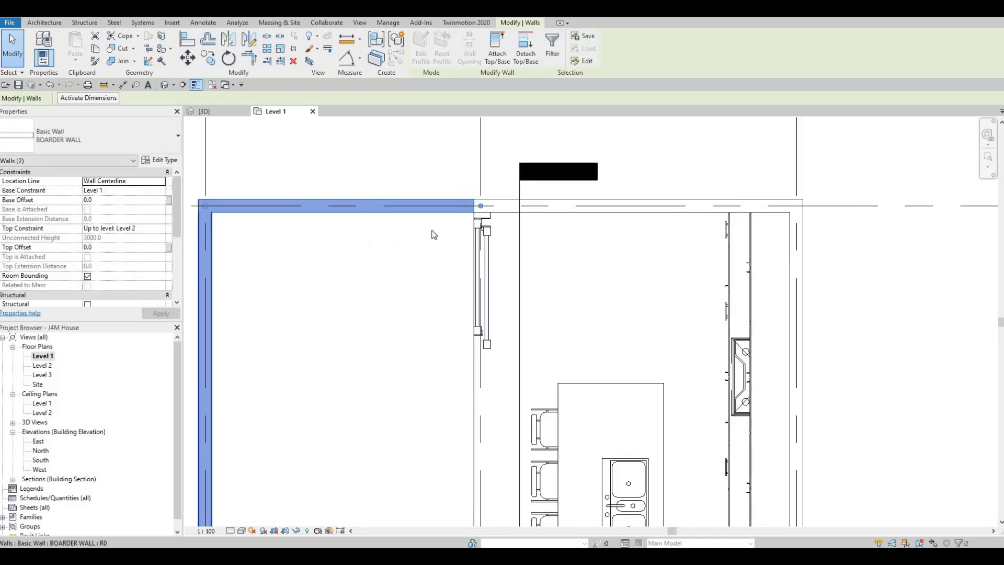
{"action": "left_click", "coordinate": [117, 247]}
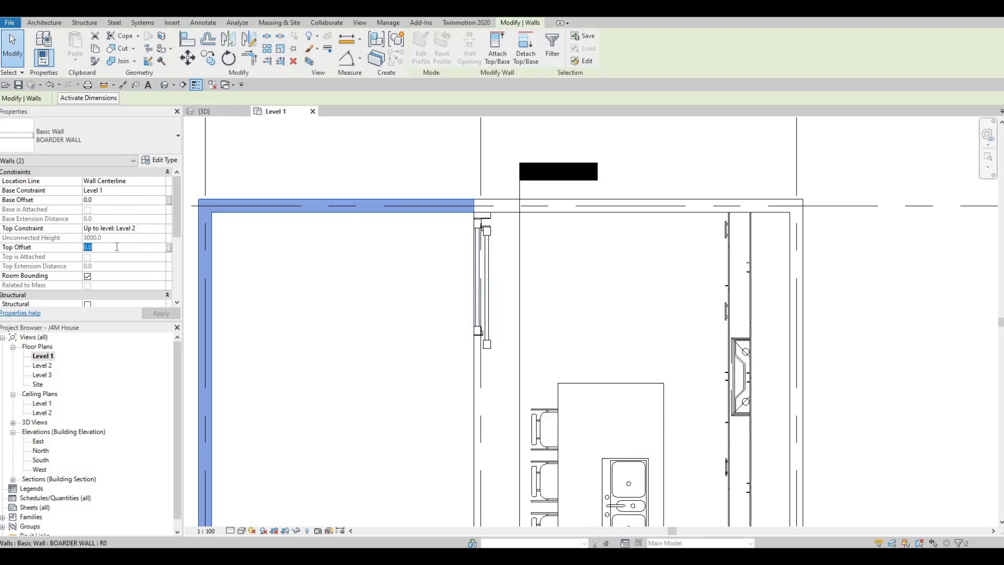
{"action": "type", "text": "100"}
{"action": "key", "text": "BackSpace"}
{"action": "key", "text": "BackSpace"}
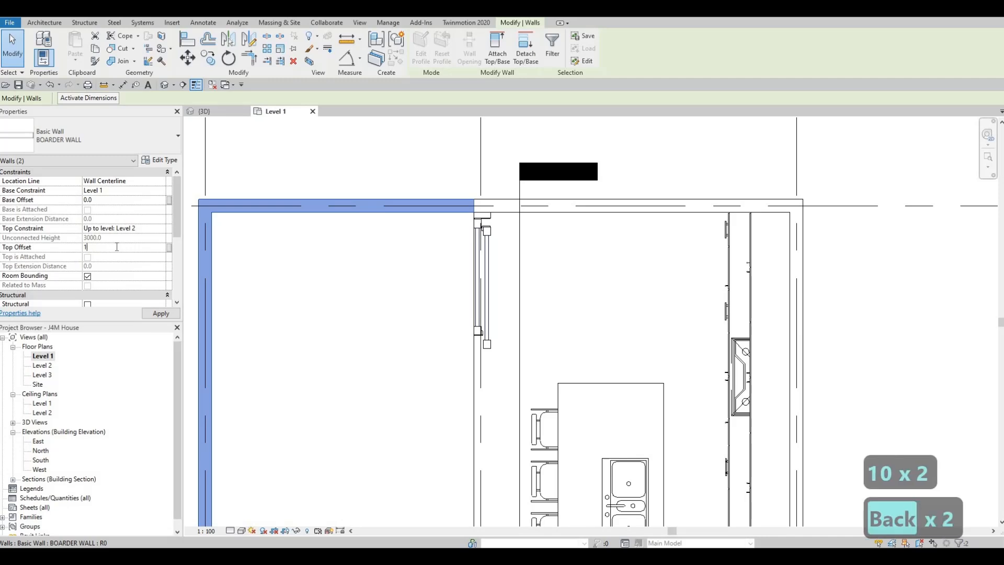
{"action": "type", "text": "500"}
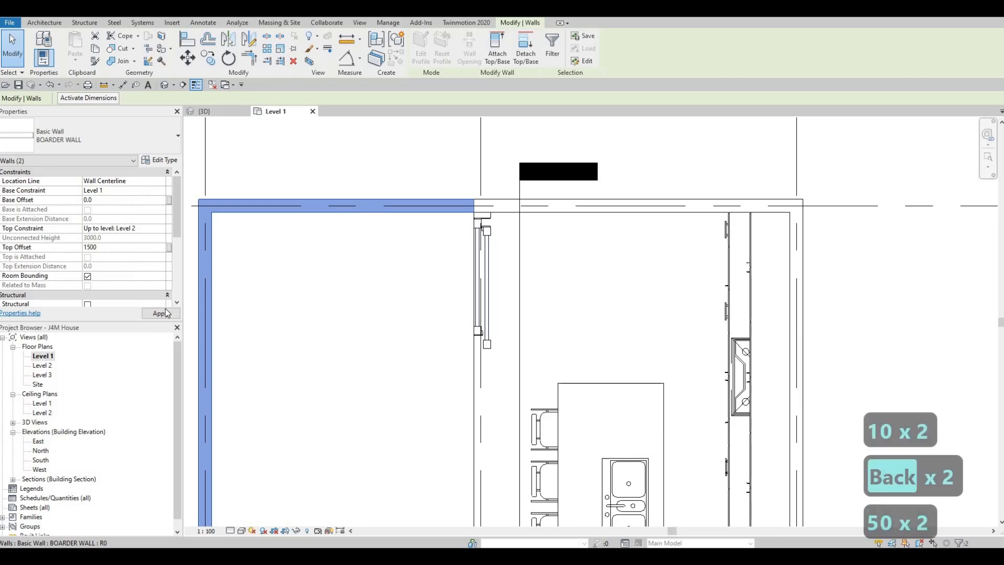
{"action": "left_click", "coordinate": [161, 313]}
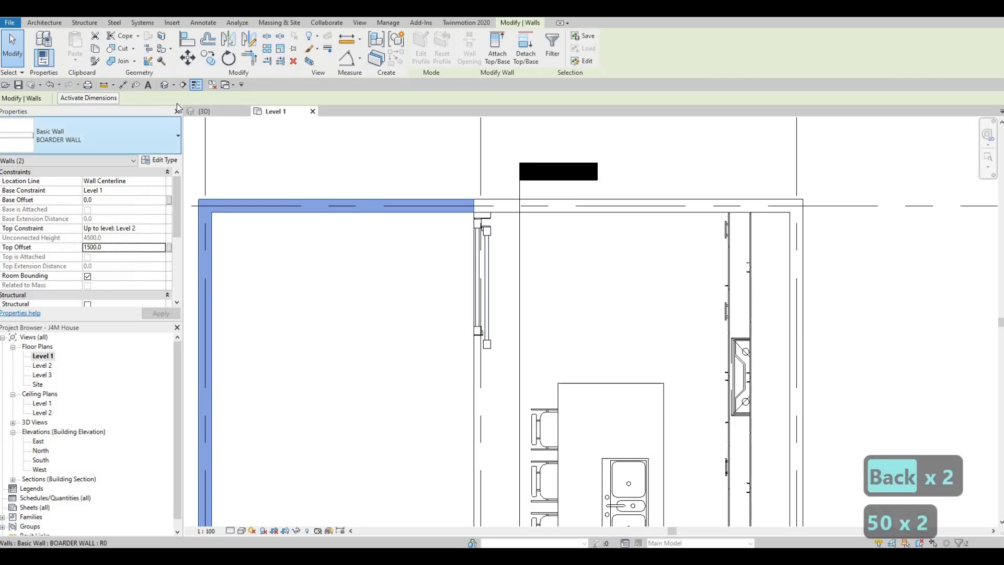
- Switch to the 3D view, reselect both boarder walls and set their top offset to -1500
{"action": "left_click", "coordinate": [205, 111]}
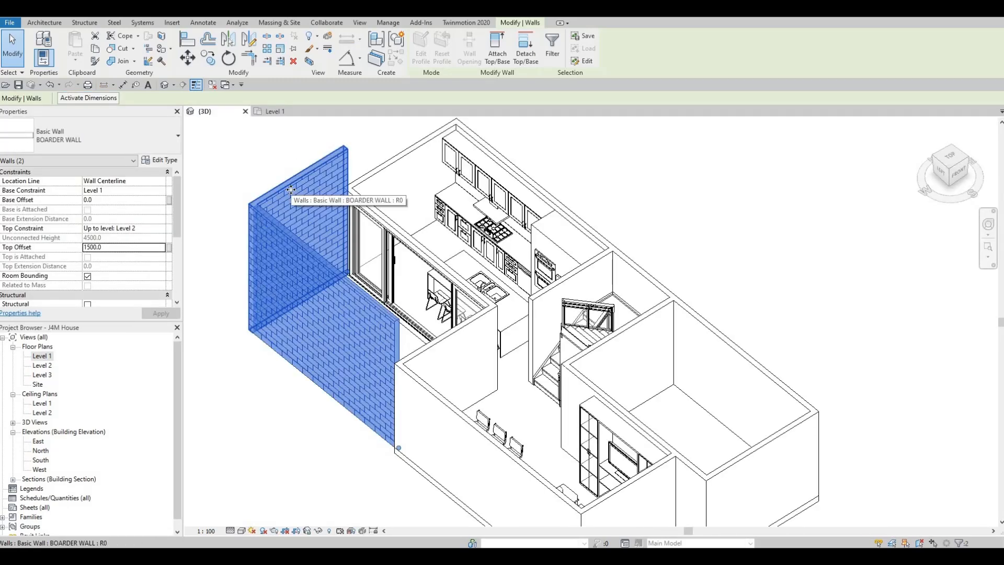
{"action": "key", "text": "Escape"}
{"action": "key", "text": "Escape"}
{"action": "left_click", "coordinate": [292, 233]}
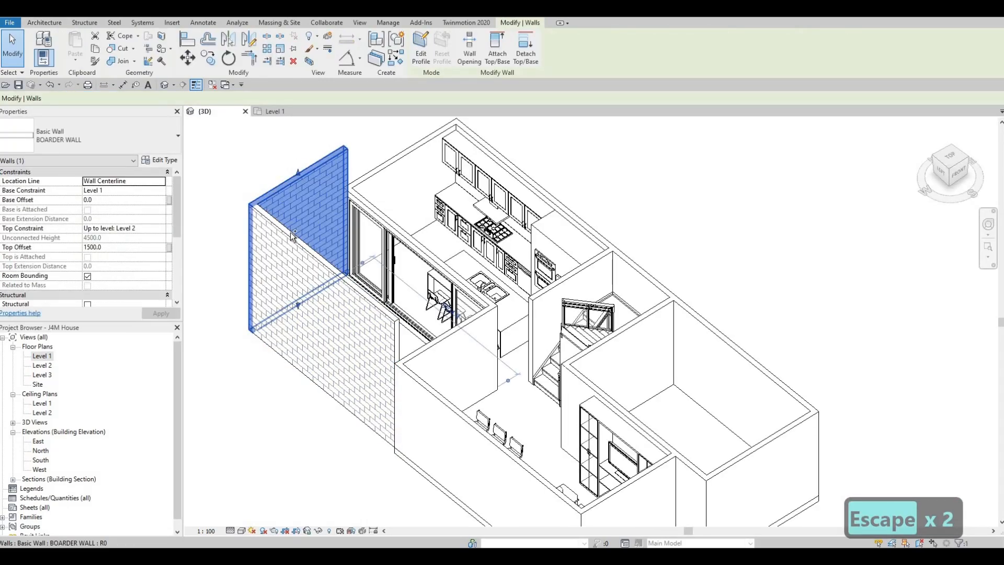
{"action": "left_click", "coordinate": [291, 234], "text": "ctrl"}
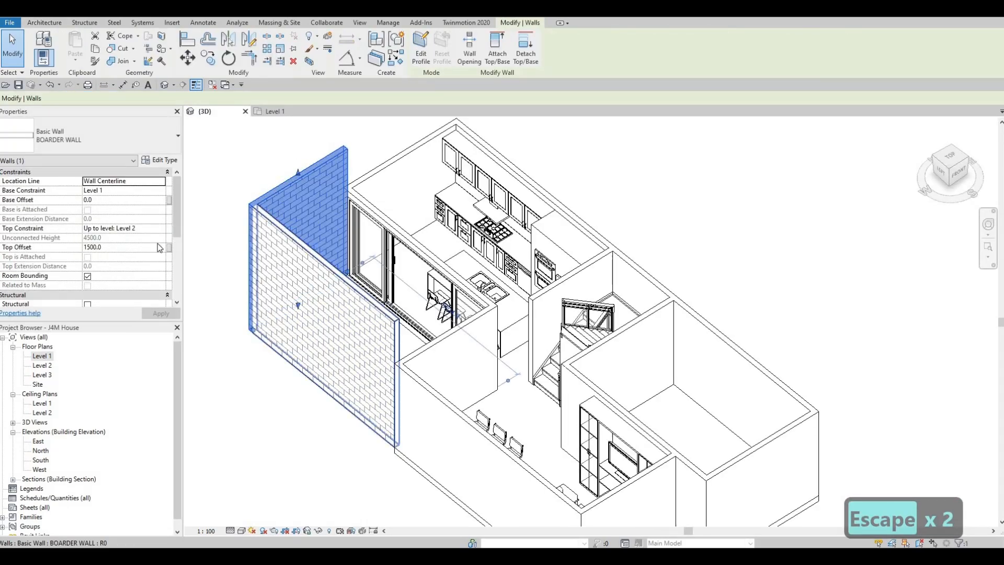
{"action": "left_click", "coordinate": [86, 248]}
{"action": "type", "text": "-"}
{"action": "key", "text": "Return"}
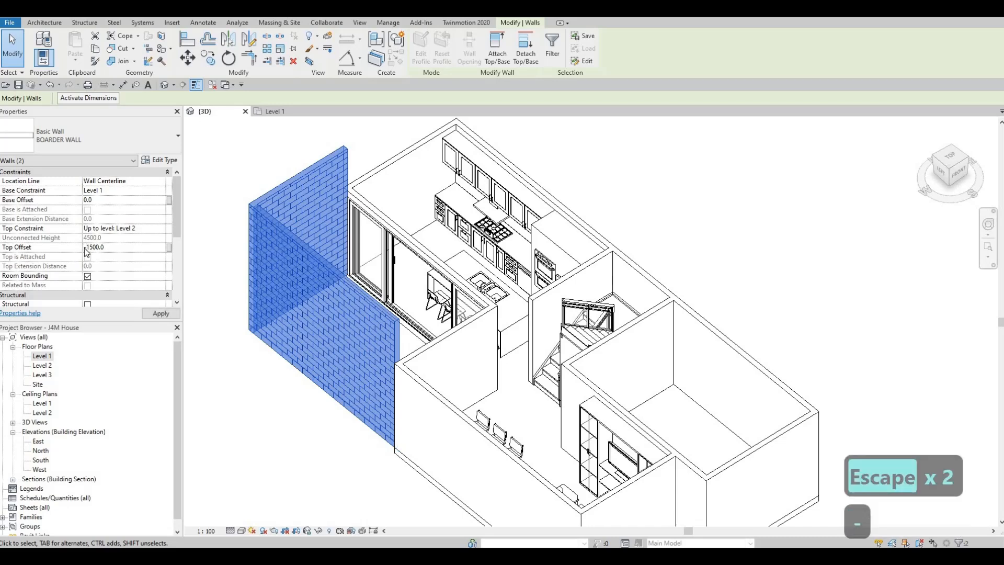
{"action": "left_click", "coordinate": [150, 314]}
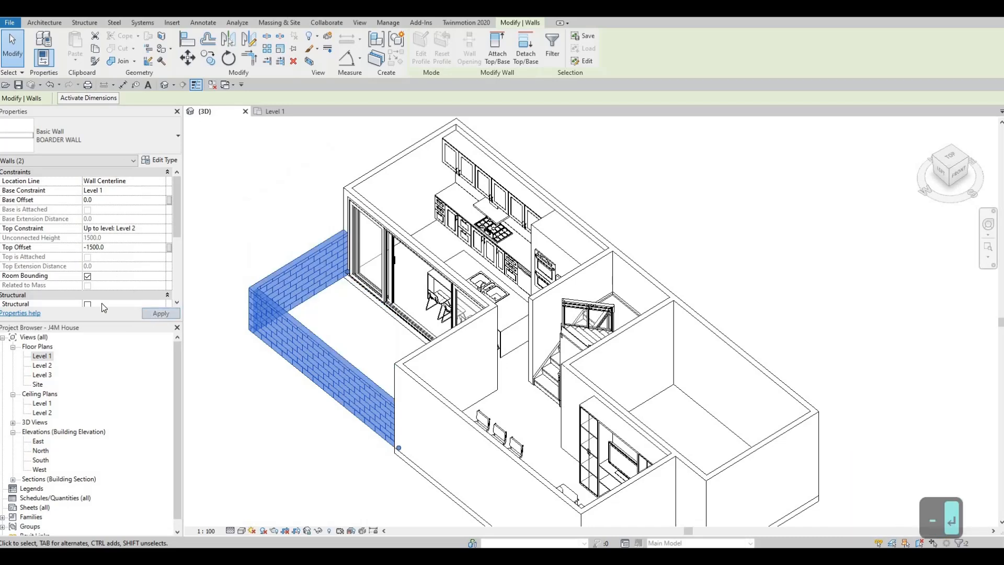
- Set the top offset of both selected boarder walls to 2000
{"action": "double_click", "coordinate": [112, 247]}
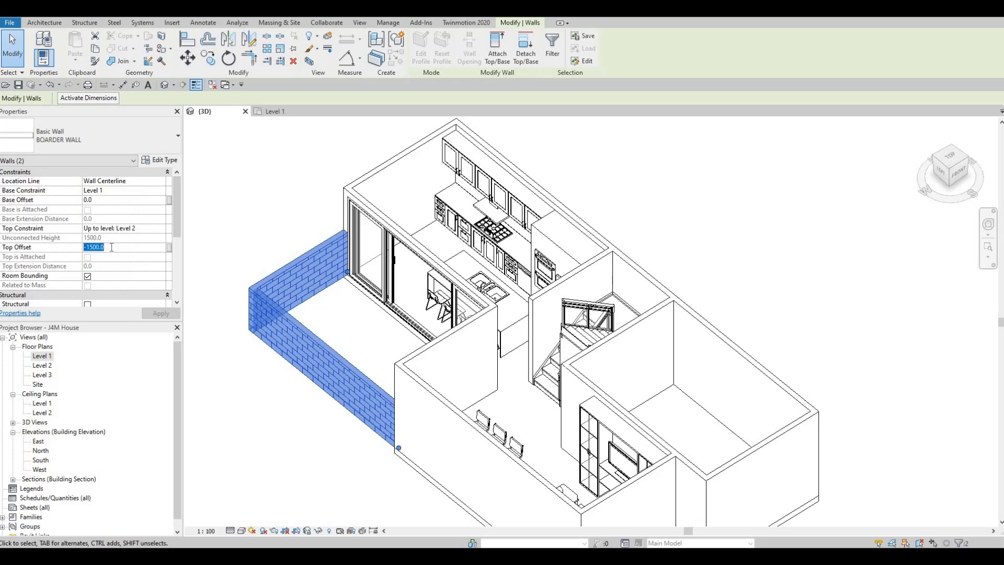
{"action": "type", "text": "2000"}
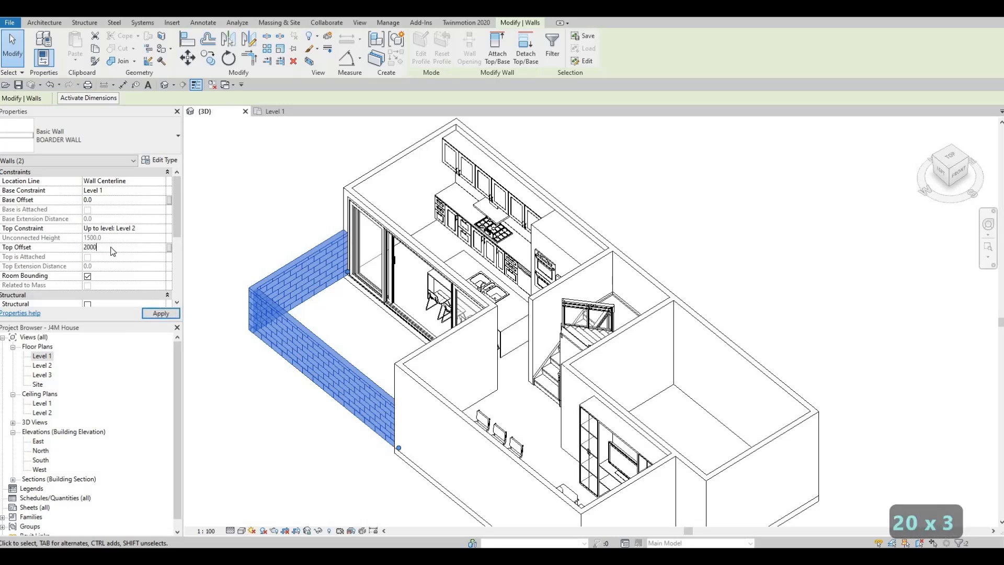
{"action": "key", "text": "Return"}
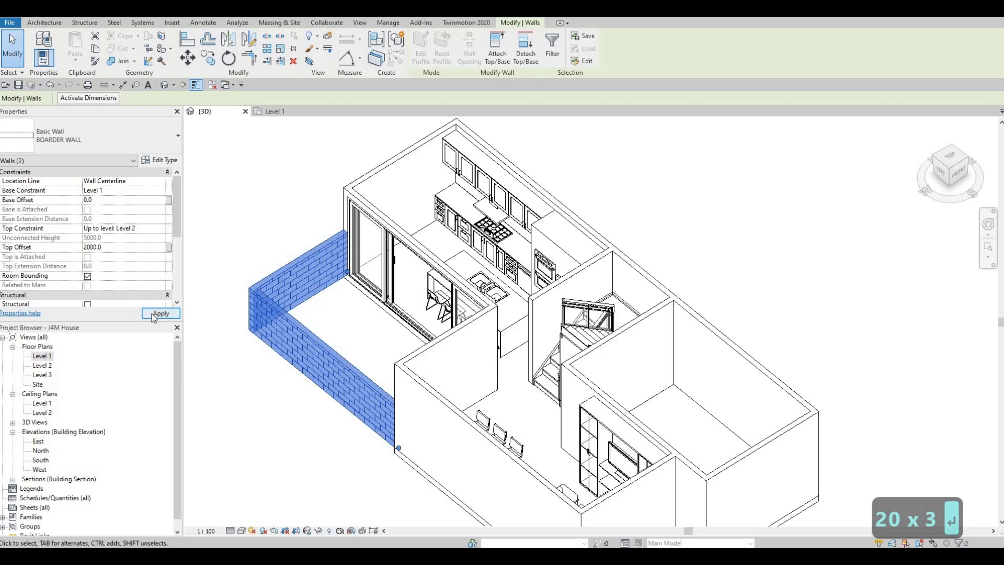
{"action": "left_click", "coordinate": [152, 314]}
- Set the top offset of both selected boarder walls to -2000
{"action": "left_click", "coordinate": [116, 247]}
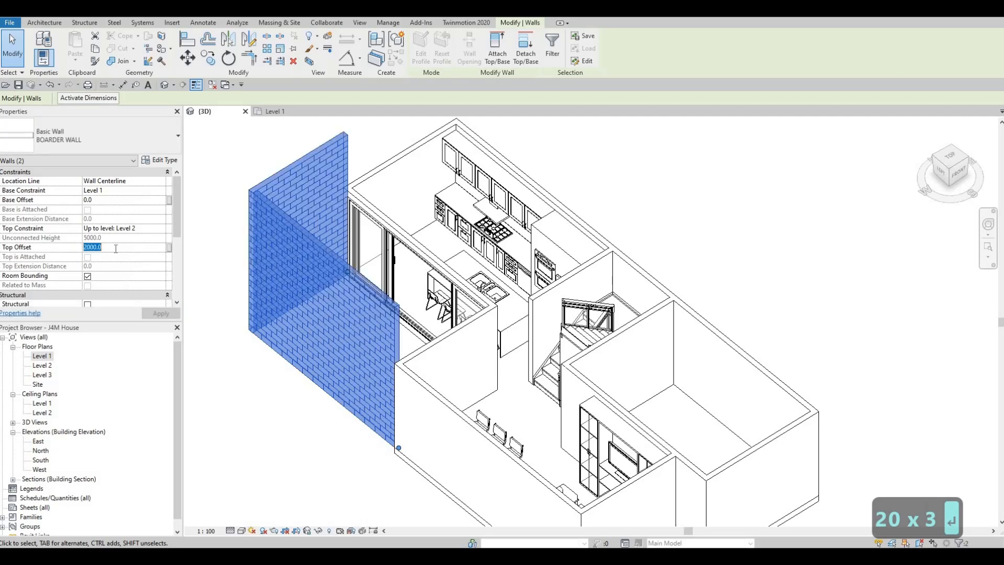
{"action": "type", "text": "-2000"}
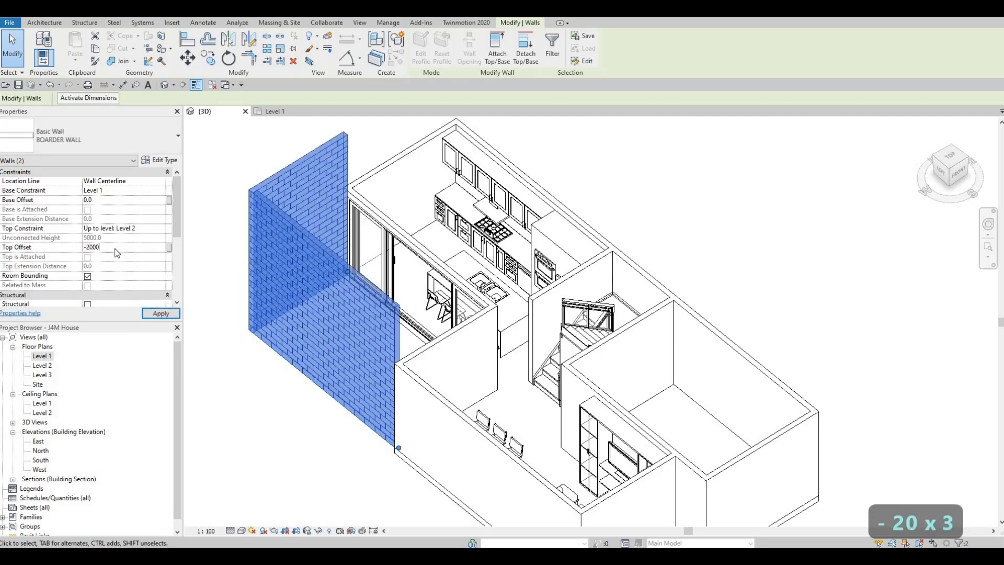
{"action": "key", "text": "Return"}
{"action": "left_click", "coordinate": [148, 313]}
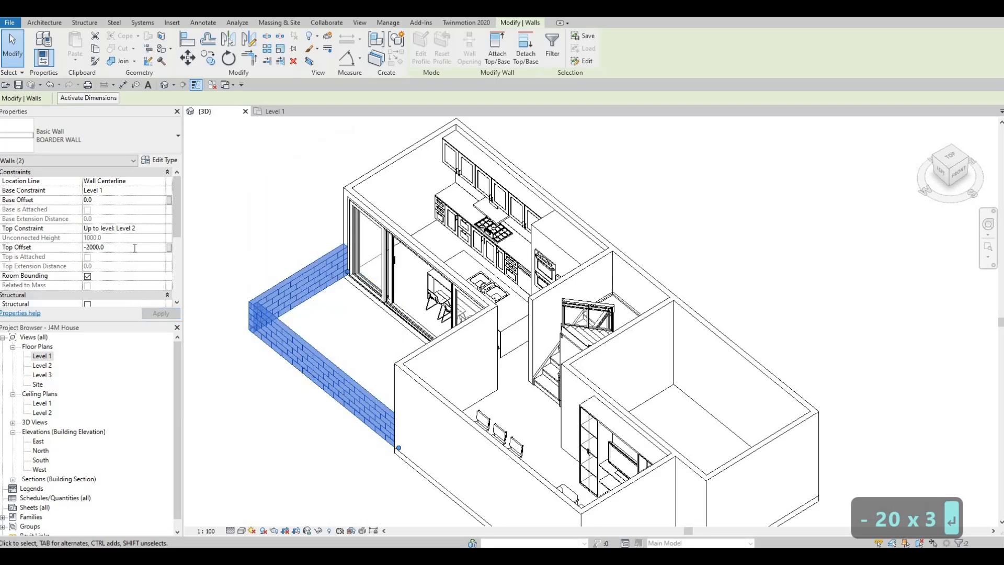
- Set the top offset of both boarder walls to -1000 and deselect them
{"action": "type", "text": "-100"}
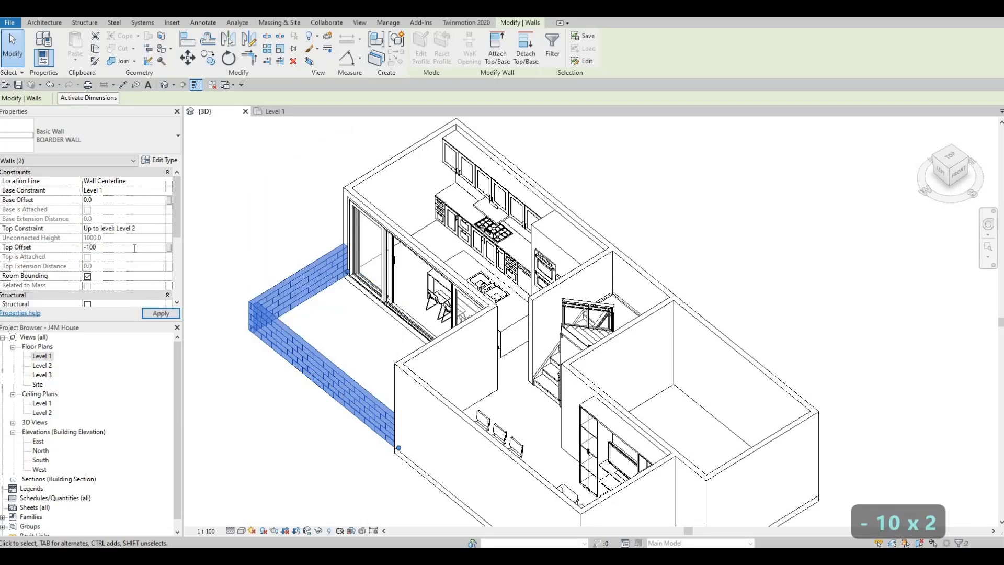
{"action": "key", "text": "Return"}
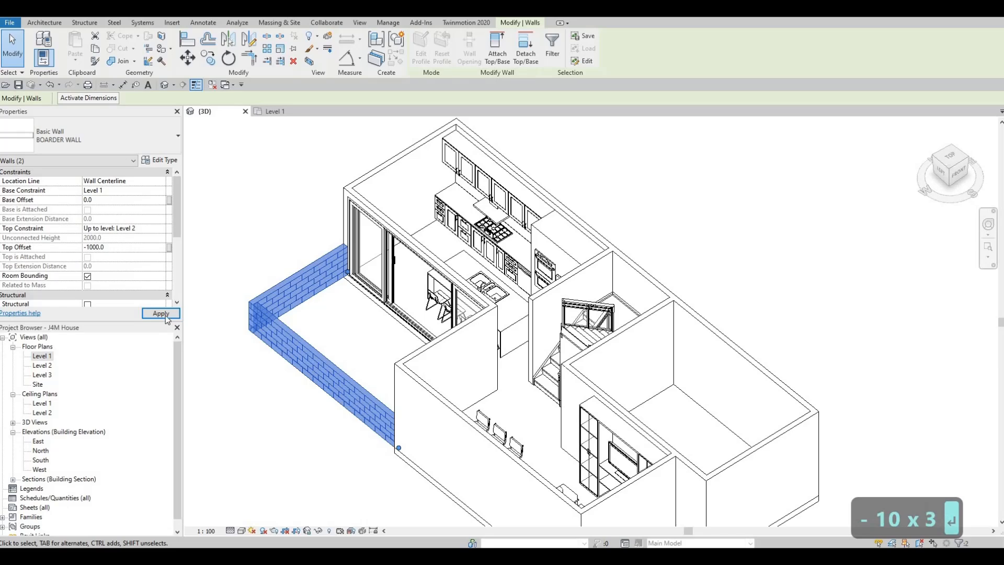
{"action": "left_click", "coordinate": [165, 316]}
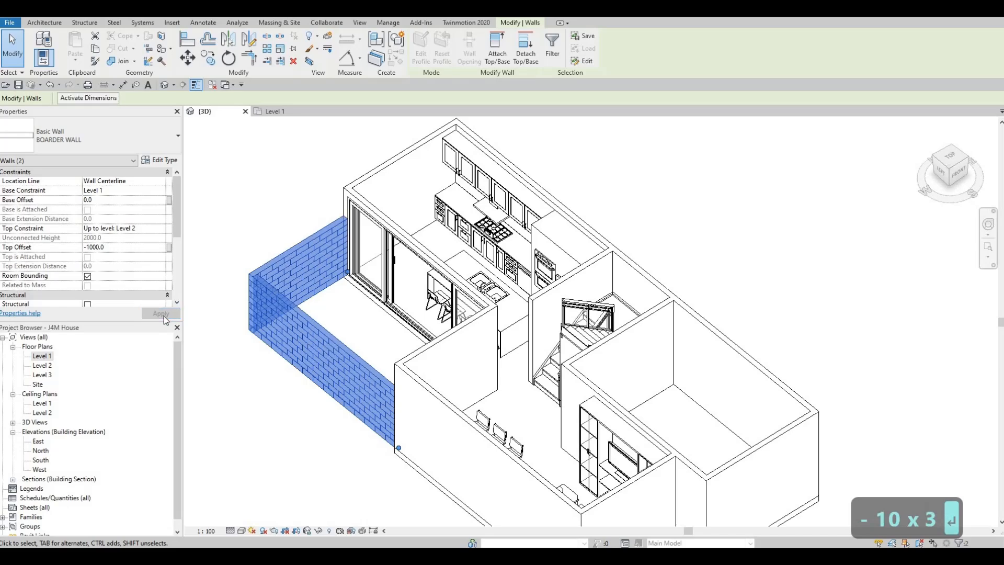
{"action": "key", "text": "Escape"}
{"action": "key", "text": "Escape"}
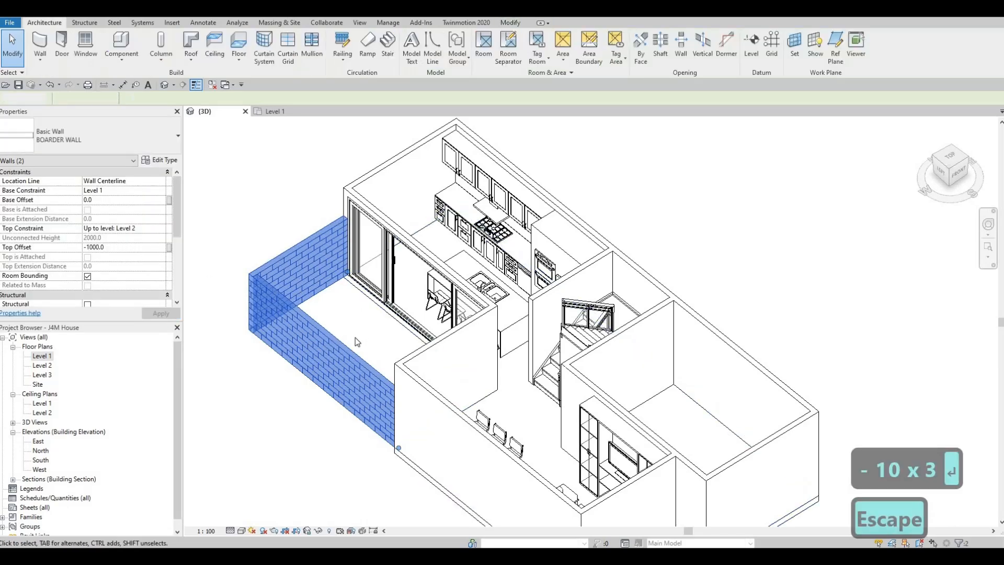
{"action": "middle_click_drag", "start_coordinate": [458, 323], "coordinate": [408, 366], "text": "shift"}
{"action": "middle_click_drag", "start_coordinate": [382, 332], "coordinate": [411, 324], "text": "shift"}
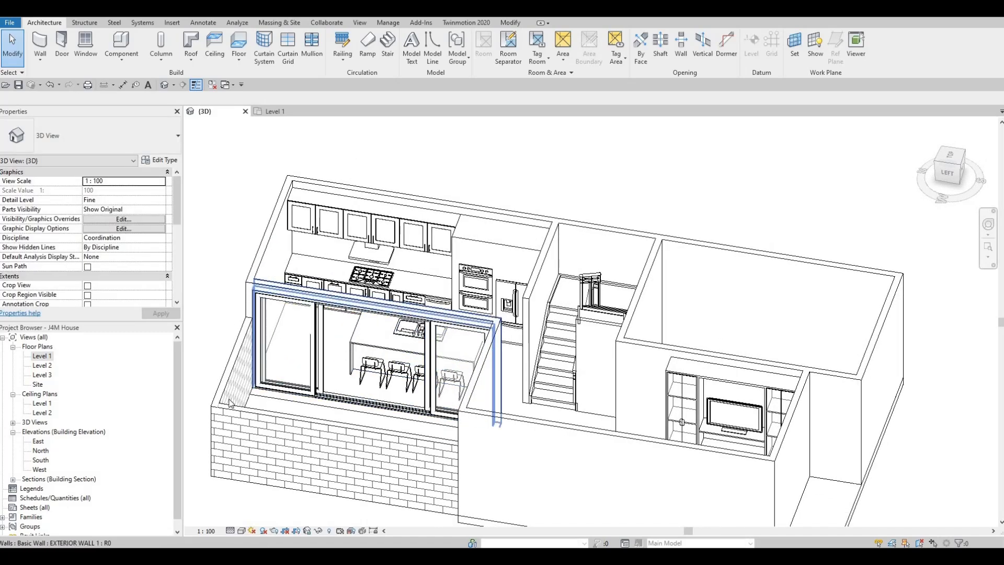
- Start a new floor in the Level 1 plan and duplicate its FLOOR 1 type as FLOOR 2
{"action": "double_click", "coordinate": [42, 356]}
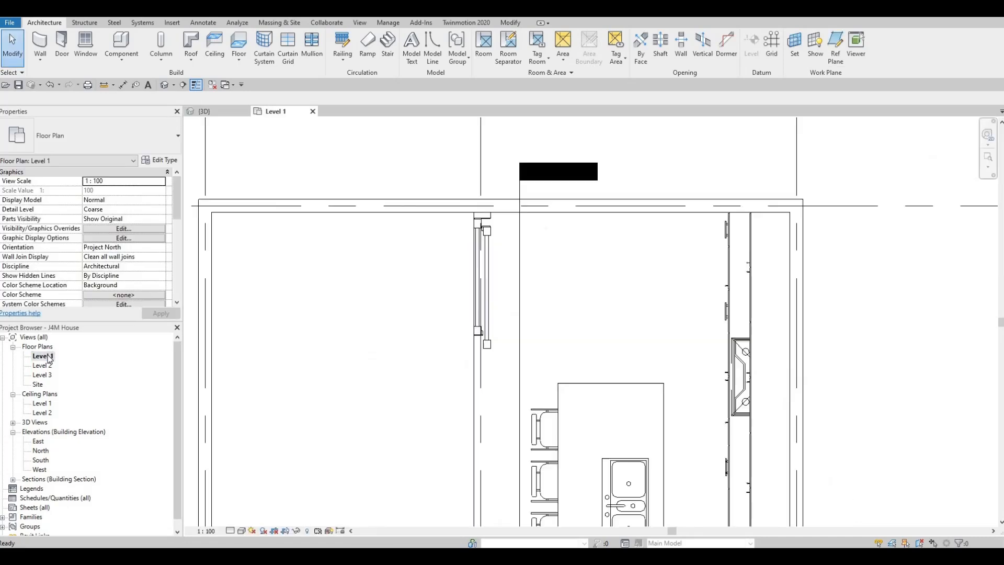
{"action": "scroll", "coordinate": [412, 251], "scroll_direction": "down", "scroll_amount": 2}
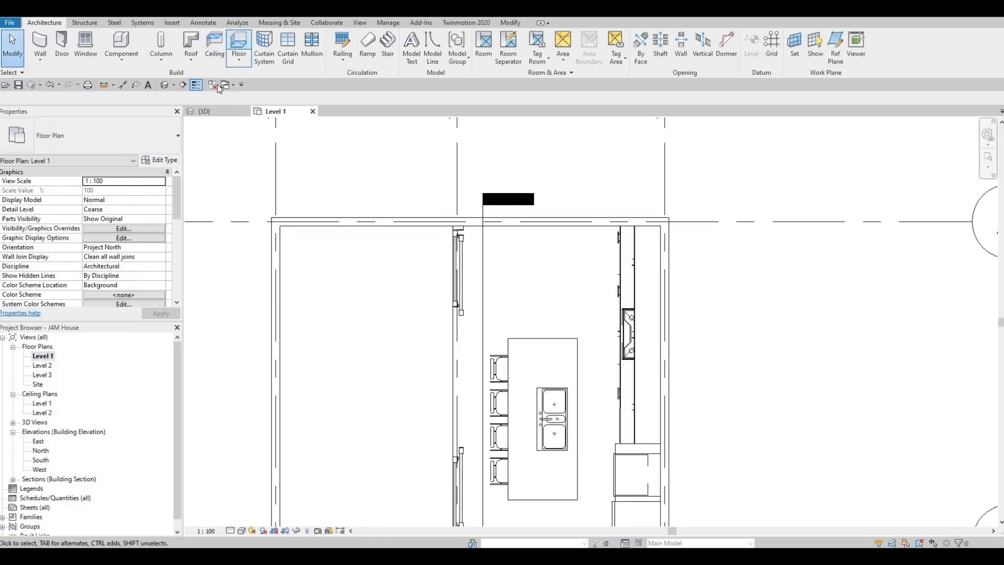
{"action": "left_click", "coordinate": [160, 160]}
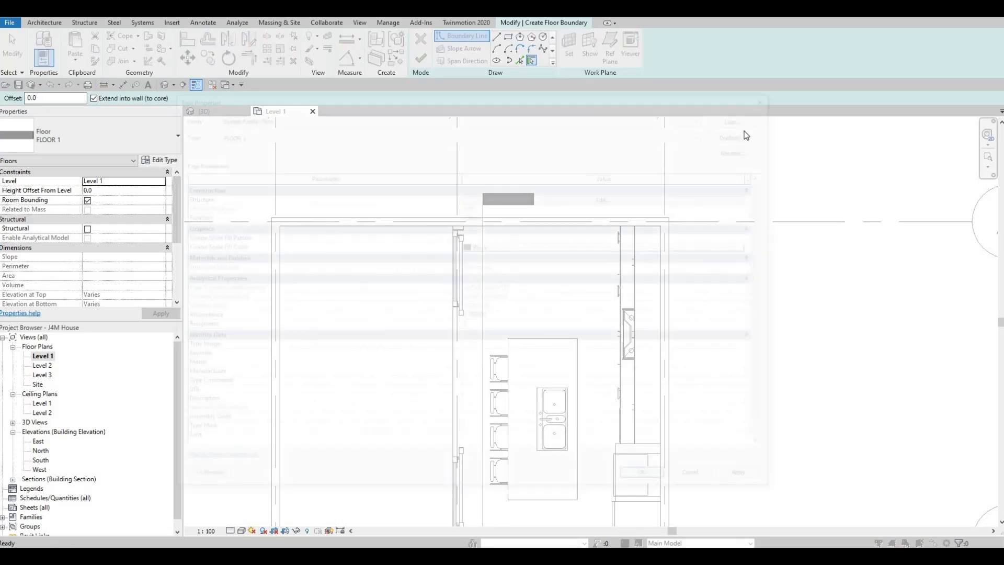
{"action": "left_click", "coordinate": [743, 135]}
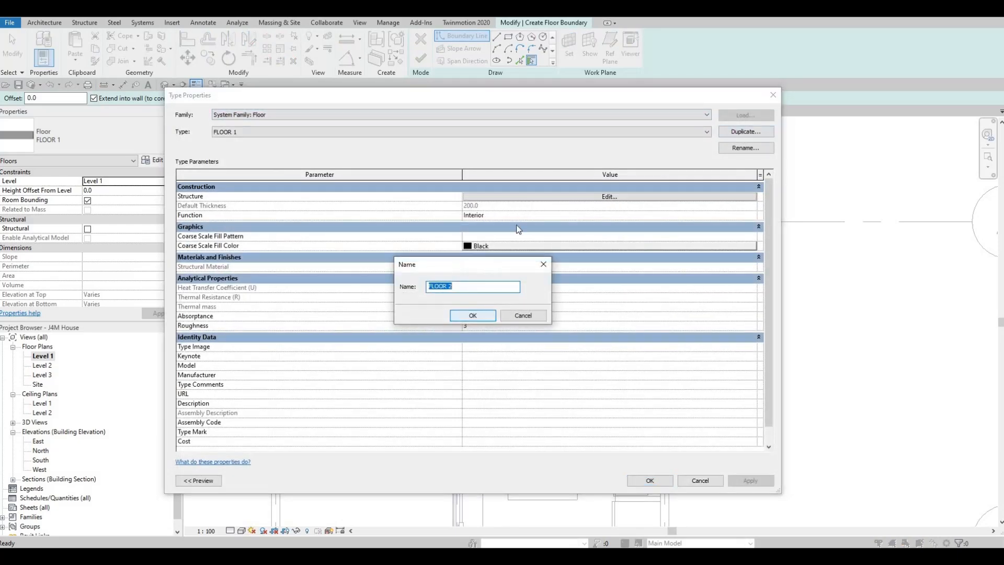
{"action": "key", "text": "Return"}
- Assign the Grass material from the AEC library to FLOOR 2's structure layer and accept the type changes
{"action": "left_click", "coordinate": [550, 198]}
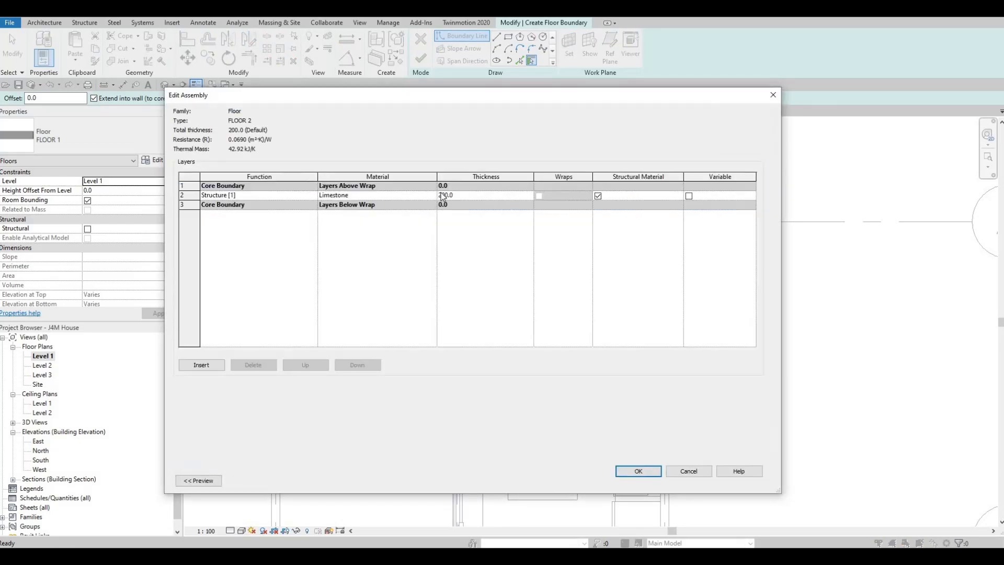
{"action": "left_click", "coordinate": [434, 196]}
{"action": "left_click", "coordinate": [434, 196]}
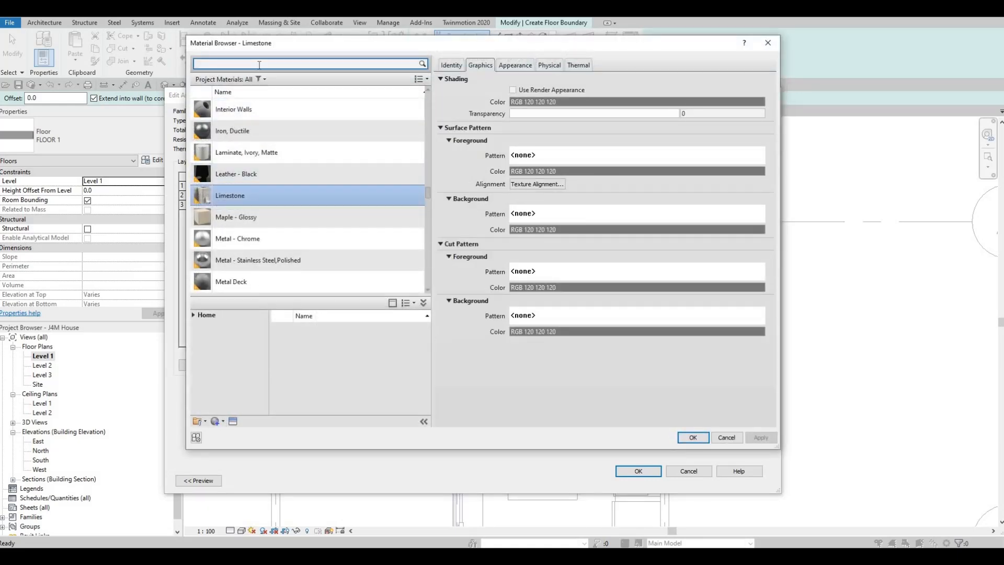
{"action": "type", "text": "GRASS"}
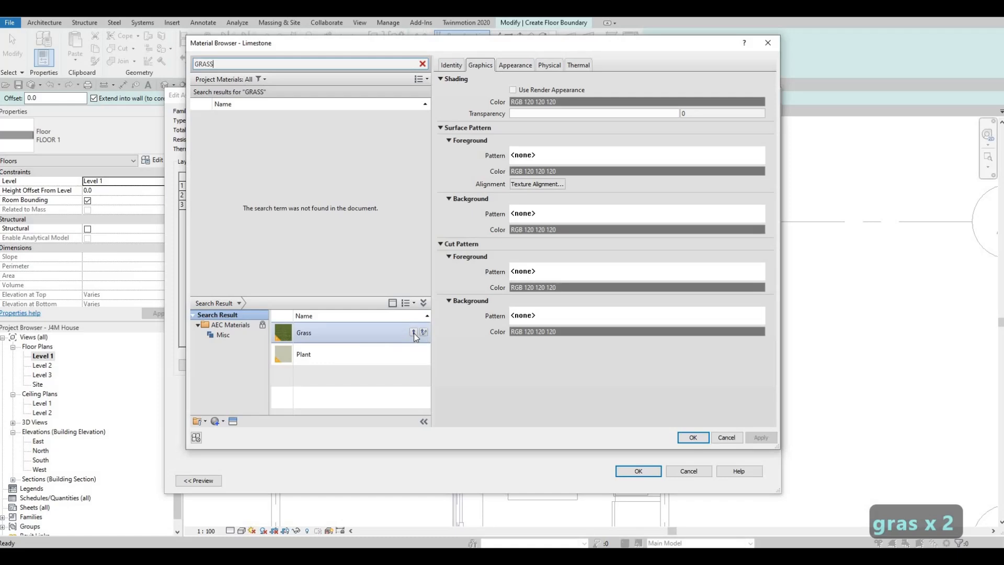
{"action": "left_click", "coordinate": [414, 333]}
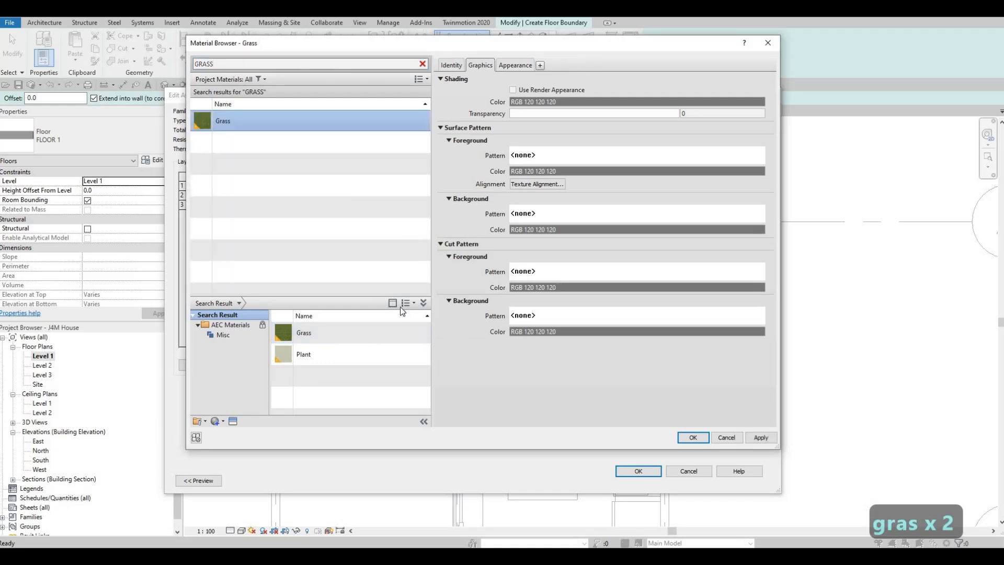
{"action": "left_click", "coordinate": [761, 438]}
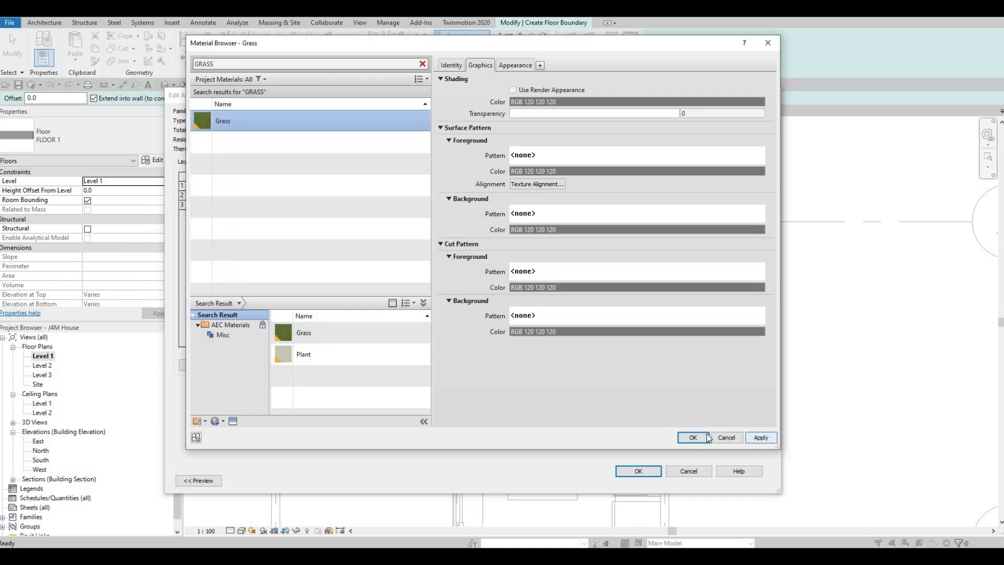
{"action": "left_click", "coordinate": [691, 438]}
{"action": "left_click", "coordinate": [640, 472]}
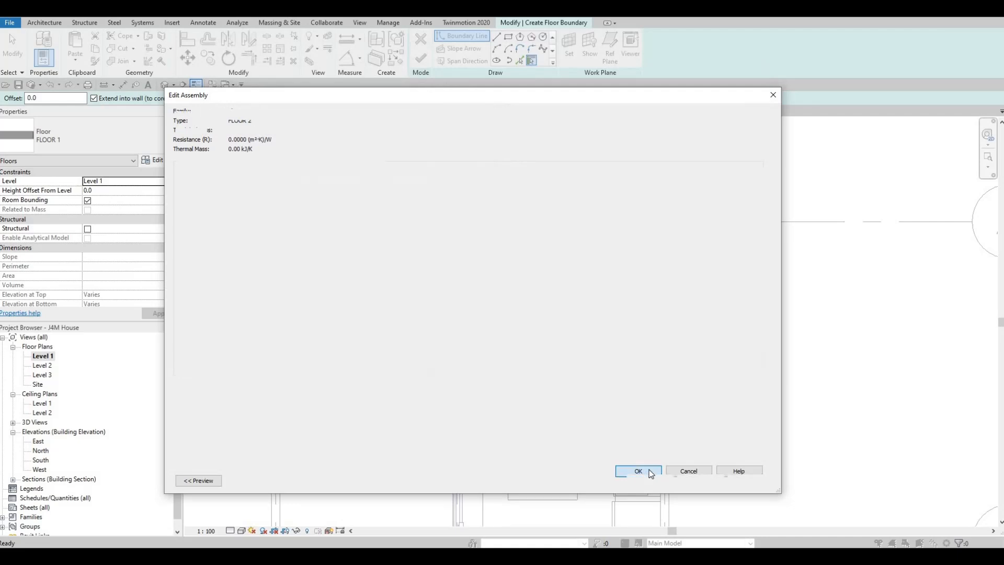
{"action": "left_click", "coordinate": [648, 481]}
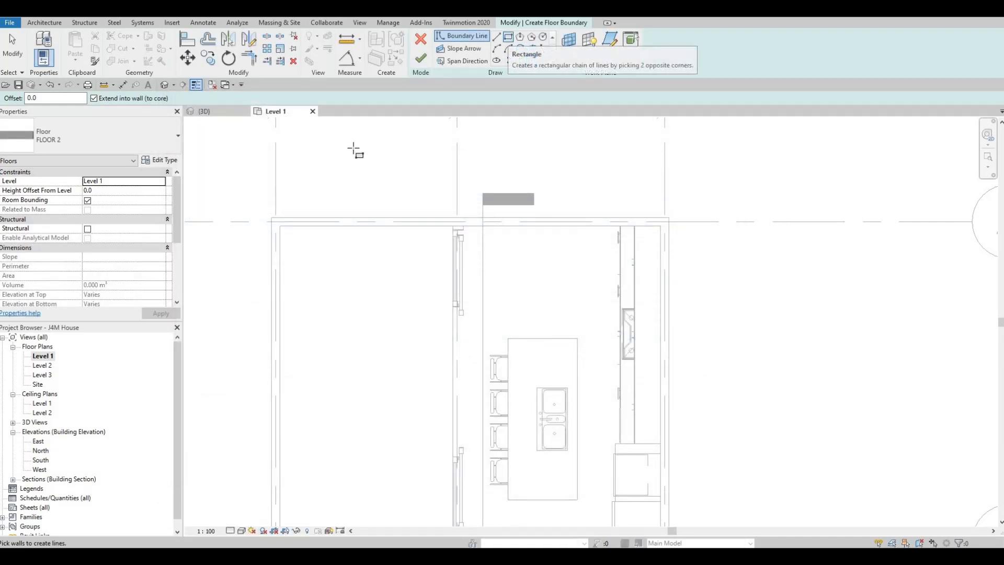
- Sketch a rectangular FLOOR 2 boundary from the boarder walls' outer corner to where the sliding-door wall meets the grid B wall, and finish the floor
{"action": "left_click", "coordinate": [508, 38]}
{"action": "left_click", "coordinate": [272, 218]}
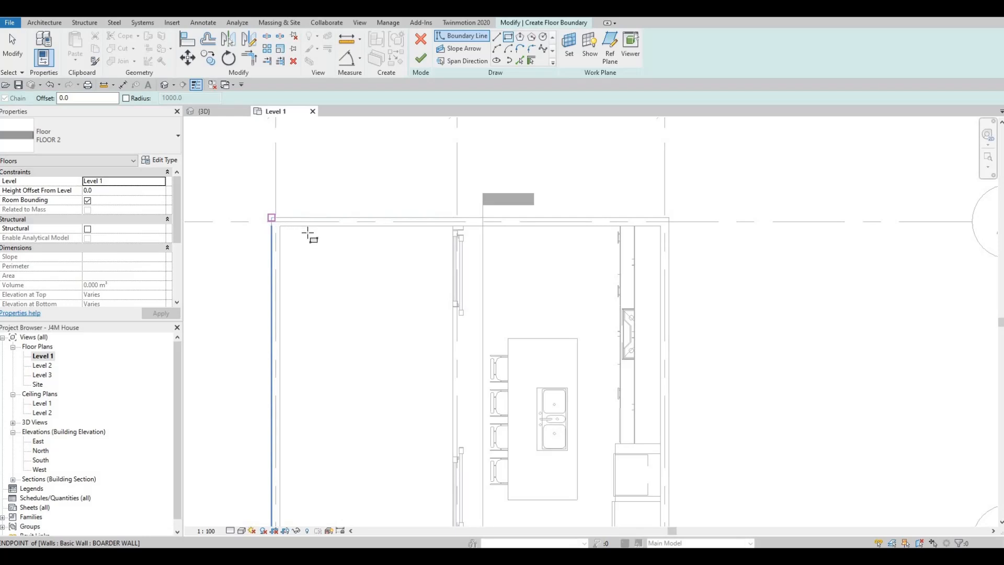
{"action": "middle_click_drag", "start_coordinate": [425, 359], "coordinate": [447, 245]}
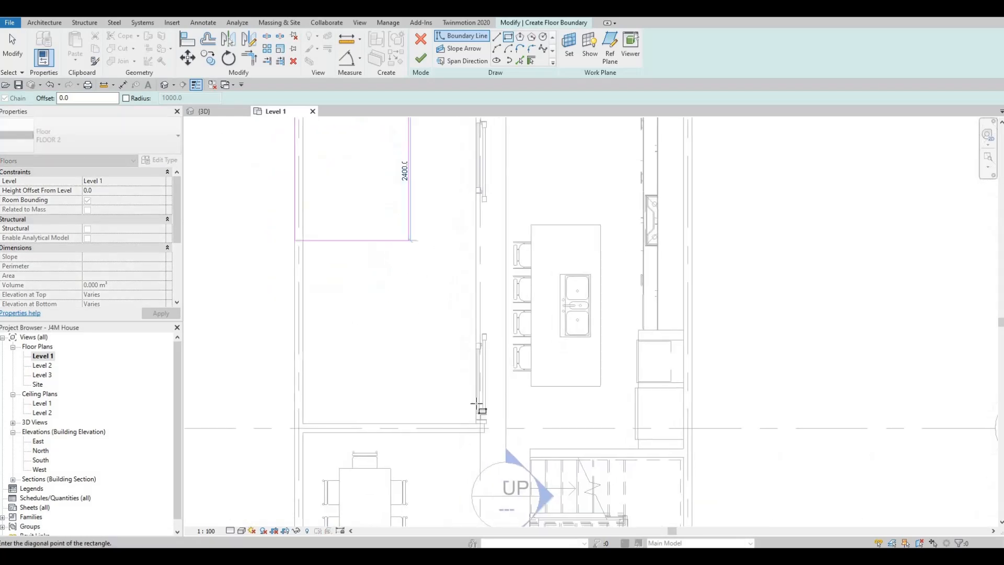
{"action": "scroll", "coordinate": [478, 429], "scroll_direction": "up", "scroll_amount": 2}
{"action": "scroll", "coordinate": [479, 444], "scroll_direction": "up", "scroll_amount": 3}
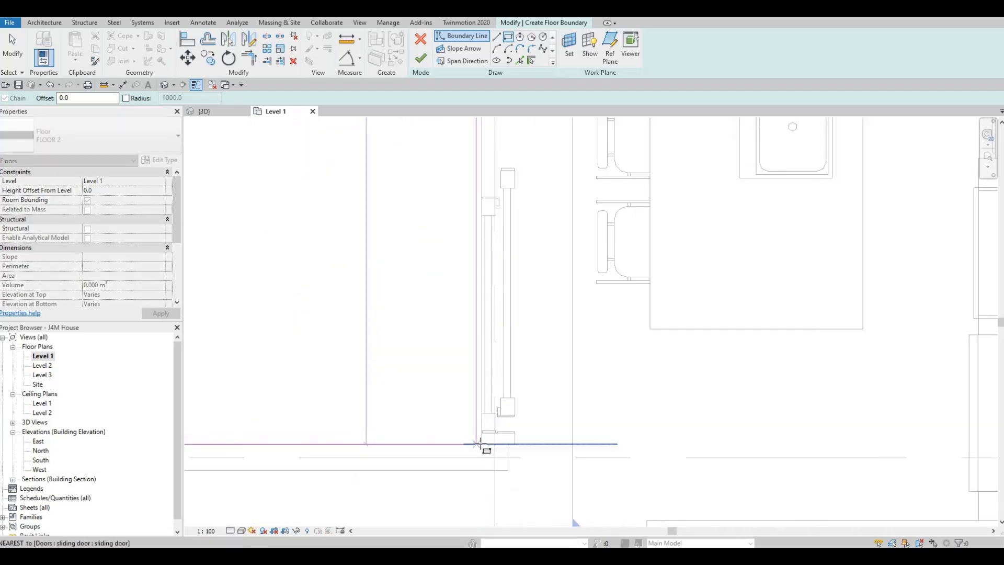
{"action": "left_click", "coordinate": [481, 444]}
{"action": "scroll", "coordinate": [463, 386], "scroll_direction": "down", "scroll_amount": 4}
{"action": "scroll", "coordinate": [449, 318], "scroll_direction": "down", "scroll_amount": 2}
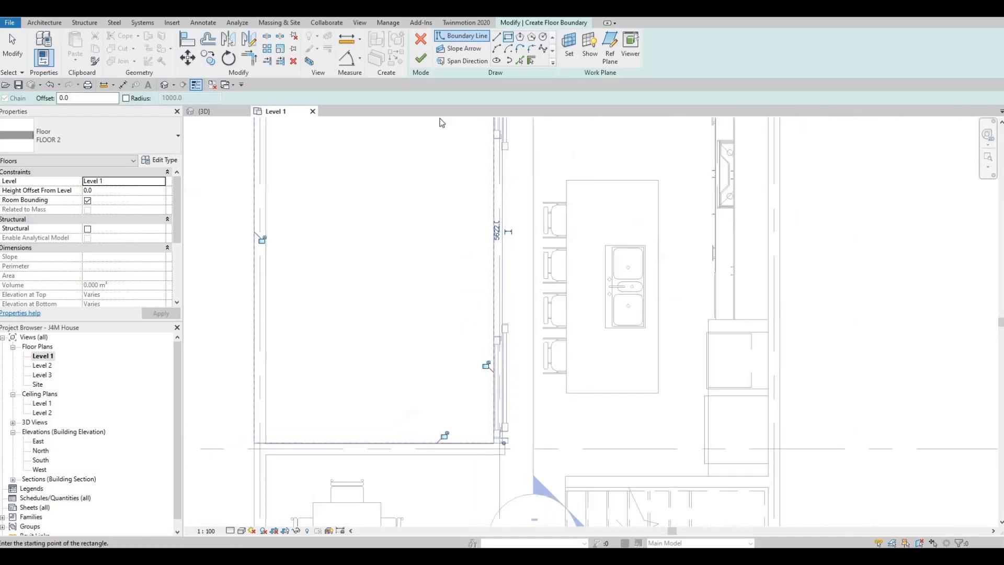
{"action": "key", "text": "Escape"}
{"action": "key", "text": "Escape"}
{"action": "left_click", "coordinate": [421, 57]}
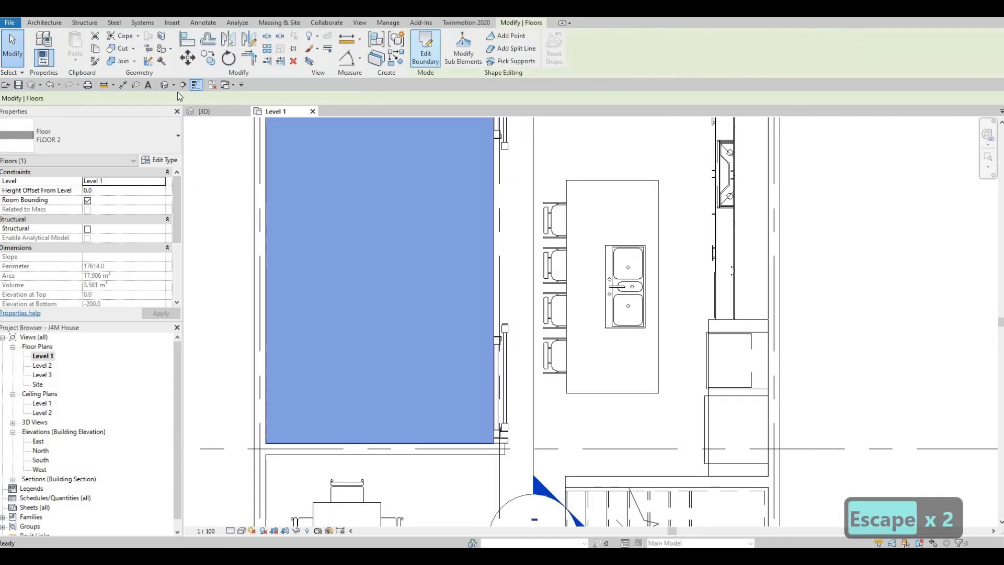
- Check the new floor inside the boarder walls in the 3D view and return to the Level 1 plan around grids B to E
{"action": "left_click", "coordinate": [164, 85]}
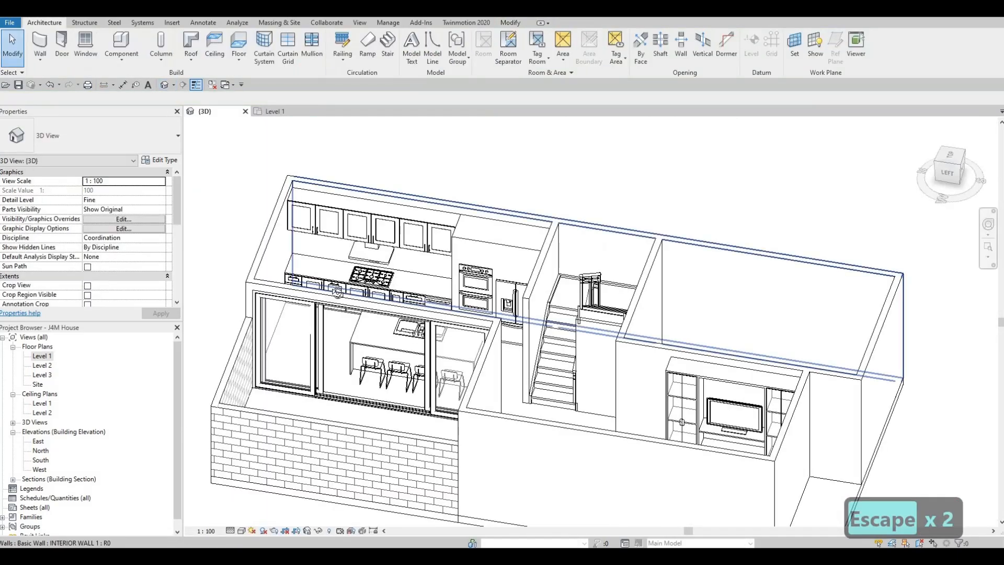
{"action": "middle_click_drag", "start_coordinate": [370, 273], "coordinate": [580, 384], "text": "shift"}
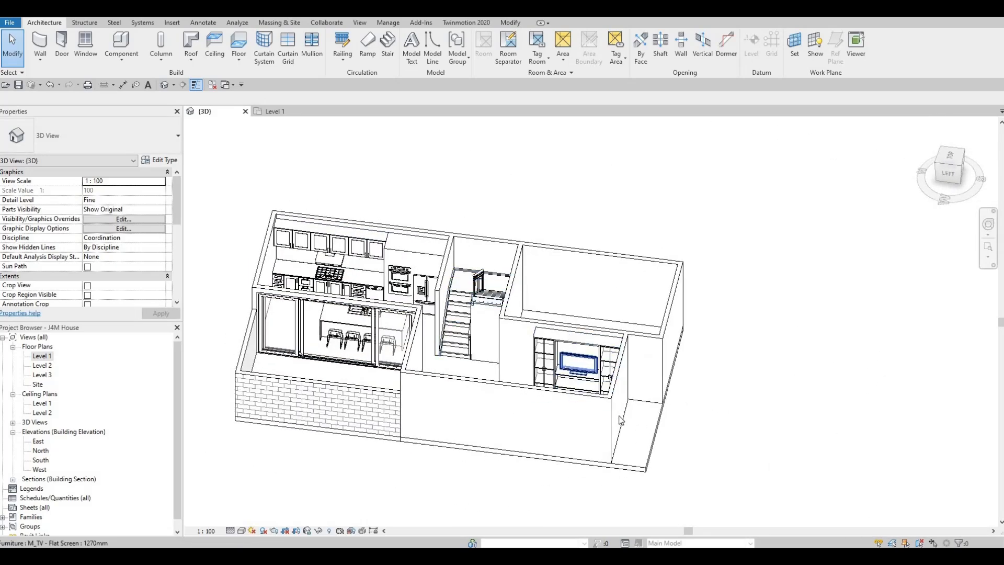
{"action": "double_click", "coordinate": [45, 359]}
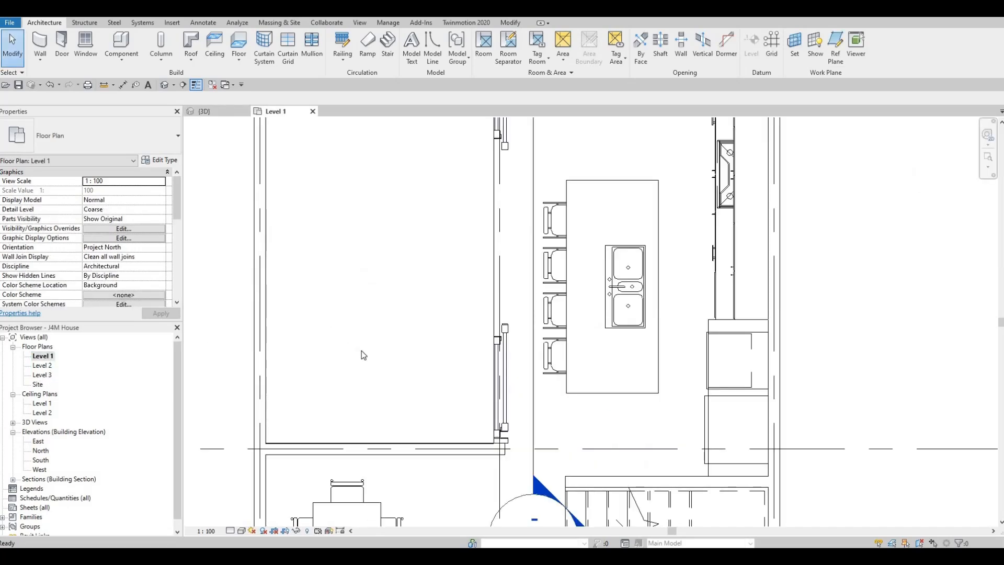
{"action": "scroll", "coordinate": [362, 347], "scroll_direction": "down", "scroll_amount": 4}
{"action": "middle_click_drag", "start_coordinate": [386, 352], "coordinate": [402, 251]}
{"action": "scroll", "coordinate": [406, 307], "scroll_direction": "down", "scroll_amount": 2}
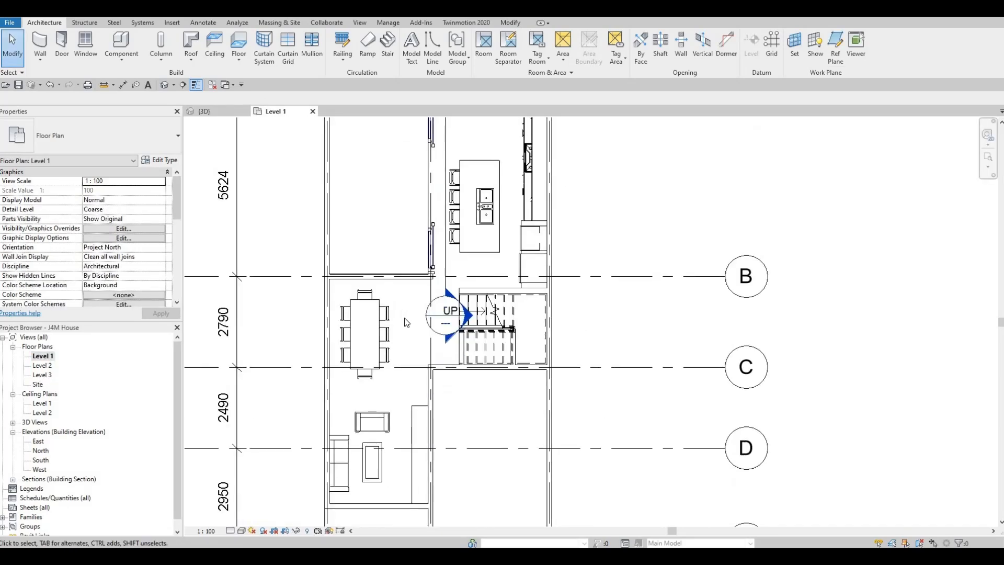
{"action": "scroll", "coordinate": [405, 318], "scroll_direction": "down", "scroll_amount": 1}
{"action": "middle_click_drag", "start_coordinate": [405, 318], "coordinate": [373, 287]}
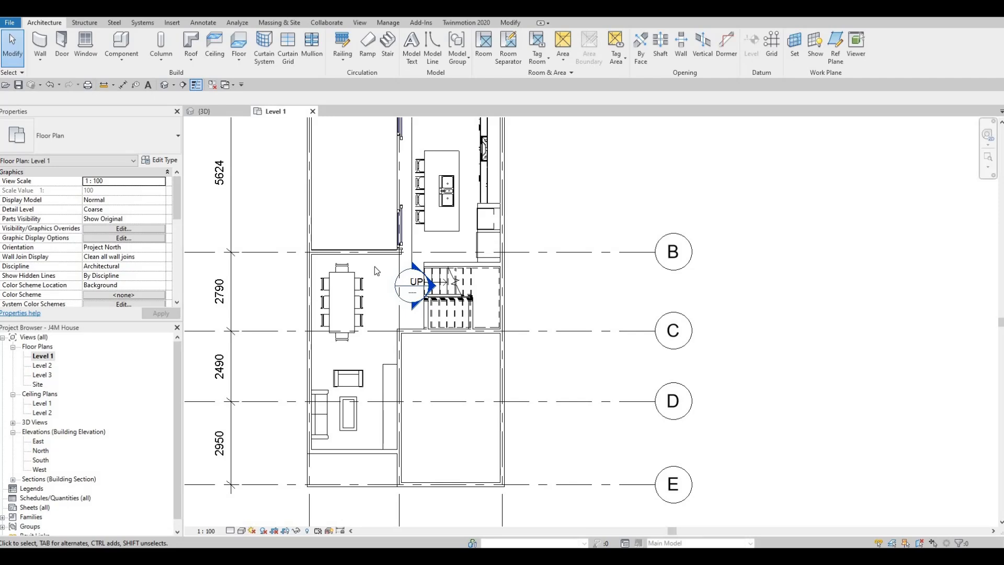
- Start loading a family and browse to the Residential folder within the Canada library's Doors folder
{"action": "left_click", "coordinate": [172, 22]}
{"action": "left_click", "coordinate": [436, 49]}
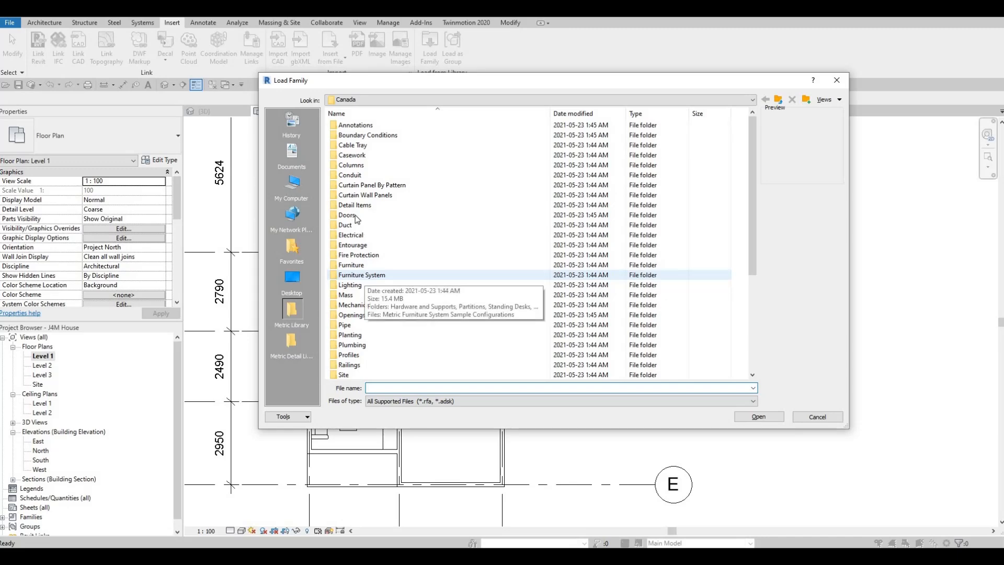
{"action": "double_click", "coordinate": [355, 215]}
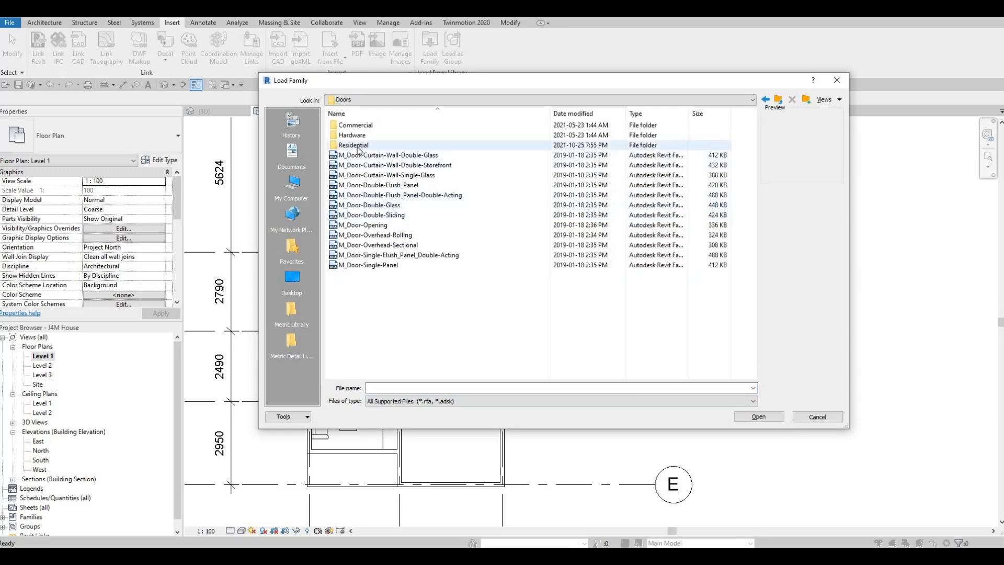
{"action": "left_click", "coordinate": [358, 147]}
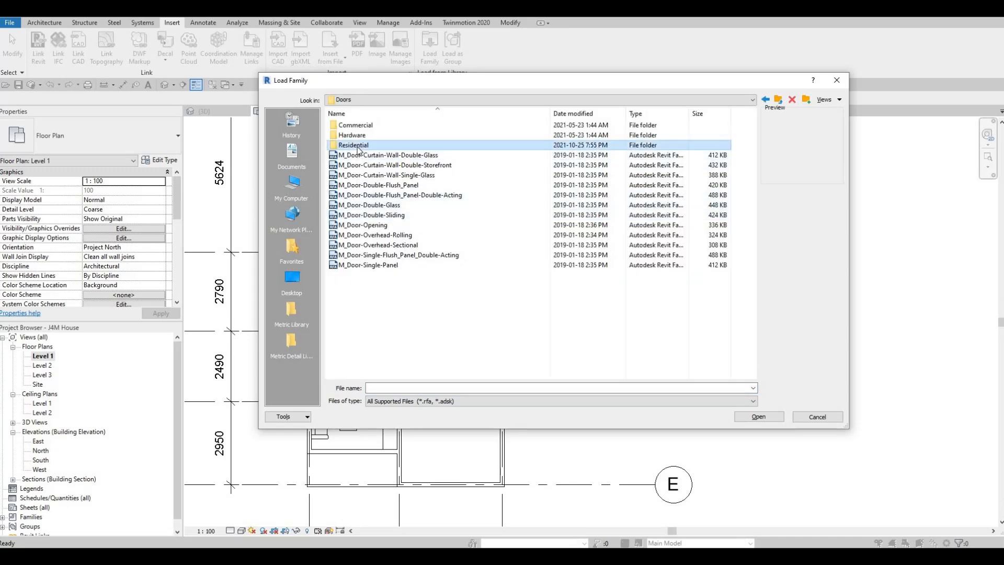
{"action": "double_click", "coordinate": [358, 149]}
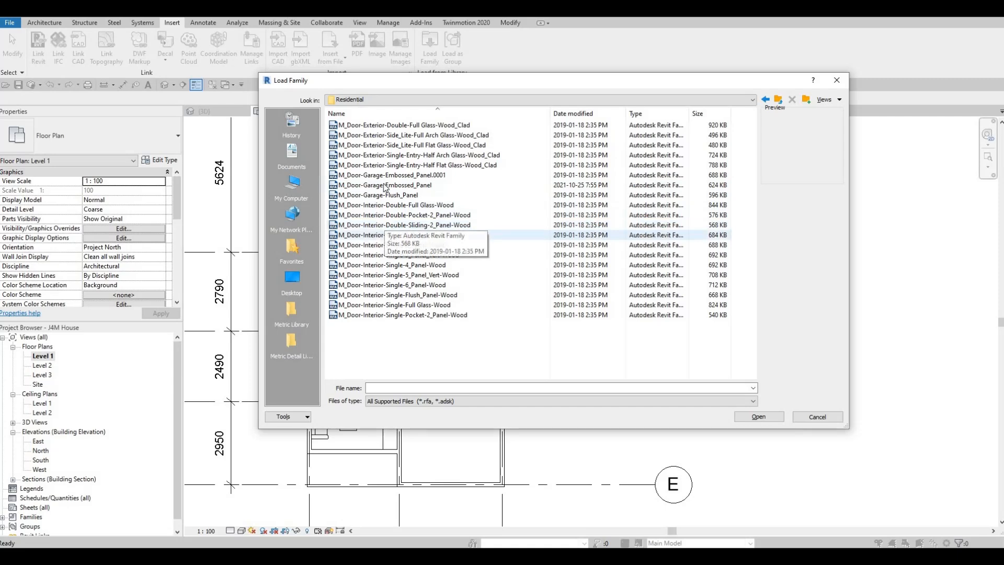
- Compare the residential door previews and open the M_Door-Interior-Single-4_Panel-Wood family
{"action": "left_click", "coordinate": [384, 126]}
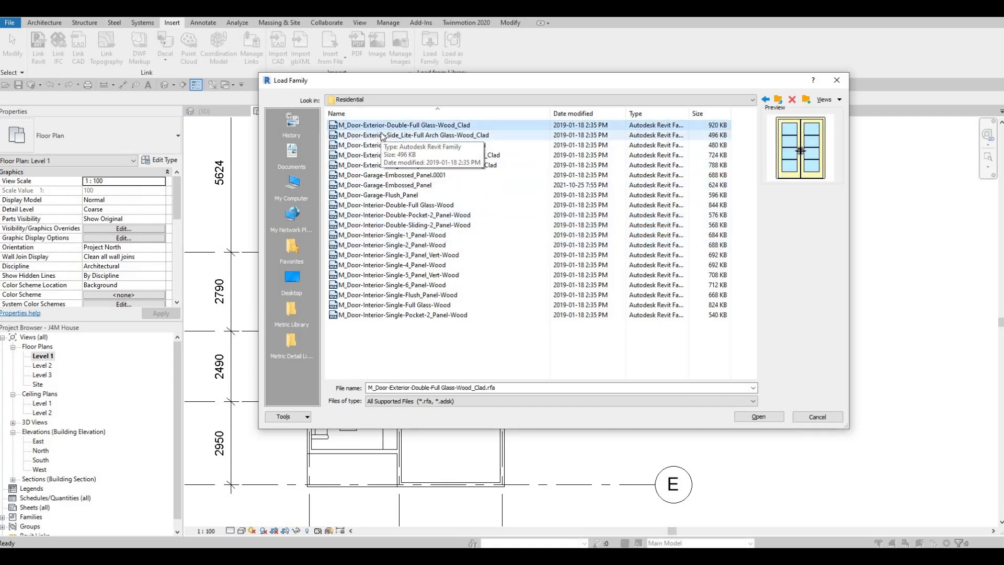
{"action": "key", "text": "Down"}
{"action": "key", "text": "Down"}
{"action": "key", "text": "Down"}
{"action": "key", "text": "Down"}
{"action": "key", "text": "Down"}
{"action": "key", "text": "Down"}
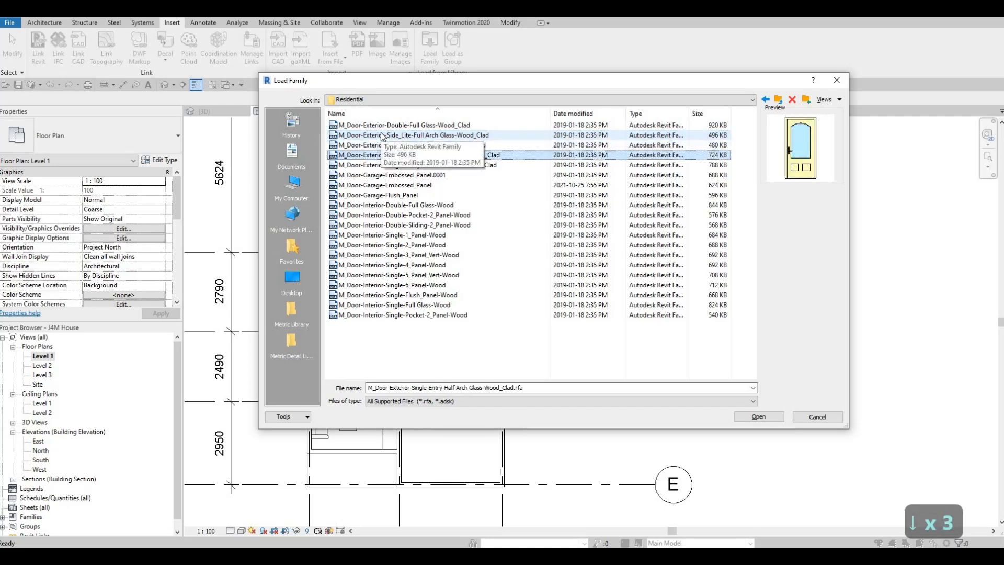
{"action": "key", "text": "Up"}
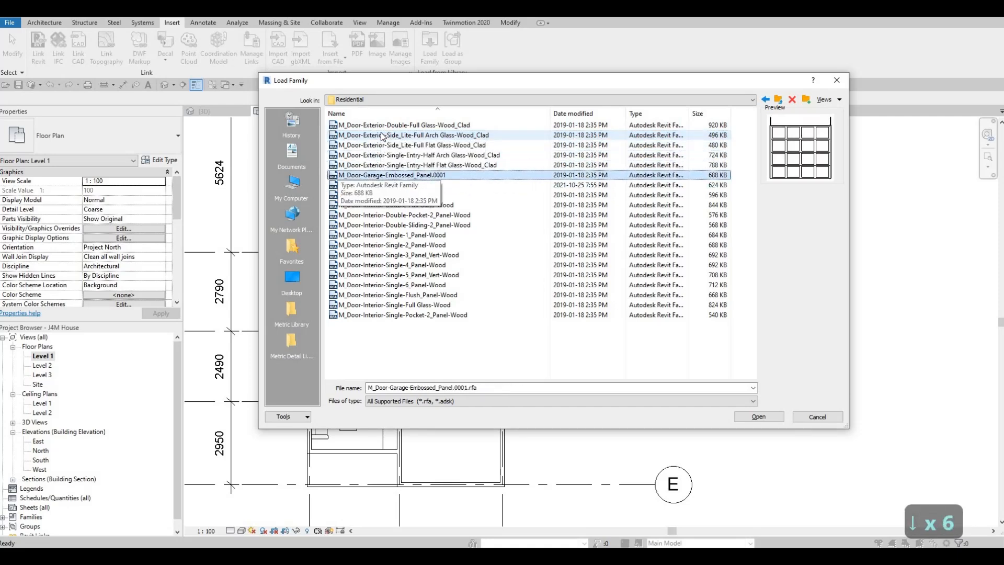
{"action": "key", "text": "Down"}
{"action": "key", "text": "Up"}
{"action": "key", "text": "Down"}
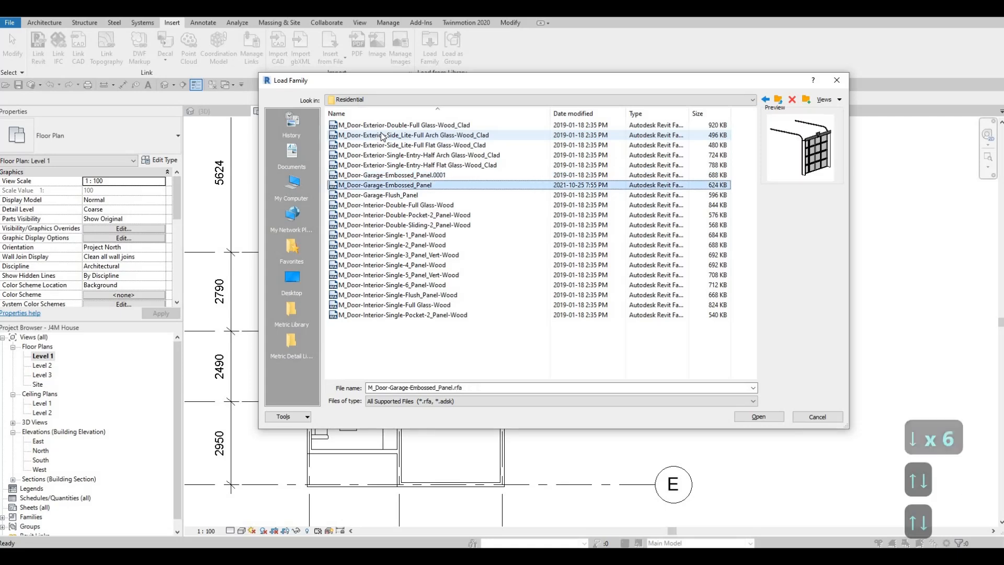
{"action": "key", "text": "Down"}
{"action": "key", "text": "Up"}
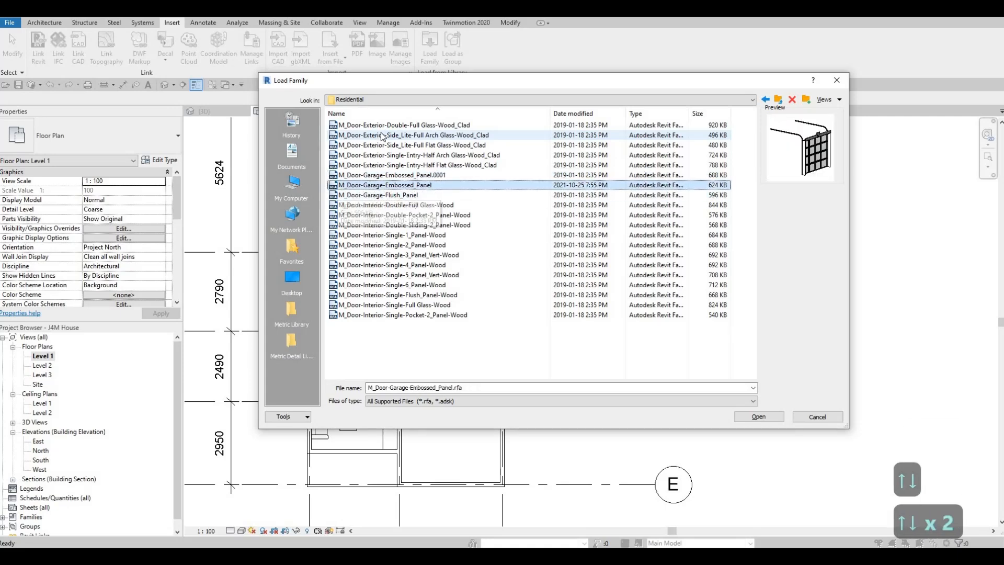
{"action": "key", "text": "Up"}
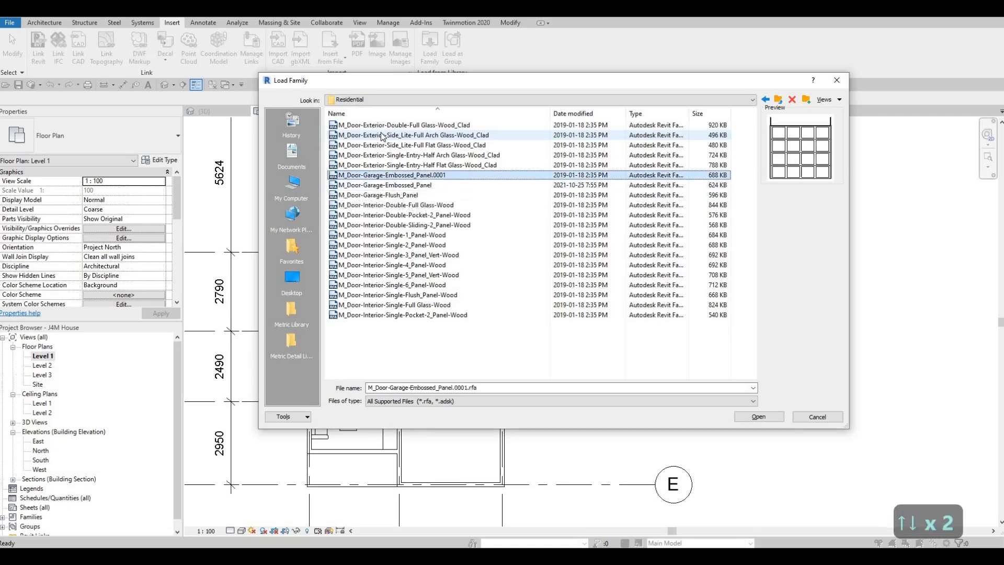
{"action": "key", "text": "Down"}
{"action": "key", "text": "Down"}
{"action": "key", "text": "Down"}
{"action": "key", "text": "Down"}
{"action": "key", "text": "Down"}
{"action": "key", "text": "Down"}
{"action": "key", "text": "Down"}
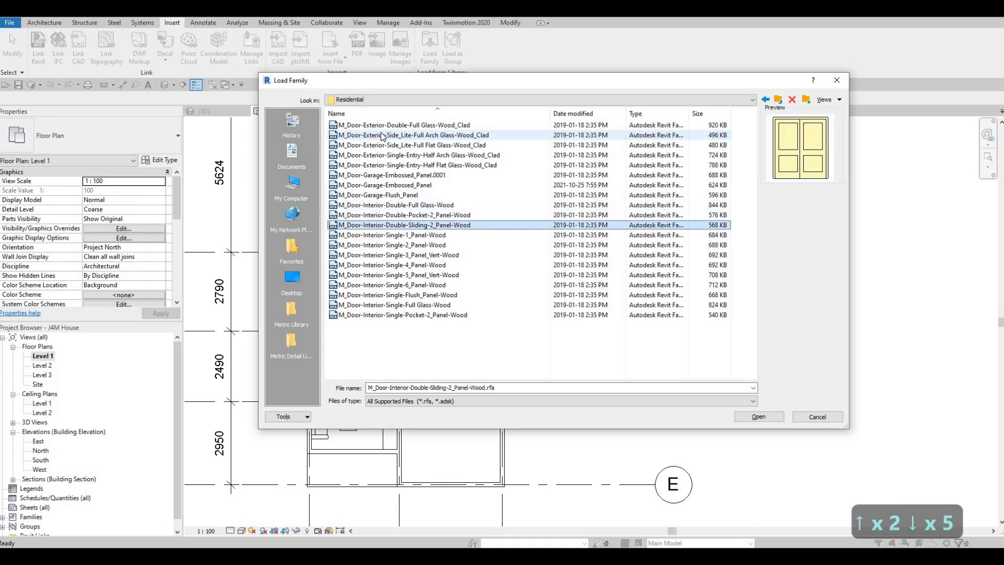
{"action": "key", "text": "Down"}
{"action": "key", "text": "Down"}
{"action": "key", "text": "Down"}
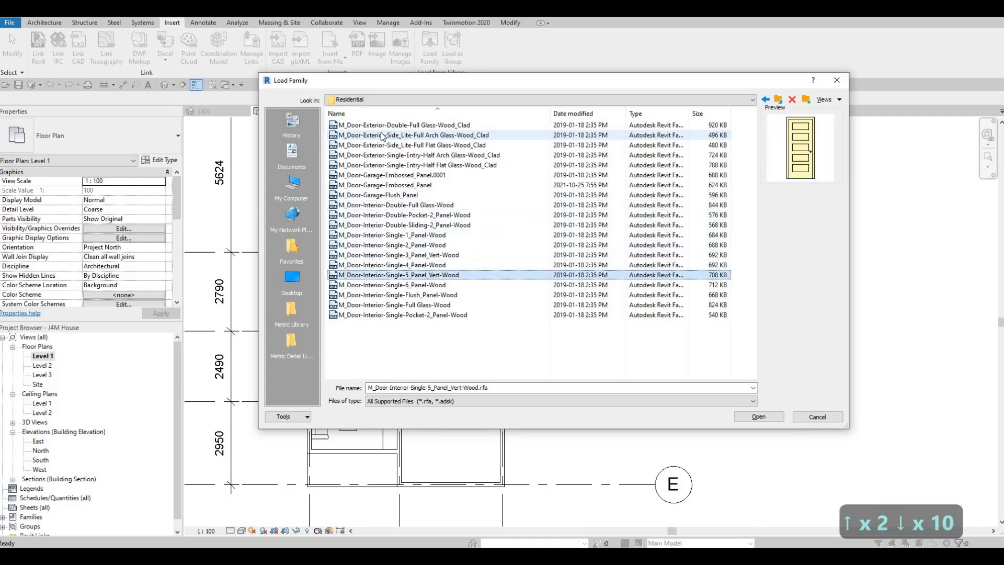
{"action": "key", "text": "Up"}
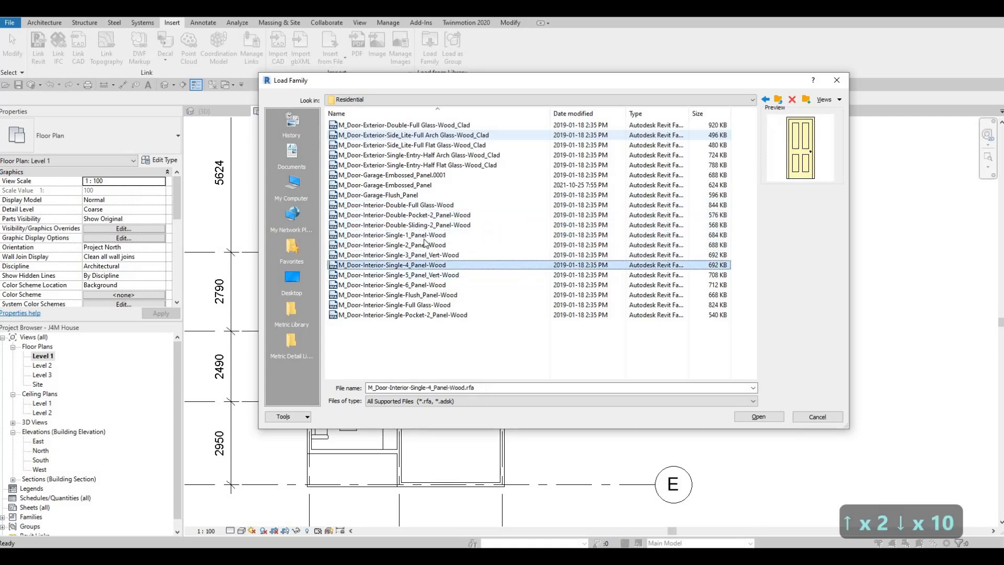
{"action": "left_click", "coordinate": [759, 416]}
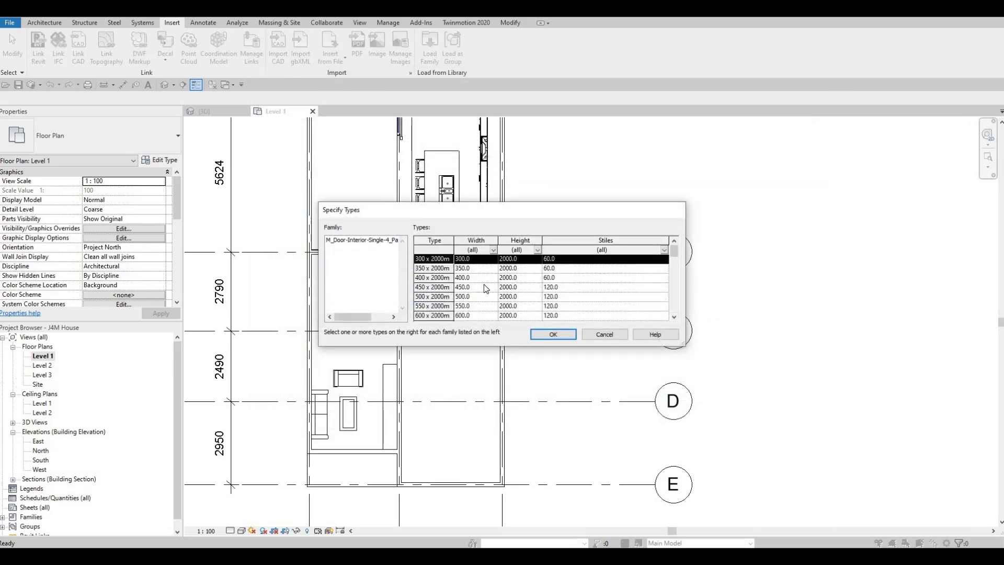
- Select all door types from 300 x 2000mm to 900 x 2400mm and load them into the project
{"action": "scroll", "coordinate": [479, 286], "scroll_direction": "down", "scroll_amount": 10}
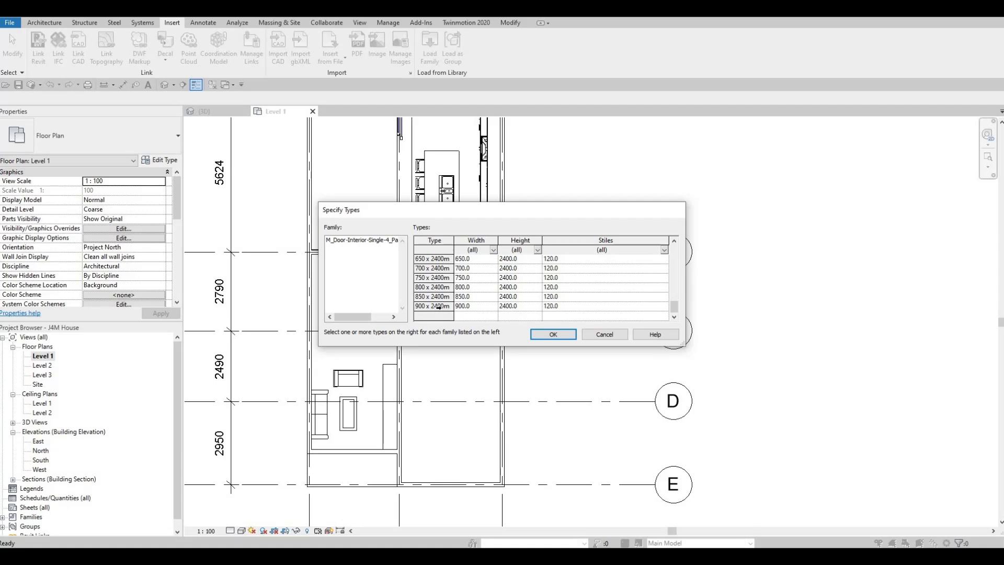
{"action": "left_click", "coordinate": [438, 306], "text": "shift"}
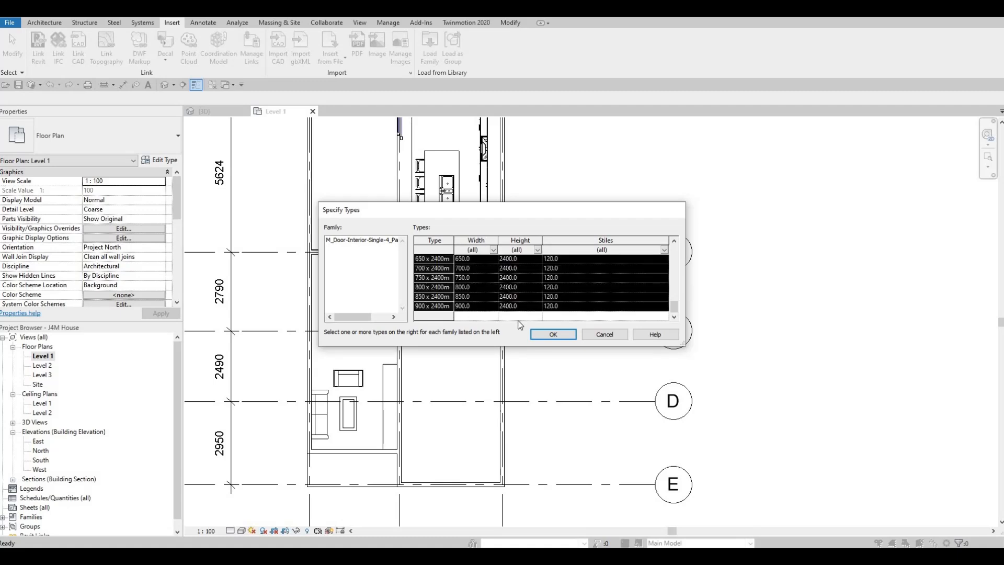
{"action": "left_click", "coordinate": [553, 335]}
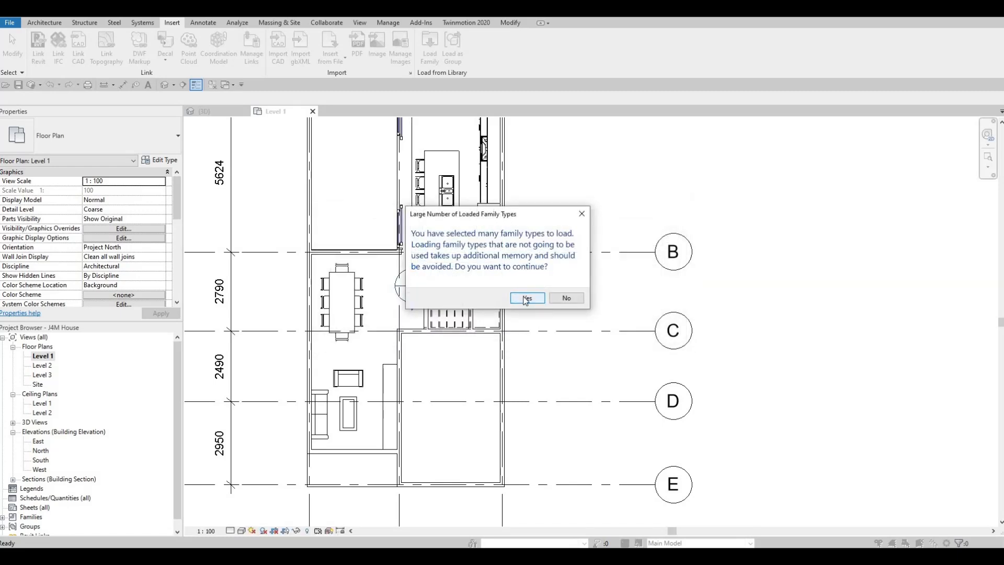
{"action": "left_click", "coordinate": [526, 298]}
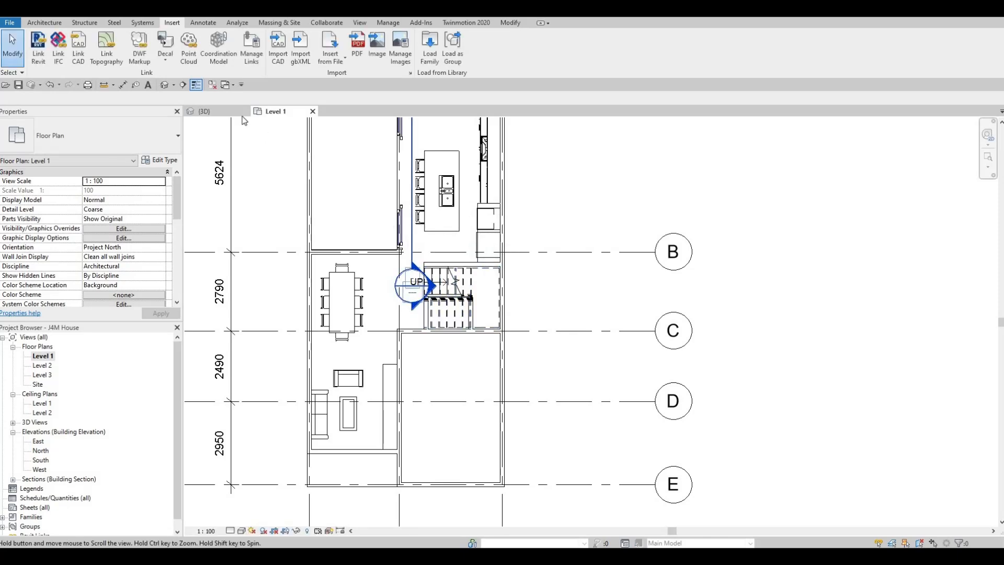
- Start placing a door in the Level 1 plan with the M_Door-Interior-Single-4_Panel-Wood 700 x 2000mm type
{"action": "middle_click_drag", "start_coordinate": [422, 217], "coordinate": [426, 238]}
{"action": "scroll", "coordinate": [425, 238], "scroll_direction": "down", "scroll_amount": 1}
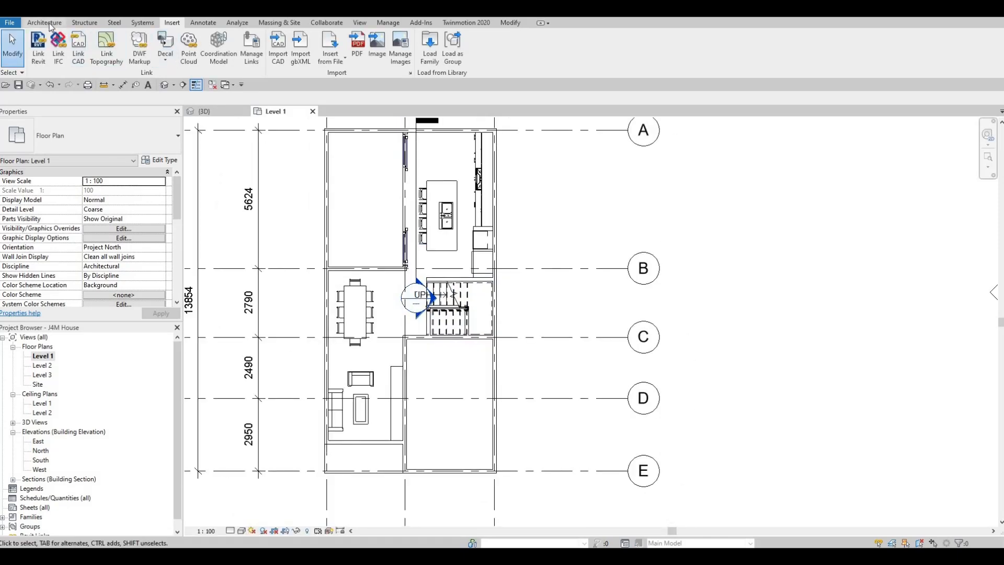
{"action": "left_click", "coordinate": [47, 22]}
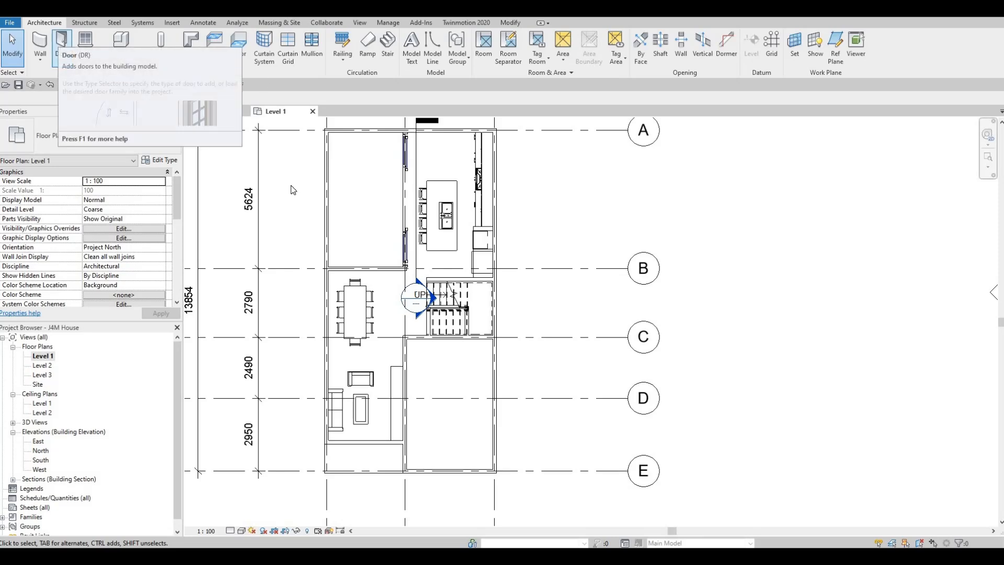
{"action": "key", "text": "d"}
{"action": "key", "text": "r"}
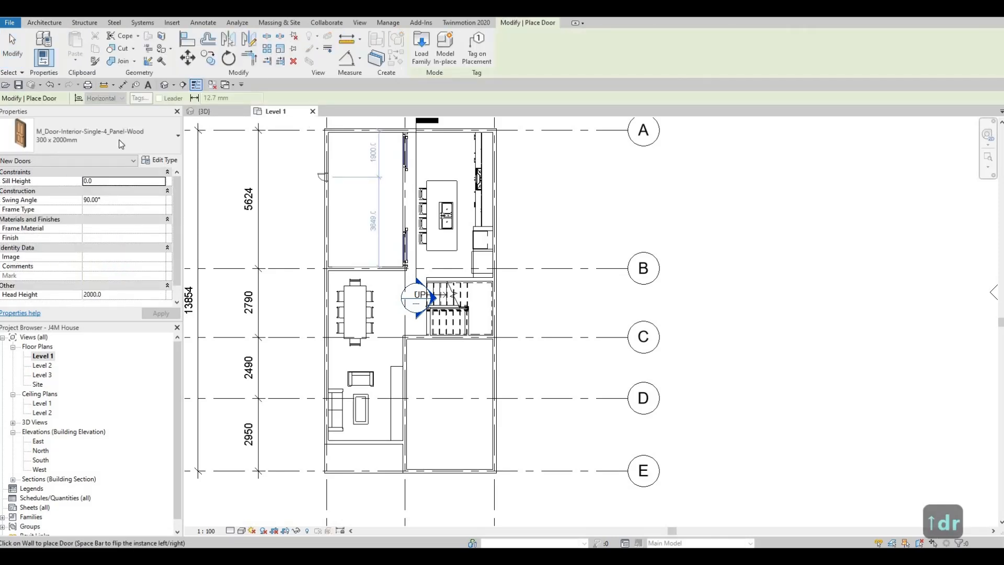
{"action": "left_click", "coordinate": [56, 143]}
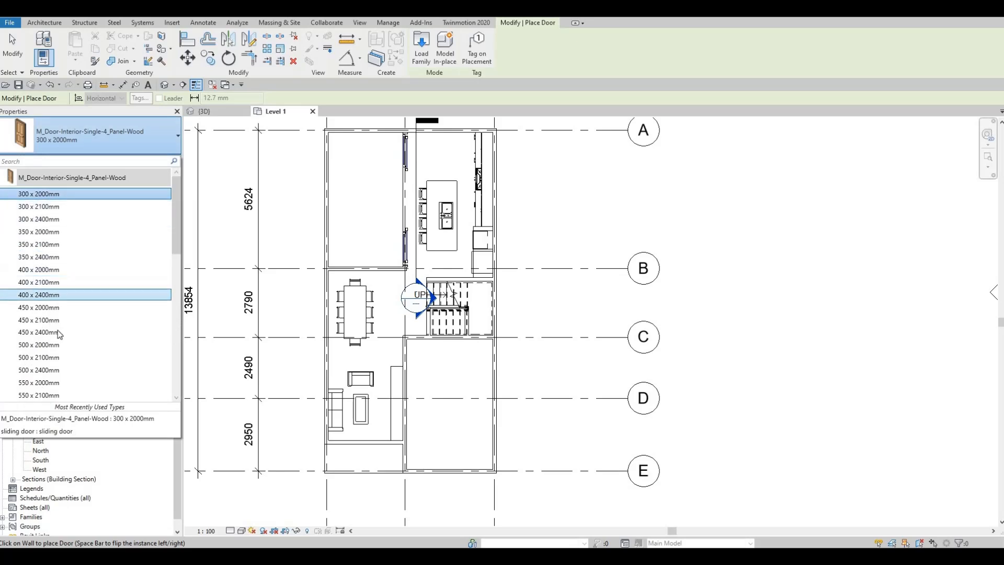
{"action": "scroll", "coordinate": [58, 333], "scroll_direction": "down", "scroll_amount": 2}
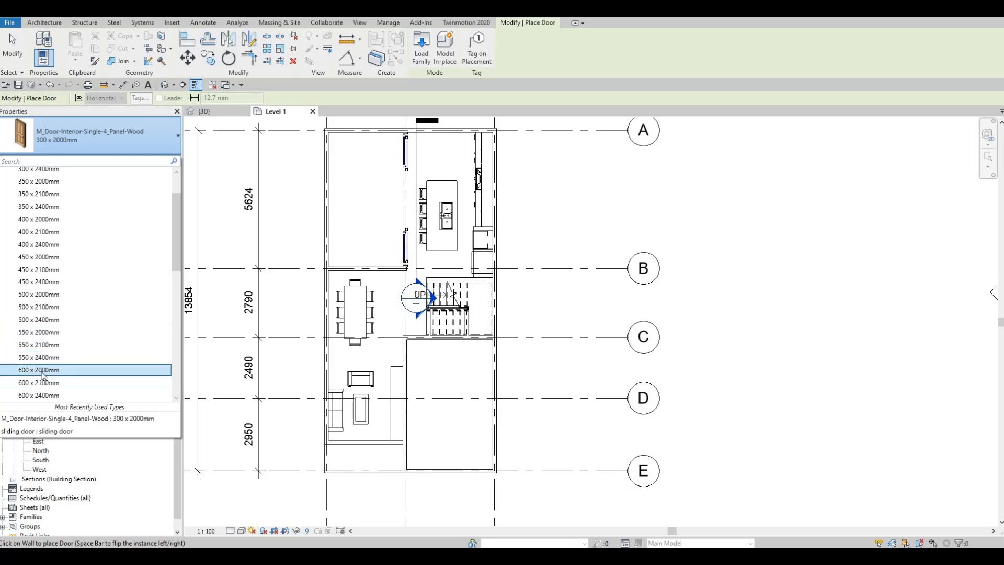
{"action": "scroll", "coordinate": [47, 370], "scroll_direction": "down", "scroll_amount": 1}
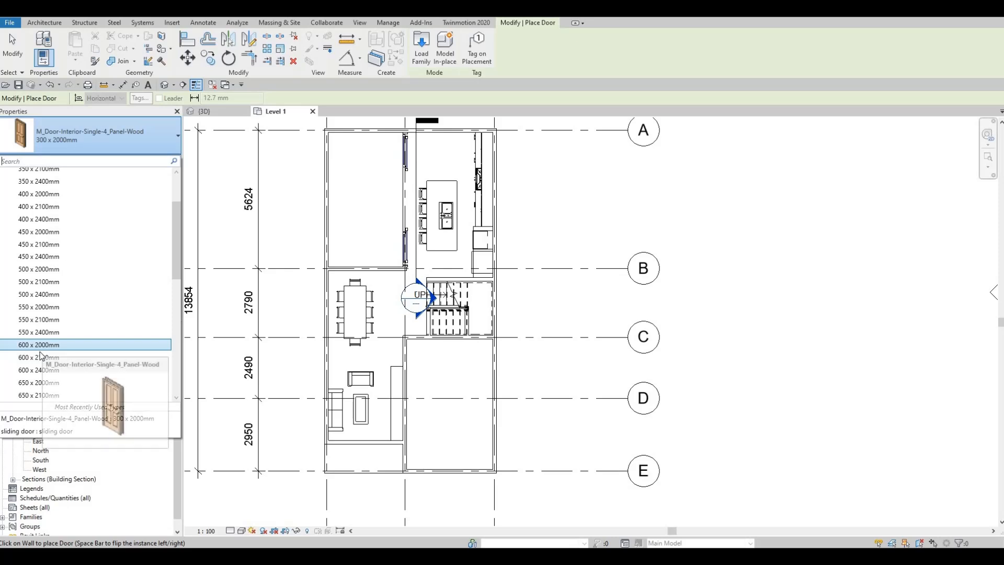
{"action": "key", "text": "Down"}
{"action": "key", "text": "Down"}
{"action": "key", "text": "Down"}
{"action": "key", "text": "Down"}
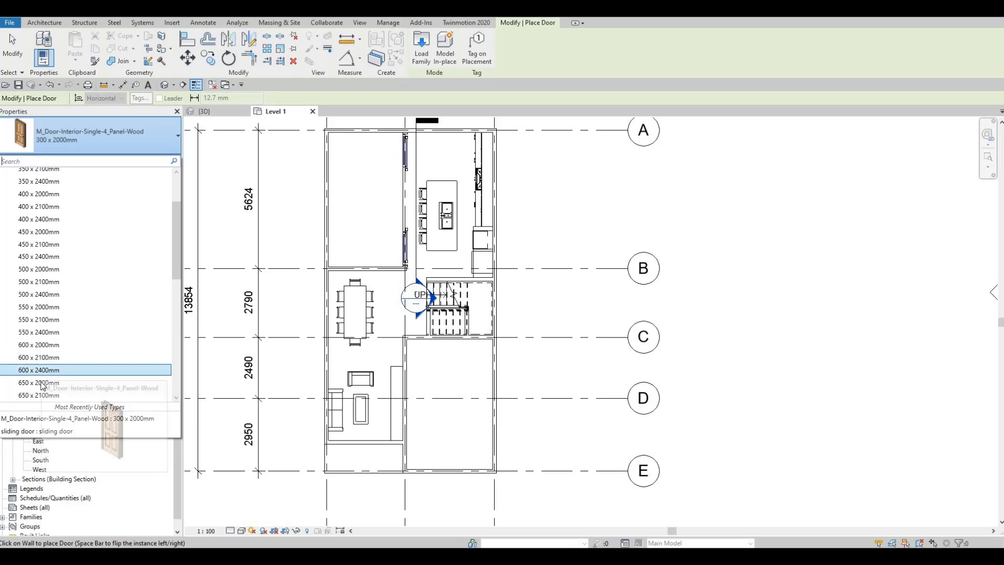
{"action": "key", "text": "Return"}
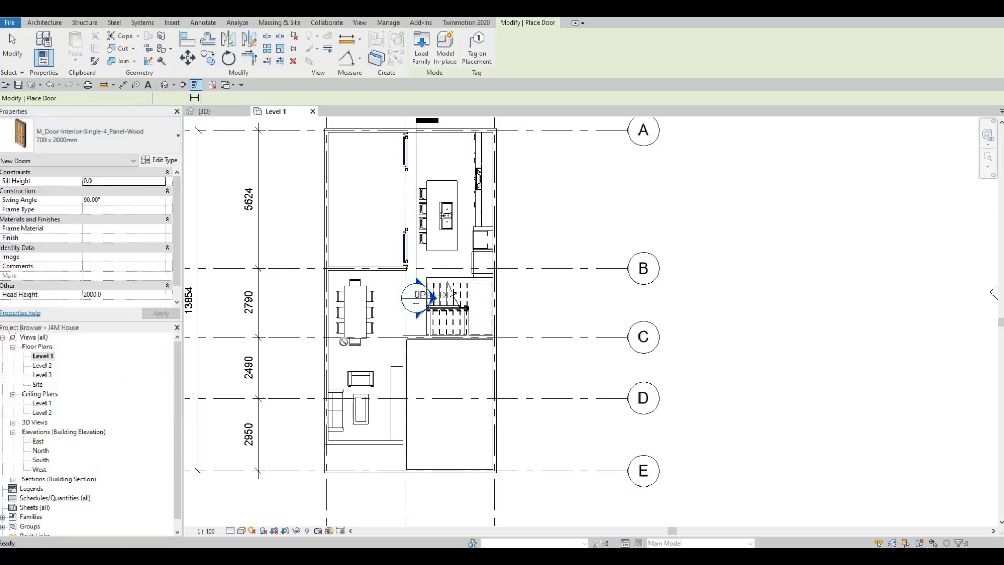
- Place the door in the wall beside the living area, about 600 mm below grid C, swinging into the living area
{"action": "scroll", "coordinate": [418, 335], "scroll_direction": "up", "scroll_amount": 2}
{"action": "scroll", "coordinate": [414, 342], "scroll_direction": "up", "scroll_amount": 3}
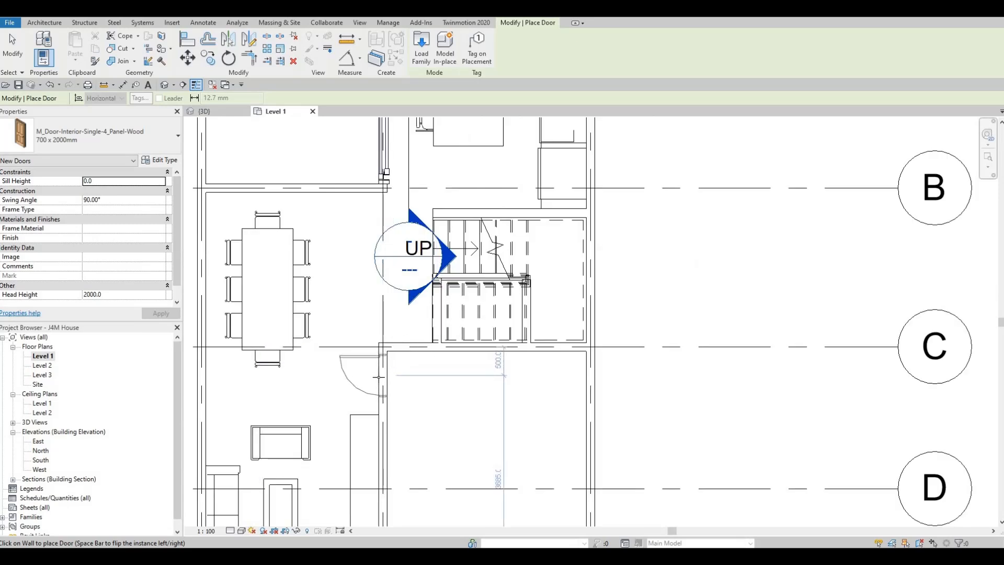
{"action": "scroll", "coordinate": [381, 375], "scroll_direction": "down", "scroll_amount": 3}
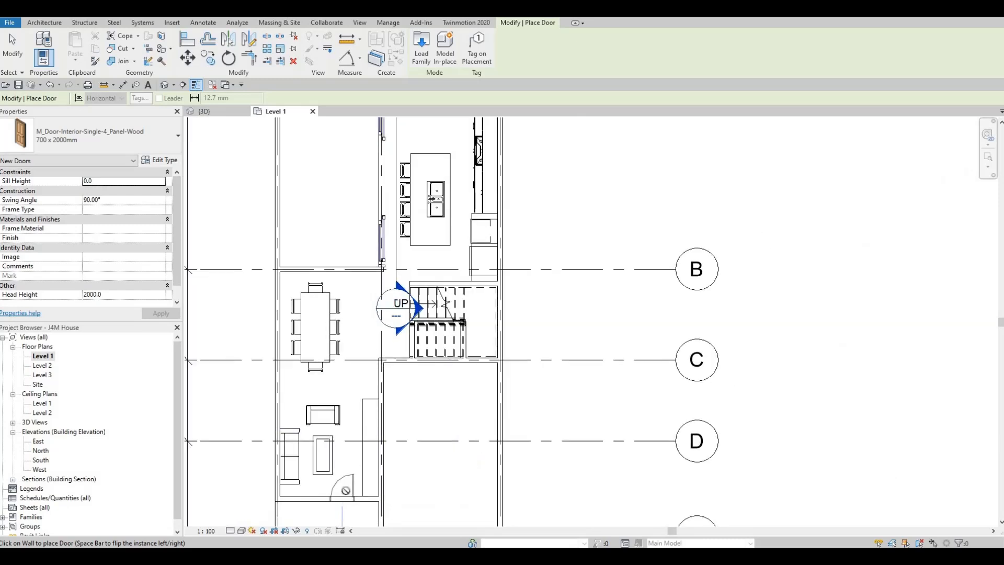
{"action": "left_click", "coordinate": [388, 381]}
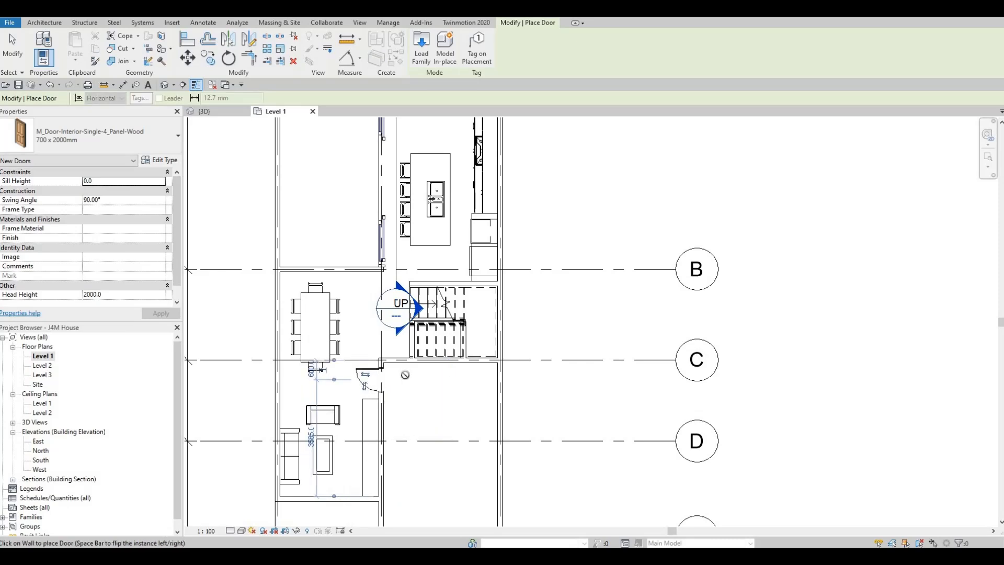
- Switch the door type to 600 x 2000mm and place one in the short wall under the stairs, 500 mm above grid C
{"action": "scroll", "coordinate": [414, 397], "scroll_direction": "down", "scroll_amount": 2}
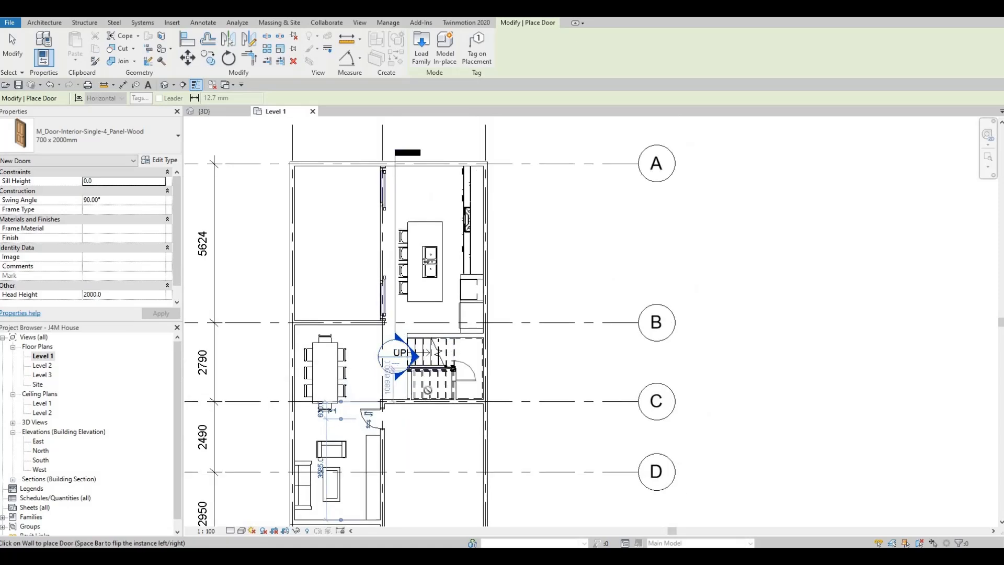
{"action": "scroll", "coordinate": [409, 384], "scroll_direction": "up", "scroll_amount": 4}
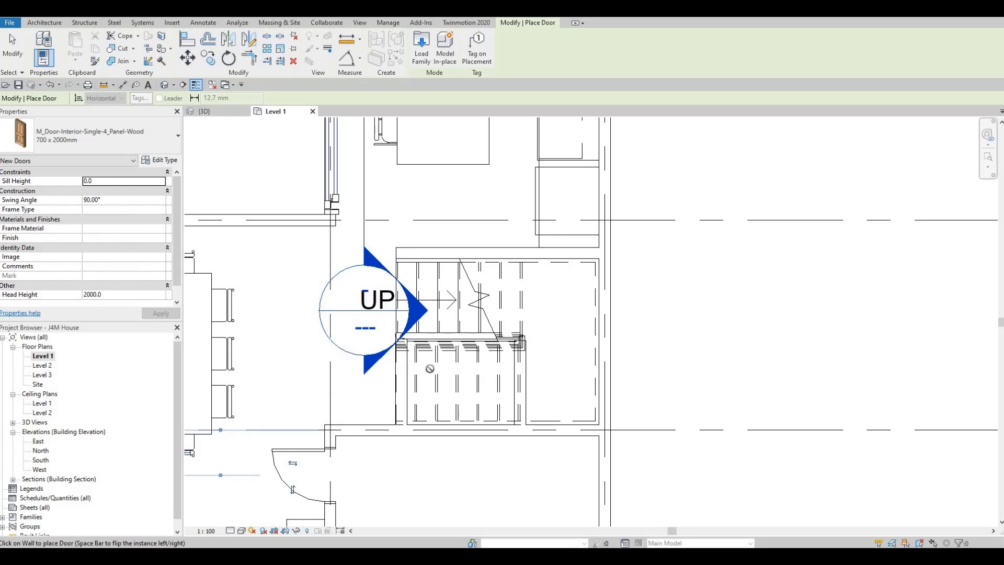
{"action": "left_click", "coordinate": [158, 141]}
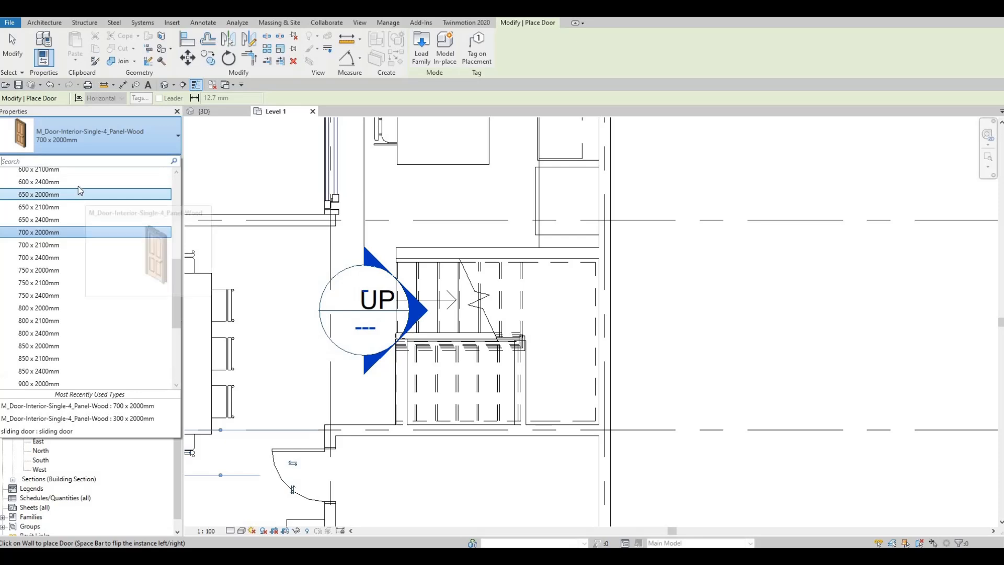
{"action": "scroll", "coordinate": [75, 193], "scroll_direction": "up", "scroll_amount": 1}
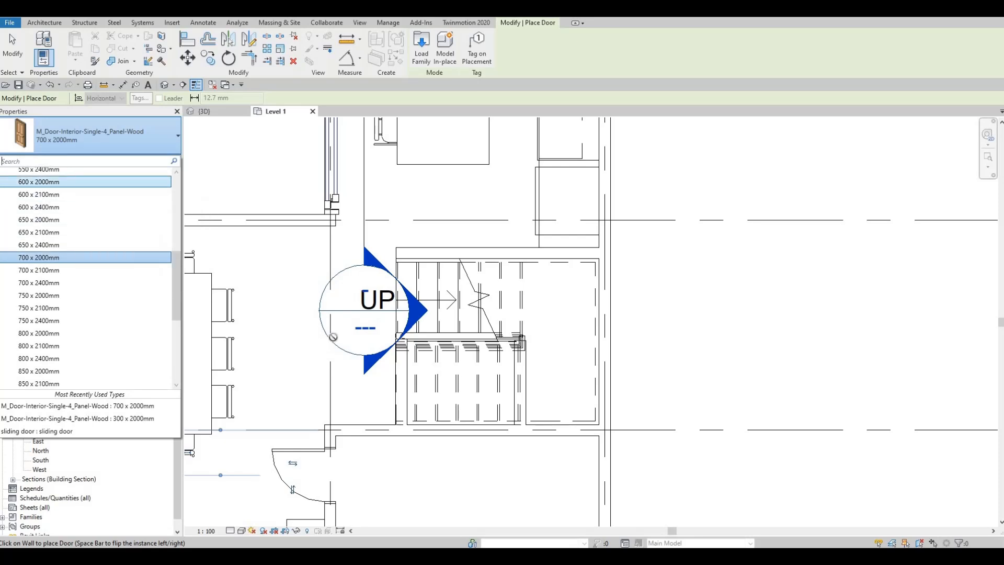
{"action": "left_click", "coordinate": [73, 184]}
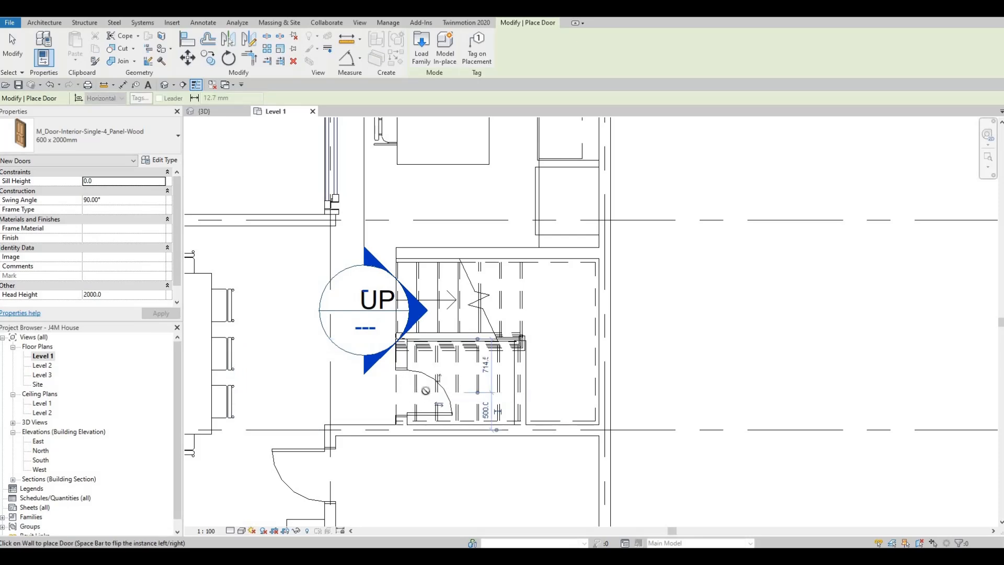
{"action": "scroll", "coordinate": [367, 365], "scroll_direction": "down", "scroll_amount": 3}
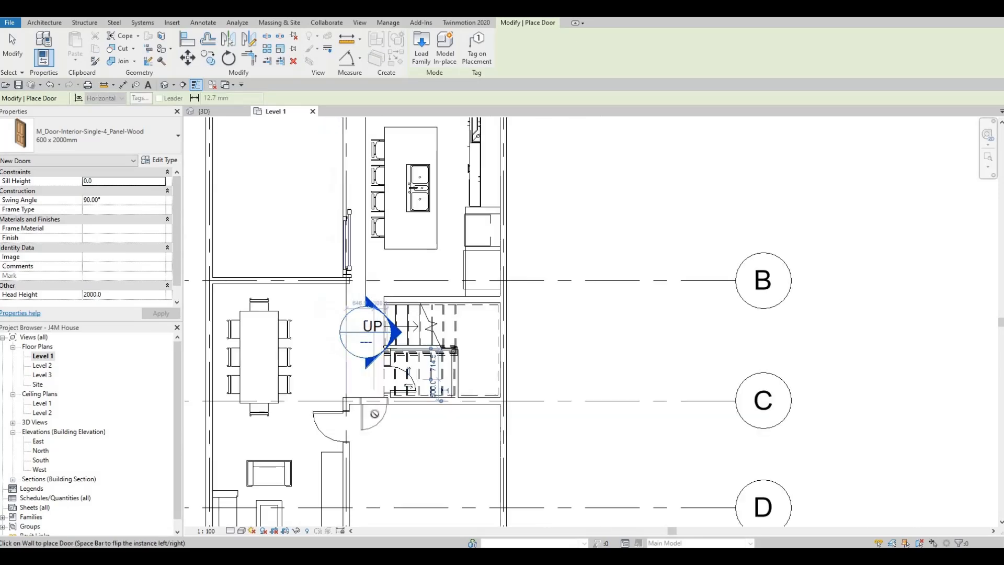
- Choose the M_Door-Exterior-Single-Entry-Half Flat Glass-Wood_Clad family from the Residential door library for loading
{"action": "key", "text": "Escape"}
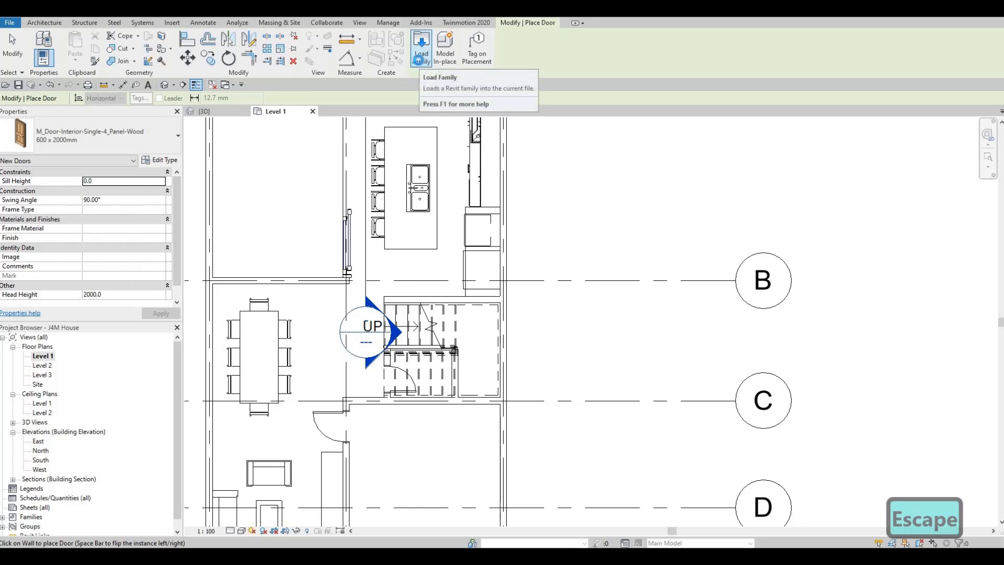
{"action": "left_click", "coordinate": [419, 63]}
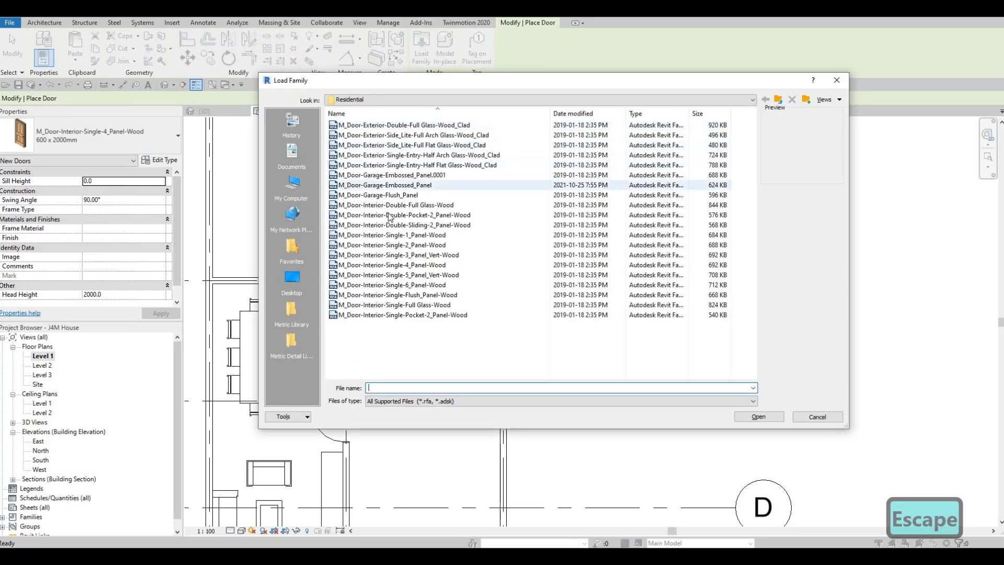
{"action": "left_click", "coordinate": [384, 126]}
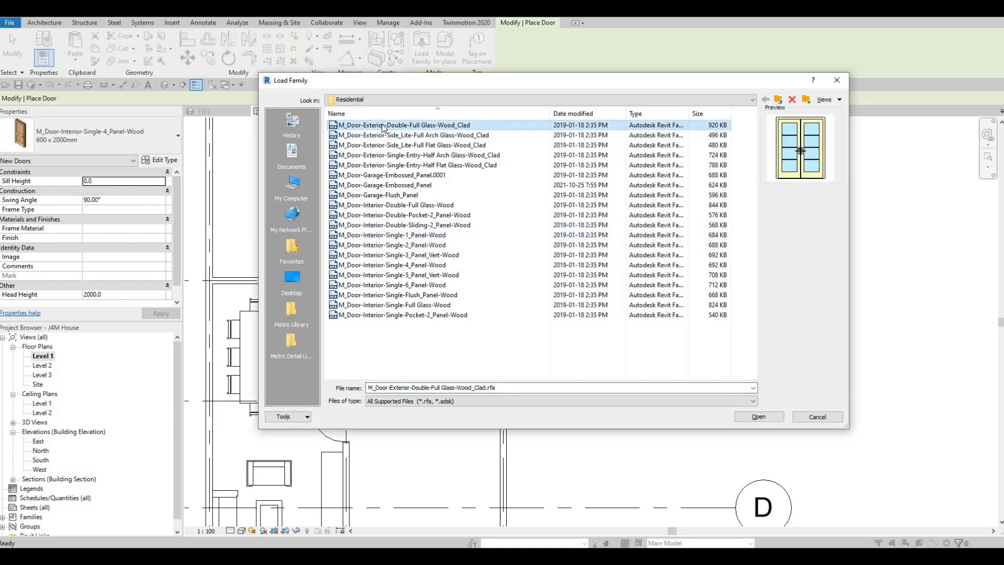
{"action": "key", "text": "Down"}
{"action": "key", "text": "Down"}
{"action": "key", "text": "Down"}
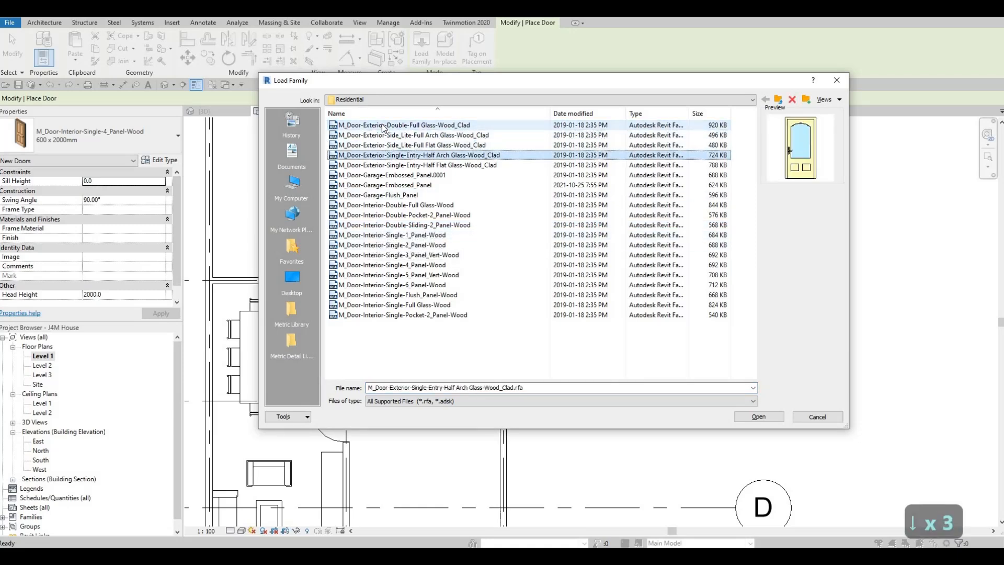
{"action": "key", "text": "Down"}
{"action": "key", "text": "Down"}
{"action": "key", "text": "Up"}
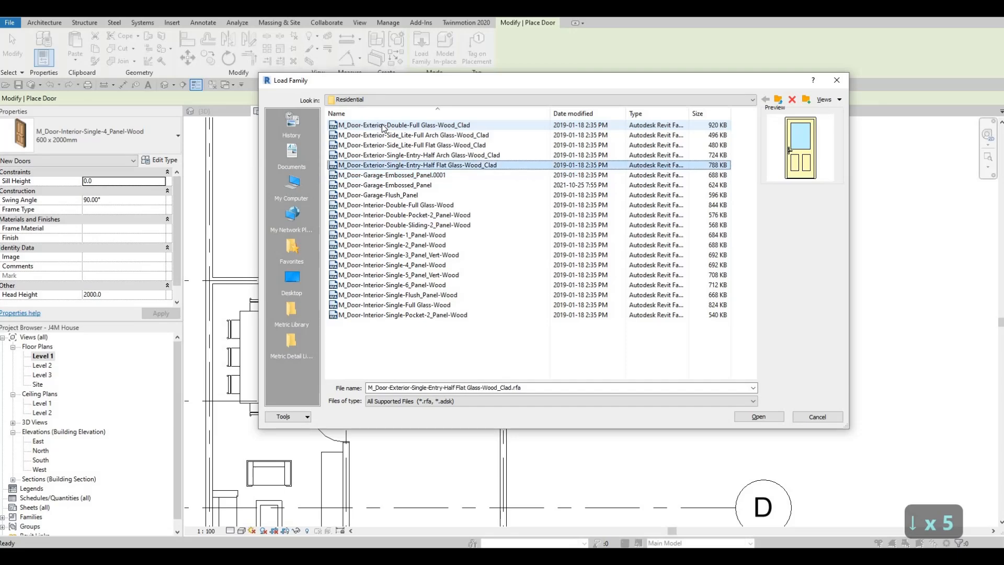
{"action": "key", "text": "Down"}
{"action": "key", "text": "Down"}
{"action": "key", "text": "Up"}
{"action": "key", "text": "Up"}
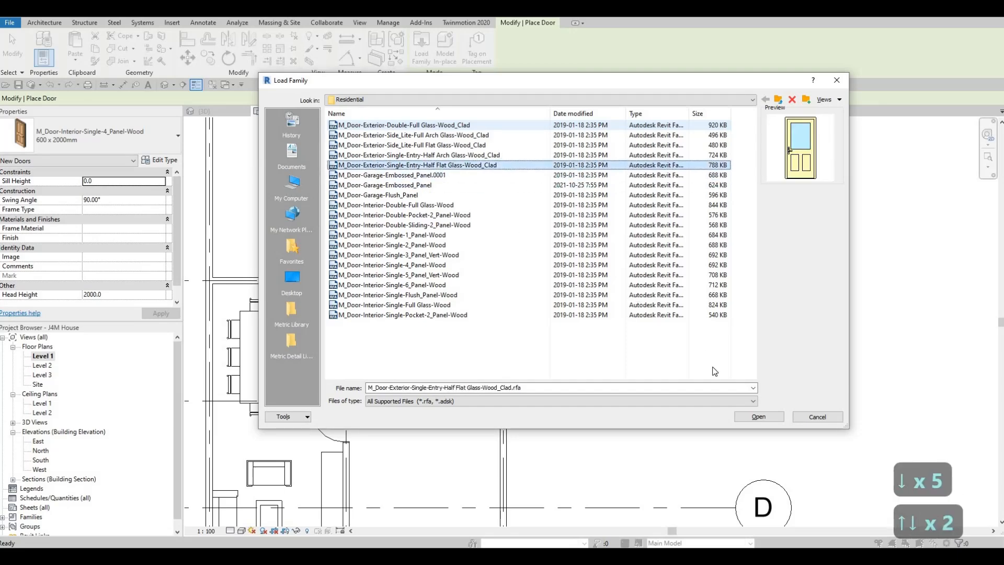
{"action": "left_click", "coordinate": [762, 413]}
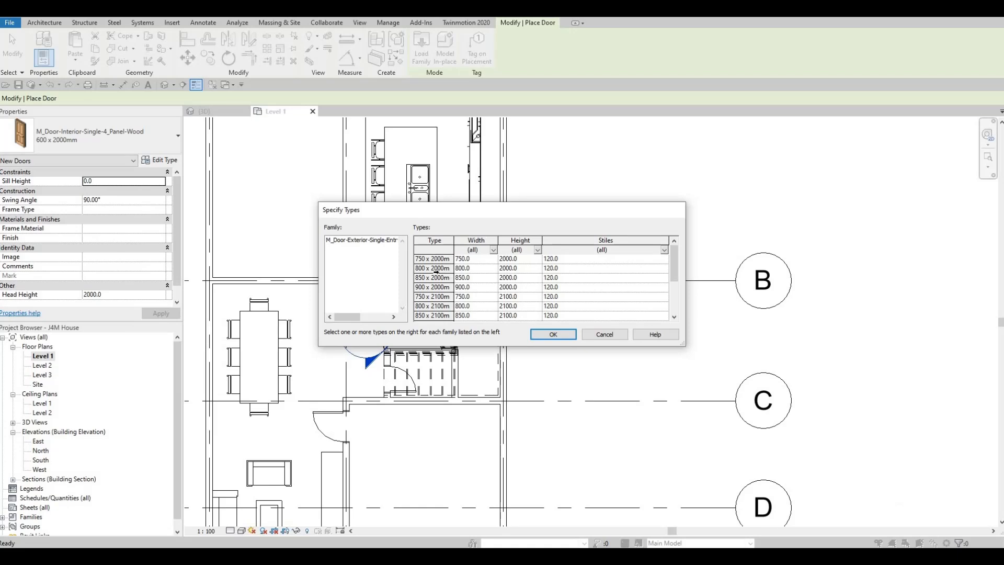
- Select the 750, 800, 850 and 900 x 2000mm types of the exterior entry door and load them into the project
{"action": "left_click", "coordinate": [434, 261]}
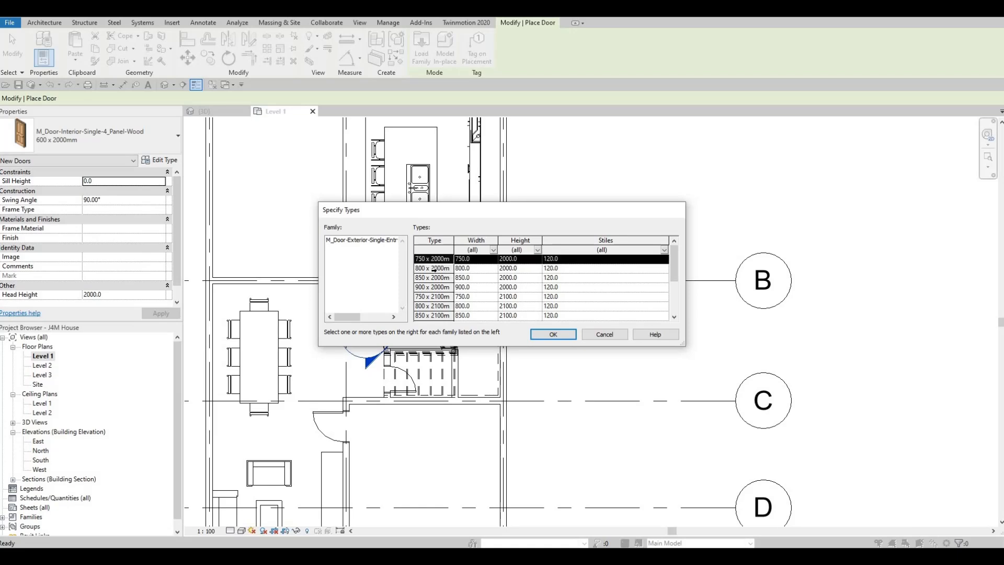
{"action": "left_click", "coordinate": [434, 268], "text": "ctrl"}
{"action": "left_click", "coordinate": [434, 280], "text": "ctrl"}
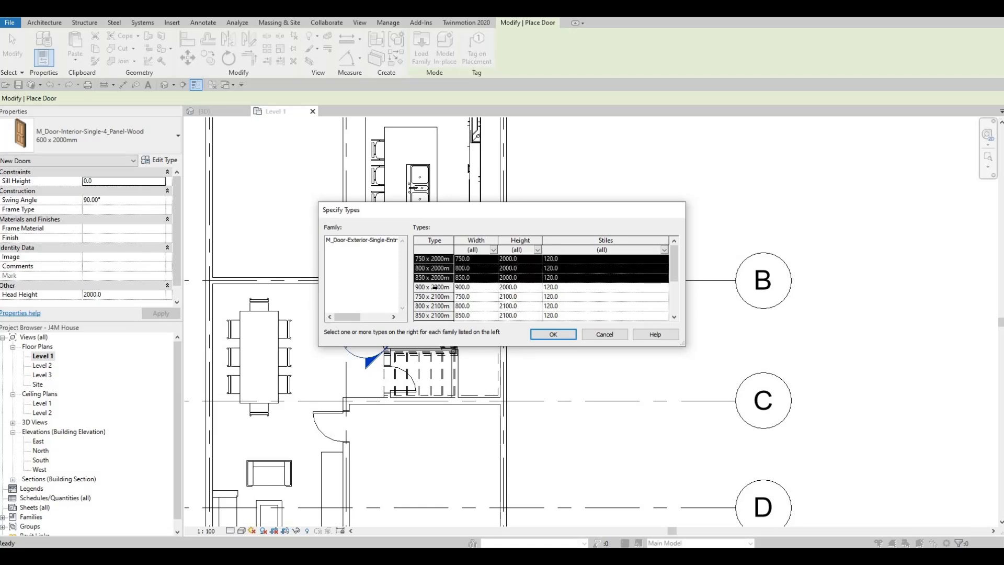
{"action": "left_click", "coordinate": [437, 288], "text": "ctrl"}
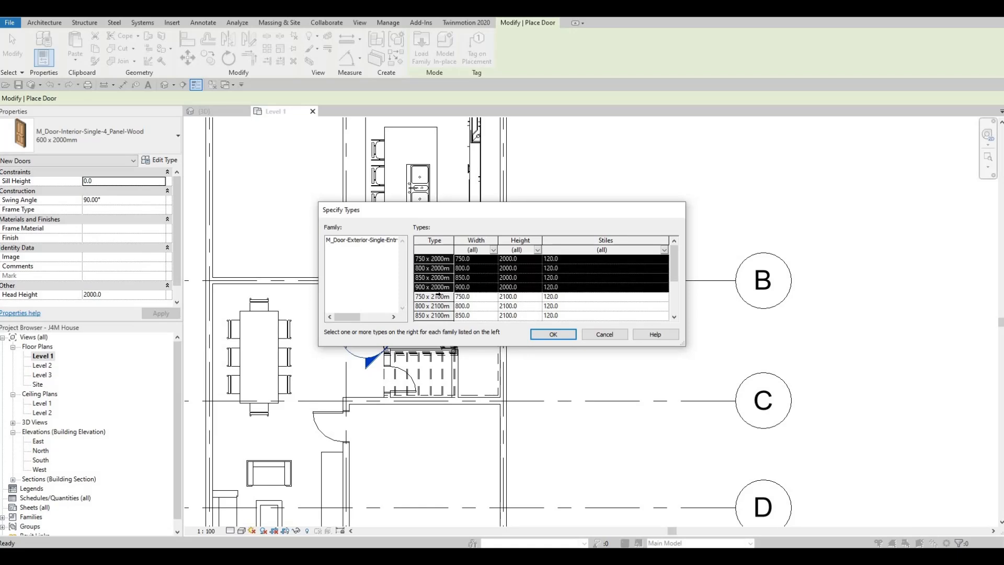
{"action": "left_click", "coordinate": [551, 335]}
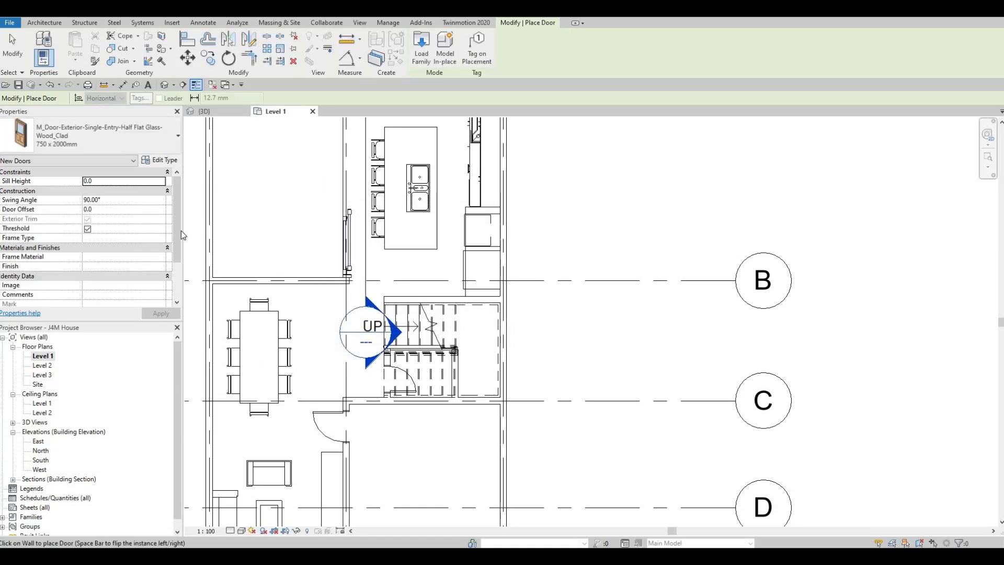
- Place the 750 x 2000mm exterior door in the living area's front wall, swinging inward and hinged on the side beside the long cabinet
{"action": "middle_click_drag", "start_coordinate": [324, 487], "coordinate": [359, 347]}
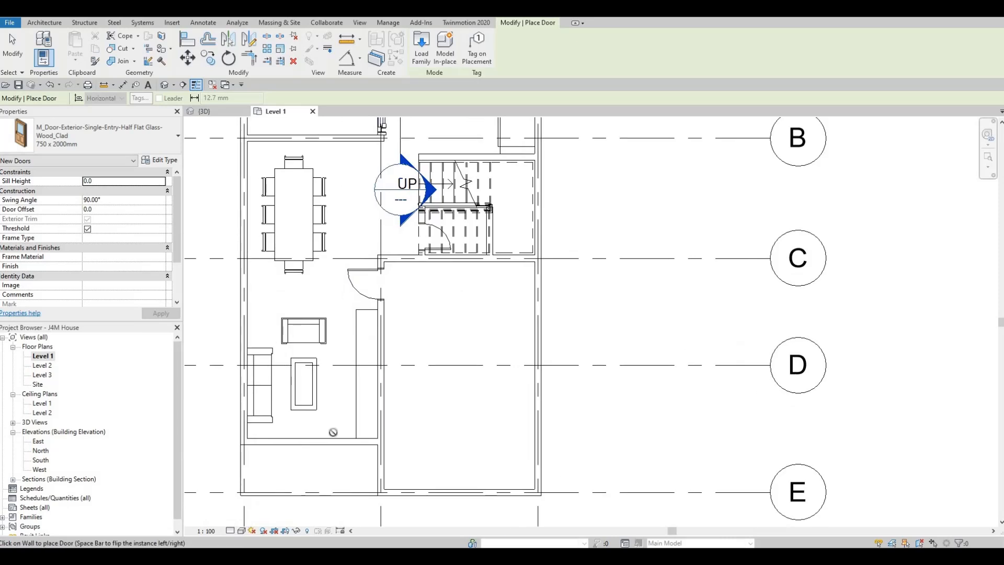
{"action": "left_click", "coordinate": [335, 438]}
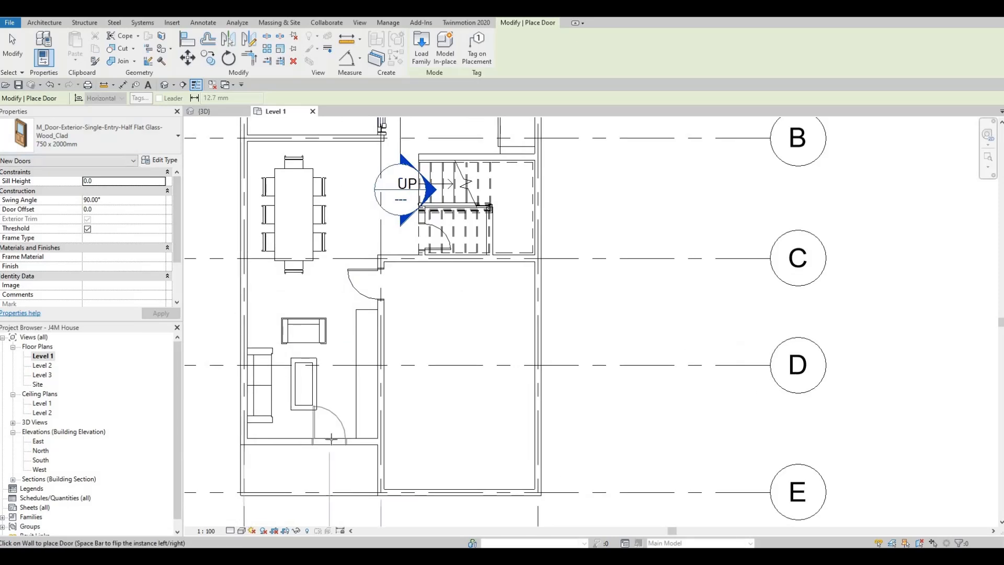
{"action": "key", "text": "Up"}
{"action": "key", "text": "Up"}
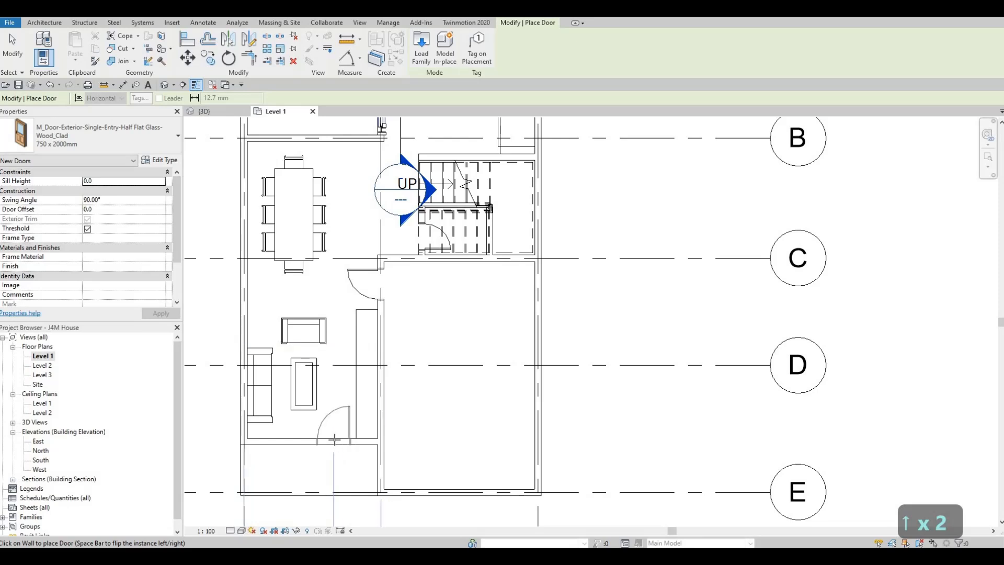
{"action": "left_click", "coordinate": [333, 438]}
{"action": "key", "text": "Escape"}
{"action": "key", "text": "Escape"}
{"action": "key", "text": "Escape"}
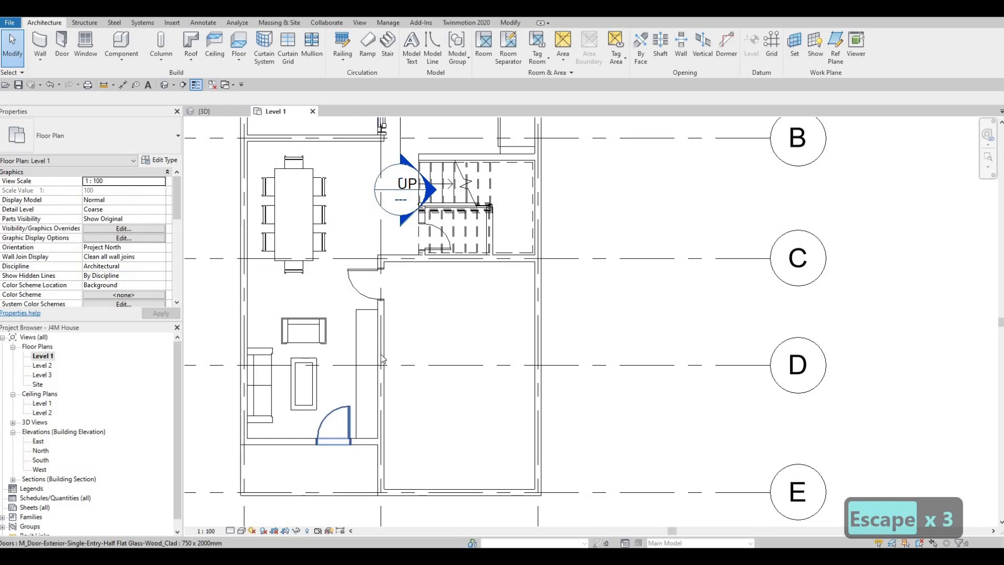
- Load the M_Door-Garage-Embossed_Panel.0001 family from the Residential door library into the project
{"action": "middle_click_drag", "start_coordinate": [367, 376], "coordinate": [388, 305]}
{"action": "scroll", "coordinate": [382, 342], "scroll_direction": "down", "scroll_amount": 1}
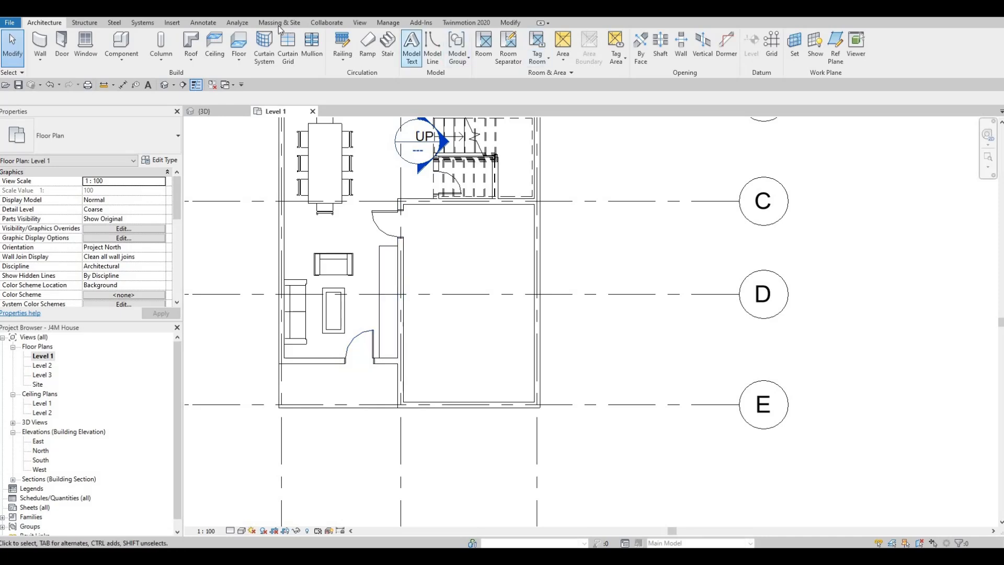
{"action": "left_click", "coordinate": [171, 23]}
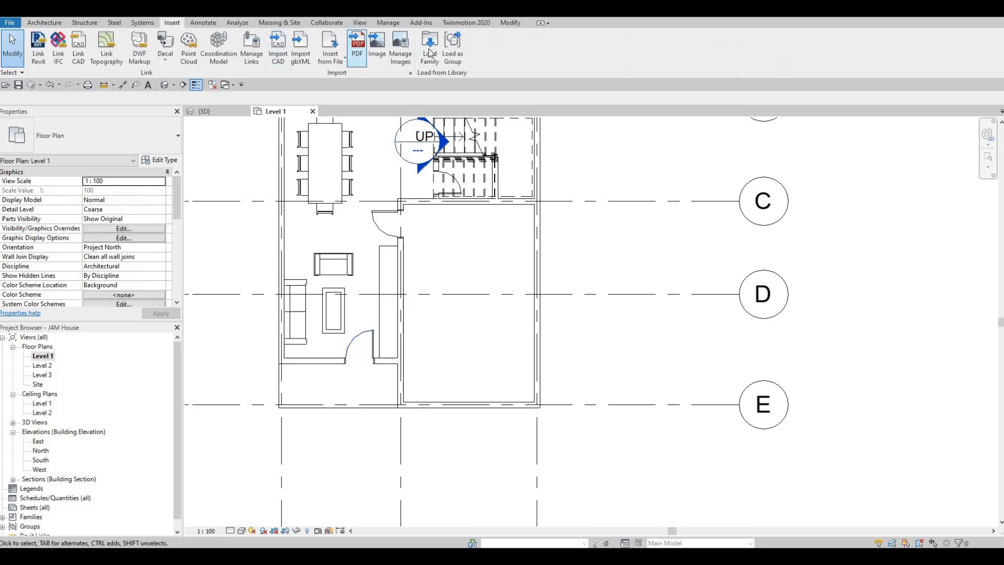
{"action": "left_click", "coordinate": [429, 55]}
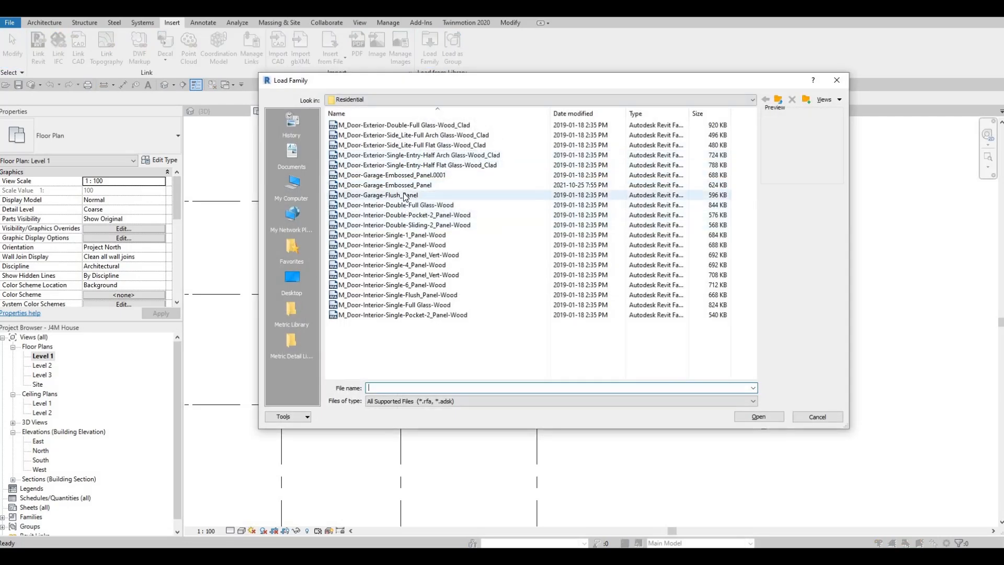
{"action": "left_click", "coordinate": [405, 196]}
{"action": "left_click", "coordinate": [407, 185]}
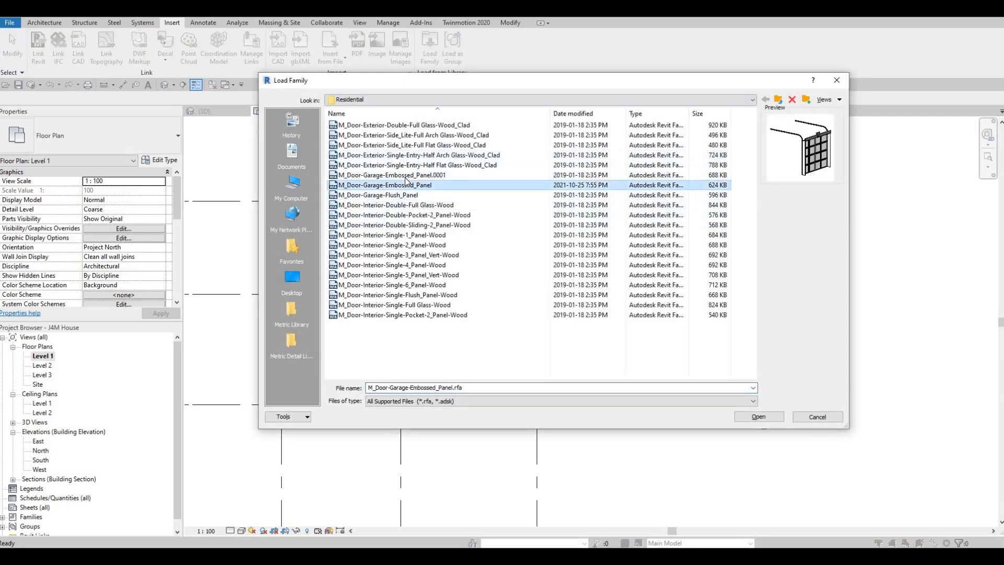
{"action": "left_click", "coordinate": [407, 176]}
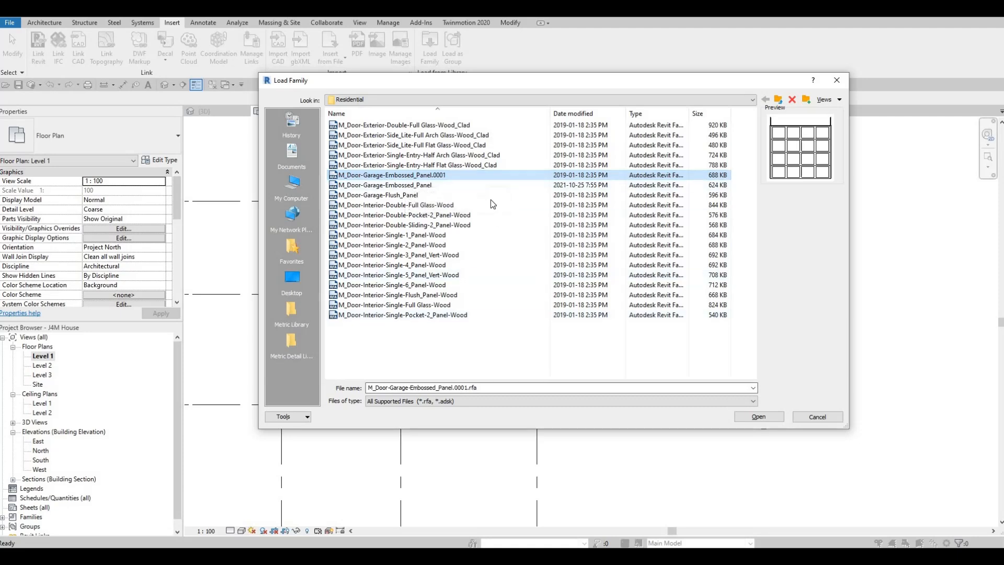
{"action": "left_click", "coordinate": [473, 164]}
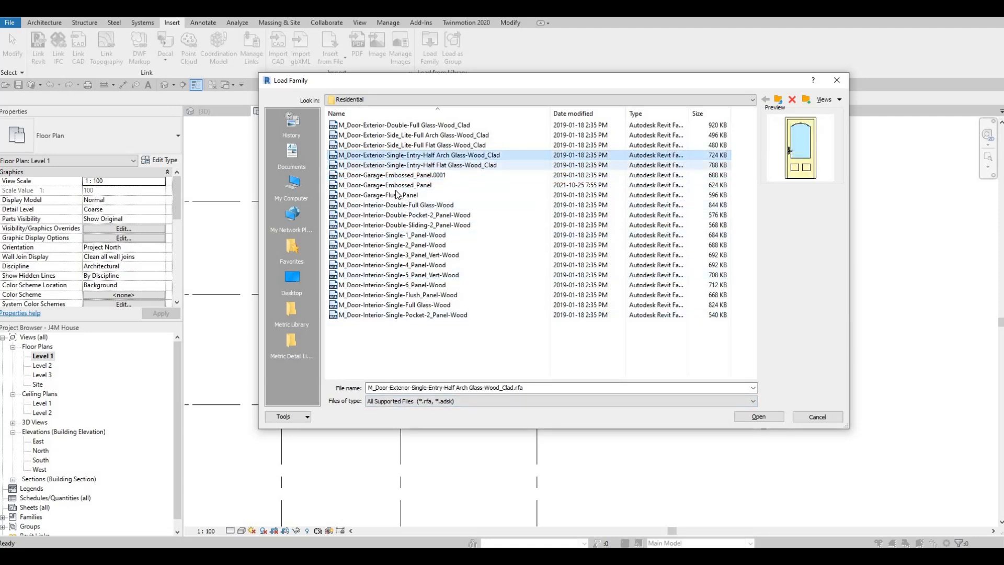
{"action": "left_click", "coordinate": [471, 175]}
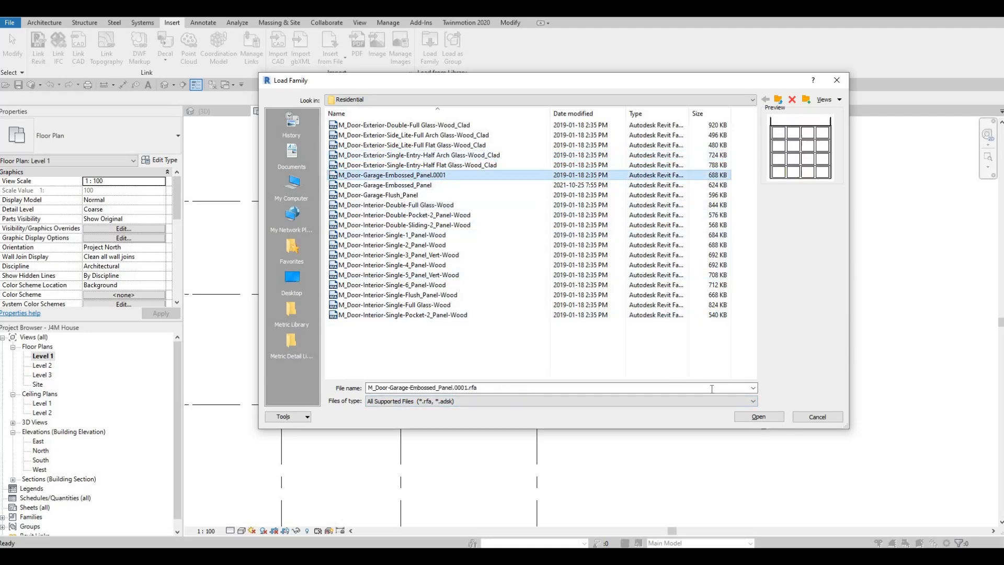
{"action": "left_click", "coordinate": [761, 417]}
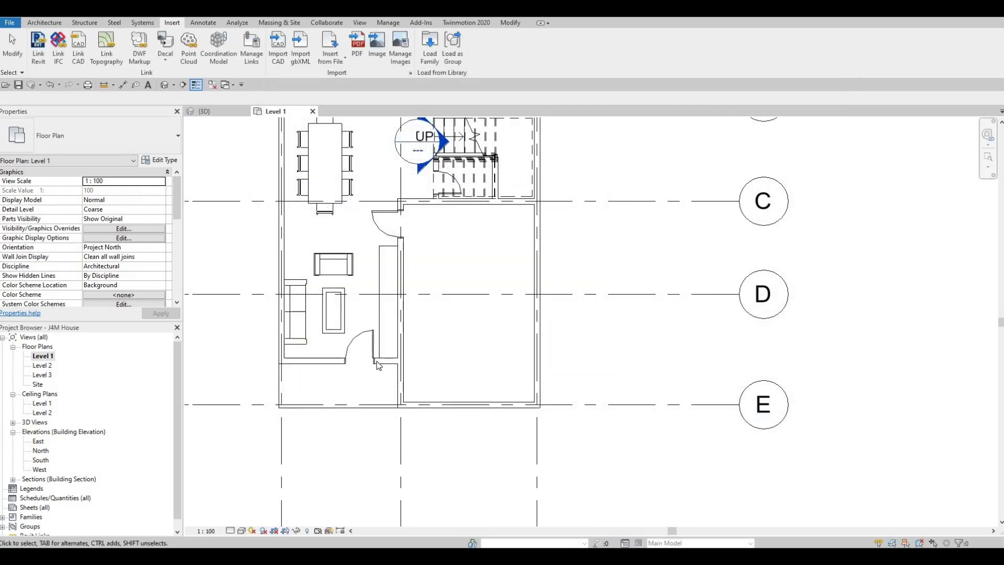
{"action": "key", "text": "c"}
{"action": "key", "text": "m"}
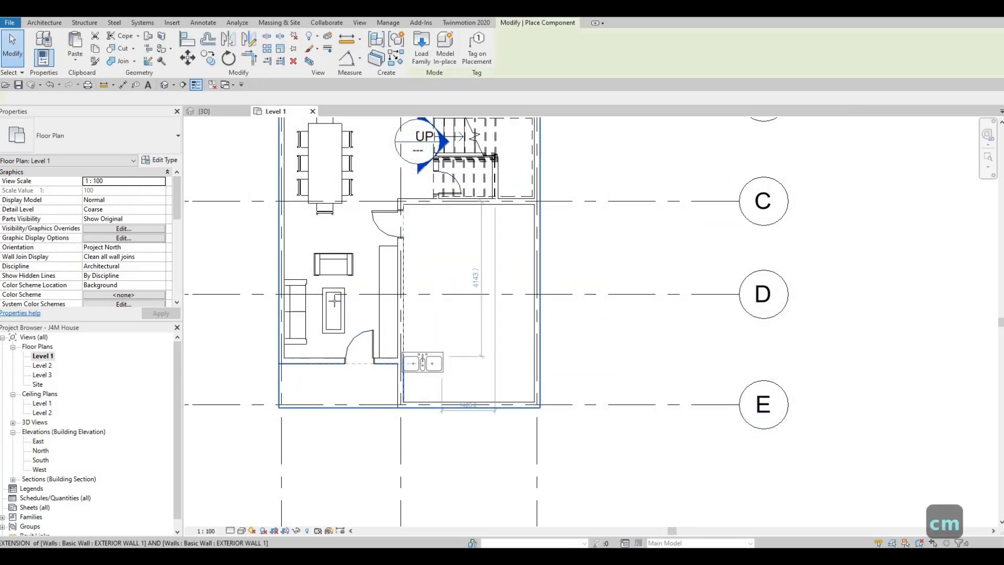
{"action": "key", "text": "Escape"}
{"action": "key", "text": "Escape"}
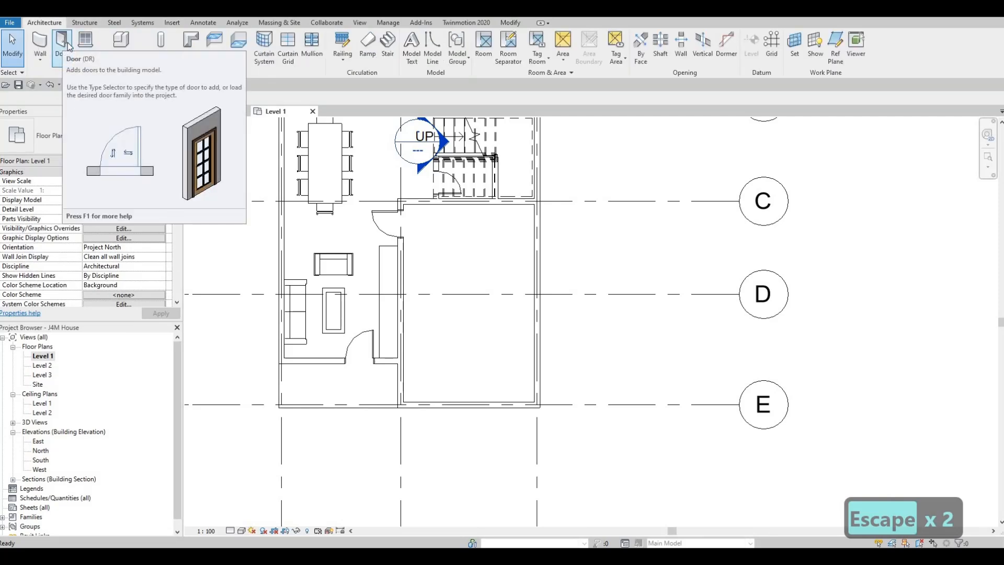
- Place the 2400 x 2100mm embossed-panel garage door in the garage's front wall on grid E, centred 1825 mm from each side
{"action": "key", "text": "d"}
{"action": "key", "text": "r"}
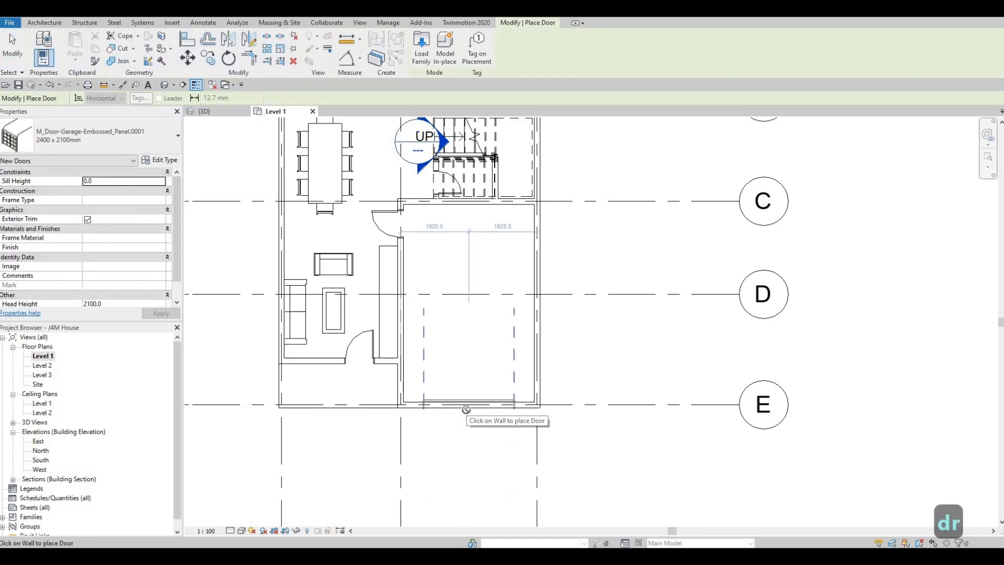
{"action": "key", "text": "Escape"}
{"action": "key", "text": "Escape"}
{"action": "key", "text": "Escape"}
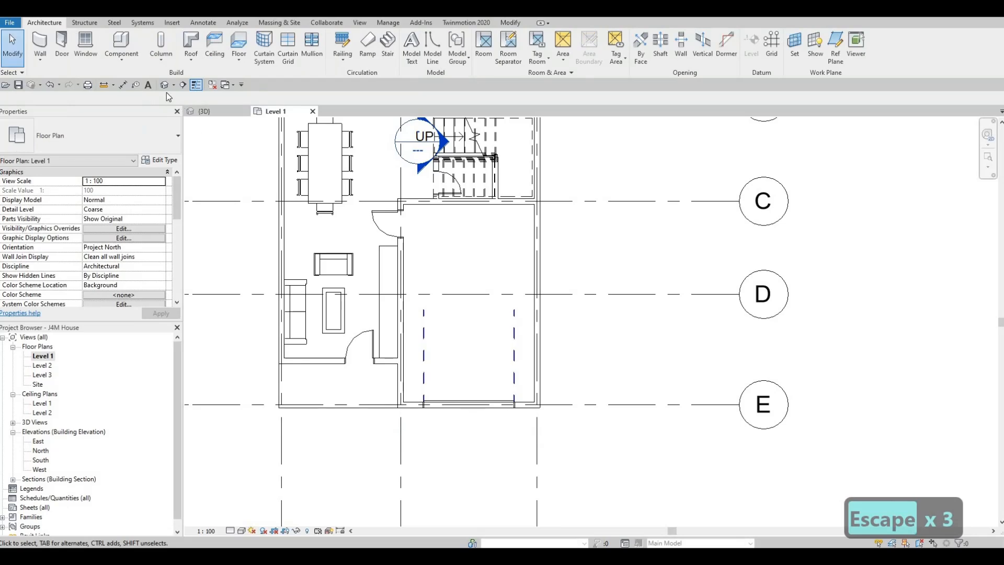
- Select the garage door in the 3D view and set its type height to 2700 mm
{"action": "left_click", "coordinate": [165, 84]}
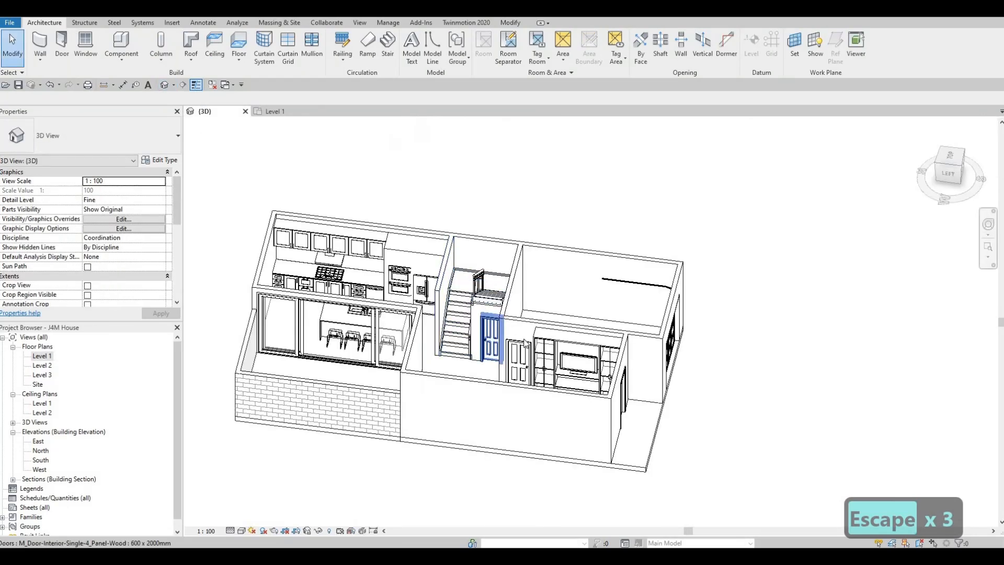
{"action": "middle_click_drag", "start_coordinate": [498, 320], "coordinate": [529, 340], "text": "shift"}
{"action": "left_click", "coordinate": [538, 347]}
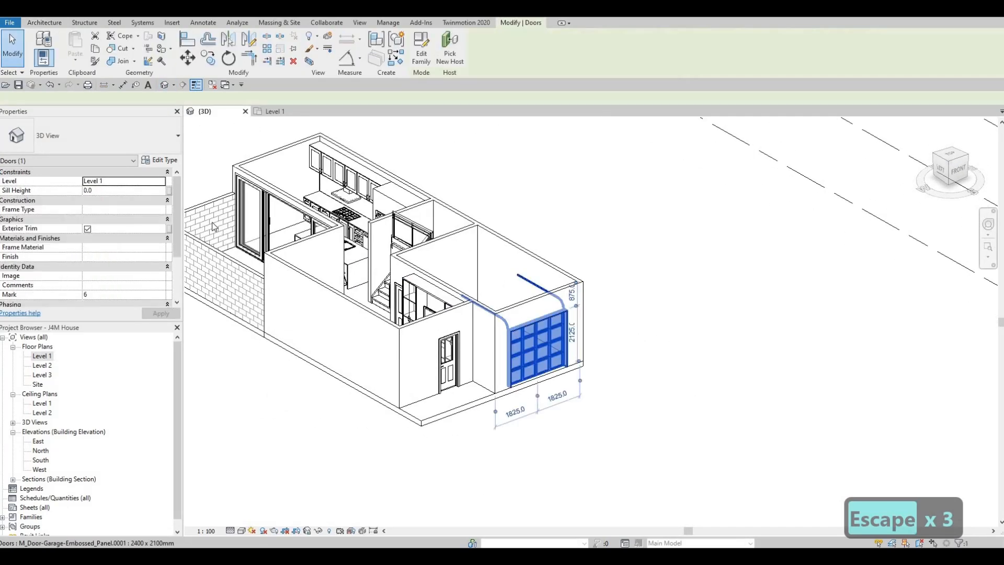
{"action": "left_click", "coordinate": [160, 161]}
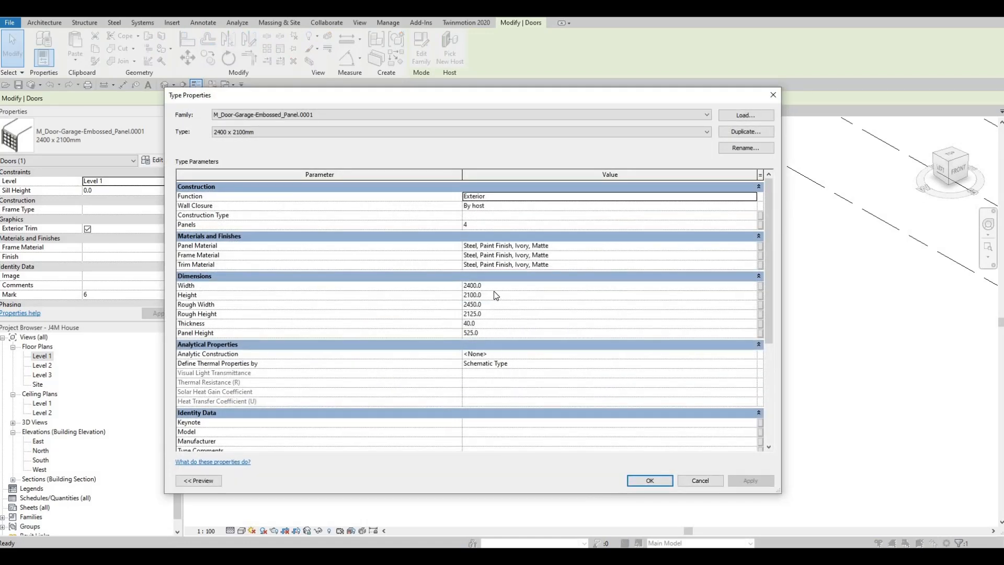
{"action": "left_click", "coordinate": [492, 295]}
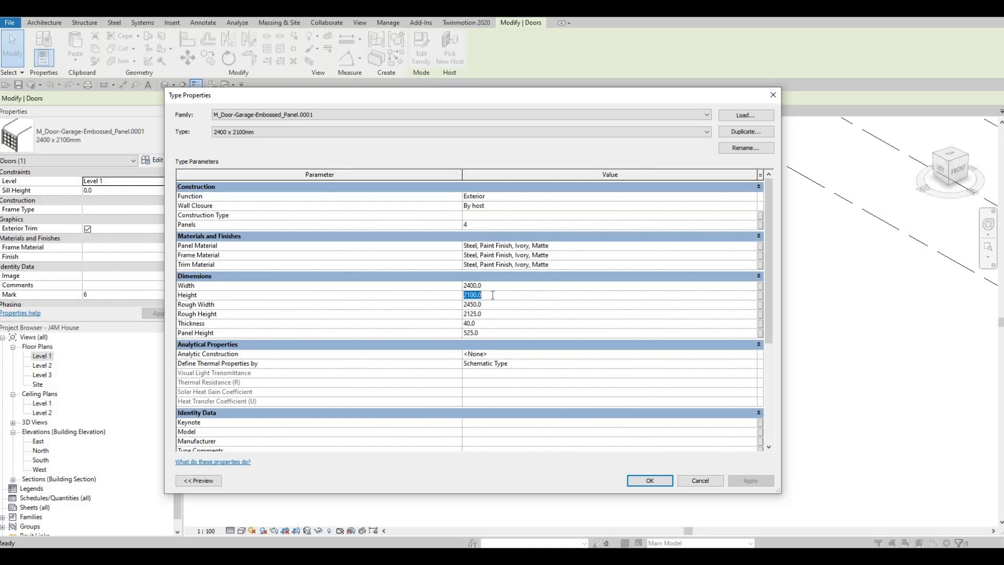
{"action": "type", "text": "2700"}
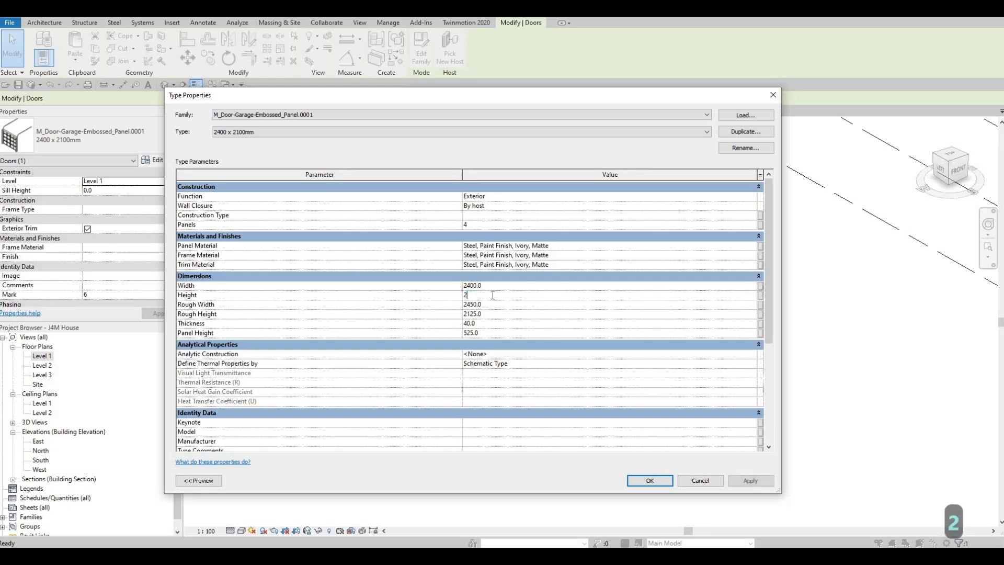
{"action": "left_click", "coordinate": [647, 481]}
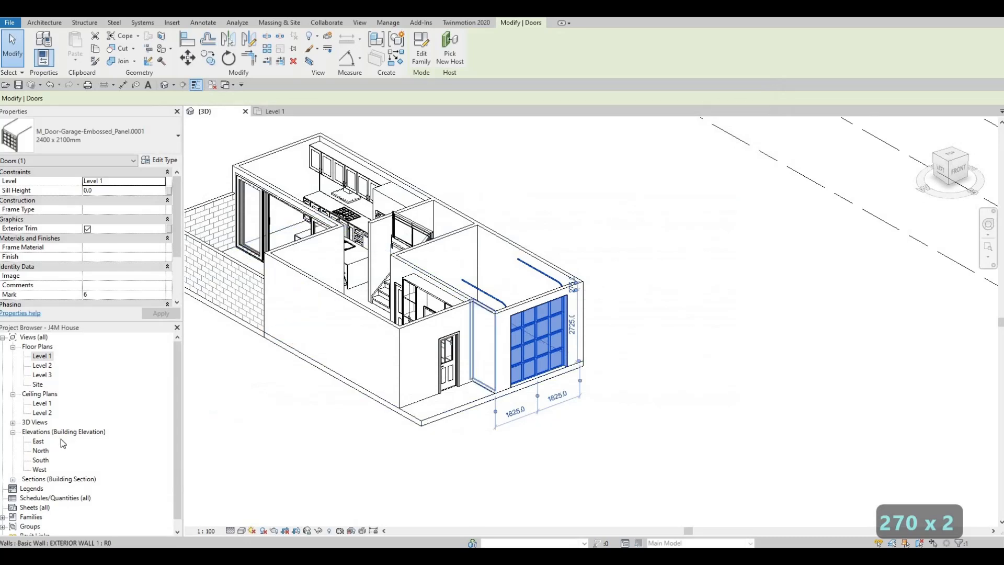
- Measure the garage's clear inner width between its side walls in the Level 1 plan with a trial aligned dimension
{"action": "double_click", "coordinate": [52, 359]}
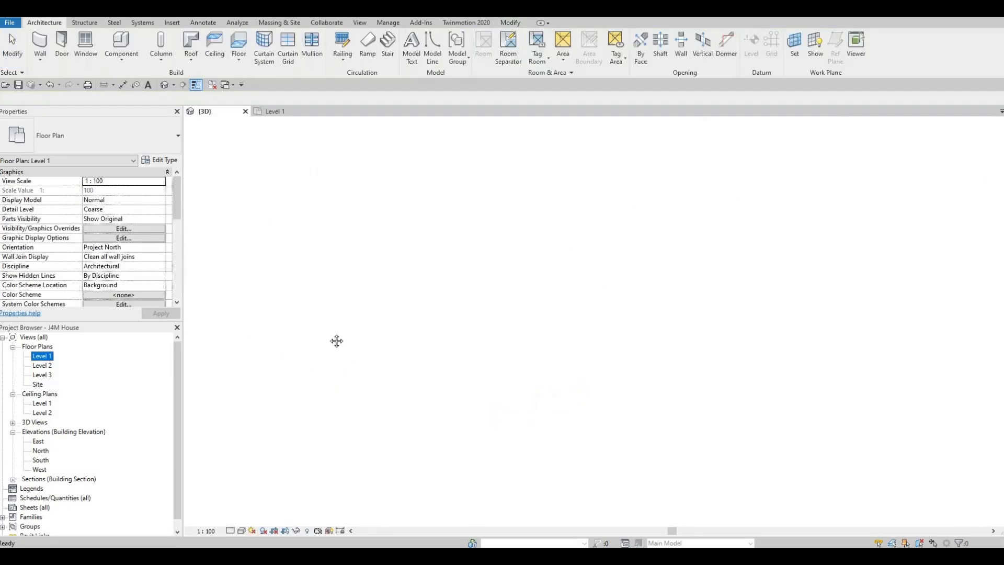
{"action": "left_click", "coordinate": [124, 86]}
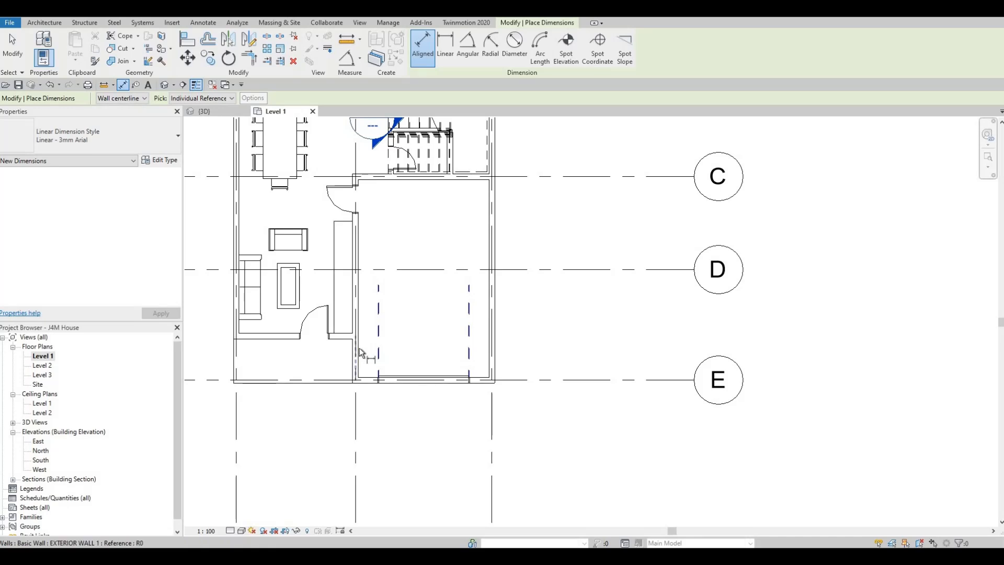
{"action": "key", "text": "Tab"}
{"action": "key", "text": "Tab"}
{"action": "left_click", "coordinate": [384, 353]}
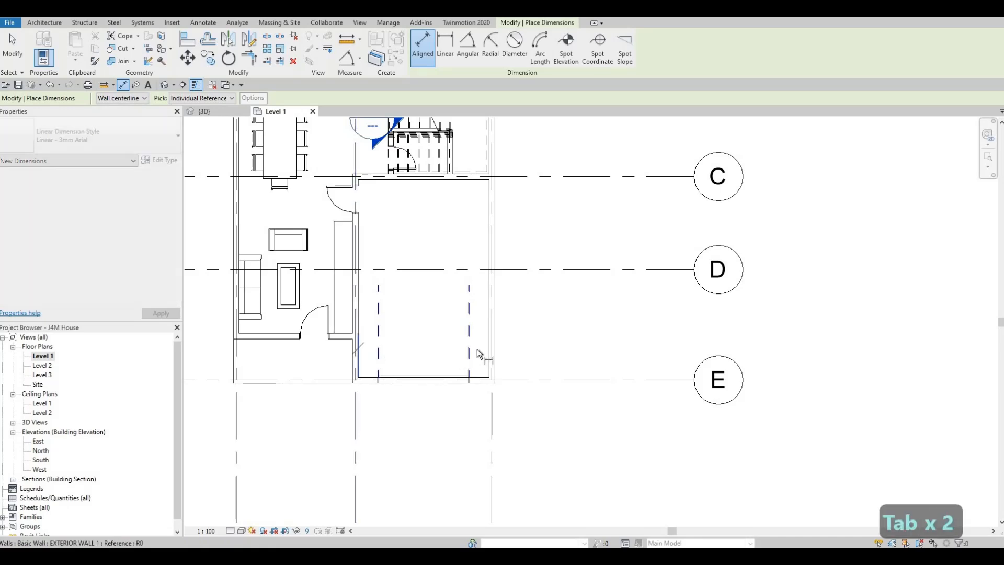
{"action": "key", "text": "Tab"}
{"action": "key", "text": "Tab"}
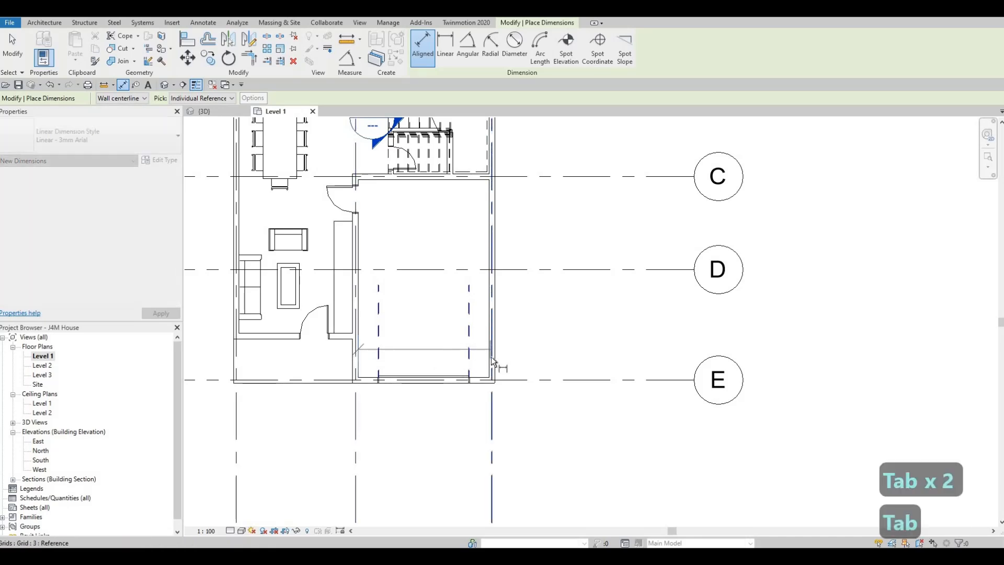
{"action": "left_click", "coordinate": [489, 411]}
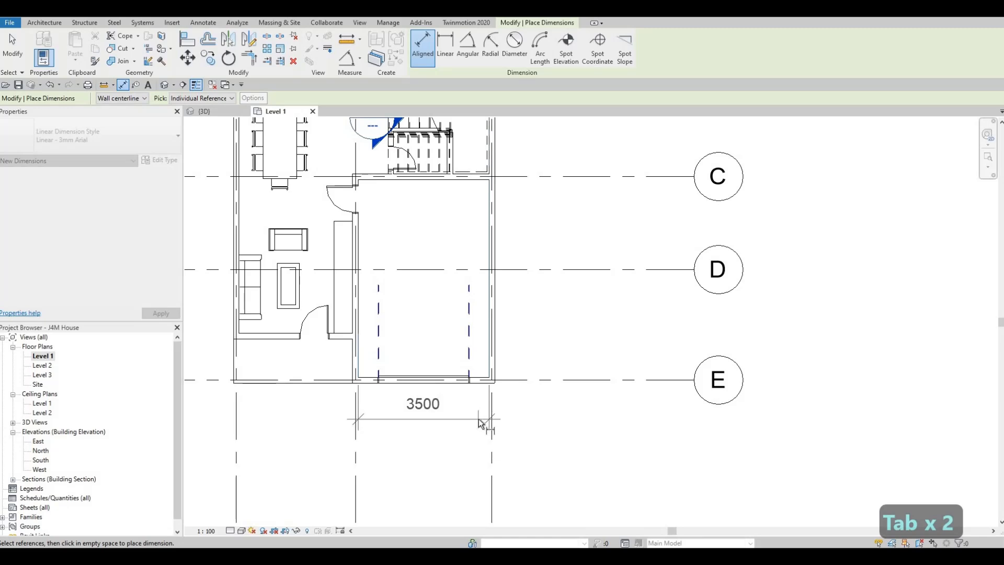
{"action": "left_click", "coordinate": [482, 423]}
{"action": "key", "text": "Escape"}
{"action": "key", "text": "Escape"}
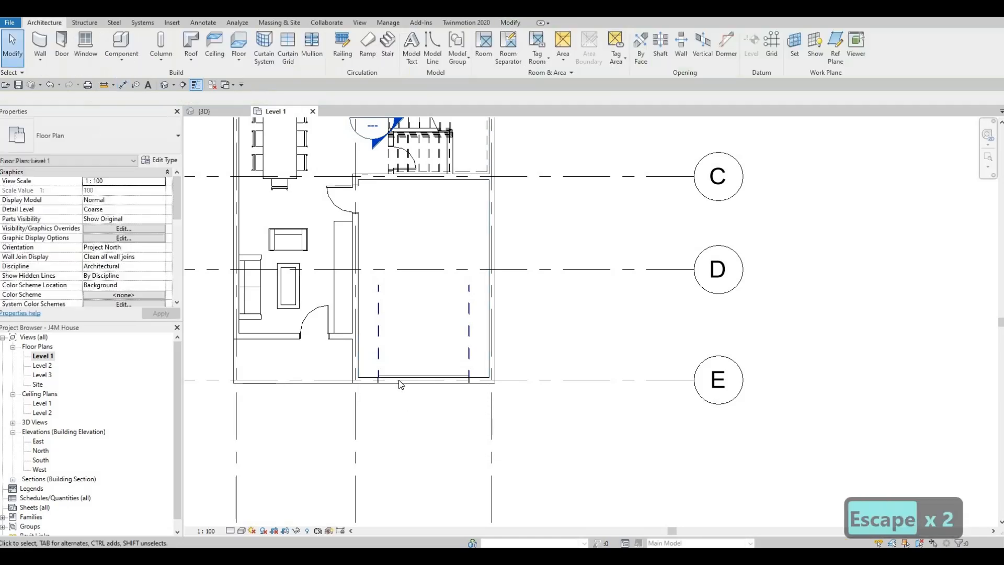
- Set the embossed-panel garage door's type width to 3300 mm
{"action": "left_click", "coordinate": [423, 378]}
{"action": "left_click", "coordinate": [160, 162]}
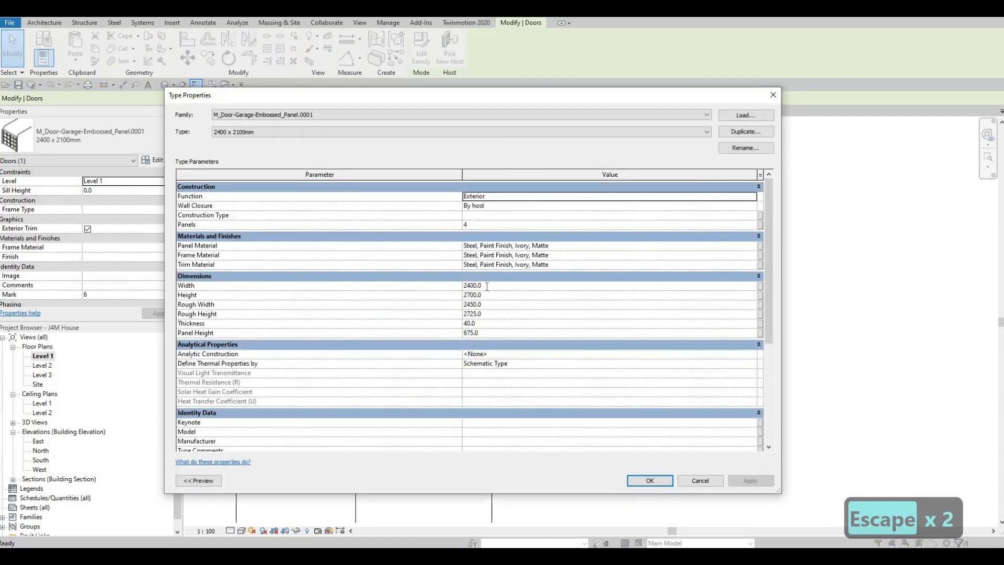
{"action": "left_click", "coordinate": [487, 286]}
{"action": "type", "text": "3300"}
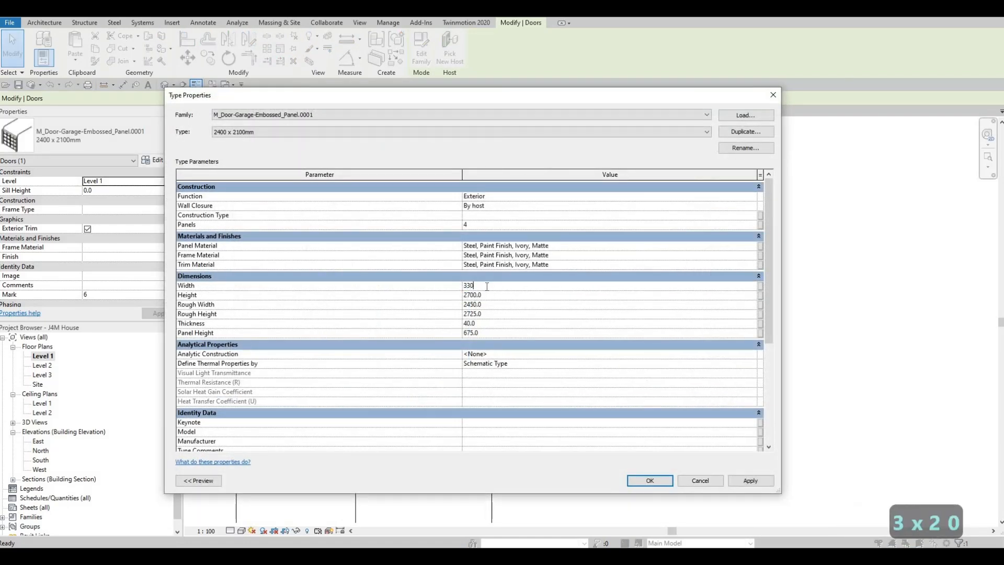
{"action": "left_click", "coordinate": [761, 485]}
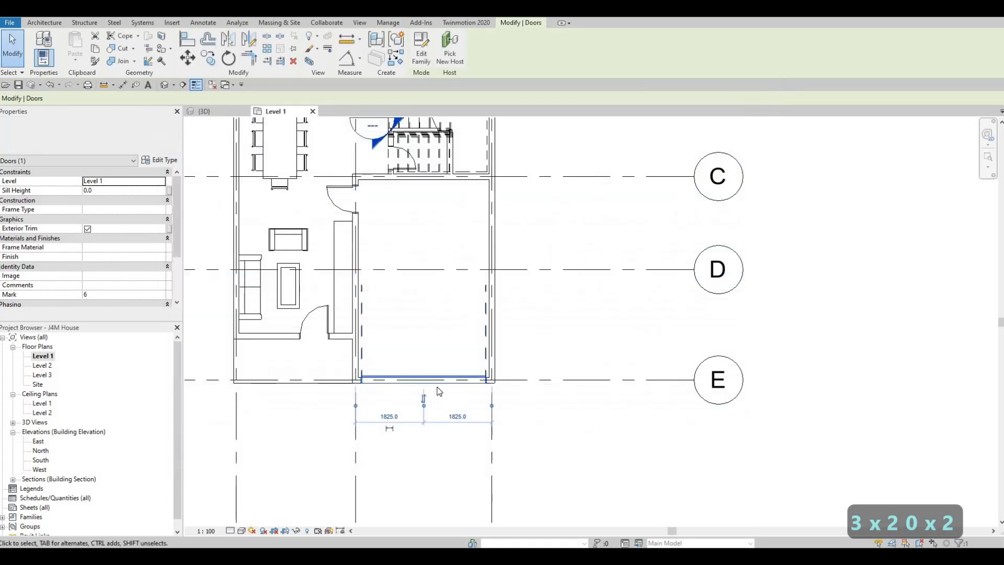
{"action": "key", "text": "Escape"}
{"action": "key", "text": "Escape"}
- Select the garage door in the 3D view, set its type height to 2500 mm, and check its tracks against the walls
{"action": "scroll", "coordinate": [442, 384], "scroll_direction": "up", "scroll_amount": 1}
{"action": "scroll", "coordinate": [447, 386], "scroll_direction": "up", "scroll_amount": 1}
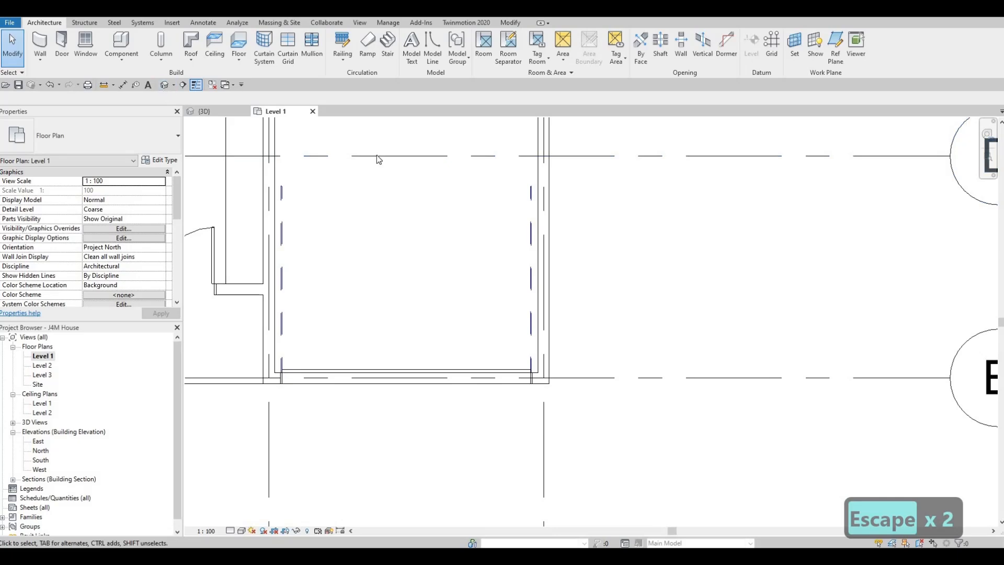
{"action": "left_click", "coordinate": [164, 84]}
{"action": "middle_click_drag", "start_coordinate": [388, 268], "coordinate": [244, 305], "text": "shift"}
{"action": "scroll", "coordinate": [244, 305], "scroll_direction": "up", "scroll_amount": 3}
{"action": "scroll", "coordinate": [292, 309], "scroll_direction": "up", "scroll_amount": 2}
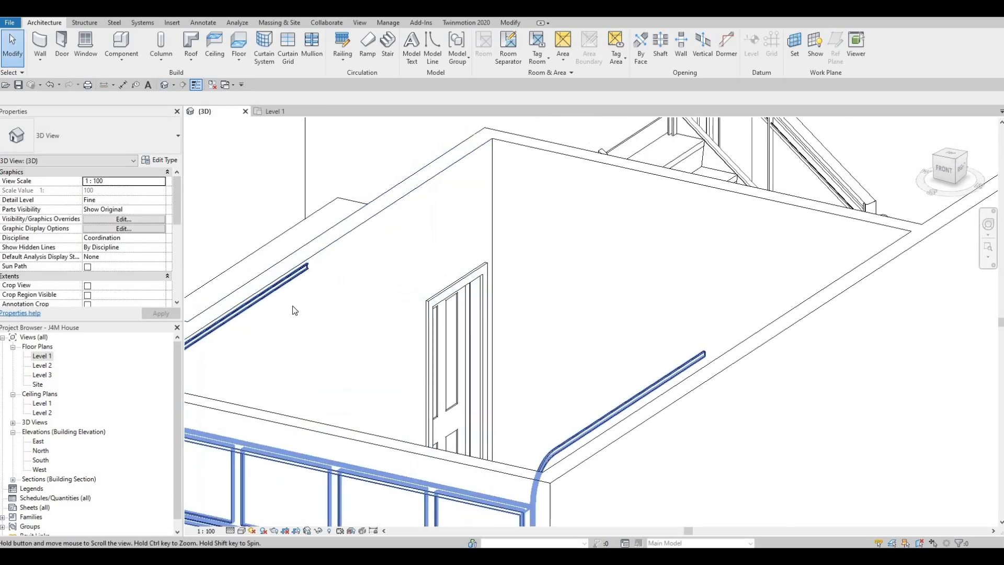
{"action": "left_click", "coordinate": [281, 302]}
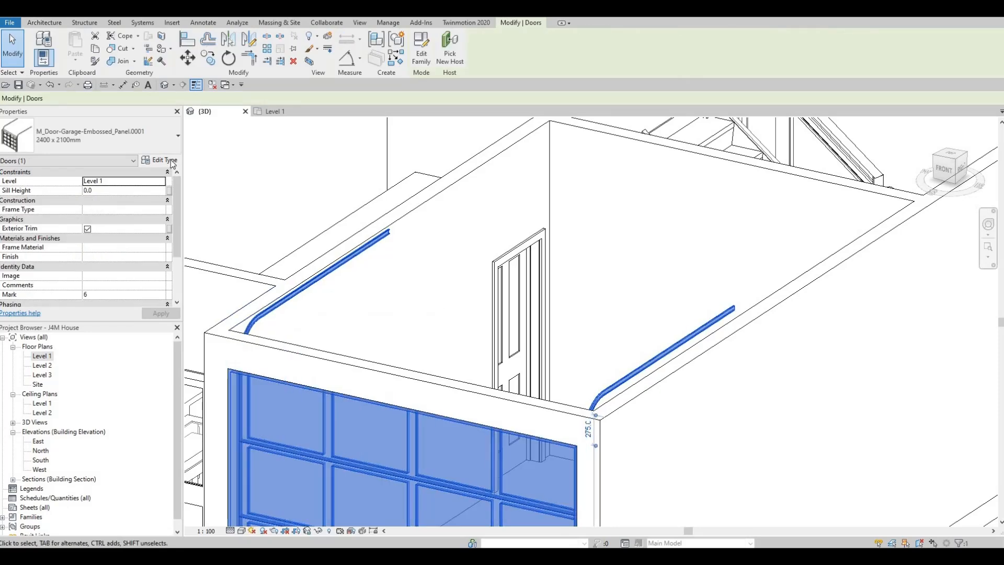
{"action": "left_click", "coordinate": [159, 160]}
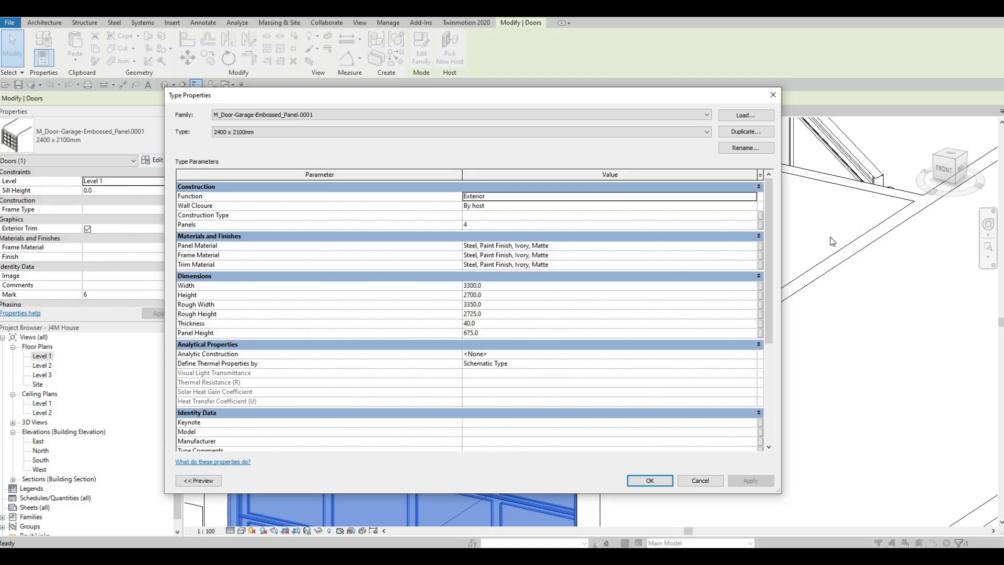
{"action": "left_click", "coordinate": [502, 294]}
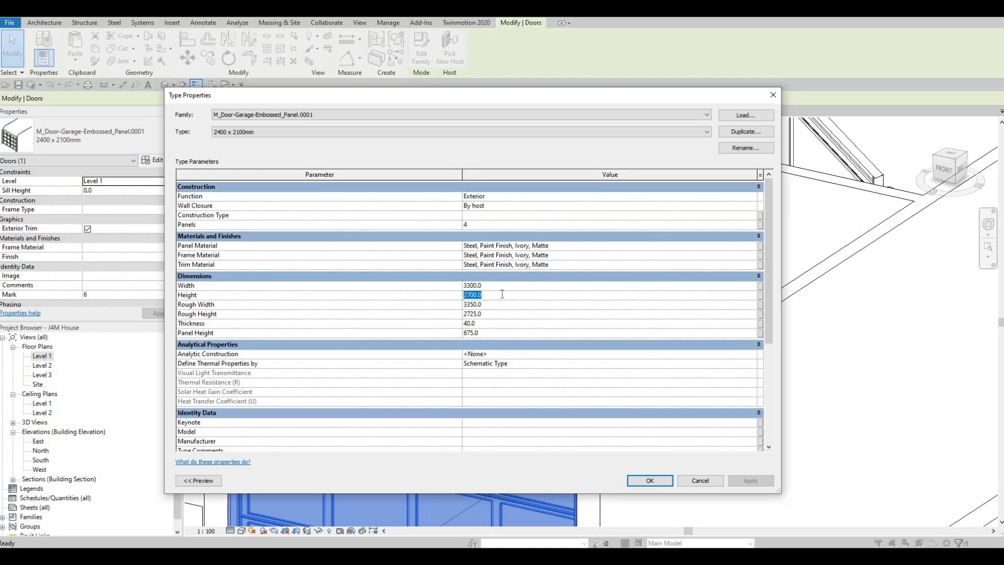
{"action": "type", "text": "25"}
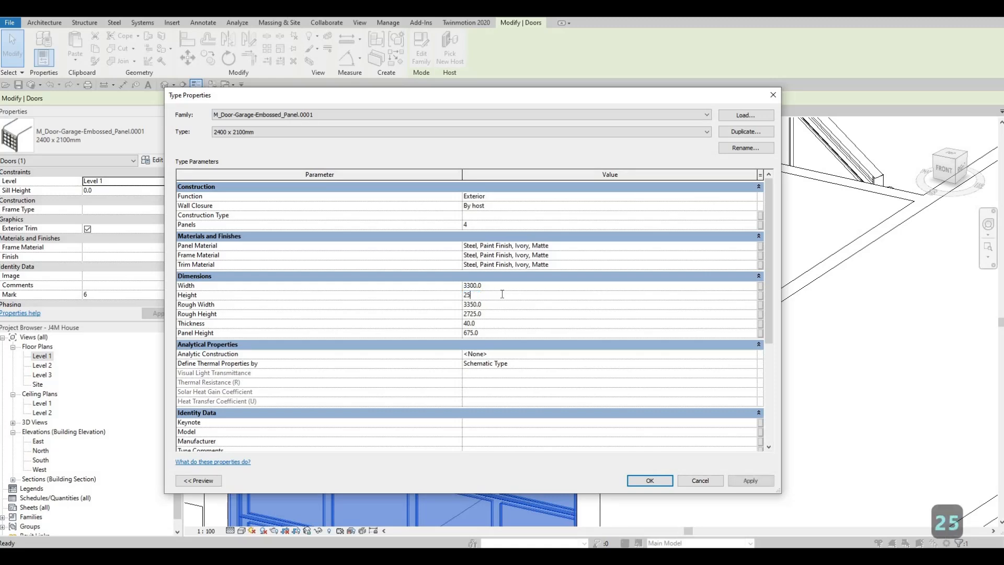
{"action": "type", "text": "00"}
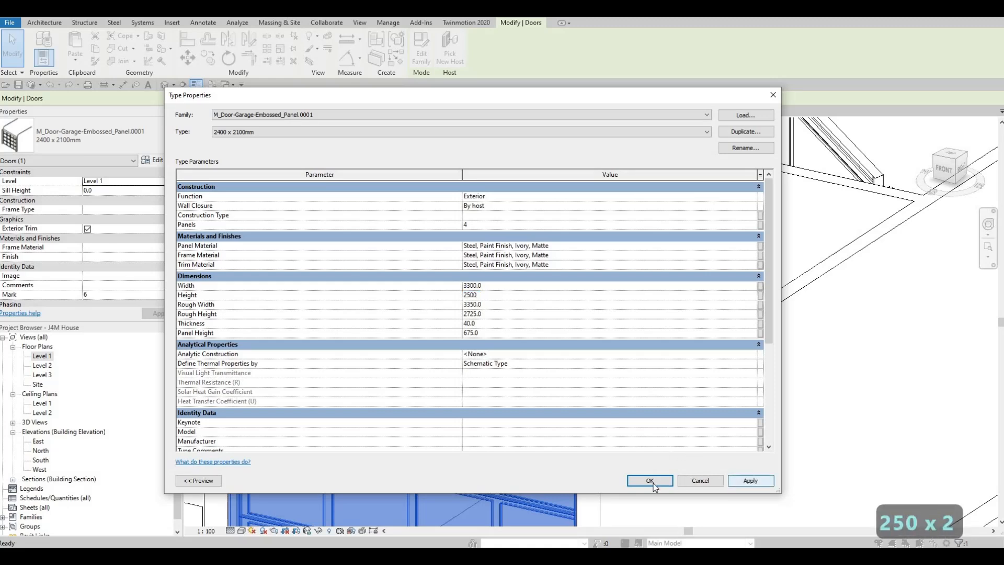
{"action": "left_click", "coordinate": [650, 480]}
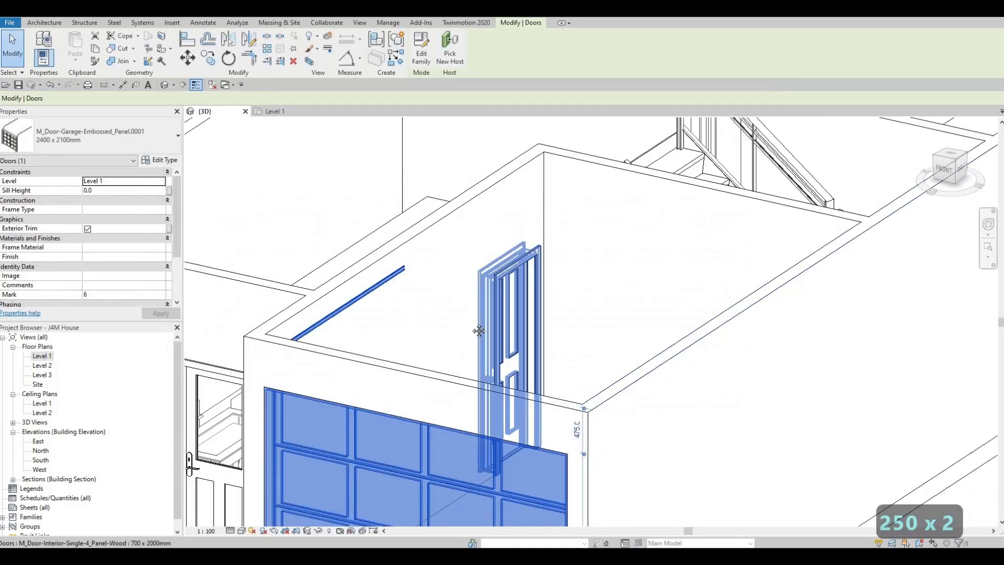
{"action": "key", "text": "Escape"}
{"action": "scroll", "coordinate": [383, 326], "scroll_direction": "down", "scroll_amount": 1}
{"action": "middle_click_drag", "start_coordinate": [383, 326], "coordinate": [432, 291]}
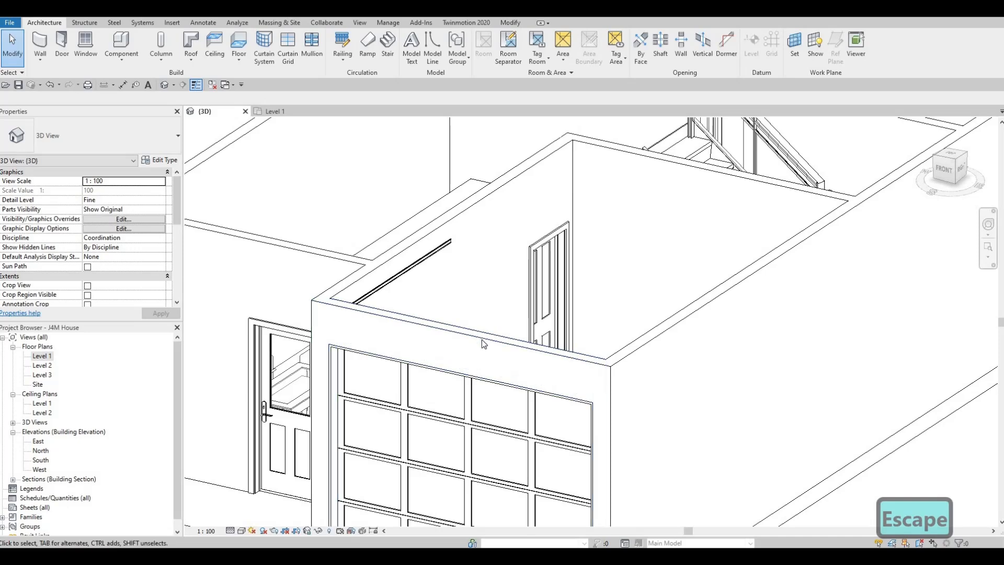
{"action": "scroll", "coordinate": [650, 332], "scroll_direction": "down", "scroll_amount": 5}
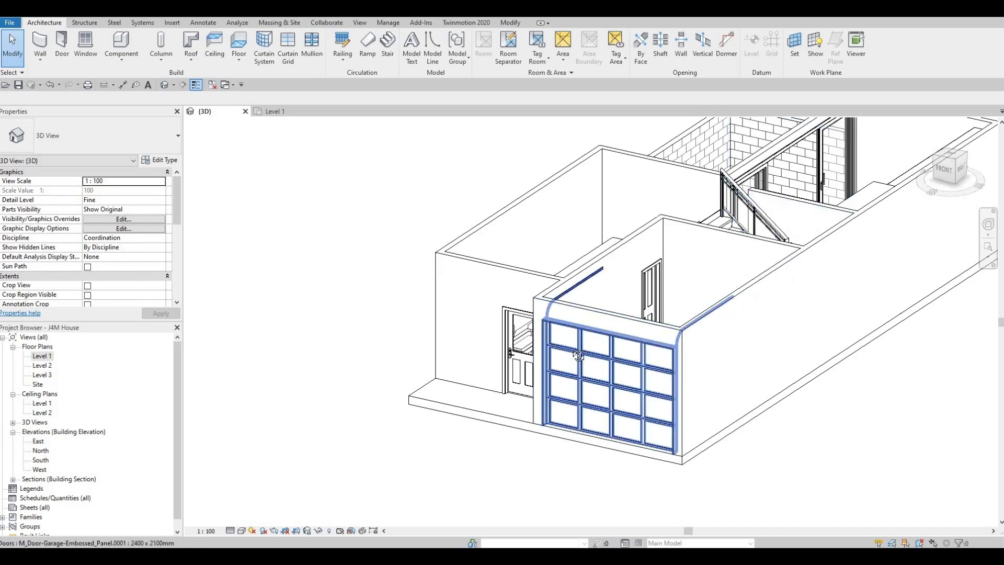
{"action": "middle_click_drag", "start_coordinate": [696, 364], "coordinate": [469, 336], "text": "shift"}
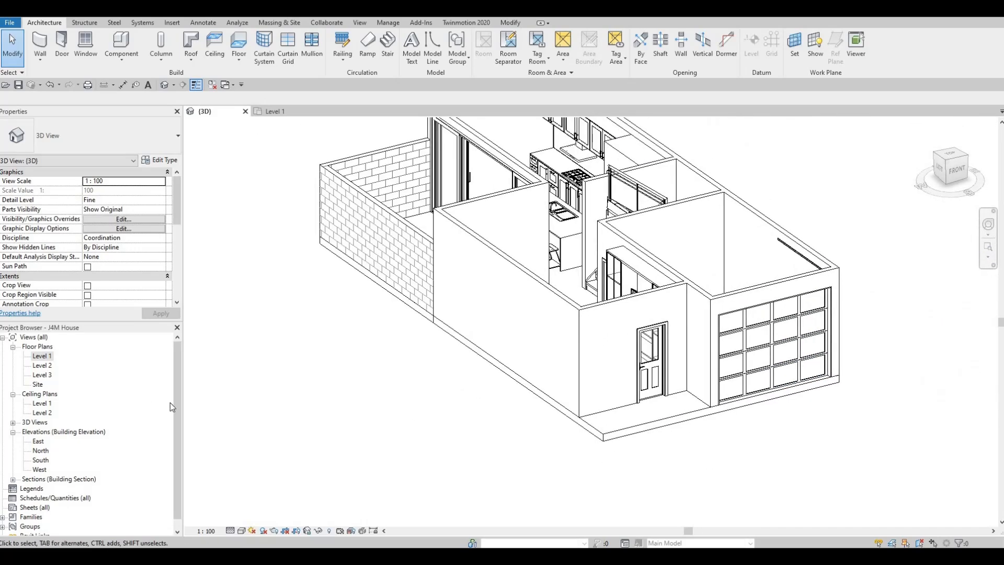
- On Level 1, draw EXTERIOR WALL 1 from the living area's front wall midpoint 1180 mm to grid E, continuing 1500 mm to the garage wall
{"action": "double_click", "coordinate": [42, 356]}
{"action": "middle_click_drag", "start_coordinate": [413, 350], "coordinate": [390, 351]}
{"action": "scroll", "coordinate": [390, 352], "scroll_direction": "down", "scroll_amount": 2}
{"action": "middle_click_drag", "start_coordinate": [360, 306], "coordinate": [503, 293]}
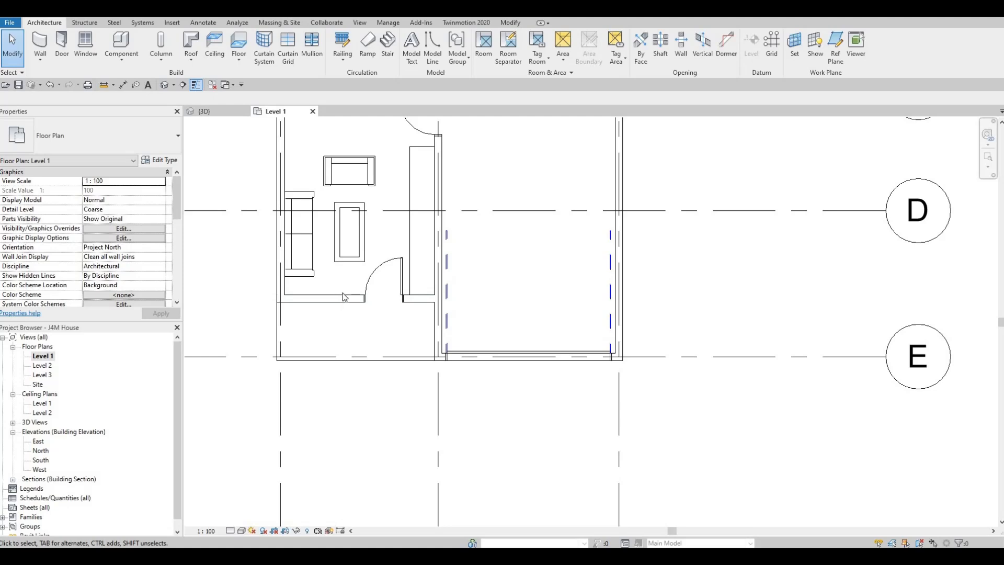
{"action": "middle_click_drag", "start_coordinate": [356, 332], "coordinate": [337, 360]}
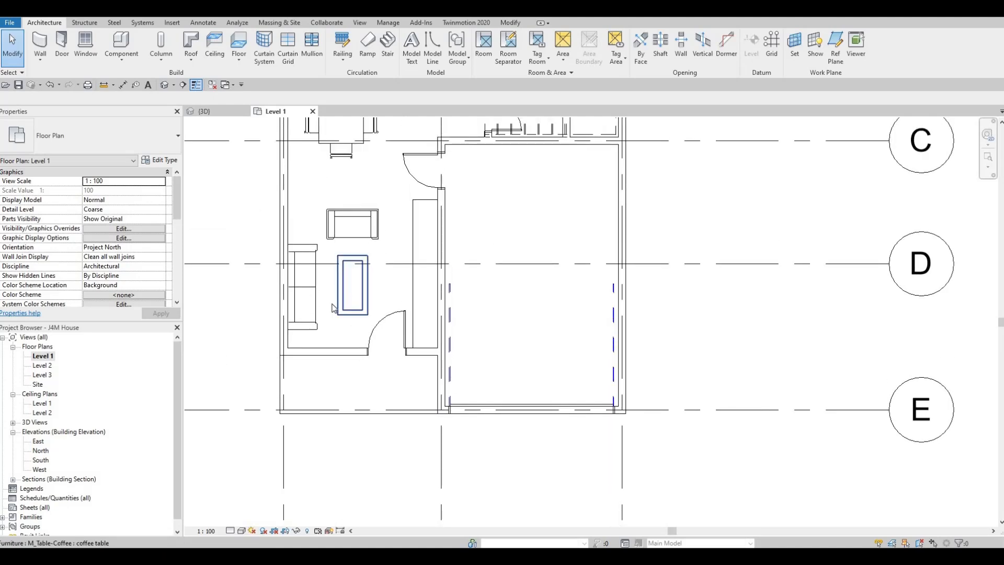
{"action": "left_click", "coordinate": [360, 355]}
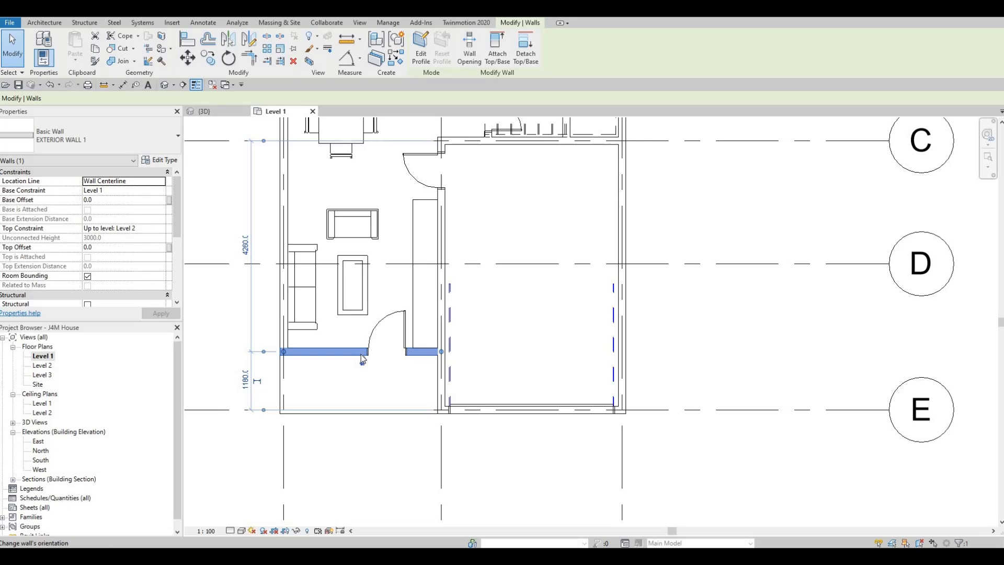
{"action": "key", "text": "c"}
{"action": "key", "text": "s"}
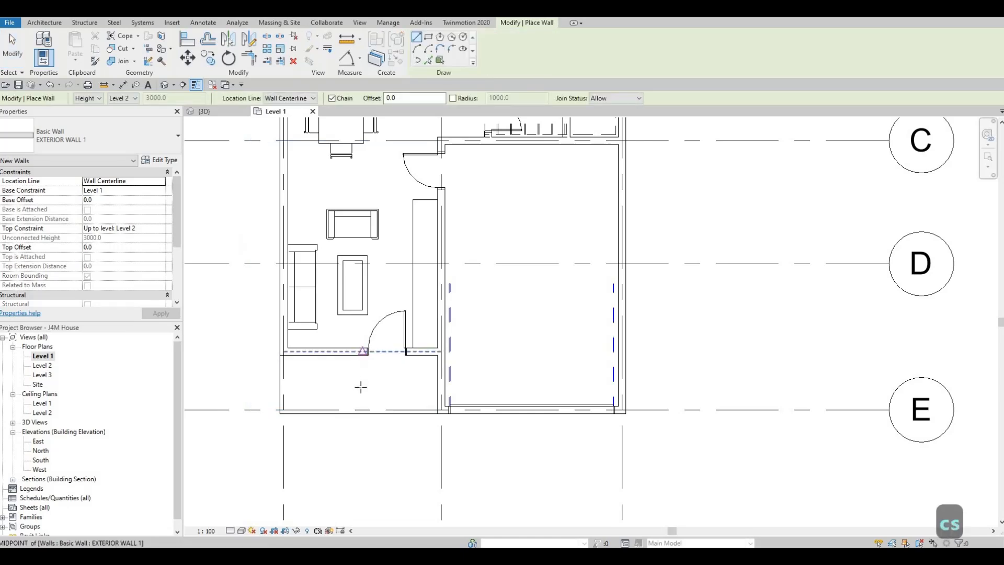
{"action": "left_click", "coordinate": [362, 356]}
{"action": "left_click", "coordinate": [361, 408]}
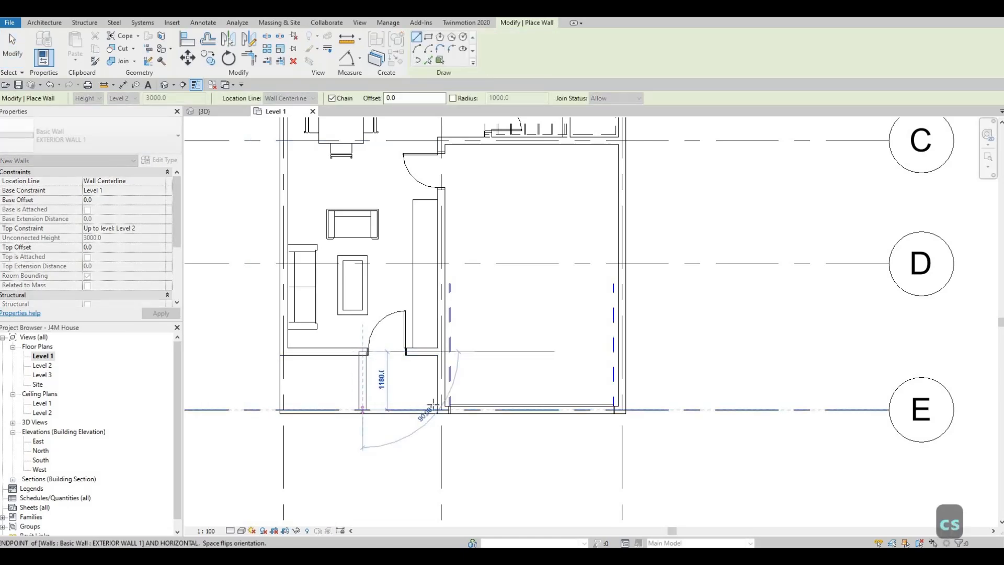
{"action": "left_click", "coordinate": [437, 410]}
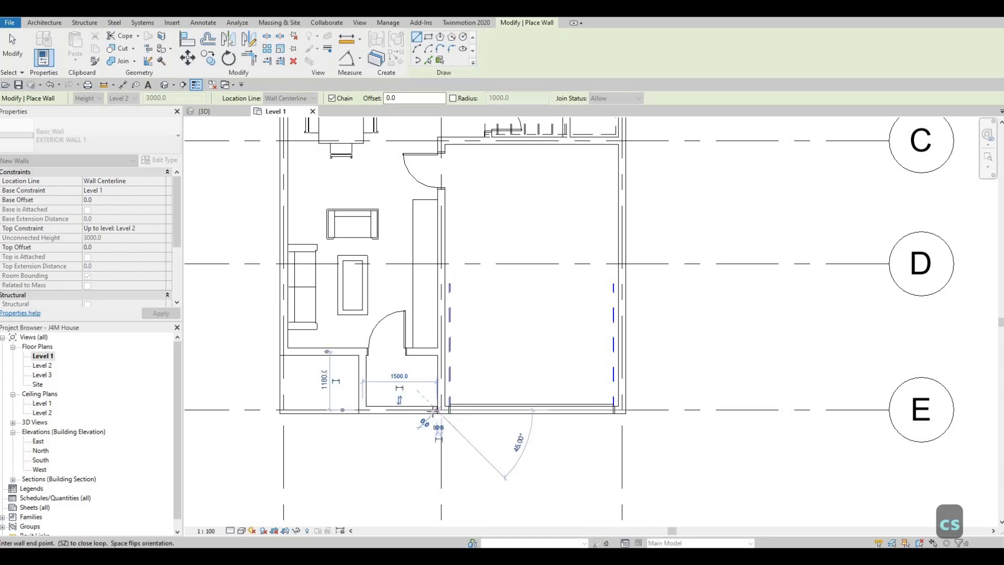
{"action": "scroll", "coordinate": [437, 410], "scroll_direction": "up", "scroll_amount": 4}
{"action": "key", "text": "Escape"}
{"action": "key", "text": "Escape"}
- Extend the end of the new entry wall on grid E to join the garage's front wall
{"action": "left_click", "coordinate": [438, 408]}
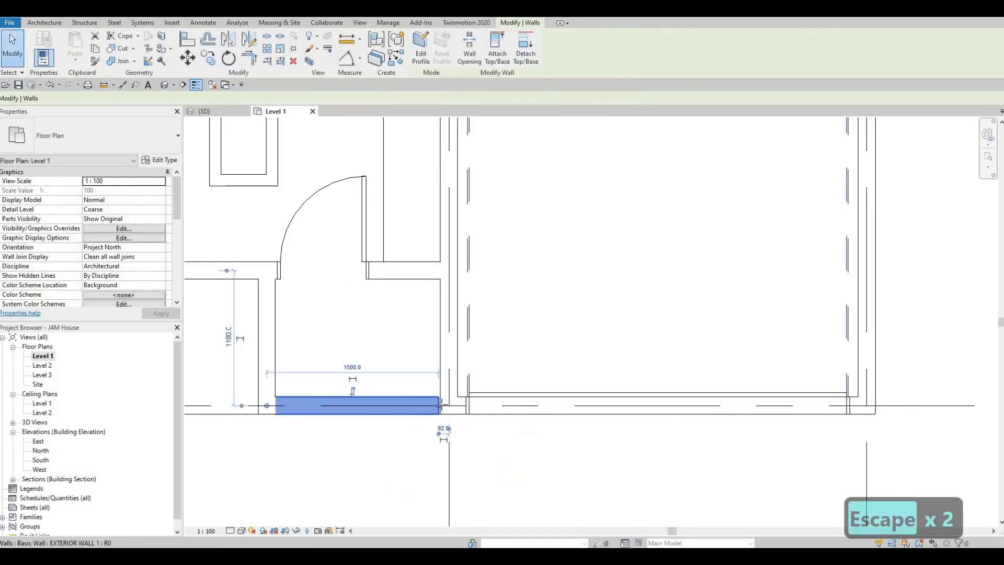
{"action": "left_click", "coordinate": [403, 407]}
{"action": "key", "text": "Escape"}
{"action": "key", "text": "Escape"}
{"action": "scroll", "coordinate": [402, 407], "scroll_direction": "down", "scroll_amount": 1}
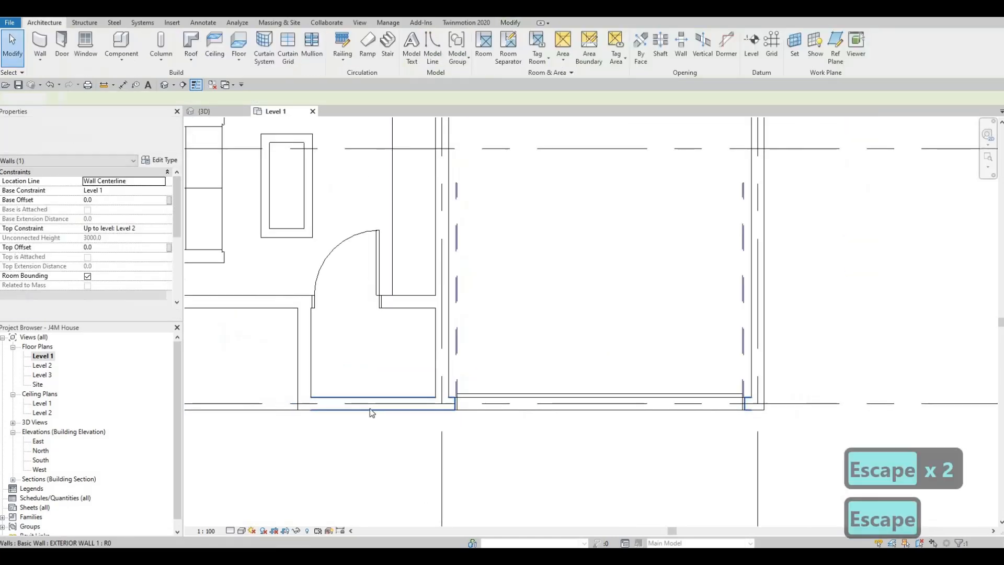
{"action": "left_click", "coordinate": [370, 402]}
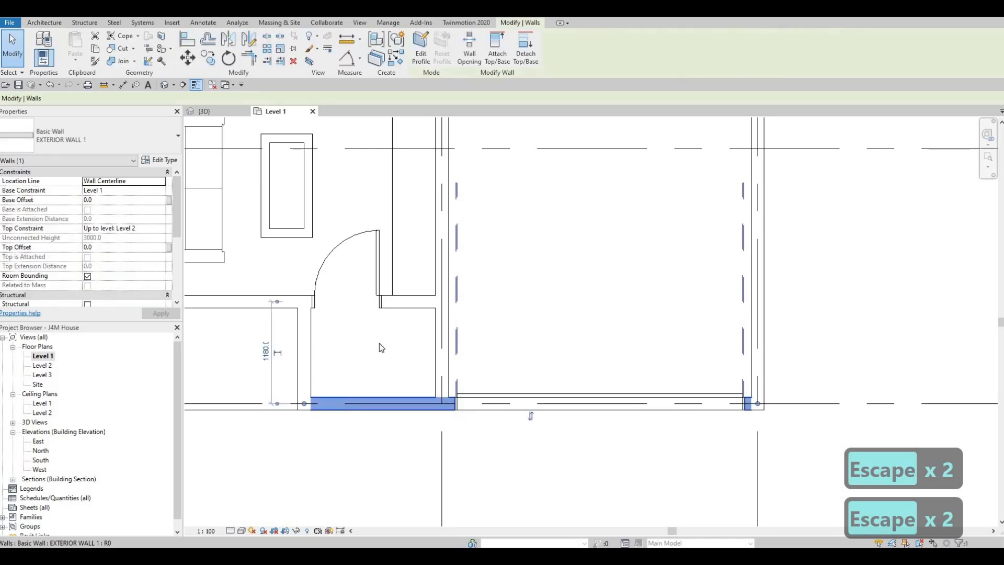
- Rehost the 750 x 2000mm entry door onto the new front wall on grid E, centred 500 mm from the new side wall's centreline
{"action": "scroll", "coordinate": [365, 282], "scroll_direction": "down", "scroll_amount": 1}
{"action": "left_click", "coordinate": [360, 272]}
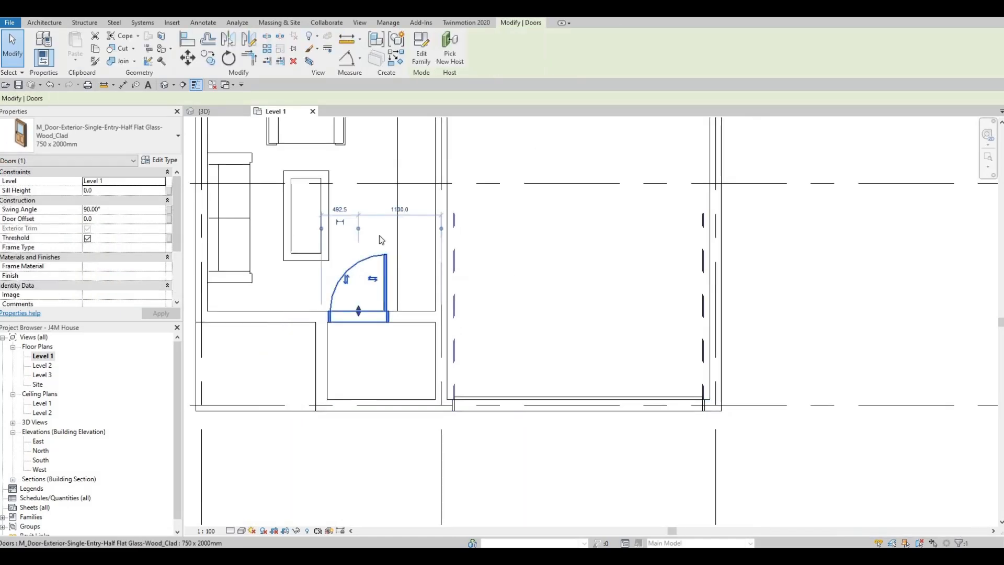
{"action": "left_click", "coordinate": [456, 47]}
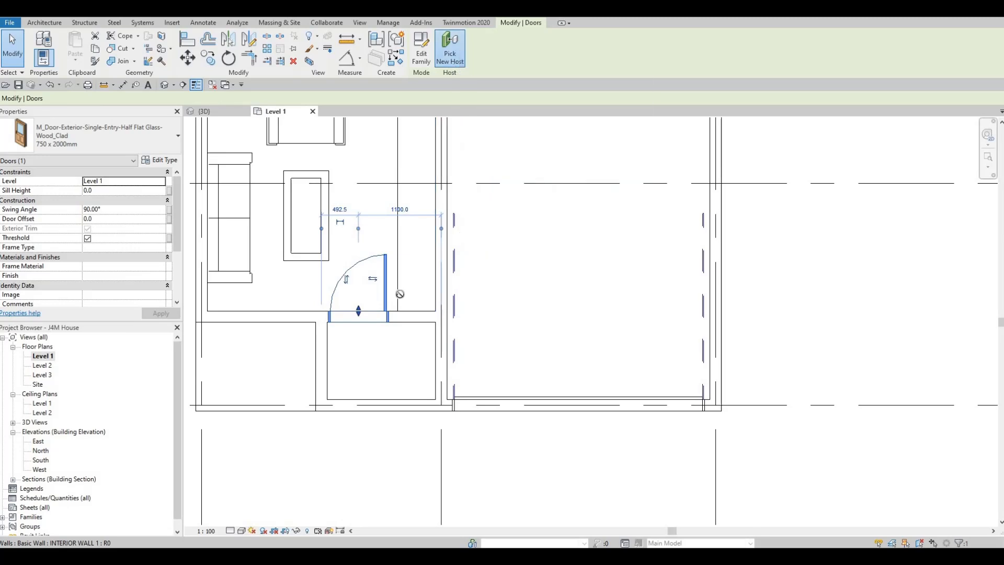
{"action": "left_click", "coordinate": [361, 404]}
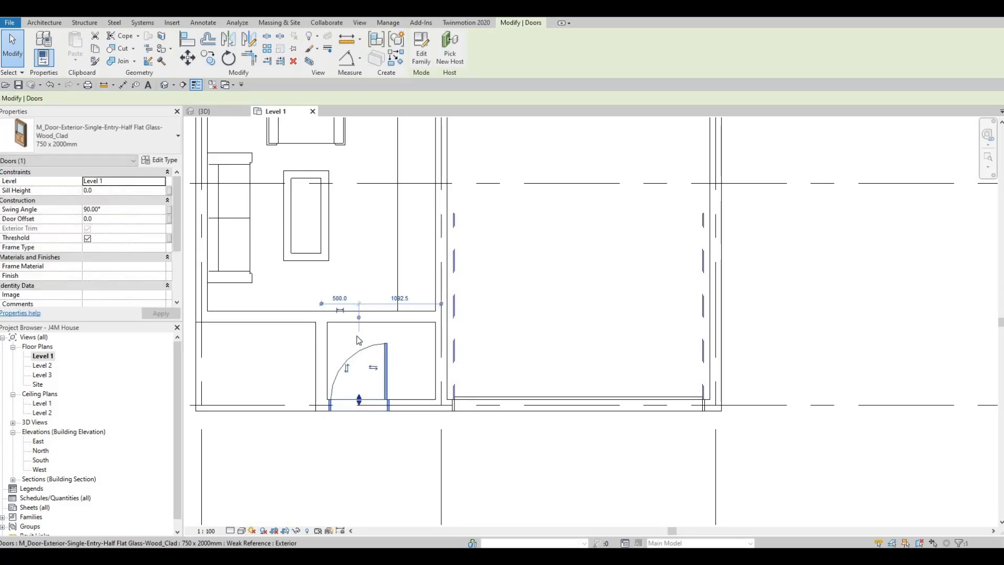
{"action": "key", "text": "Escape"}
{"action": "key", "text": "Escape"}
- Trim the living area's old front wall and the new side wall into a corner, opening the entry to the living area
{"action": "left_click", "coordinate": [399, 319]}
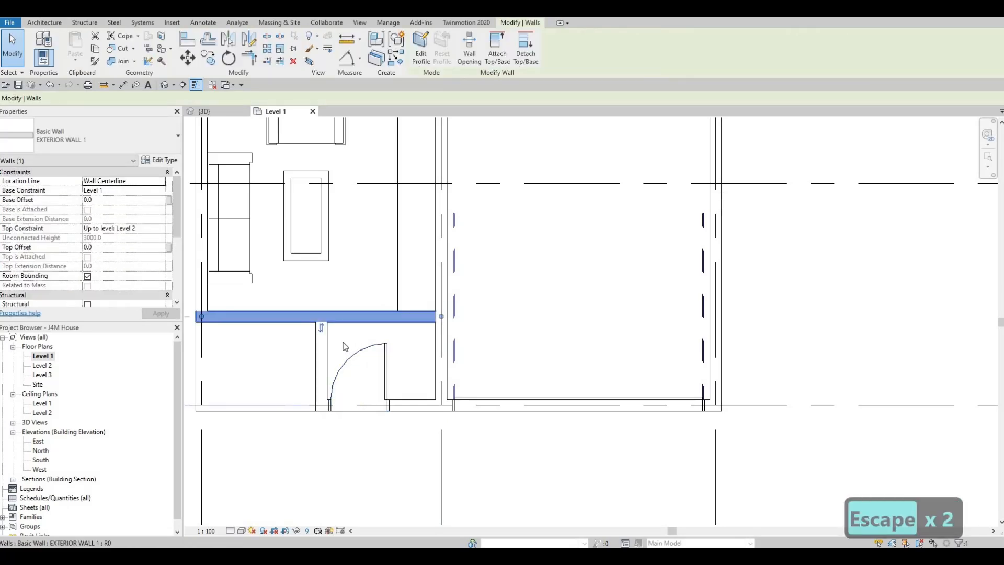
{"action": "key", "text": "t"}
{"action": "key", "text": "r"}
{"action": "left_click", "coordinate": [308, 328]}
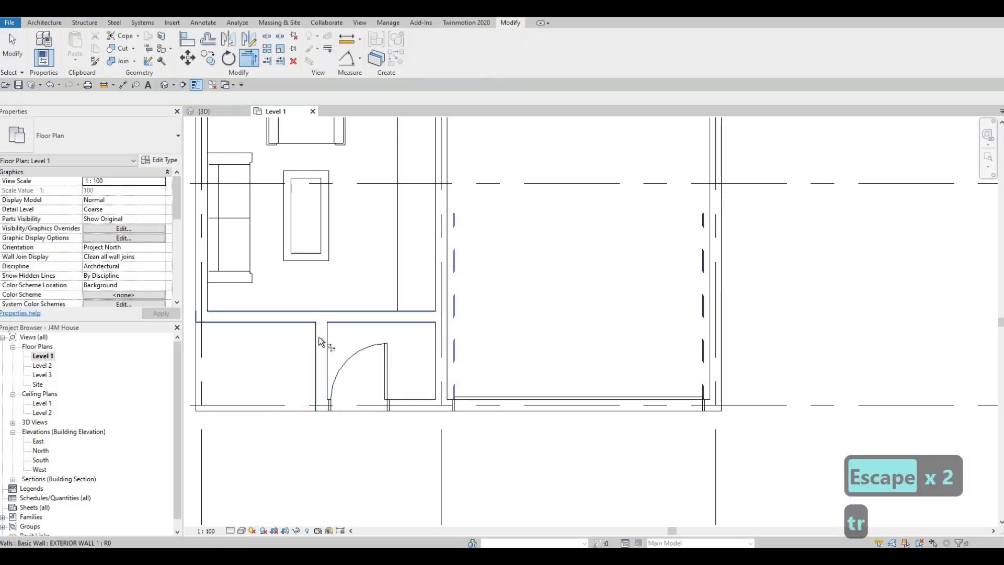
{"action": "left_click", "coordinate": [368, 329]}
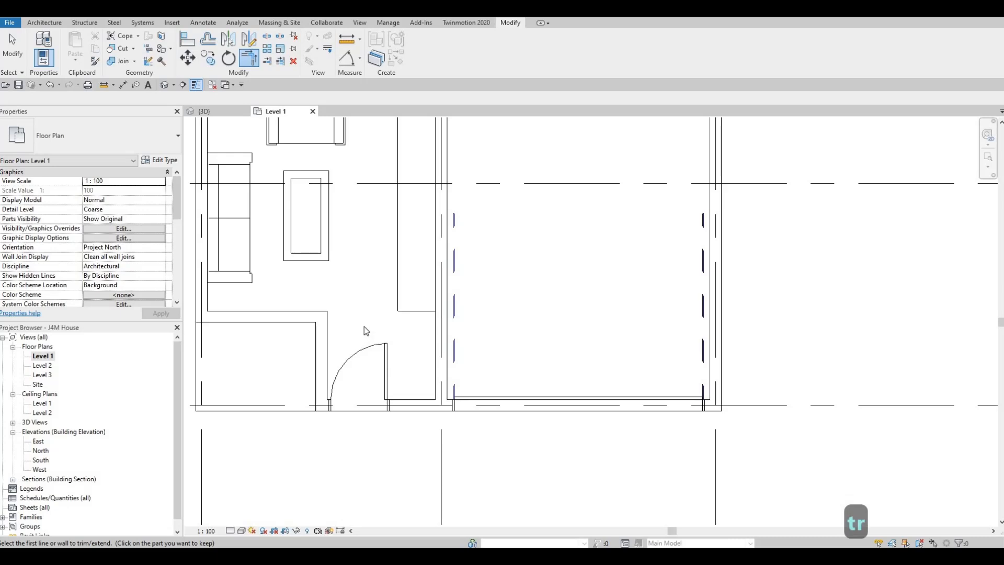
- Undo the corner trim and pull the end of the living area's old front wall back to the new side wall
{"action": "key", "text": "ctrl+z"}
{"action": "key", "text": "Escape"}
{"action": "key", "text": "Escape"}
{"action": "left_click", "coordinate": [440, 318]}
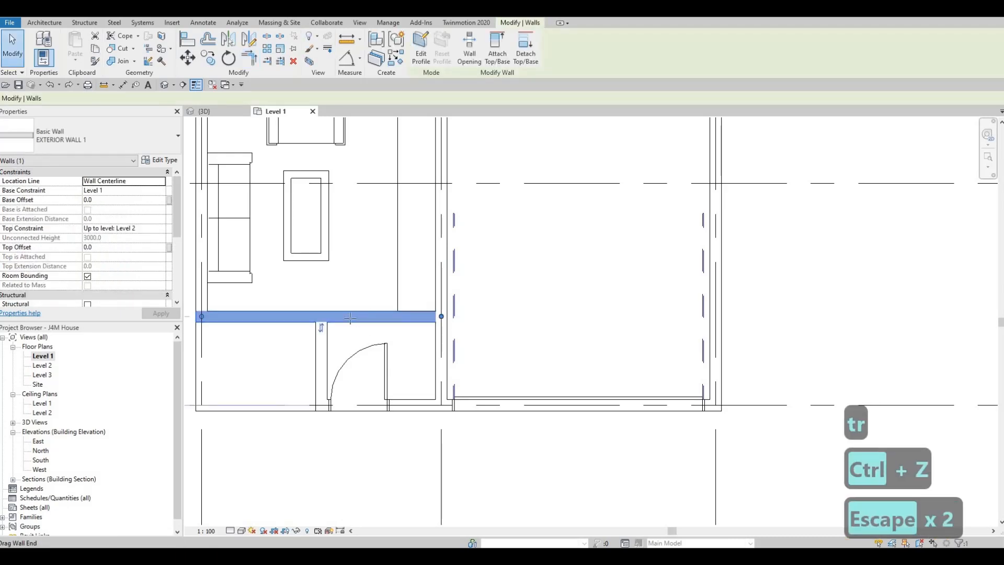
{"action": "left_click_drag", "start_coordinate": [441, 317], "coordinate": [342, 323]}
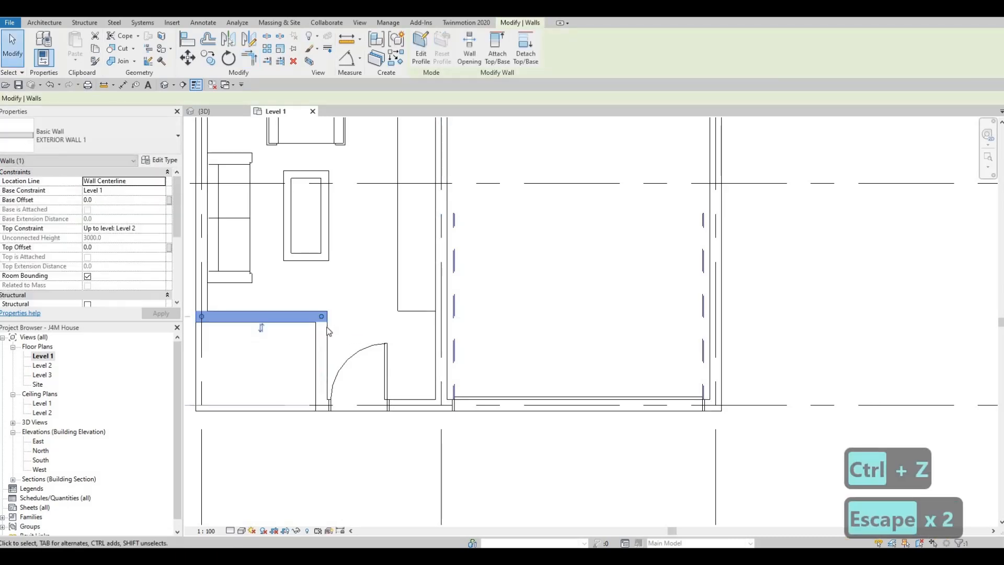
{"action": "key", "text": "Escape"}
{"action": "key", "text": "Escape"}
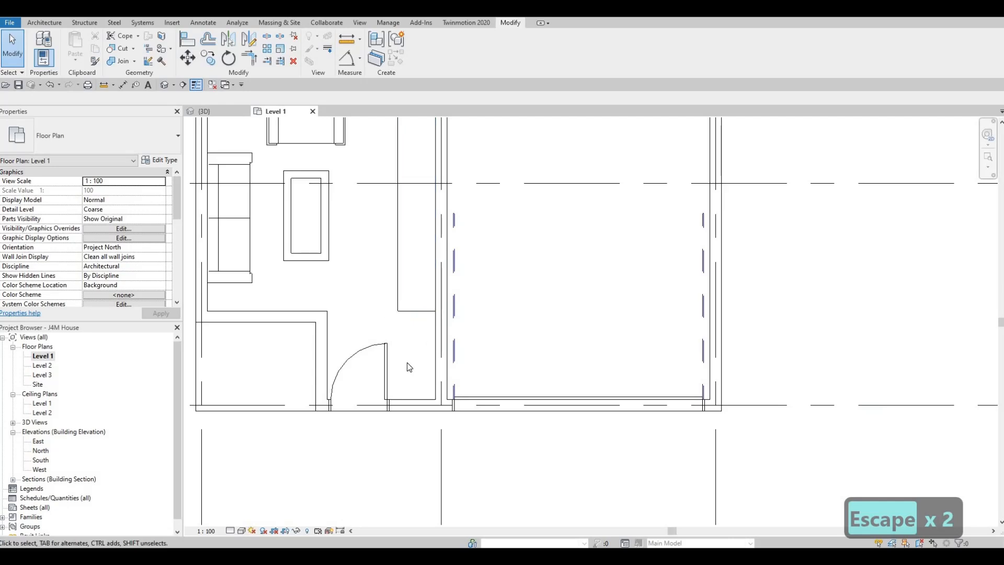
{"action": "key", "text": "Escape"}
{"action": "key", "text": "Escape"}
- Using the same type as the stair's INTERIOR WALL 1, draw a short wall from the garage wall, aligned with the living area's front wall
{"action": "middle_click_drag", "start_coordinate": [376, 225], "coordinate": [377, 310]}
{"action": "scroll", "coordinate": [405, 255], "scroll_direction": "down", "scroll_amount": 1}
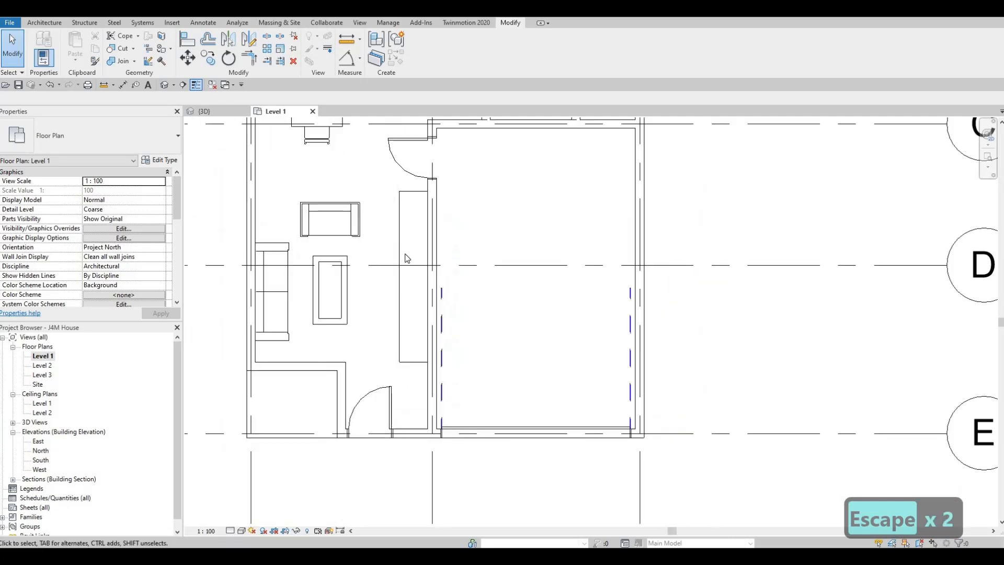
{"action": "middle_click_drag", "start_coordinate": [419, 265], "coordinate": [418, 325]}
{"action": "middle_click_drag", "start_coordinate": [440, 204], "coordinate": [437, 298]}
{"action": "scroll", "coordinate": [438, 298], "scroll_direction": "down", "scroll_amount": 1}
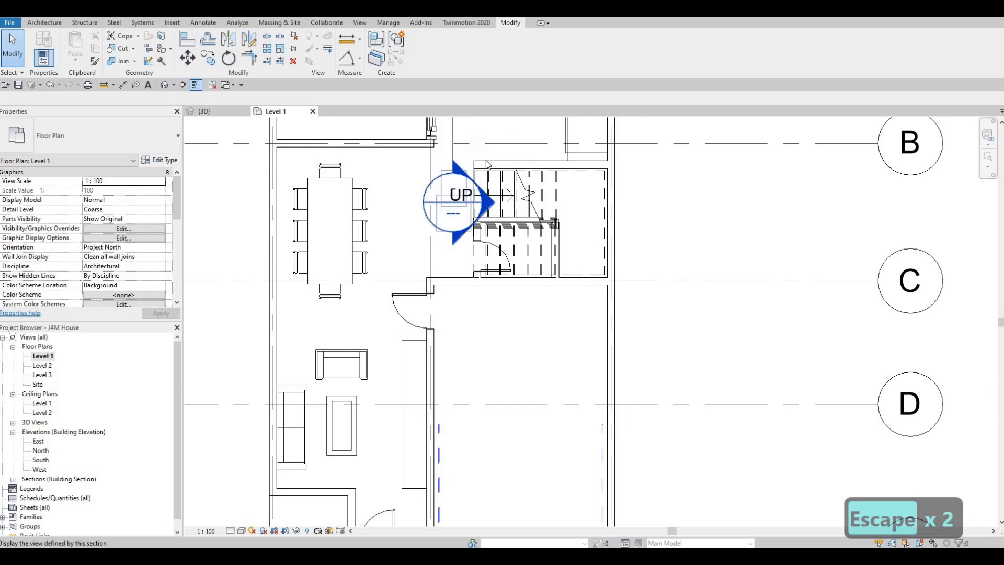
{"action": "left_click", "coordinate": [488, 164]}
{"action": "middle_click_drag", "start_coordinate": [390, 274], "coordinate": [420, 232]}
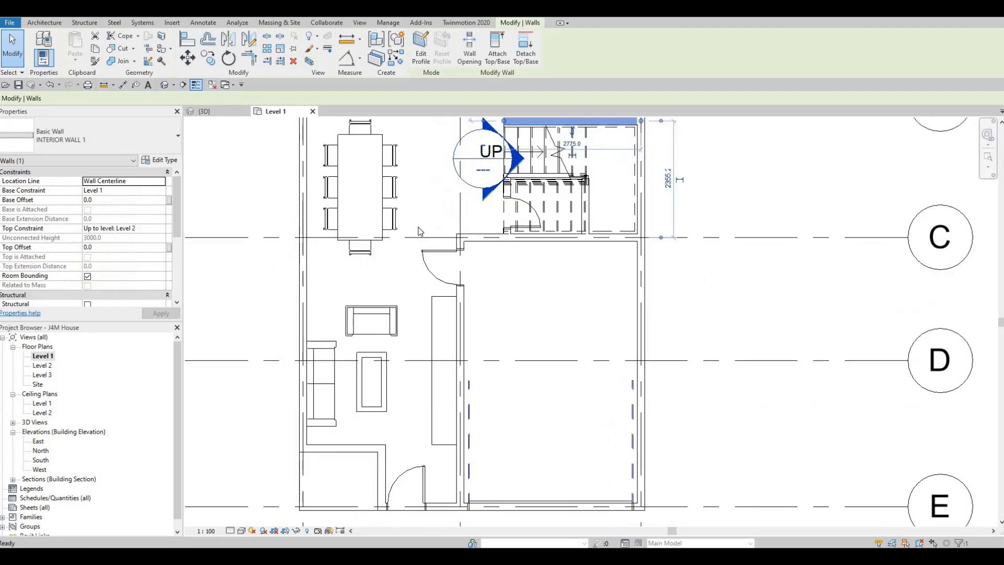
{"action": "scroll", "coordinate": [420, 232], "scroll_direction": "down", "scroll_amount": 1}
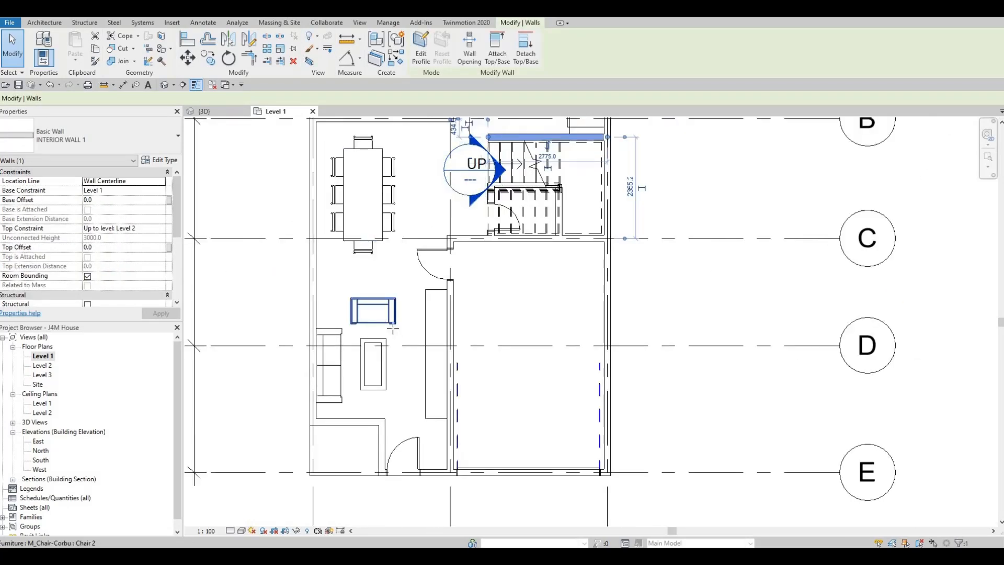
{"action": "key", "text": "w"}
{"action": "key", "text": "a"}
{"action": "scroll", "coordinate": [460, 419], "scroll_direction": "up", "scroll_amount": 3}
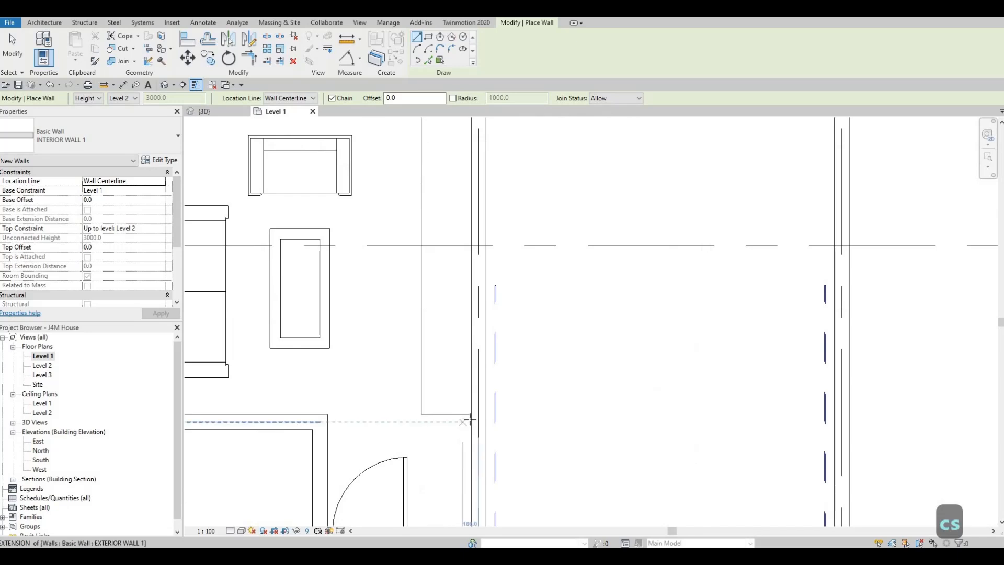
{"action": "left_click", "coordinate": [471, 421]}
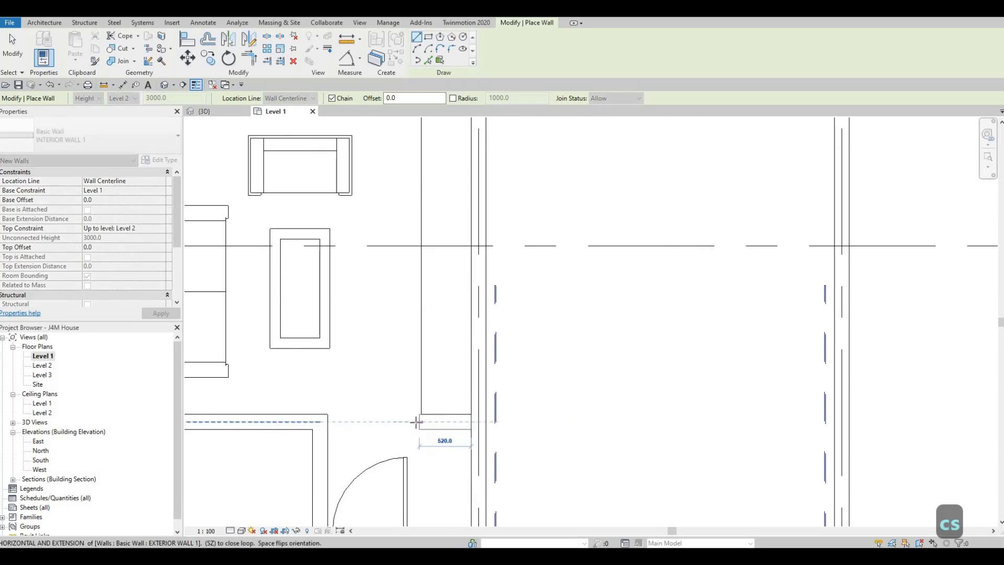
{"action": "left_click", "coordinate": [415, 421]}
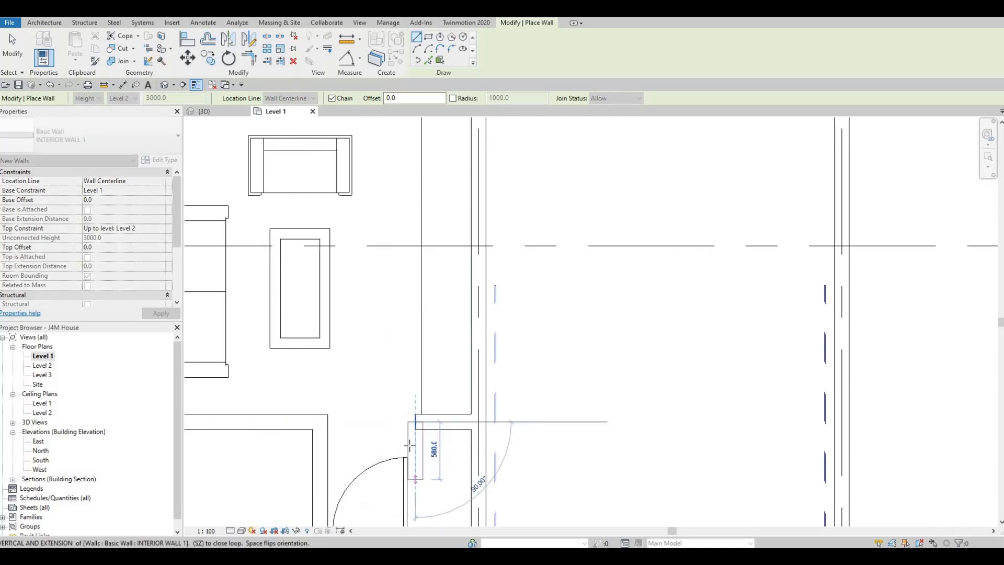
- Continue the interior wall 1180 mm perpendicular to the front wall on grid E, enclosing a closet beside the entry door
{"action": "middle_click_drag", "start_coordinate": [414, 477], "coordinate": [398, 387]}
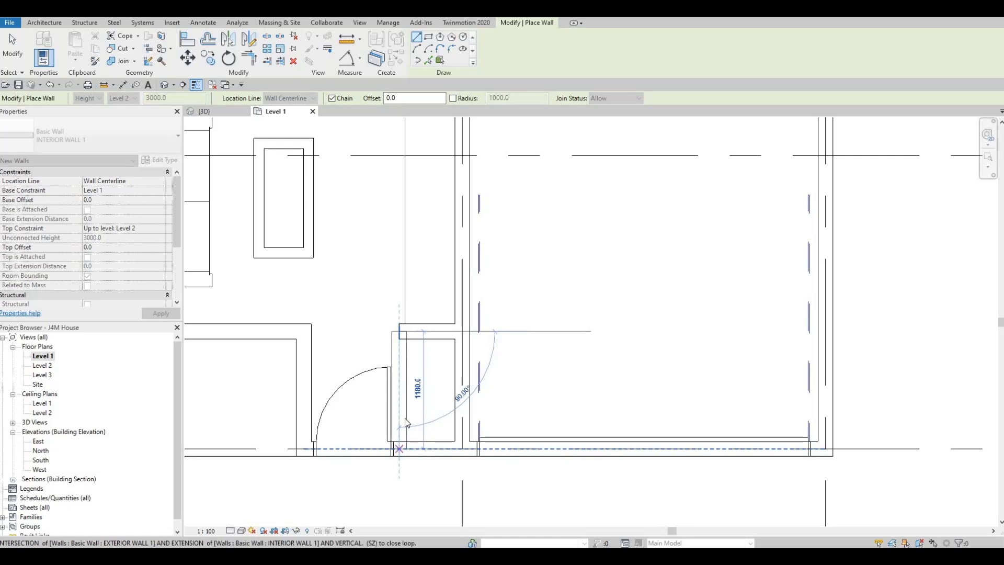
{"action": "left_click", "coordinate": [399, 445]}
{"action": "key", "text": "Escape"}
{"action": "key", "text": "Escape"}
{"action": "key", "text": "Escape"}
- Nudge the closet's side wall 60 mm away from the entry door, to 575 mm from the garage wall's centreline
{"action": "left_click", "coordinate": [406, 405]}
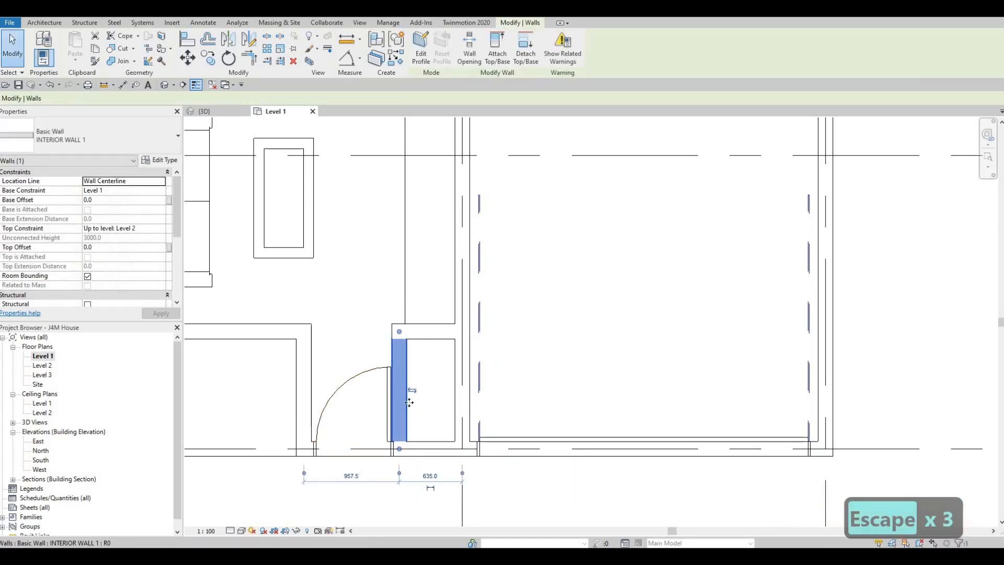
{"action": "key", "text": "Right"}
{"action": "key", "text": "Right"}
{"action": "key", "text": "Right"}
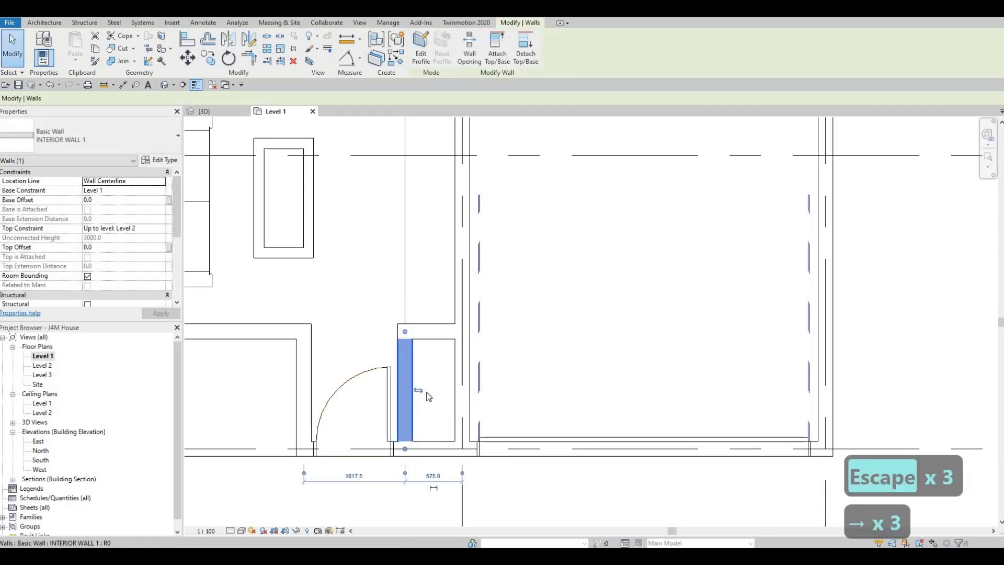
{"action": "scroll", "coordinate": [419, 397], "scroll_direction": "down", "scroll_amount": 1}
{"action": "key", "text": "Escape"}
{"action": "key", "text": "Escape"}
{"action": "scroll", "coordinate": [398, 346], "scroll_direction": "down", "scroll_amount": 3}
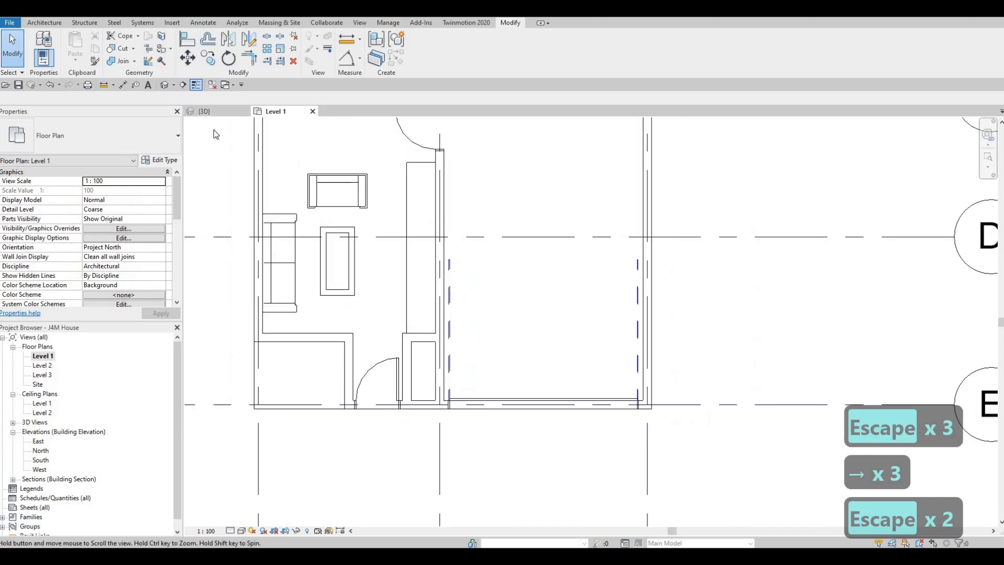
- Inspect the extended entry and garage front in the 3D view, and return to the Level 1 plan
{"action": "key", "text": "ctrl+Tab"}
{"action": "middle_click_drag", "start_coordinate": [471, 355], "coordinate": [276, 389], "text": "shift"}
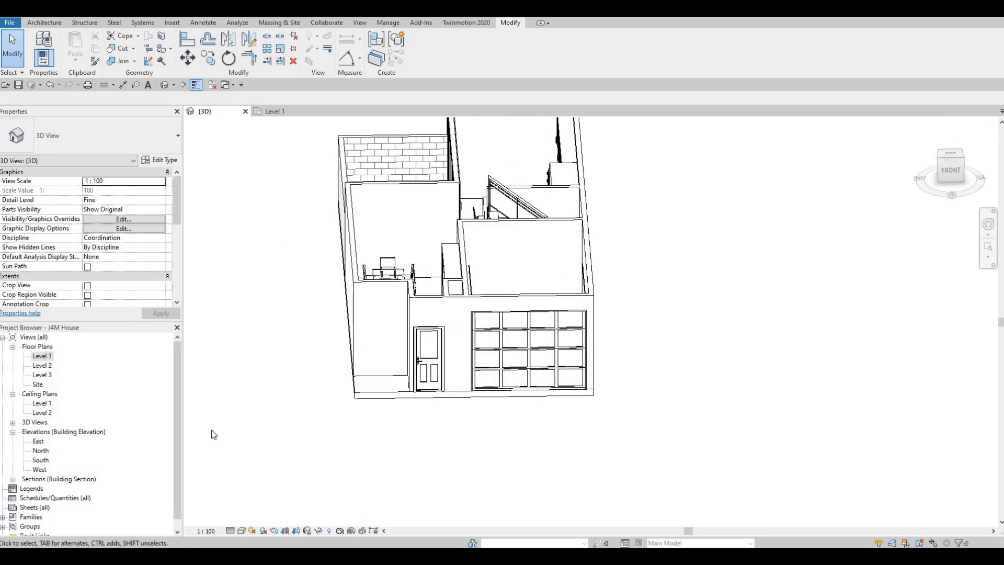
{"action": "double_click", "coordinate": [42, 356]}
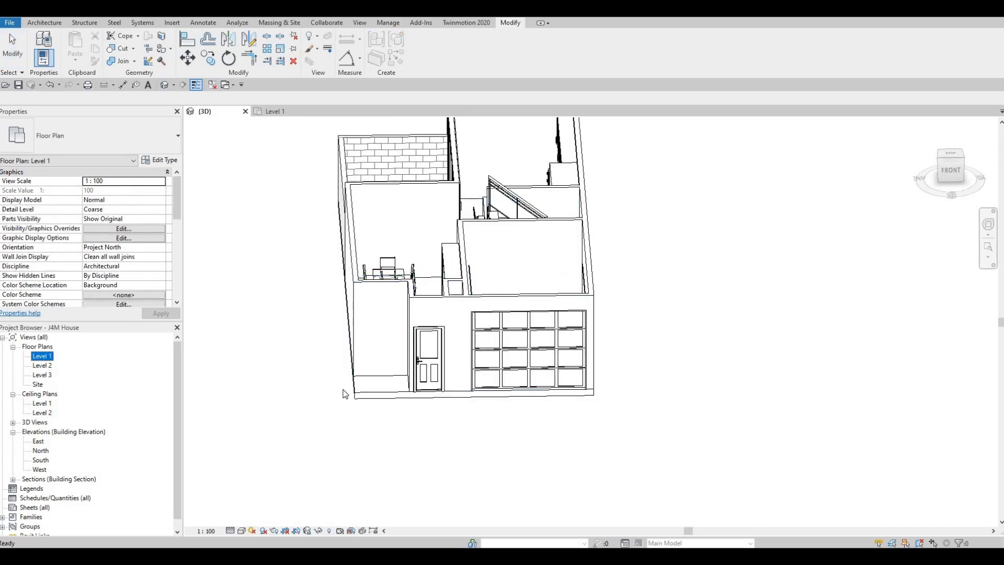
{"action": "scroll", "coordinate": [387, 389], "scroll_direction": "up", "scroll_amount": 4}
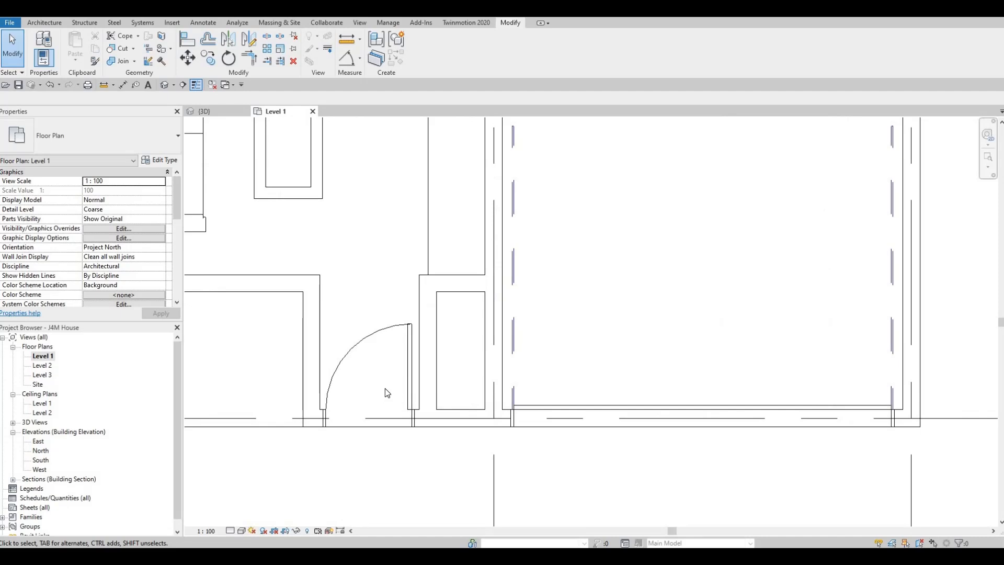
- Review the Level 1 plan from the entry and closet up to the dining, kitchen and stair areas
{"action": "scroll", "coordinate": [385, 388], "scroll_direction": "down", "scroll_amount": 3}
{"action": "scroll", "coordinate": [445, 413], "scroll_direction": "down", "scroll_amount": 1}
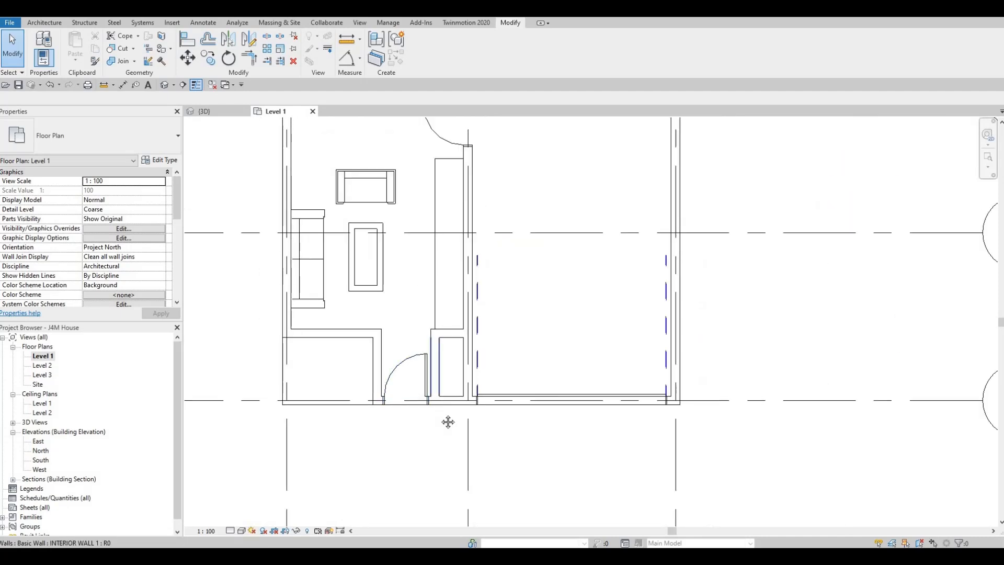
{"action": "key", "text": "Escape"}
{"action": "key", "text": "Escape"}
{"action": "scroll", "coordinate": [492, 390], "scroll_direction": "down", "scroll_amount": 3}
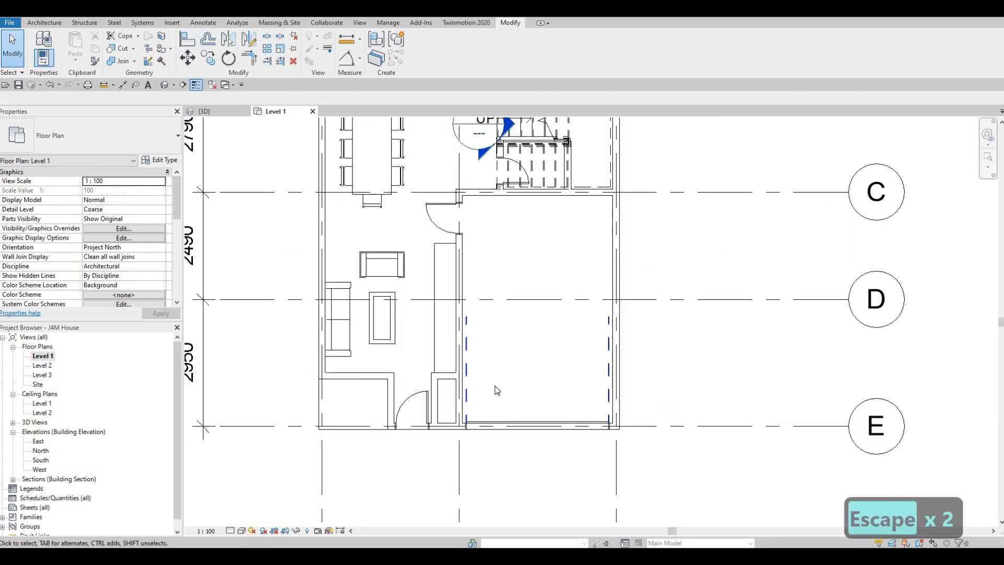
{"action": "middle_click_drag", "start_coordinate": [479, 375], "coordinate": [460, 428]}
{"action": "scroll", "coordinate": [461, 429], "scroll_direction": "down", "scroll_amount": 1}
{"action": "middle_click_drag", "start_coordinate": [457, 346], "coordinate": [452, 379]}
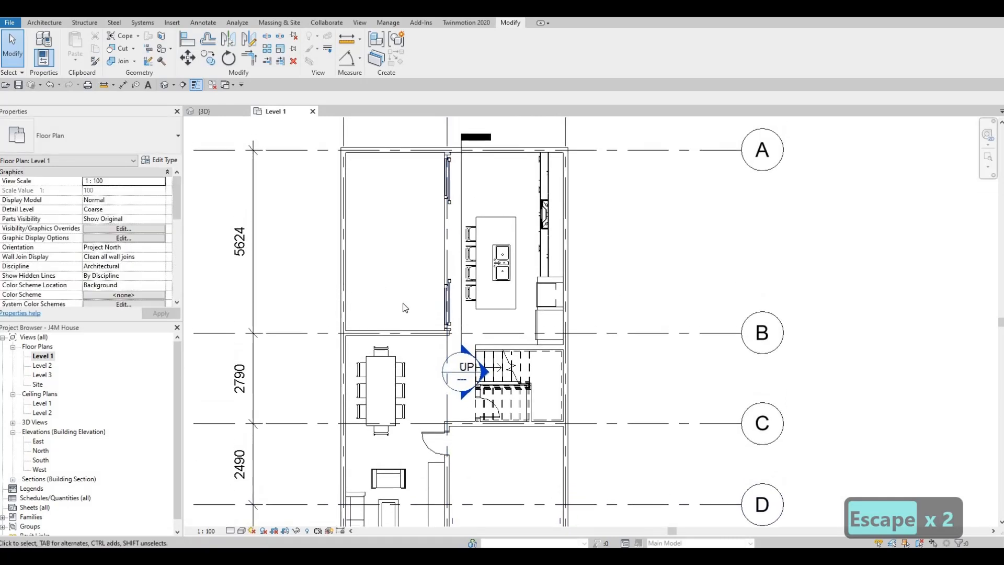
{"action": "middle_click_drag", "start_coordinate": [381, 334], "coordinate": [397, 301]}
{"action": "scroll", "coordinate": [397, 302], "scroll_direction": "up", "scroll_amount": 3}
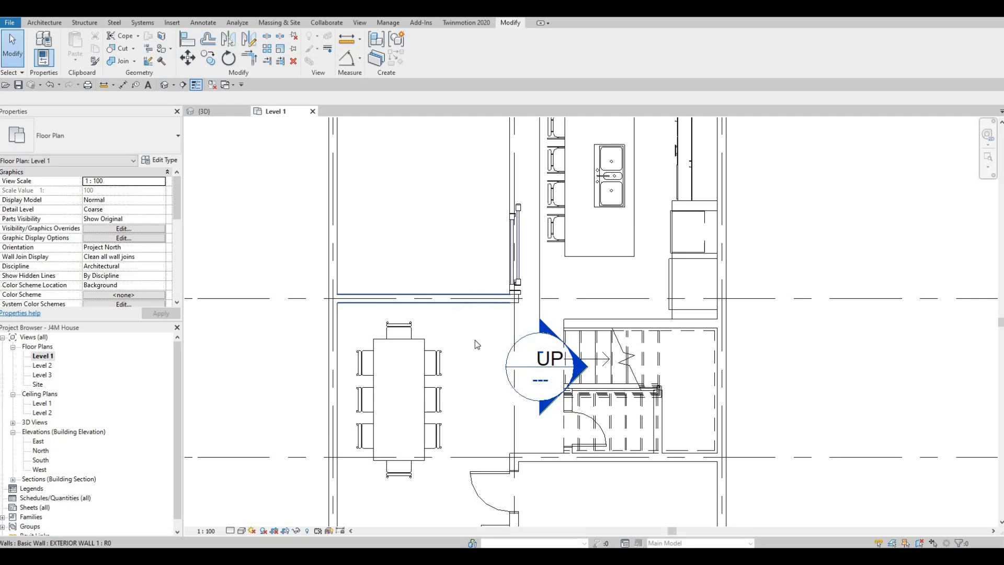
{"action": "scroll", "coordinate": [469, 260], "scroll_direction": "down", "scroll_amount": 4}
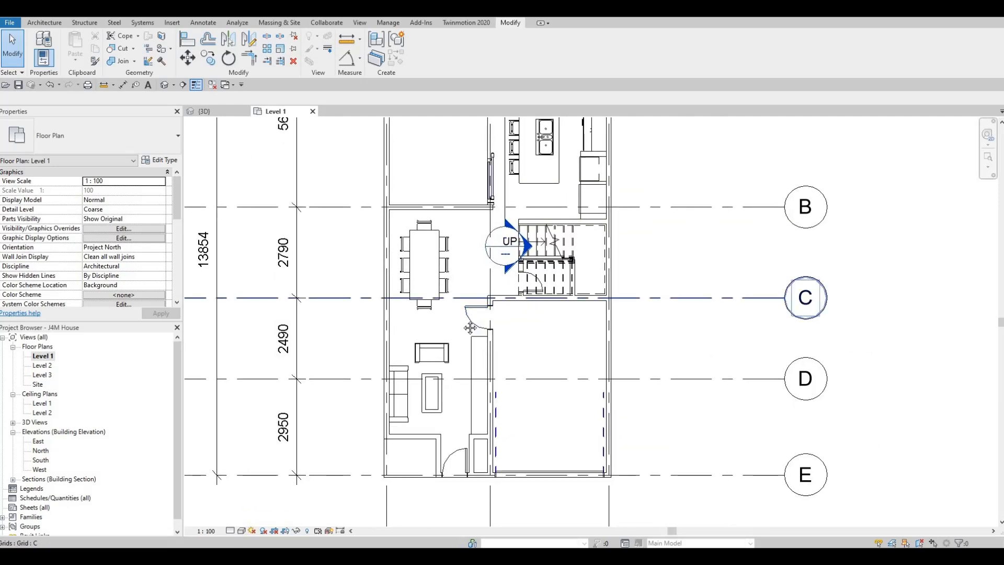
- Change the door under the stairs to the M_Door-Interior-Single-4_Panel-Wood type 500 x 2000mm
{"action": "scroll", "coordinate": [513, 316], "scroll_direction": "up", "scroll_amount": 3}
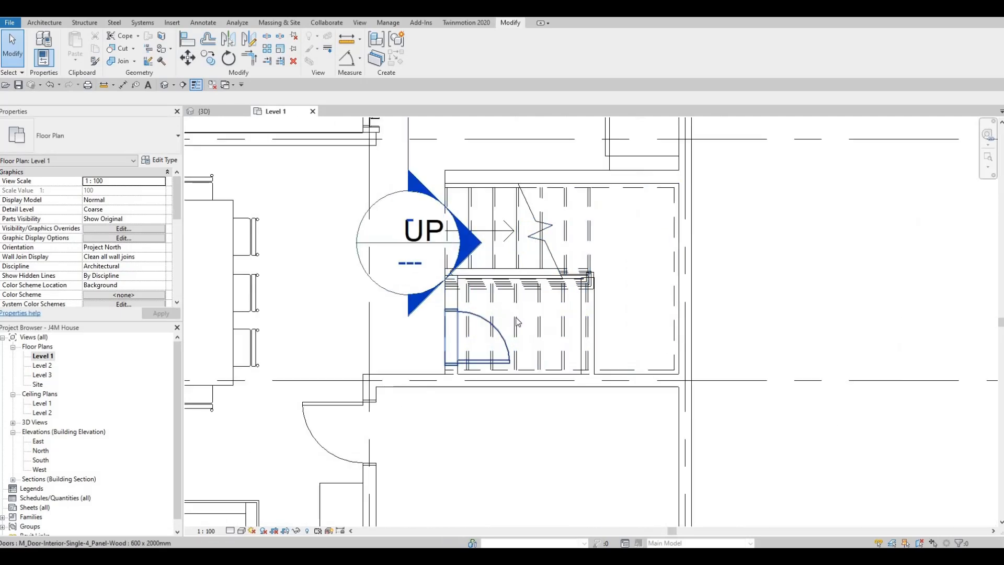
{"action": "scroll", "coordinate": [524, 330], "scroll_direction": "down", "scroll_amount": 2}
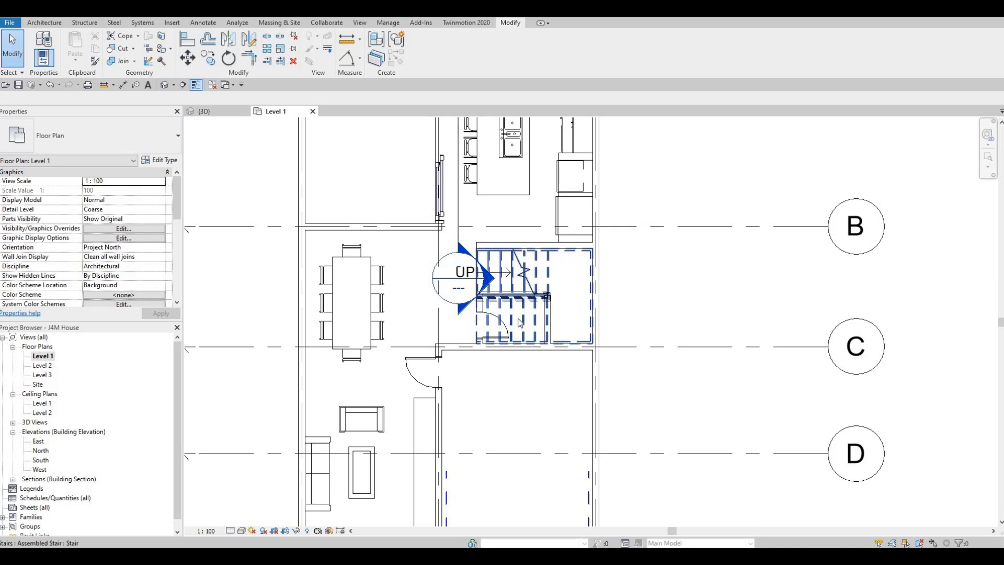
{"action": "scroll", "coordinate": [509, 314], "scroll_direction": "up", "scroll_amount": 1}
{"action": "scroll", "coordinate": [507, 310], "scroll_direction": "up", "scroll_amount": 3}
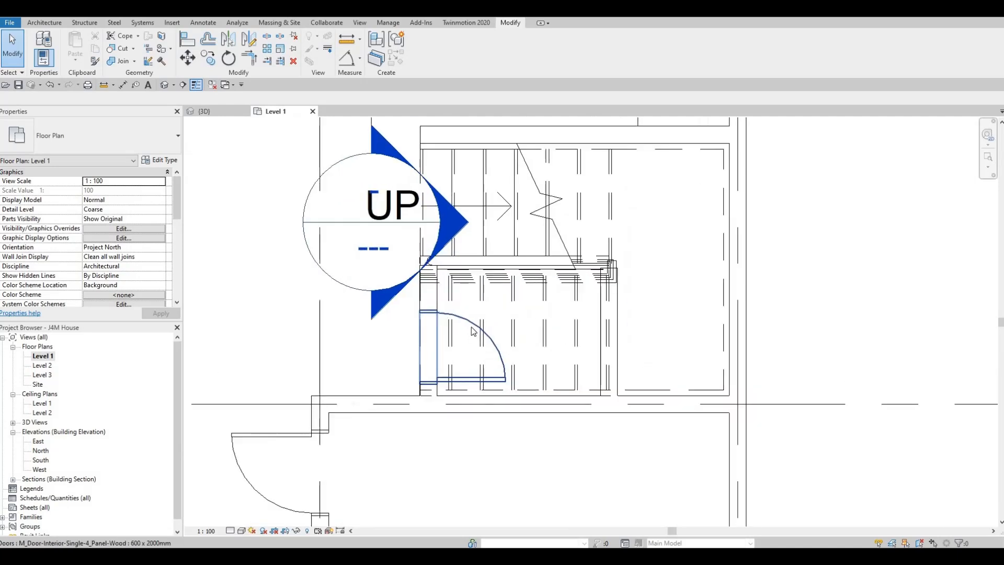
{"action": "left_click", "coordinate": [486, 331]}
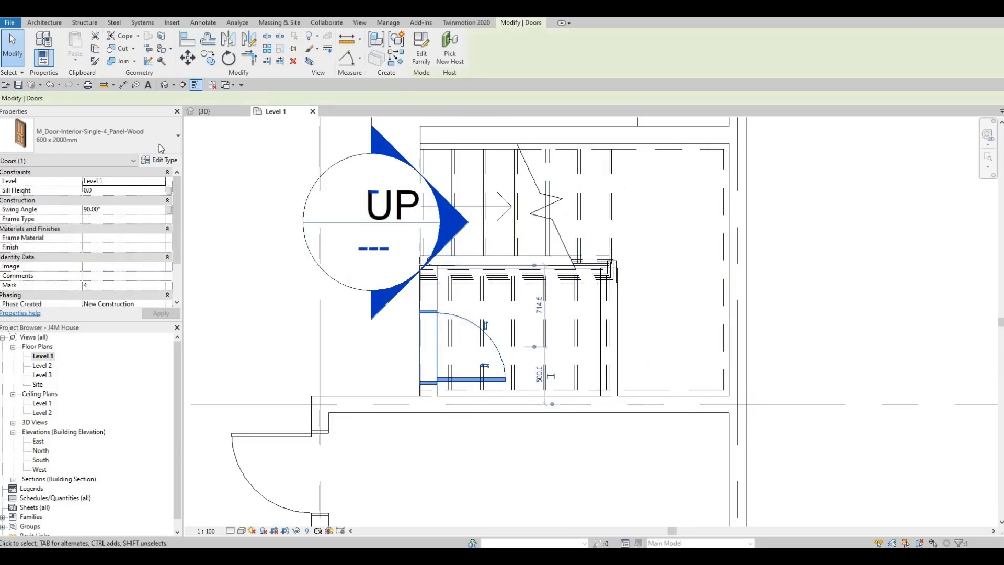
{"action": "left_click", "coordinate": [159, 143]}
{"action": "scroll", "coordinate": [63, 204], "scroll_direction": "up", "scroll_amount": 2}
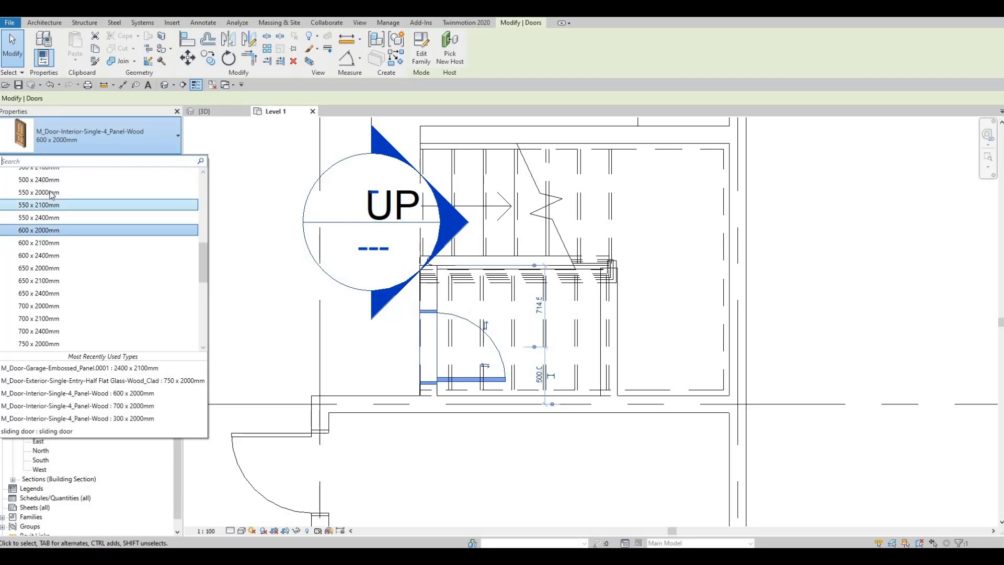
{"action": "scroll", "coordinate": [49, 204], "scroll_direction": "up", "scroll_amount": 1}
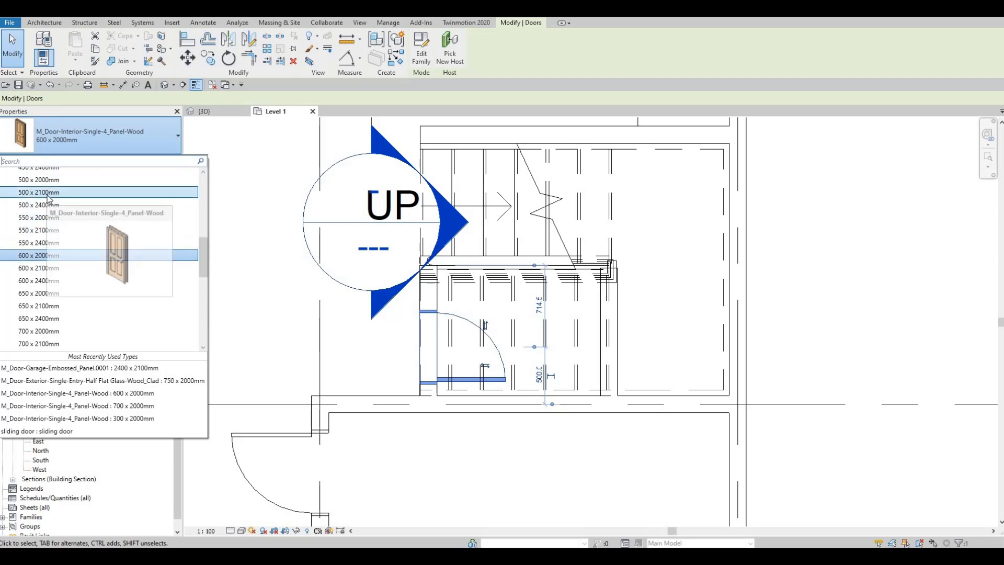
{"action": "left_click", "coordinate": [173, 180]}
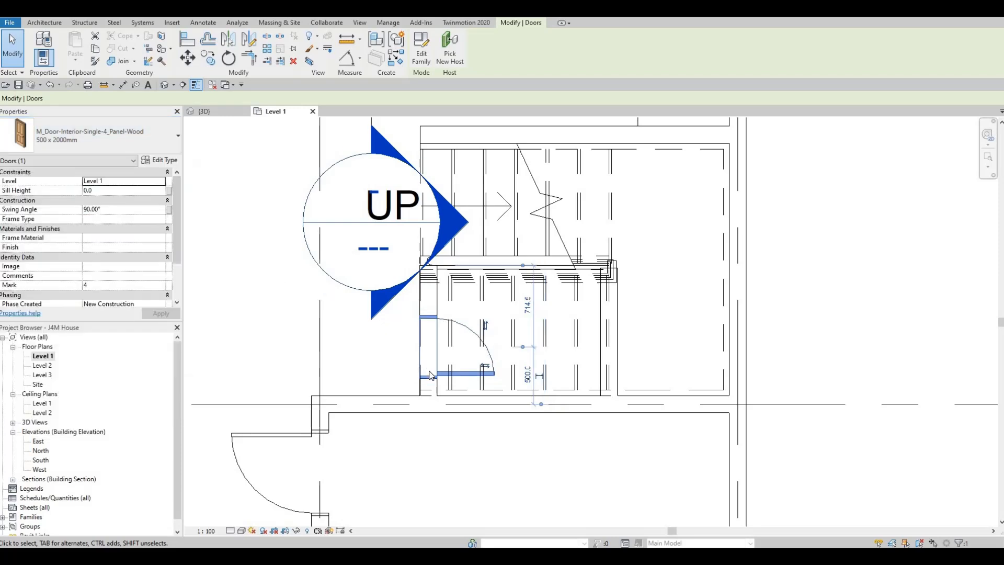
- Nudge the under-stair door 120 mm toward grid C, so its centre is 380 mm from the grid
{"action": "key", "text": "Escape"}
{"action": "key", "text": "Escape"}
{"action": "left_click", "coordinate": [434, 374]}
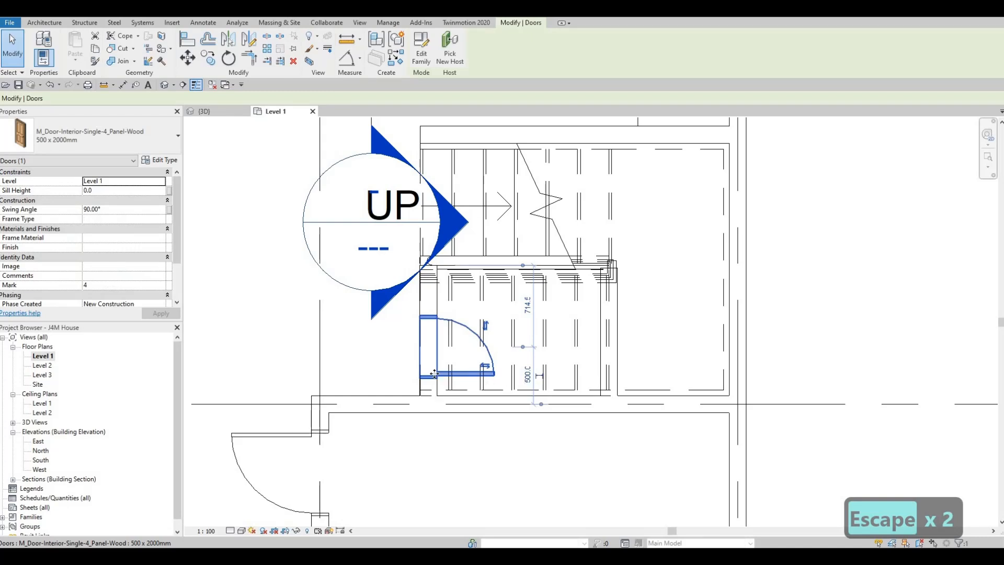
{"action": "key", "text": "Down"}
{"action": "key", "text": "Down"}
{"action": "key", "text": "Down"}
{"action": "key", "text": "Down"}
{"action": "key", "text": "Down"}
{"action": "key", "text": "Down"}
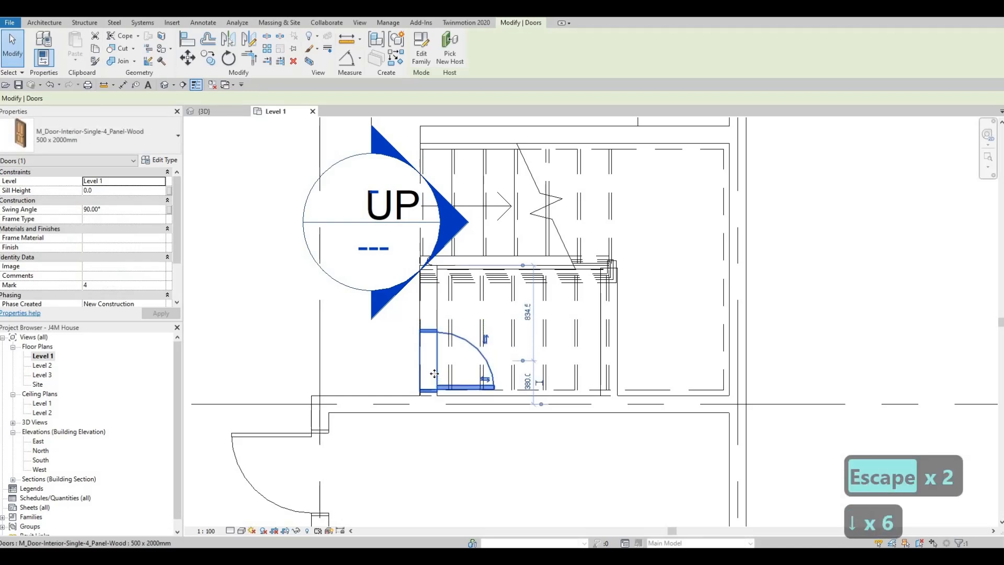
{"action": "key", "text": "Escape"}
{"action": "key", "text": "Escape"}
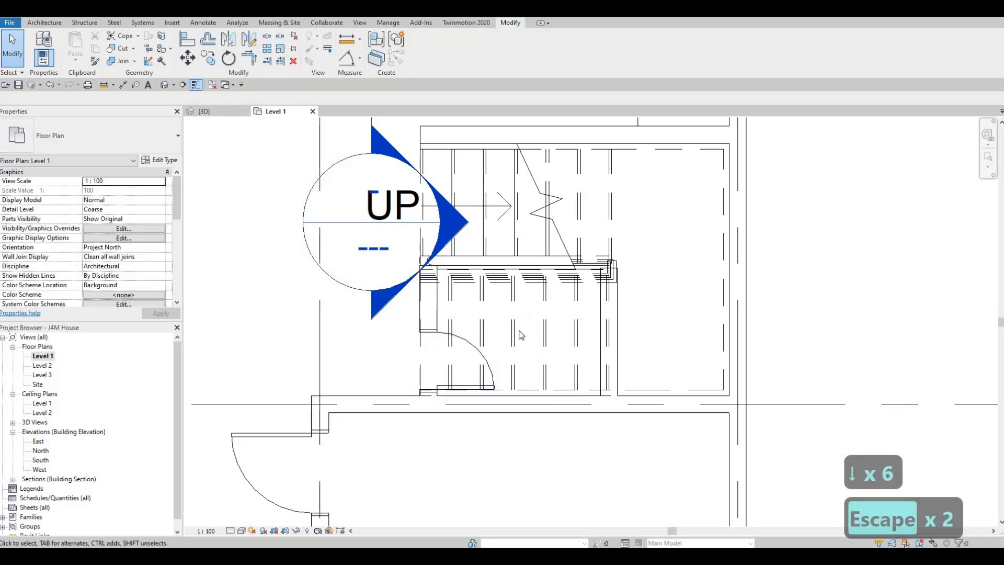
{"action": "scroll", "coordinate": [457, 263], "scroll_direction": "down", "scroll_amount": 5}
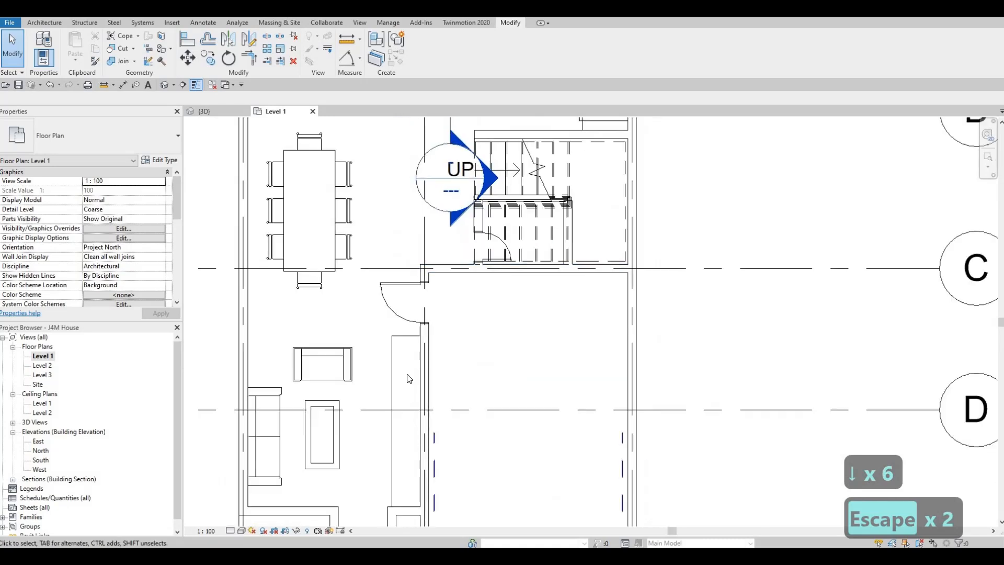
{"action": "scroll", "coordinate": [406, 461], "scroll_direction": "up", "scroll_amount": 5}
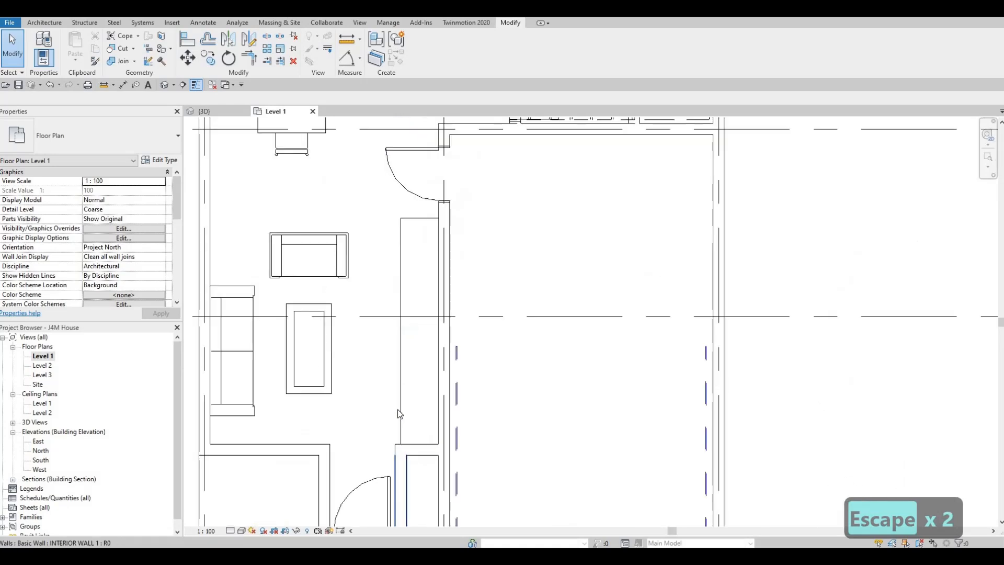
{"action": "scroll", "coordinate": [405, 441], "scroll_direction": "down", "scroll_amount": 4}
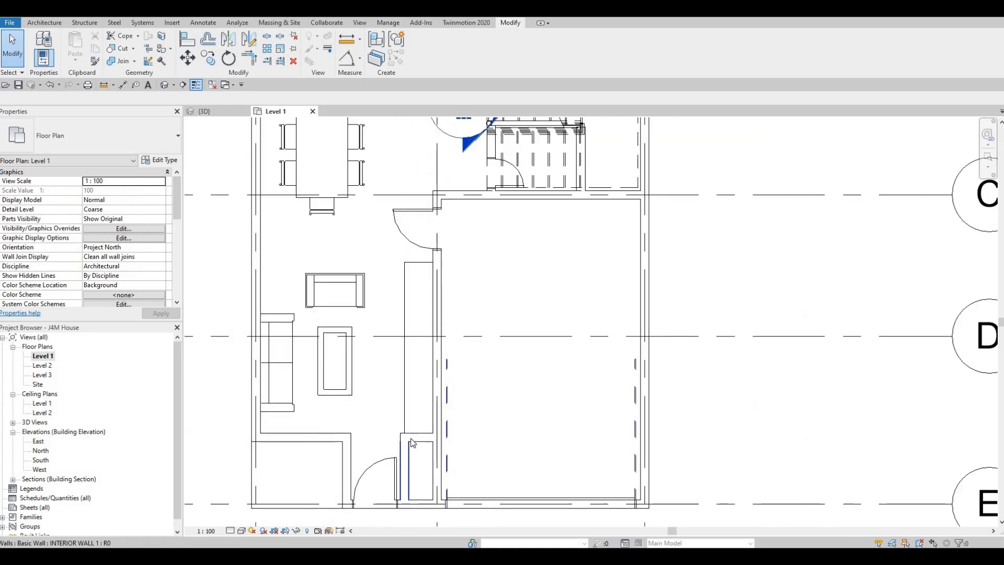
- Load the M_Door-Interior-Double-Sliding-2_Panel-Wood family from the Residential folder with all of its listed size types
{"action": "key", "text": "Escape"}
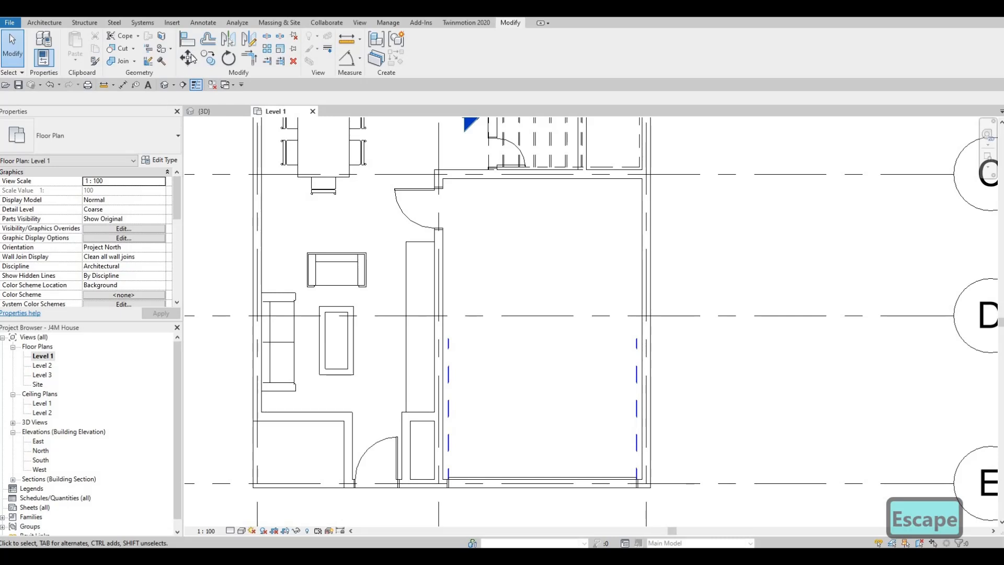
{"action": "left_click", "coordinate": [172, 22]}
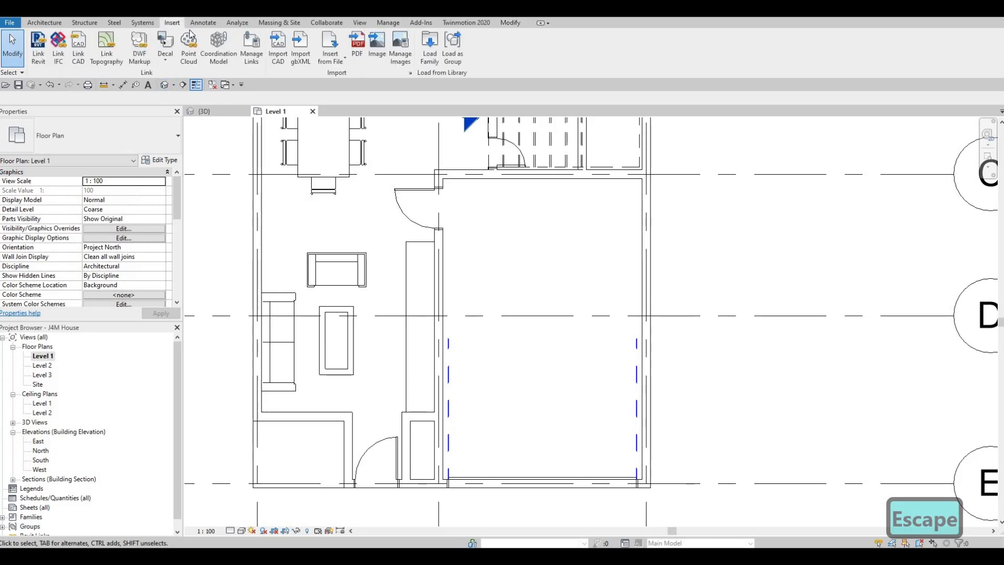
{"action": "left_click", "coordinate": [429, 50]}
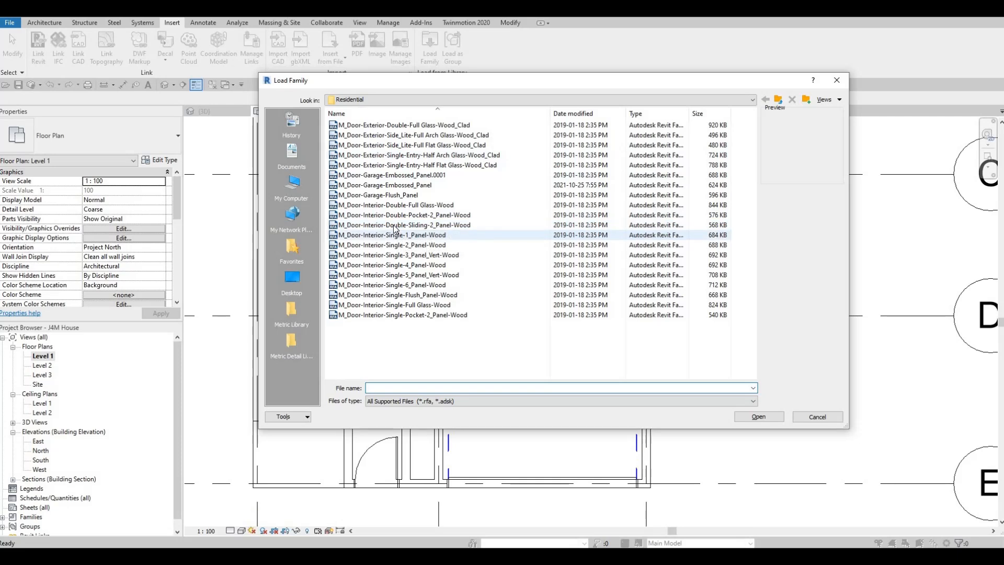
{"action": "left_click", "coordinate": [394, 226]}
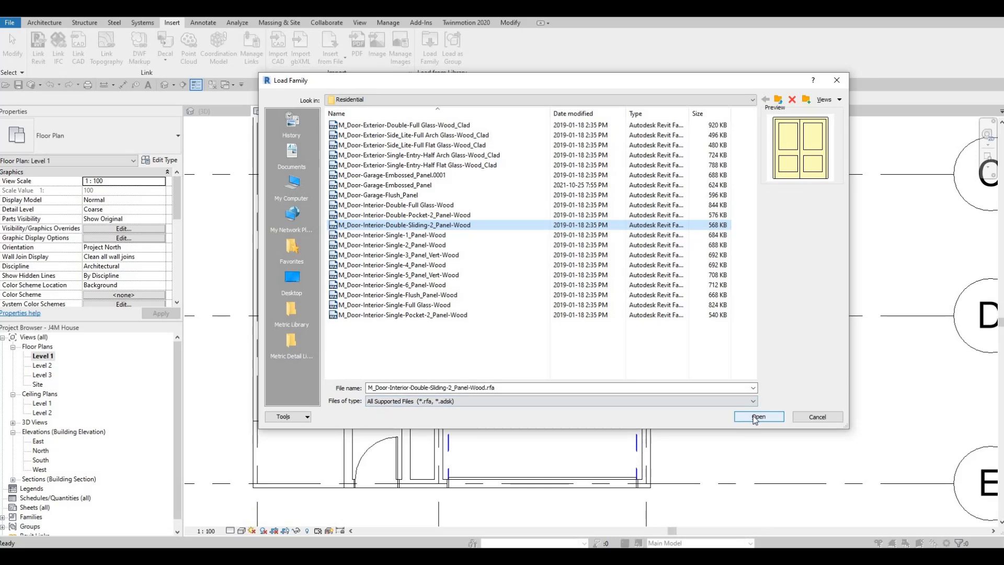
{"action": "key", "text": "Return"}
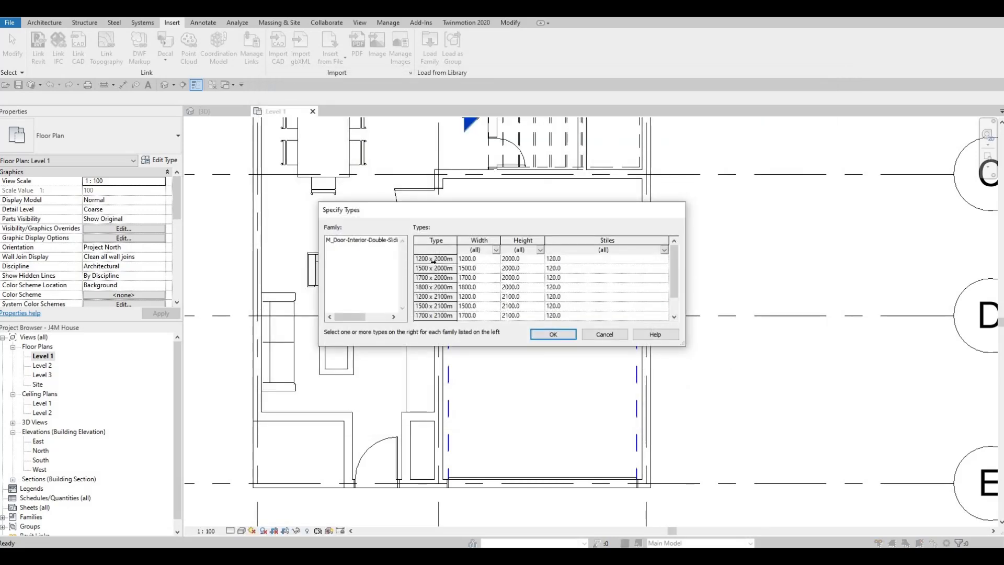
{"action": "scroll", "coordinate": [449, 308], "scroll_direction": "down", "scroll_amount": 1}
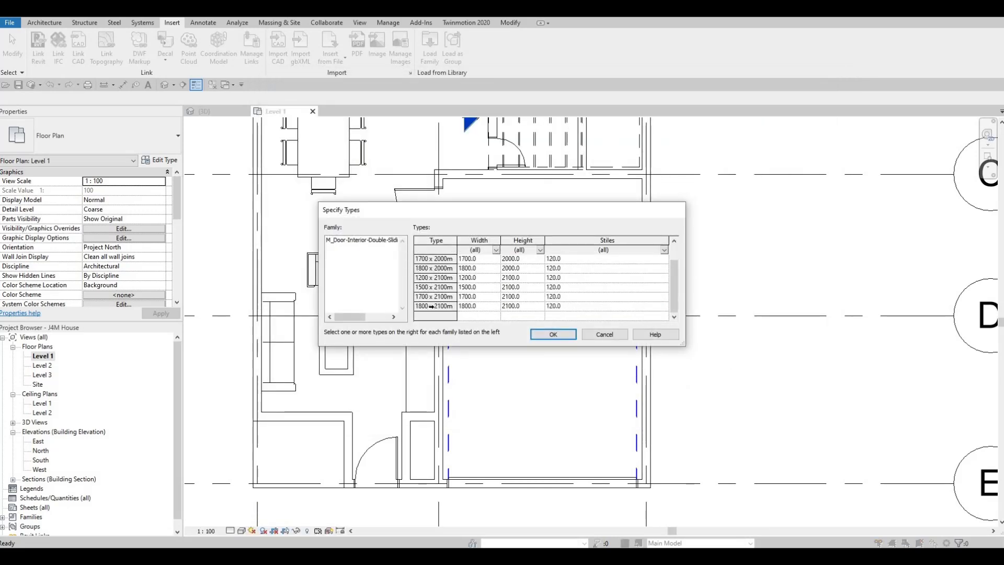
{"action": "key", "text": "ctrl+a"}
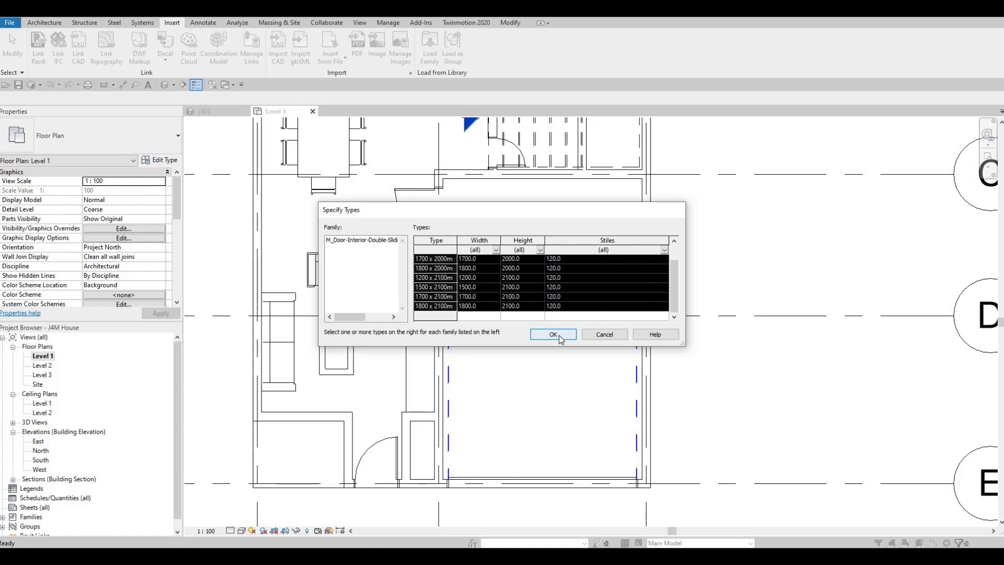
{"action": "key", "text": "Return"}
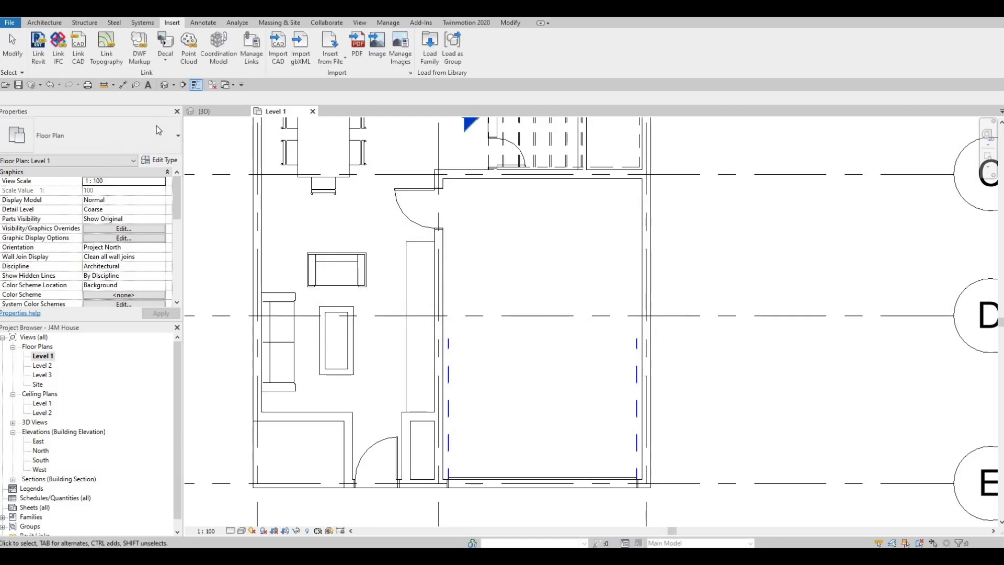
- Start placing a door in the Level 1 plan
{"action": "left_click", "coordinate": [50, 24]}
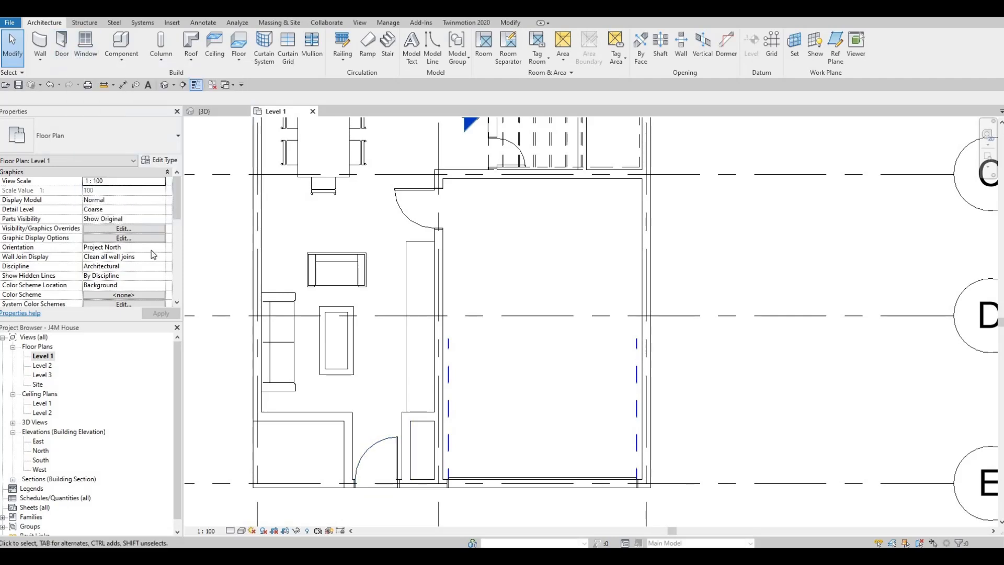
- Place an M_Door-Interior-Double-Sliding-2_Panel-Wood door of type 1200 x 2000mm in the wall between the living room and the garage
{"action": "key", "text": "d"}
{"action": "key", "text": "r"}
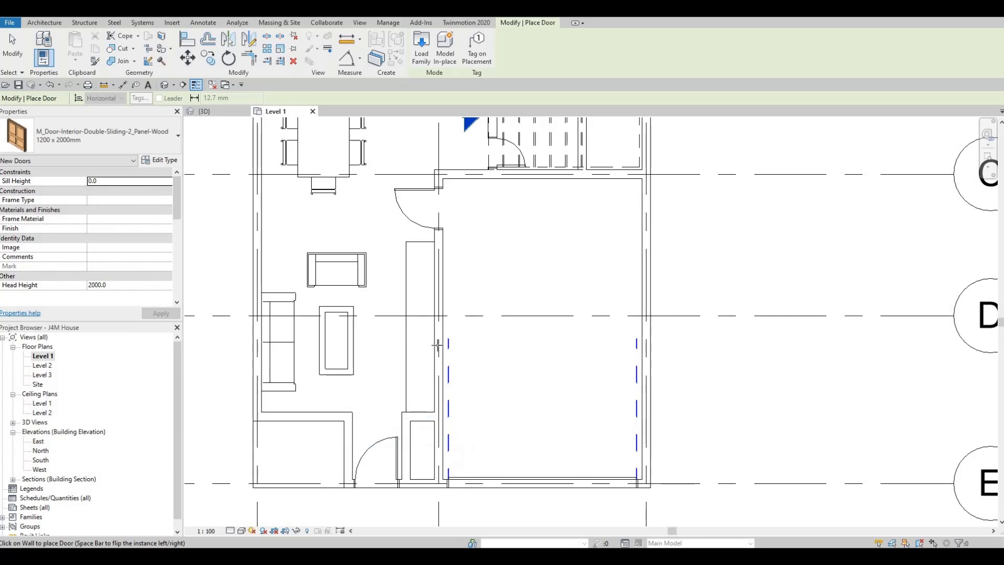
{"action": "left_click", "coordinate": [450, 364]}
{"action": "key", "text": "Escape"}
{"action": "key", "text": "Escape"}
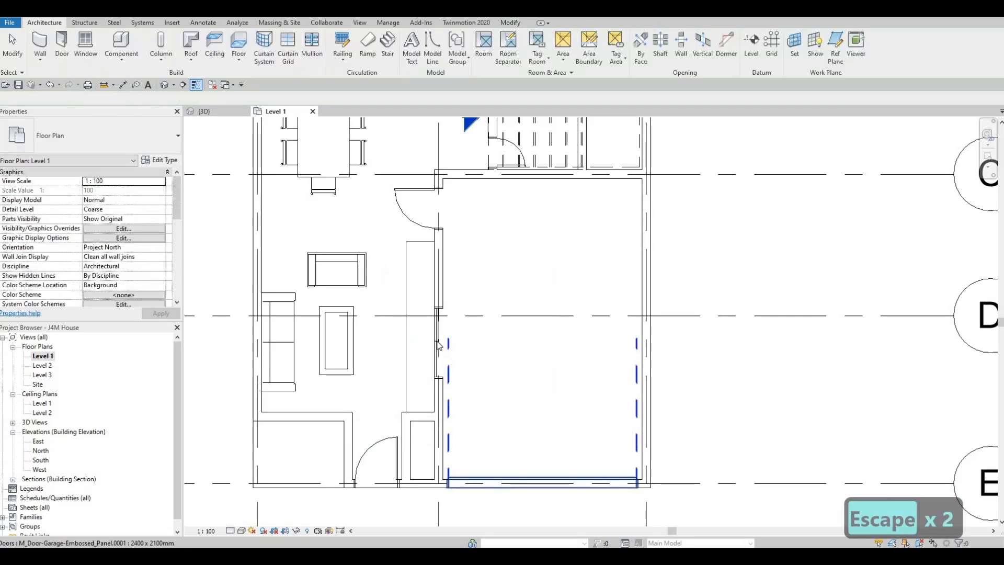
{"action": "key", "text": "Escape"}
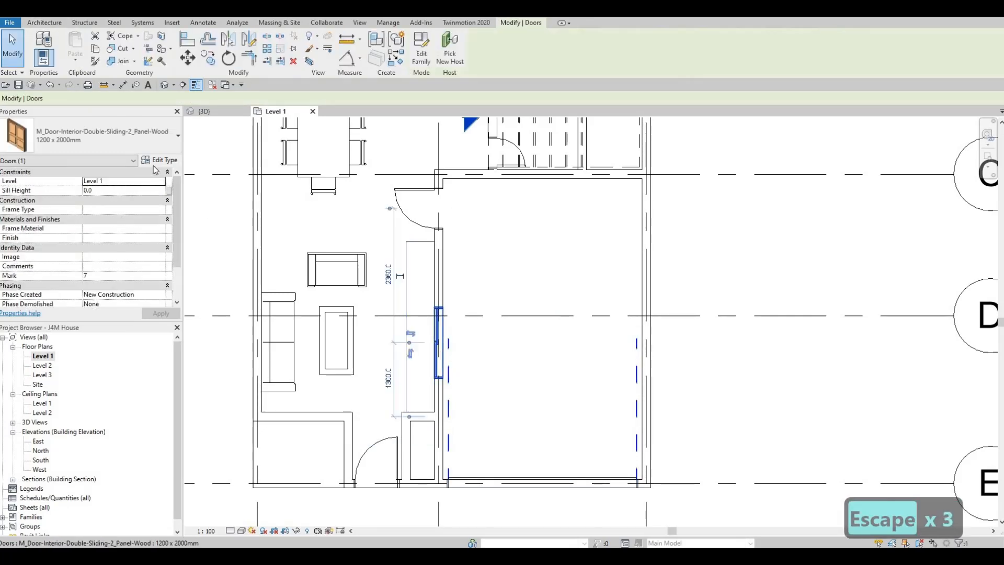
- Duplicate the double sliding door's type as 900 x 2000mm and set its width to 900
{"action": "left_click", "coordinate": [158, 159]}
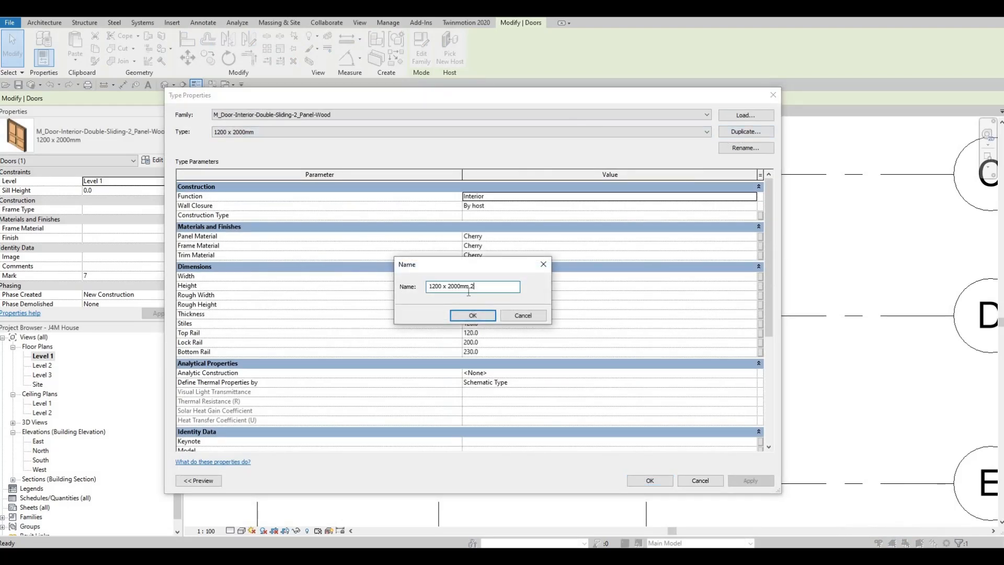
{"action": "key", "text": "BackSpace"}
{"action": "key", "text": "BackSpace"}
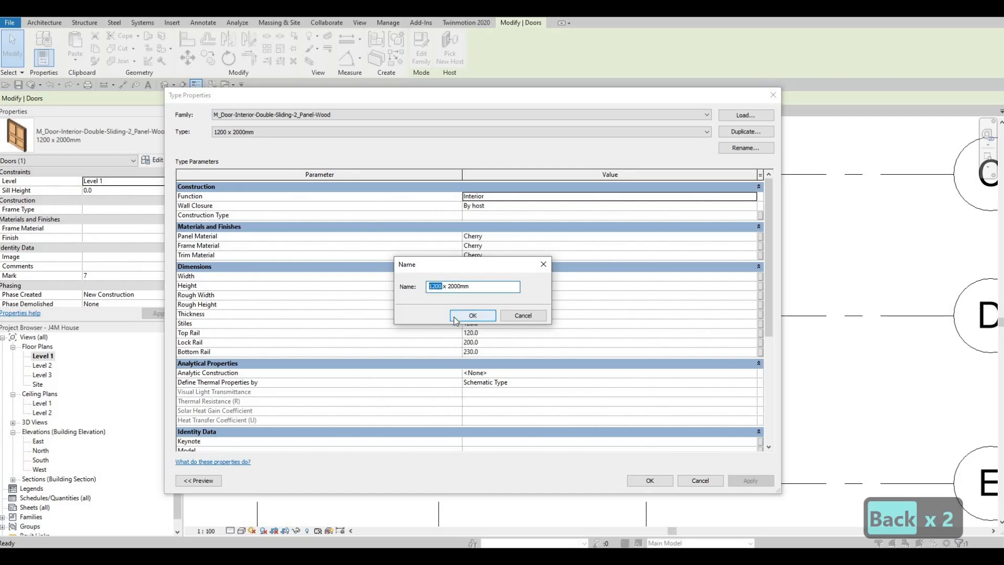
{"action": "type", "text": "900"}
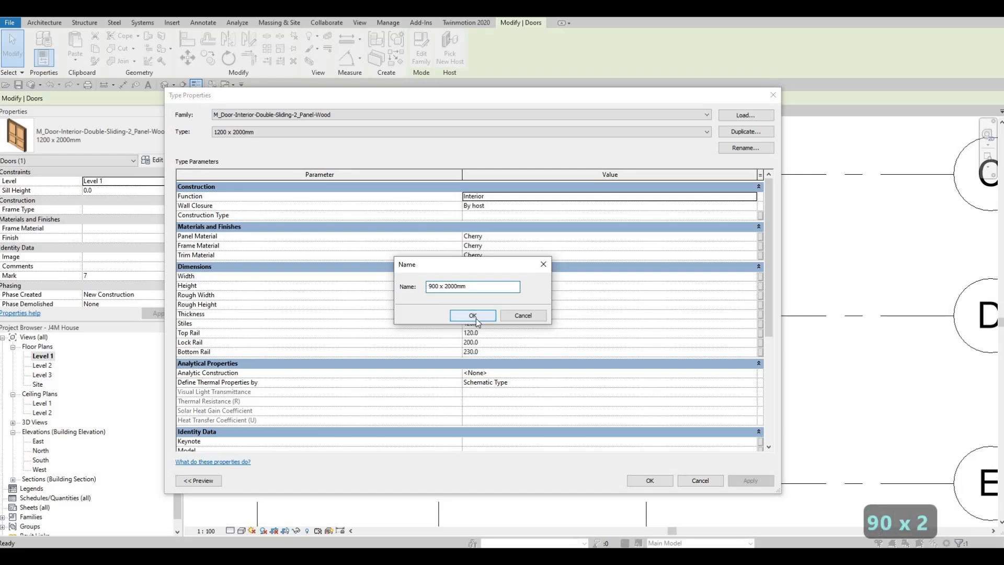
{"action": "left_click", "coordinate": [478, 320]}
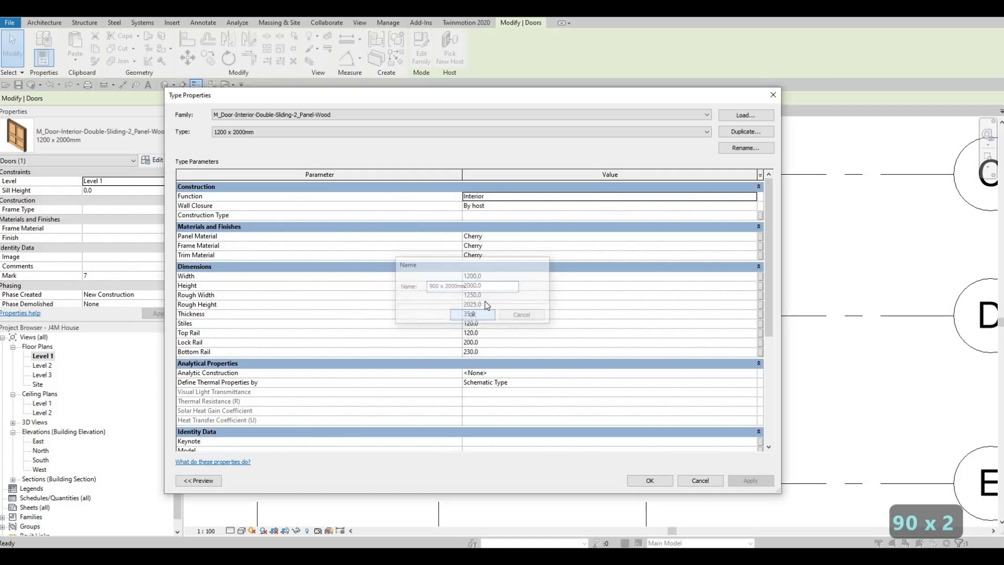
{"action": "left_click", "coordinate": [499, 279]}
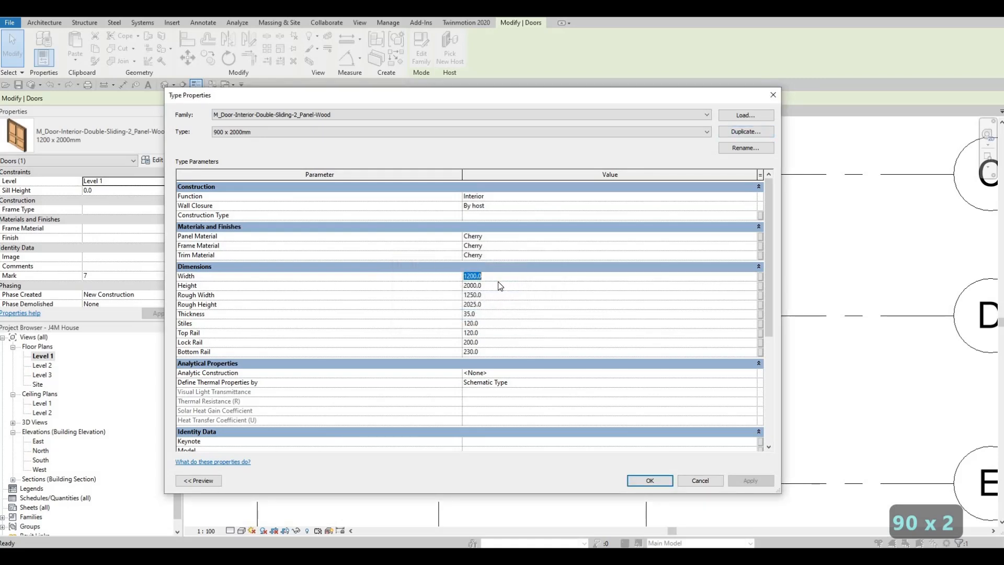
{"action": "type", "text": "900"}
{"action": "key", "text": "Return"}
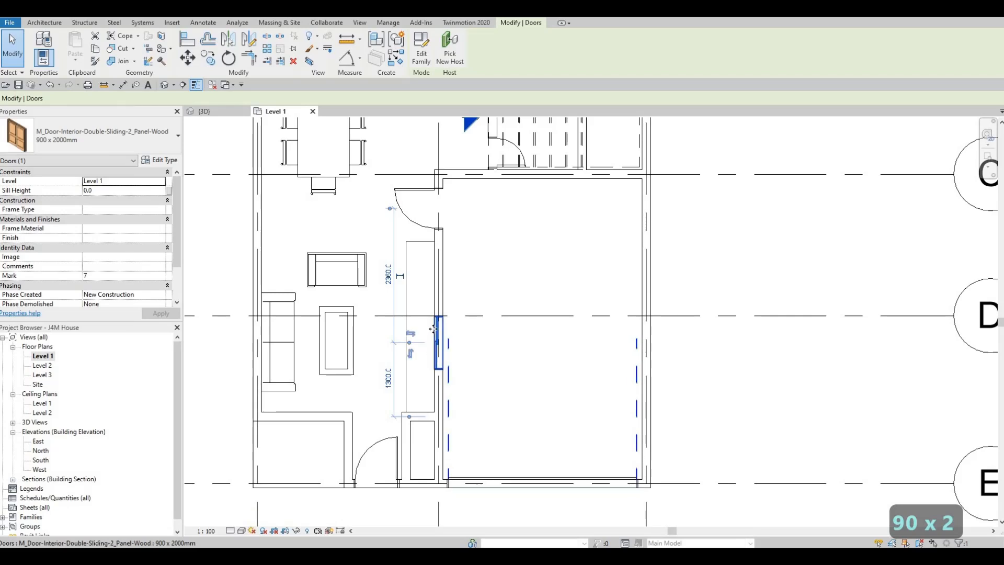
{"action": "key", "text": "Escape"}
{"action": "key", "text": "Escape"}
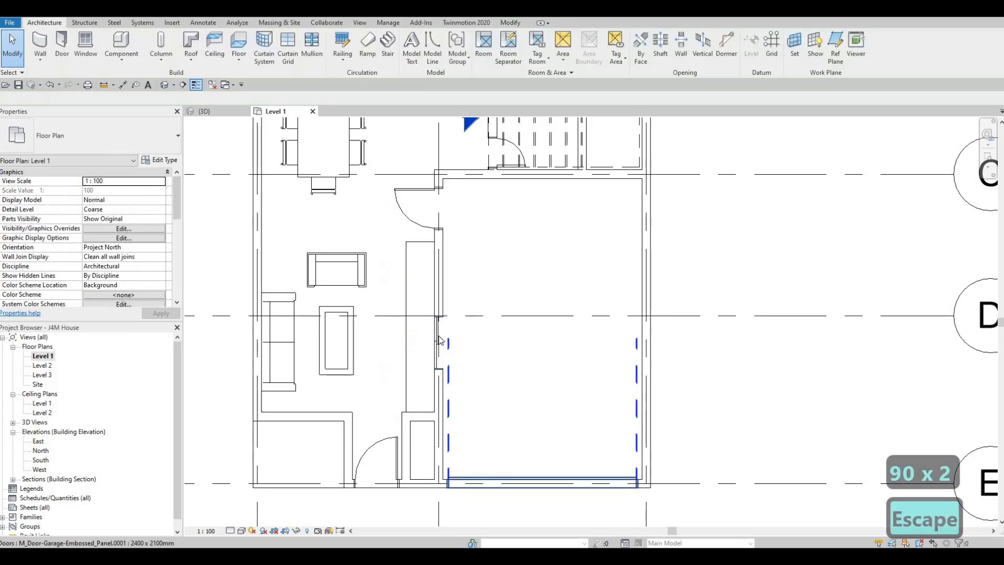
- Rehost the 900 x 2000mm double sliding door to the closet wall facing the entry
{"action": "left_click", "coordinate": [438, 330]}
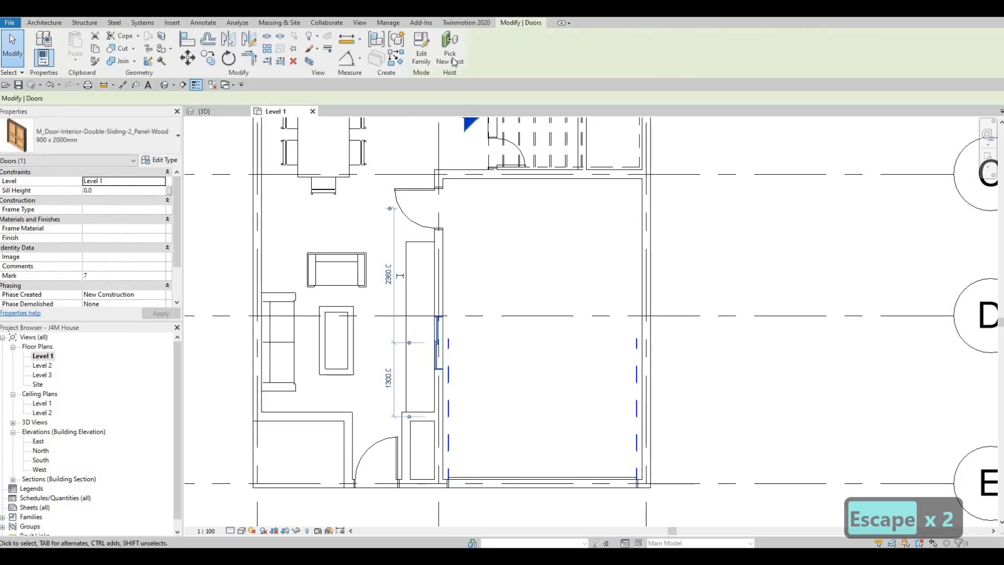
{"action": "left_click", "coordinate": [453, 61]}
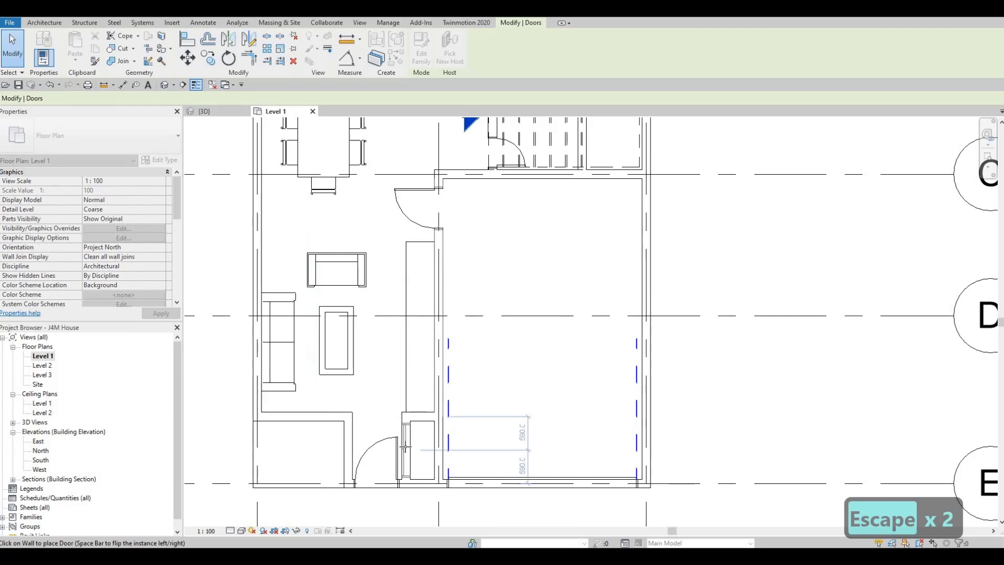
{"action": "left_click", "coordinate": [403, 439]}
{"action": "scroll", "coordinate": [400, 449], "scroll_direction": "up", "scroll_amount": 4}
{"action": "key", "text": "Escape"}
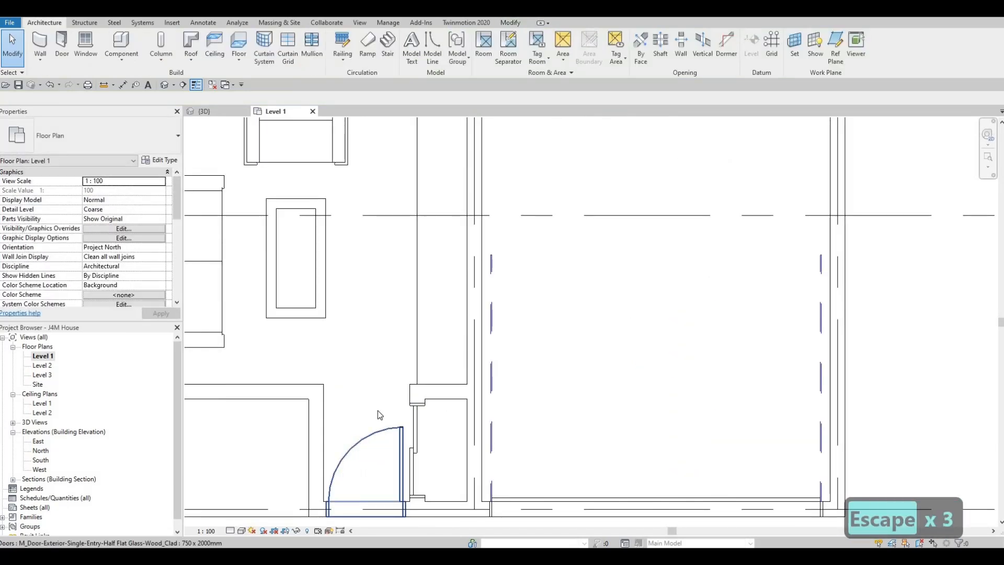
{"action": "scroll", "coordinate": [377, 370], "scroll_direction": "down", "scroll_amount": 2}
{"action": "scroll", "coordinate": [384, 385], "scroll_direction": "down", "scroll_amount": 4}
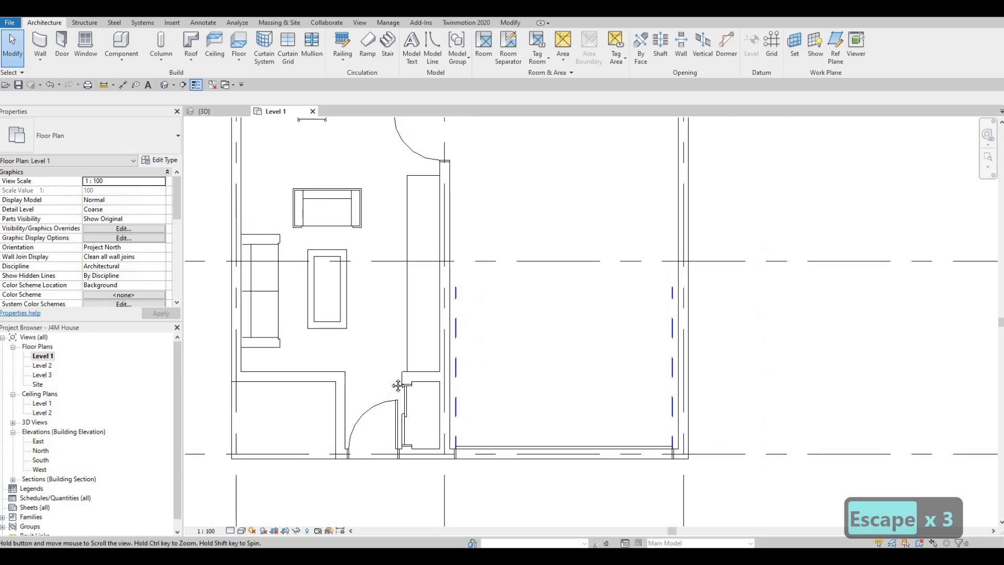
{"action": "key", "text": "Escape"}
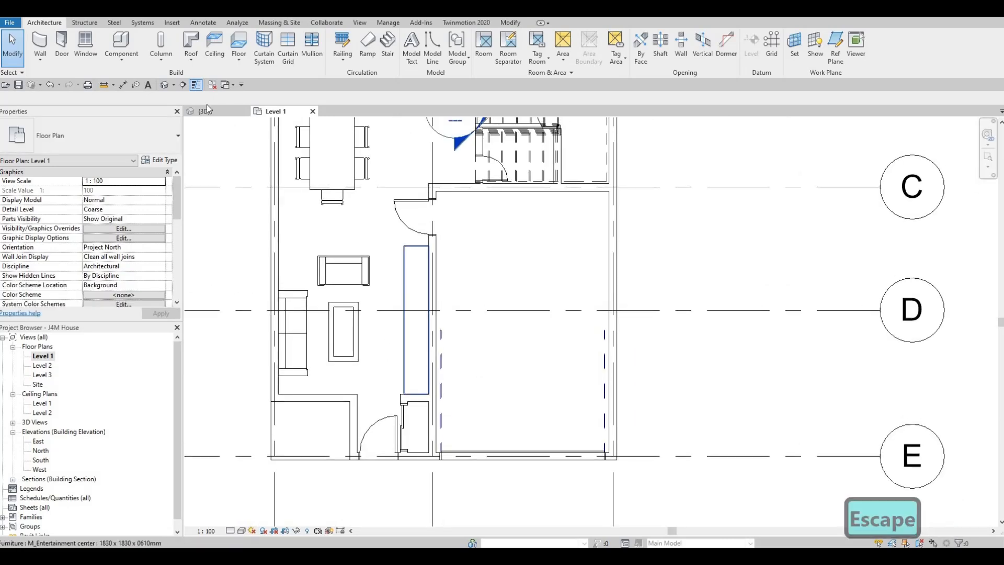
- Draw two parallel detail lines in the <Demolished> line style, each about 1030 mm long, between the end walls of the entry closet
{"action": "left_click", "coordinate": [204, 23]}
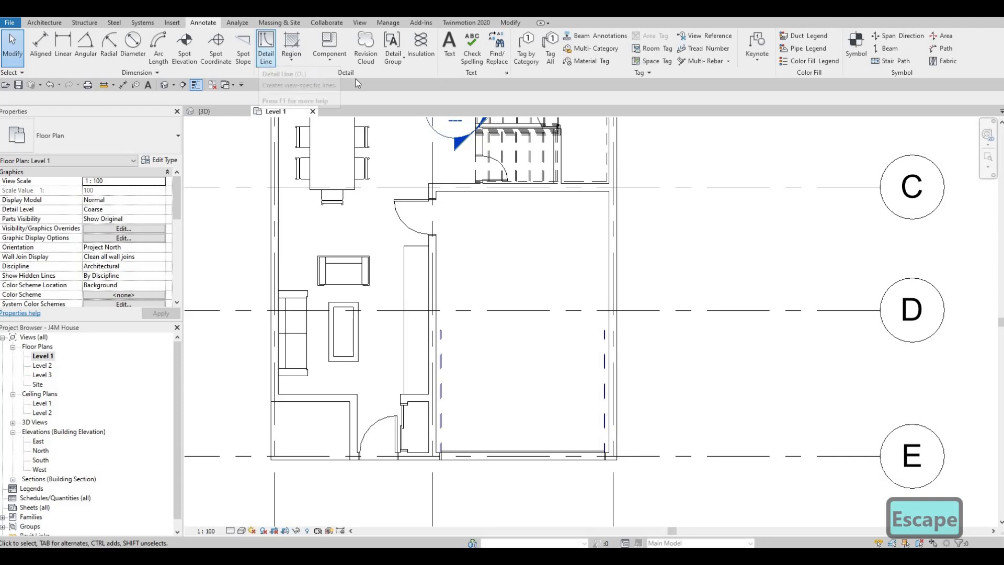
{"action": "left_click", "coordinate": [507, 56]}
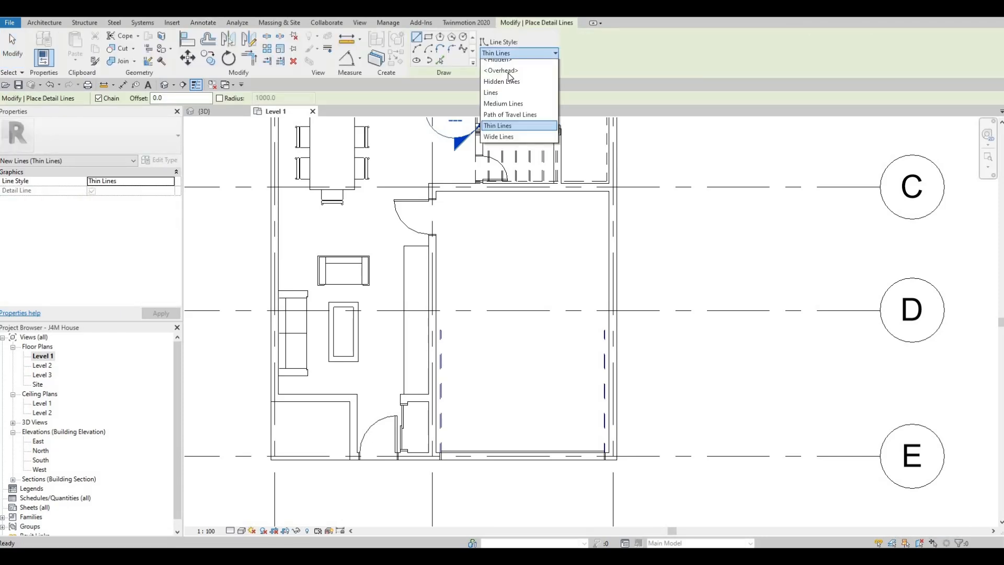
{"action": "scroll", "coordinate": [510, 79], "scroll_direction": "up", "scroll_amount": 3}
{"action": "left_click", "coordinate": [509, 85]}
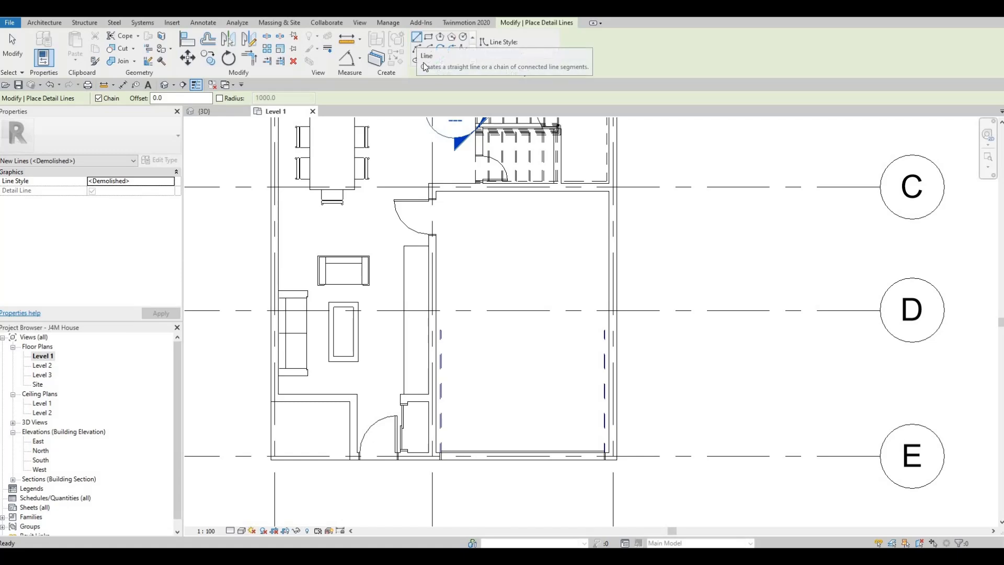
{"action": "scroll", "coordinate": [411, 412], "scroll_direction": "up", "scroll_amount": 3}
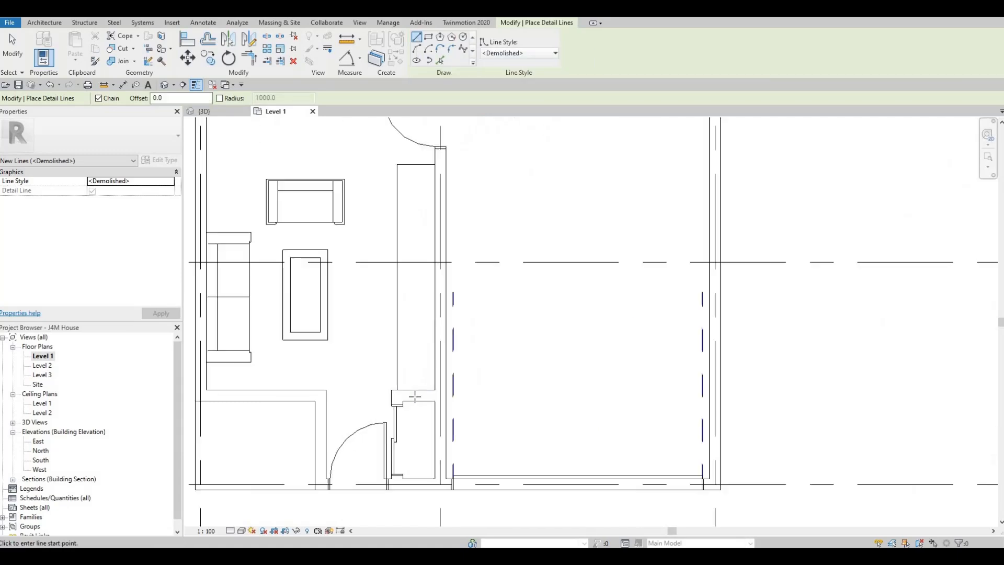
{"action": "left_click", "coordinate": [415, 402]}
{"action": "left_click", "coordinate": [415, 513]}
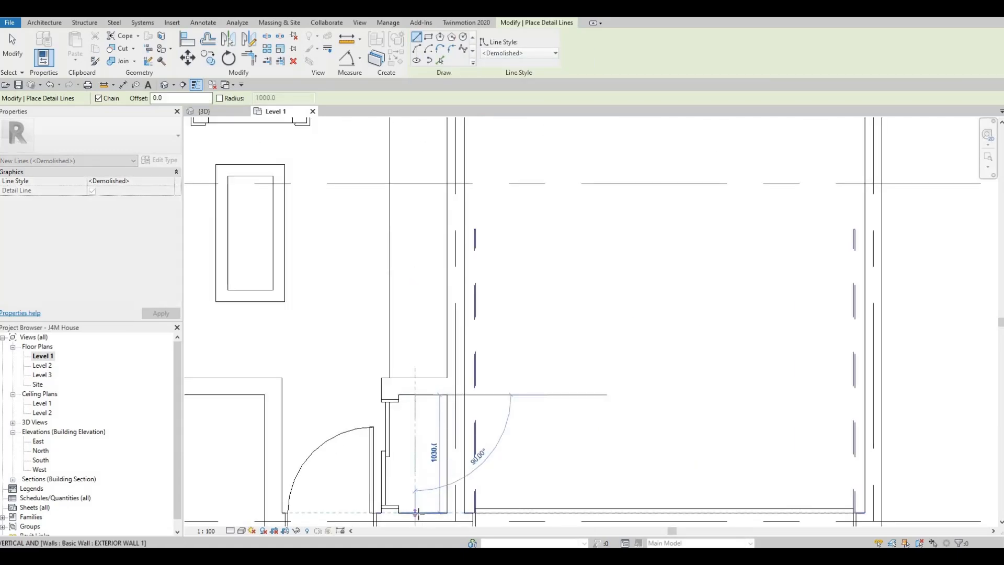
{"action": "key", "text": "Escape"}
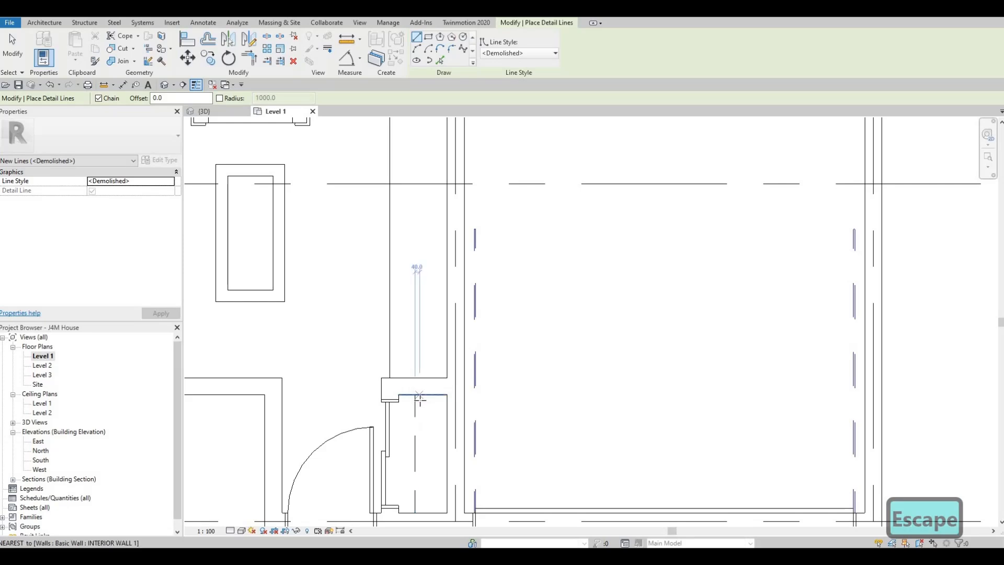
{"action": "left_click", "coordinate": [422, 398]}
{"action": "left_click", "coordinate": [423, 512]}
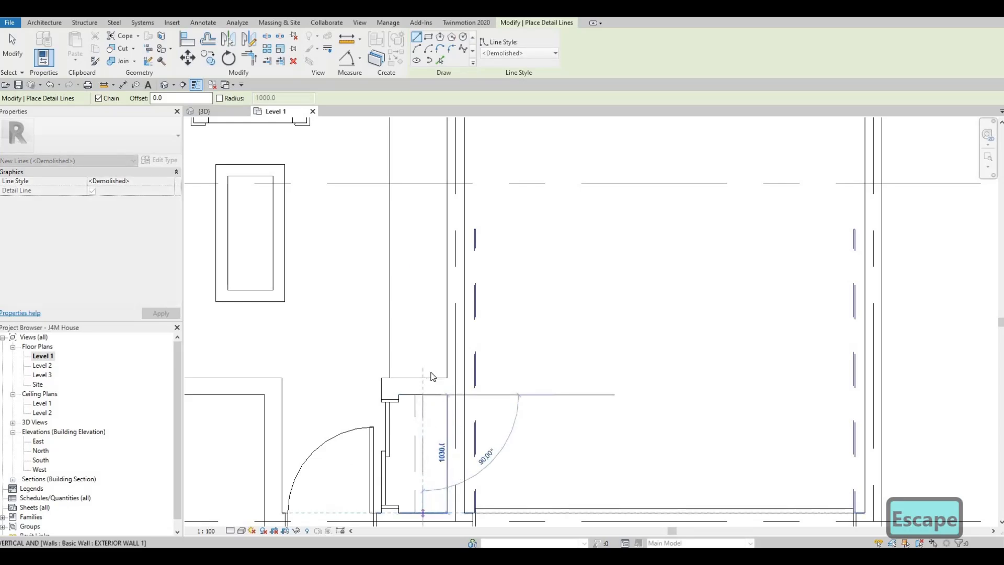
{"action": "key", "text": "Escape"}
{"action": "key", "text": "Escape"}
- Load the M_Toilet-Domestic-2D family from the Water Closets folder of the architectural plumbing fixtures library
{"action": "scroll", "coordinate": [455, 327], "scroll_direction": "down", "scroll_amount": 3}
{"action": "middle_click_drag", "start_coordinate": [455, 328], "coordinate": [435, 383]}
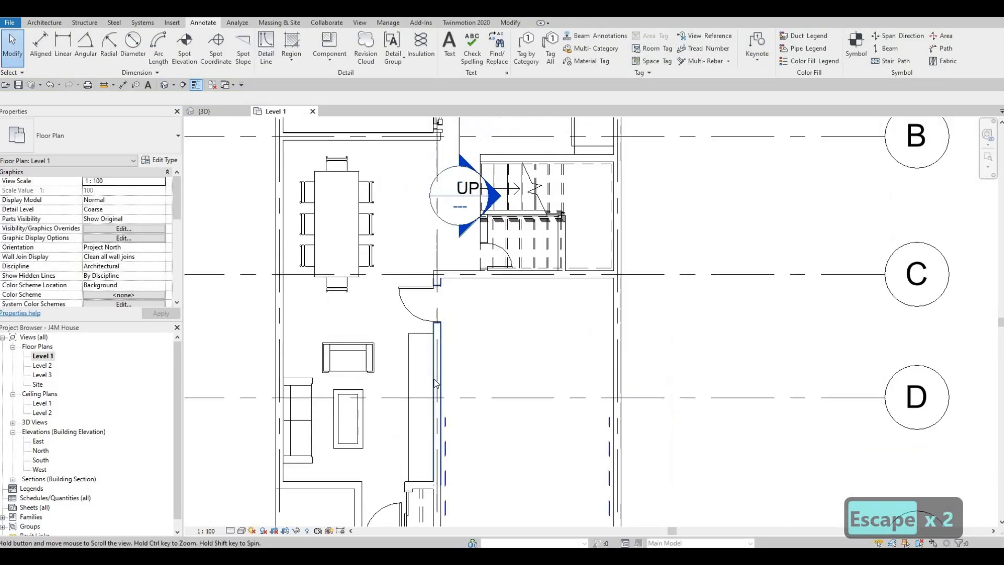
{"action": "middle_click_drag", "start_coordinate": [478, 305], "coordinate": [433, 367]}
{"action": "scroll", "coordinate": [469, 294], "scroll_direction": "up", "scroll_amount": 2}
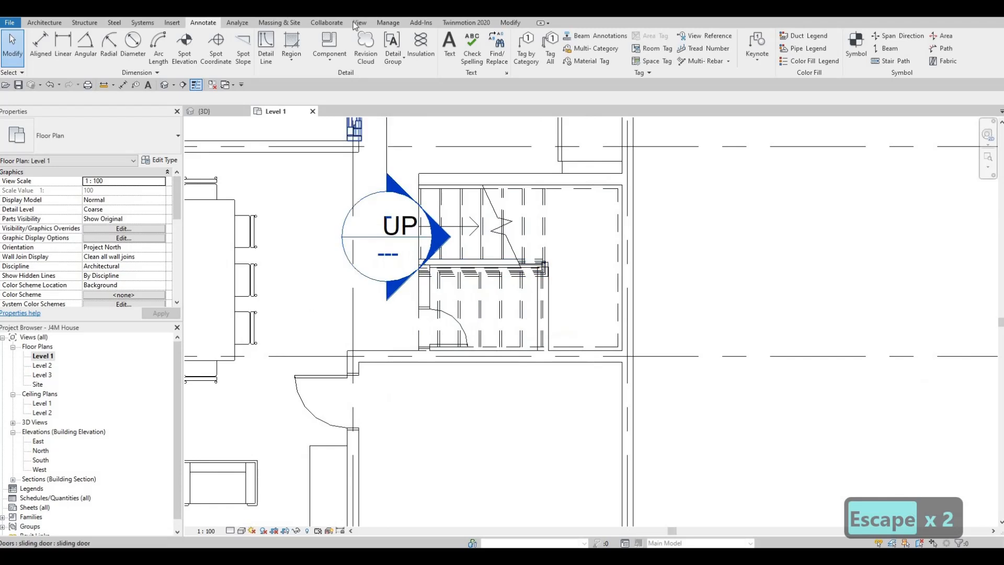
{"action": "scroll", "coordinate": [445, 281], "scroll_direction": "down", "scroll_amount": 2}
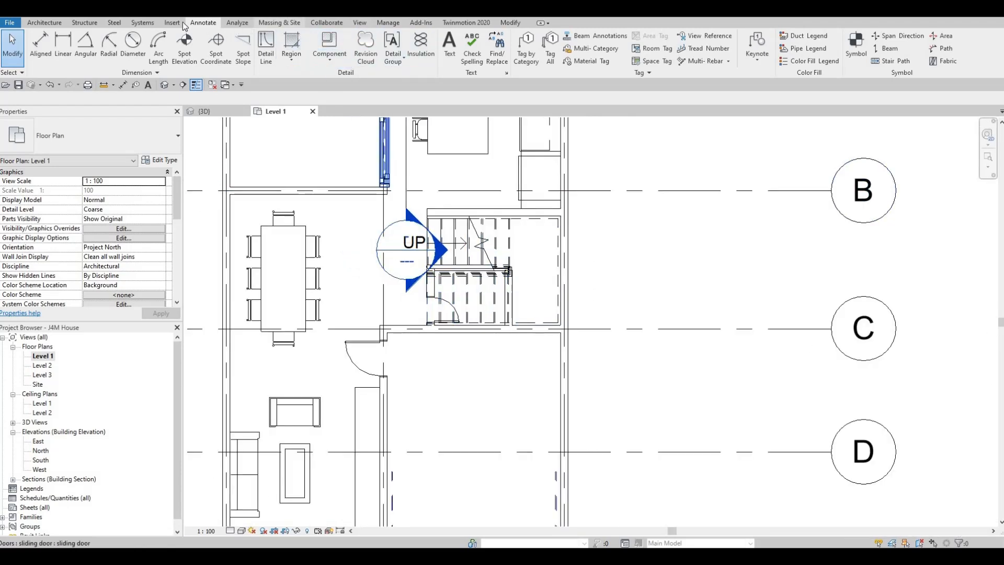
{"action": "scroll", "coordinate": [438, 59], "scroll_direction": "up", "scroll_amount": 1}
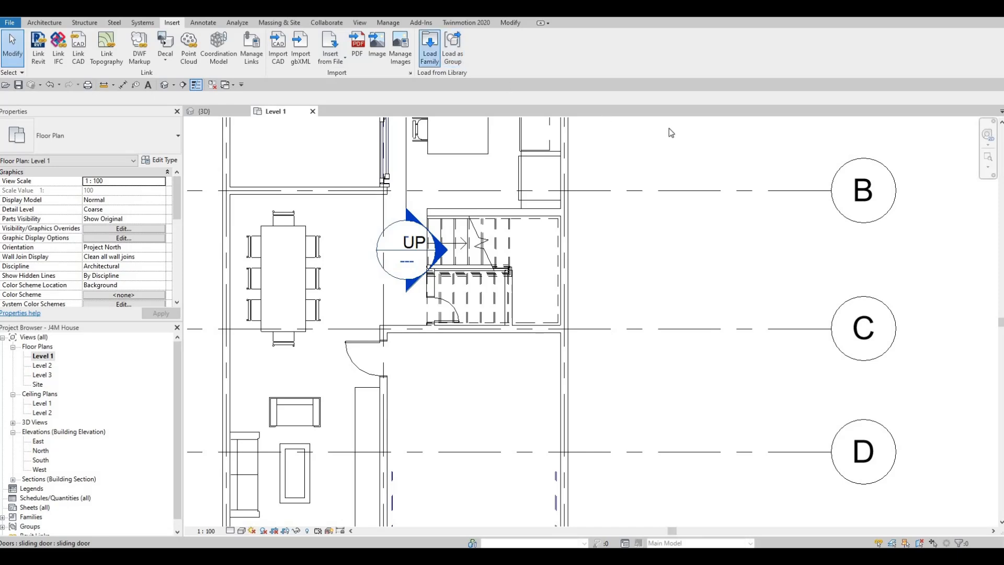
{"action": "left_click", "coordinate": [778, 101]}
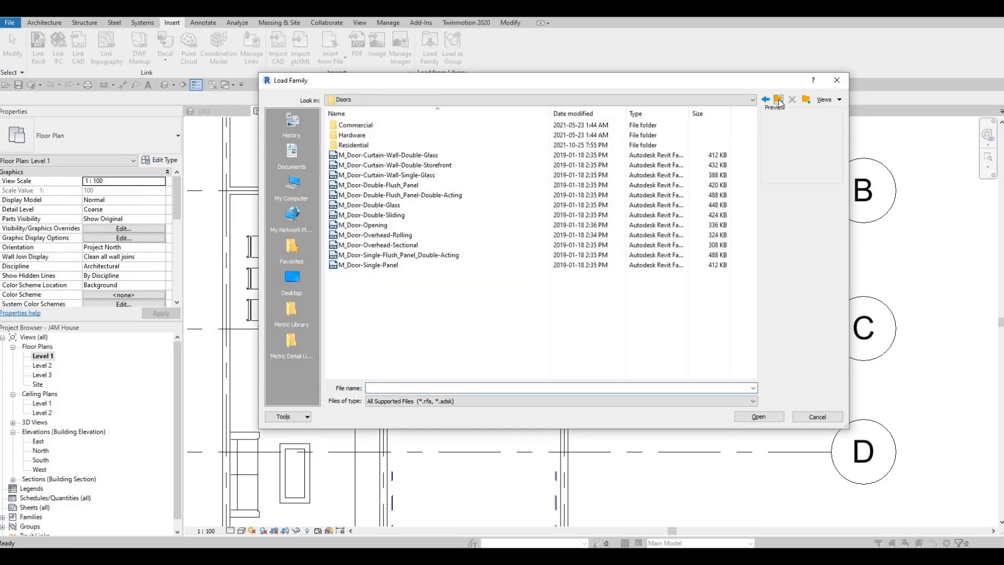
{"action": "left_click", "coordinate": [778, 100]}
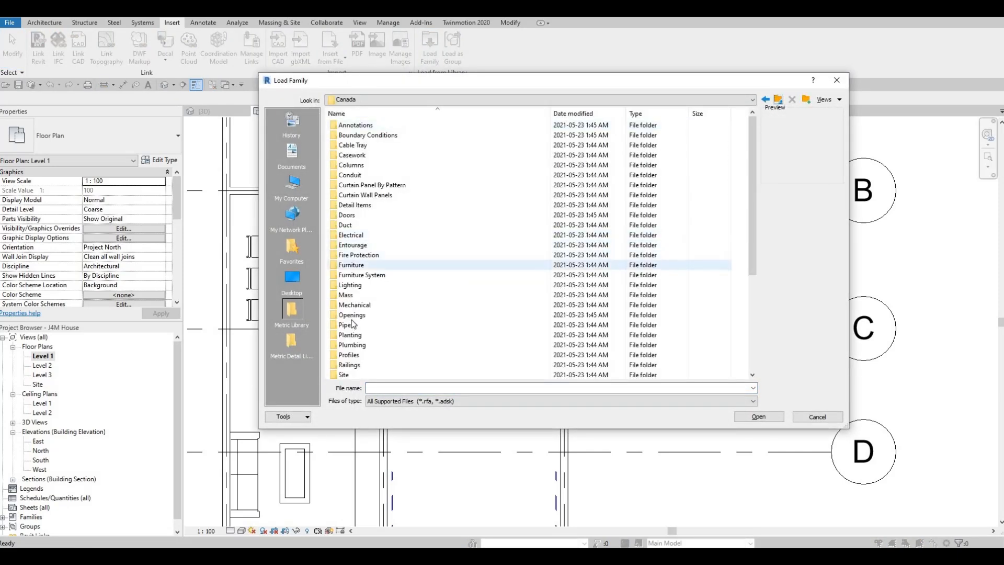
{"action": "double_click", "coordinate": [352, 345]}
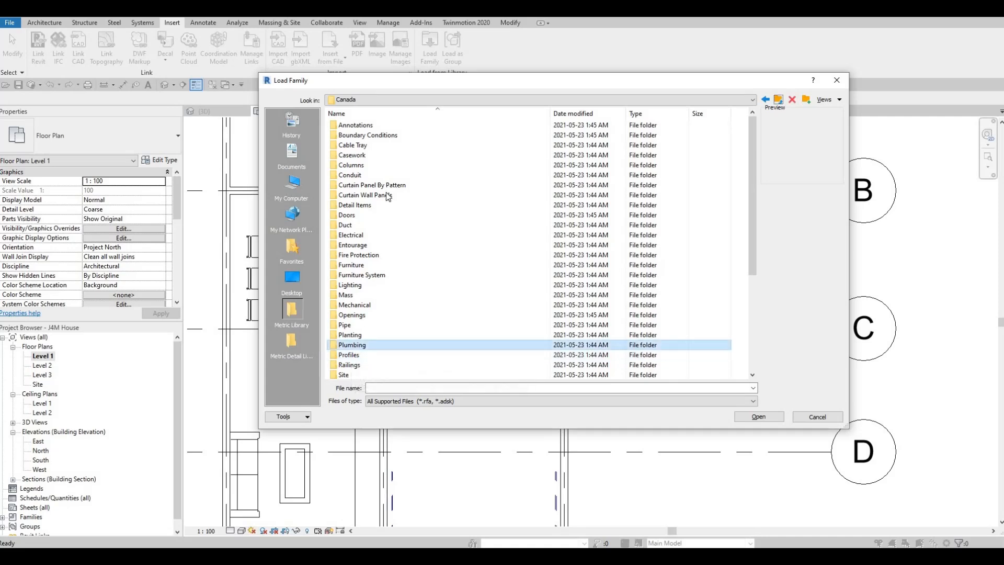
{"action": "double_click", "coordinate": [372, 127]}
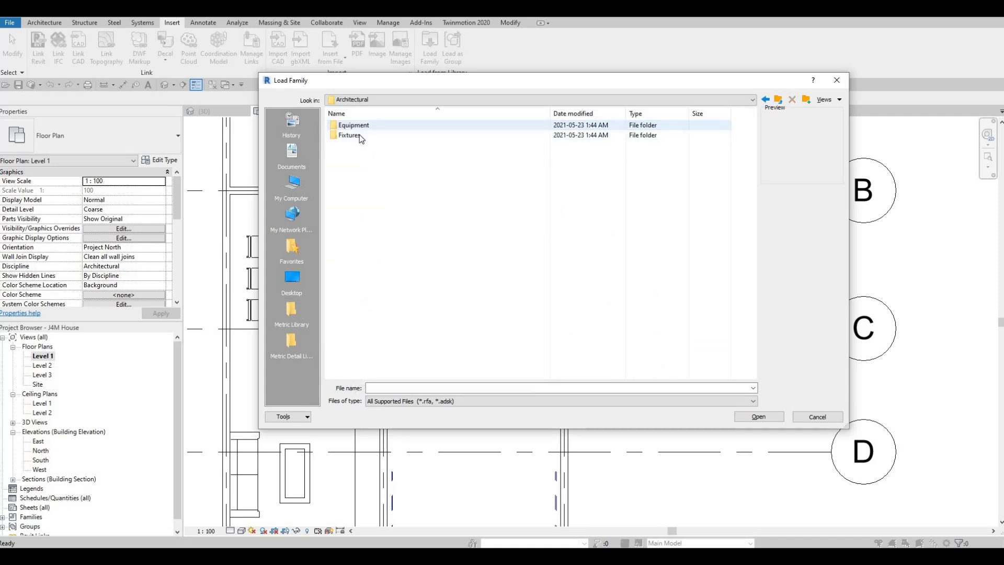
{"action": "left_click", "coordinate": [360, 134]}
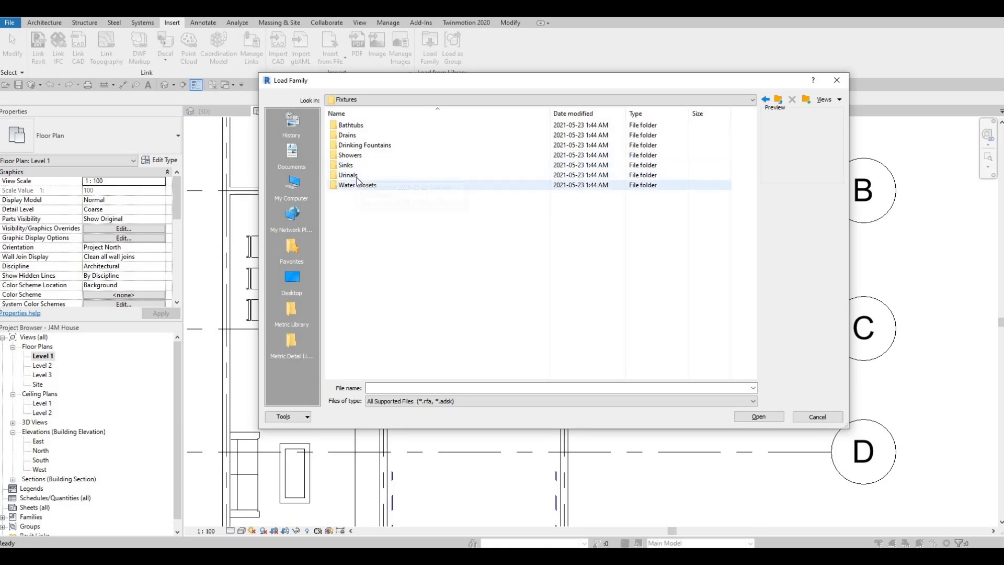
{"action": "double_click", "coordinate": [357, 184]}
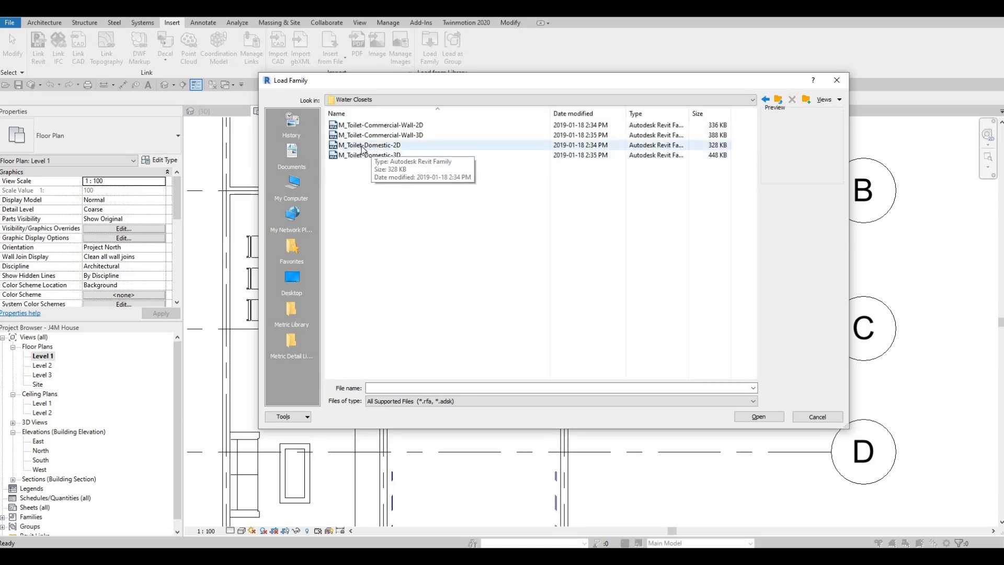
{"action": "left_click", "coordinate": [349, 146]}
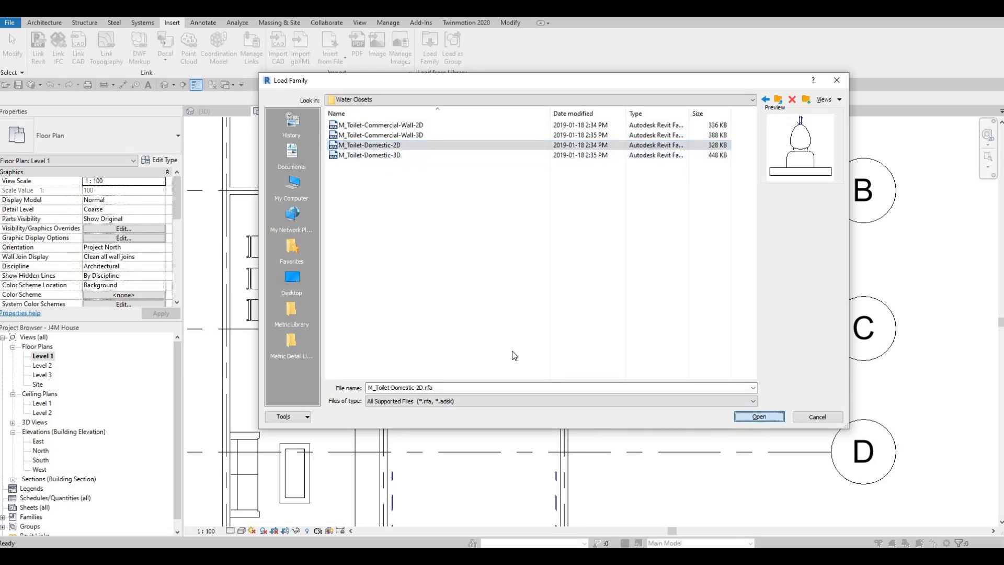
{"action": "key", "text": "Return"}
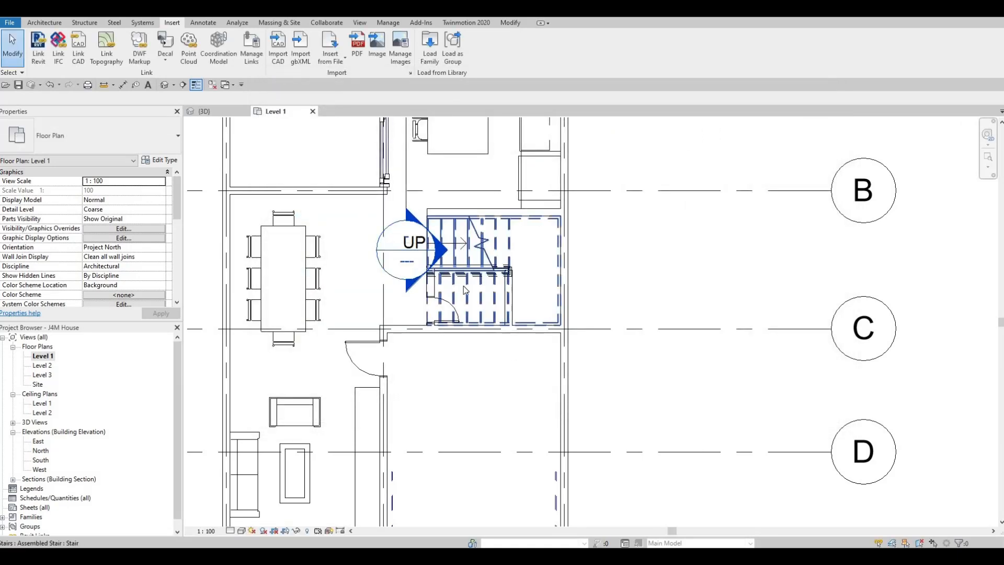
- Place the M_Toilet-Domestic-2D on the wall opposite the door in the room under the stairs
{"action": "scroll", "coordinate": [489, 292], "scroll_direction": "up", "scroll_amount": 3}
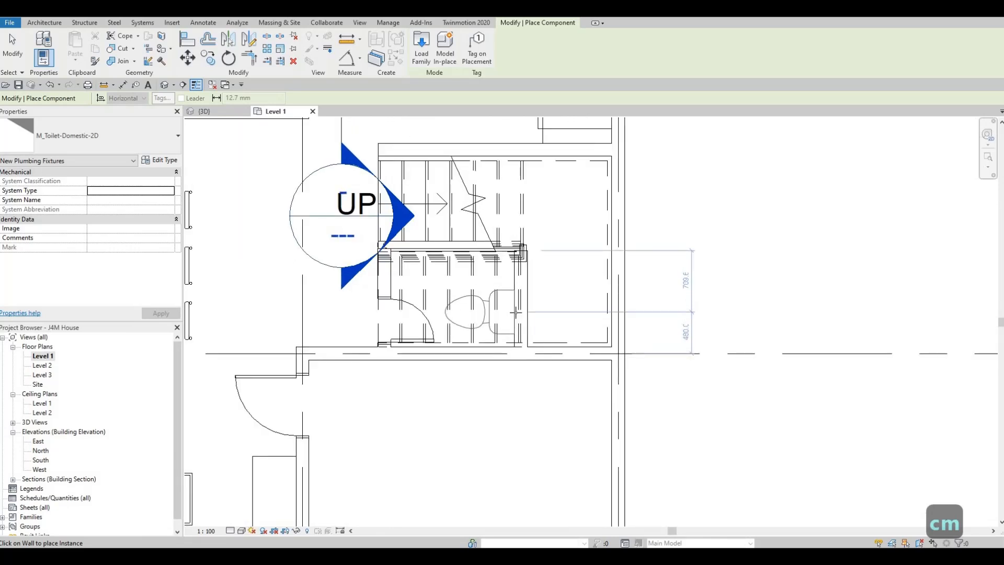
{"action": "key", "text": "Escape"}
{"action": "key", "text": "Escape"}
{"action": "key", "text": "Escape"}
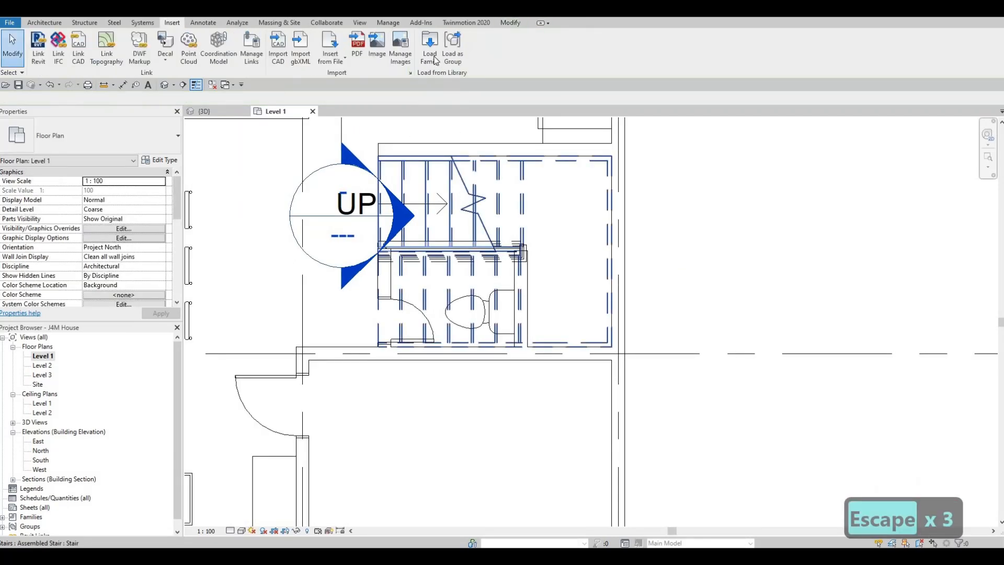
- Load the M_Sink Vanity-Round family from the Sinks folder of the plumbing fixtures library
{"action": "left_click", "coordinate": [432, 57]}
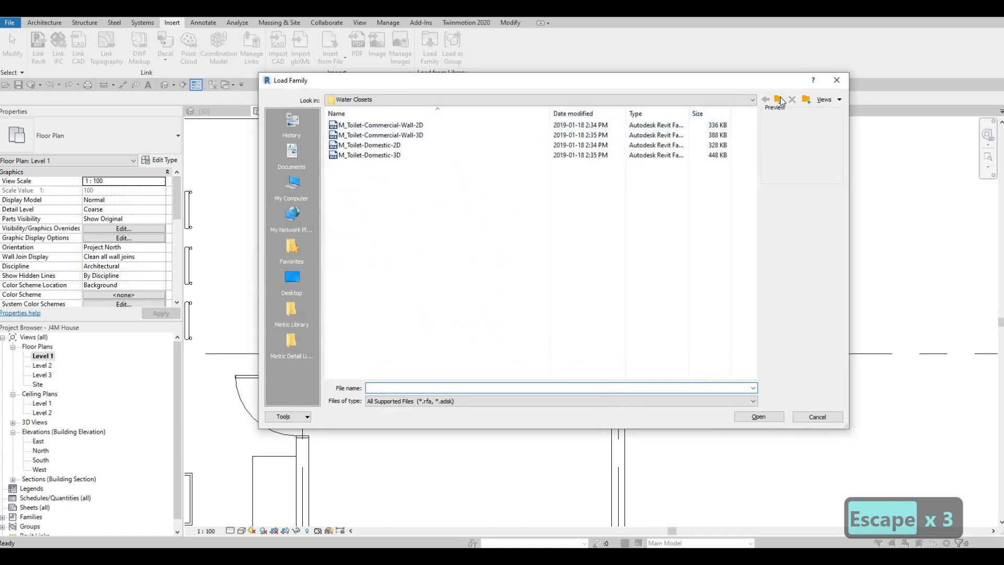
{"action": "key", "text": "BackSpace"}
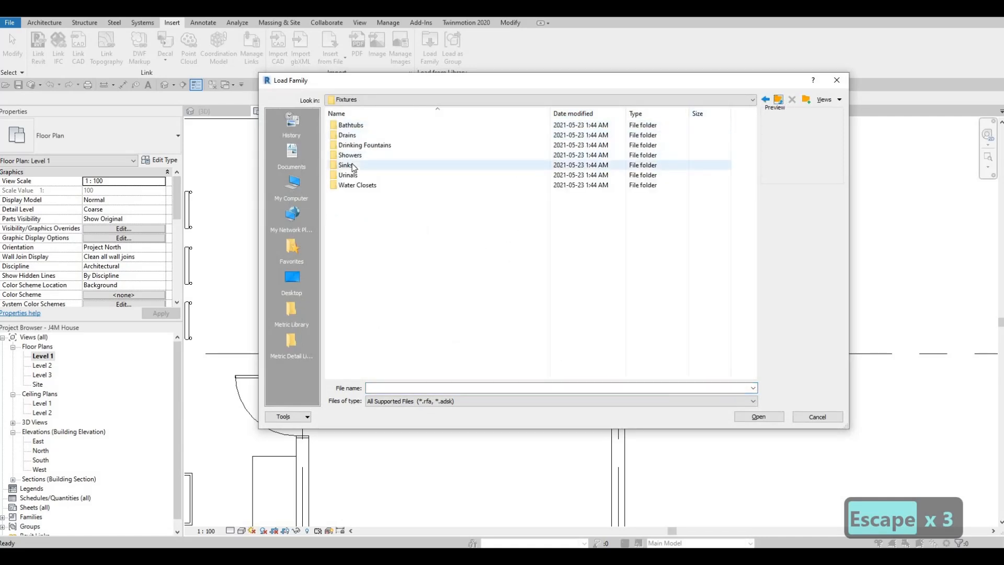
{"action": "double_click", "coordinate": [346, 165]}
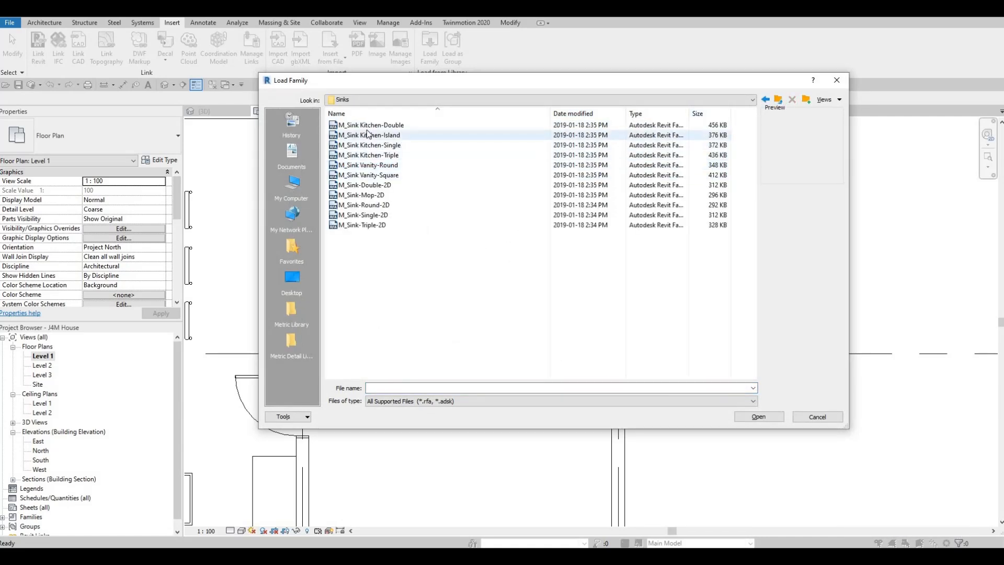
{"action": "key", "text": "Down"}
{"action": "key", "text": "Down"}
{"action": "key", "text": "Down"}
{"action": "key", "text": "Down"}
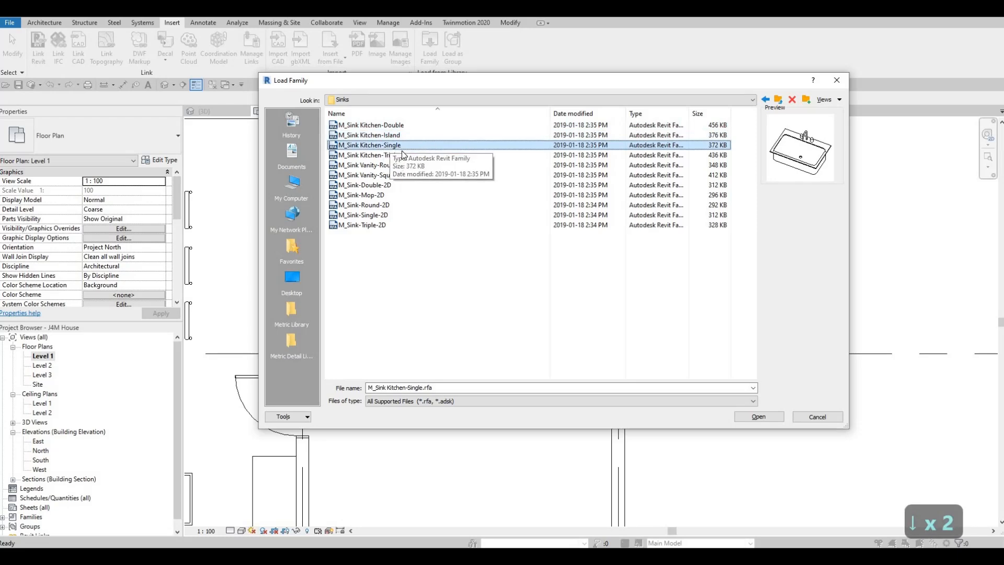
{"action": "key", "text": "Down"}
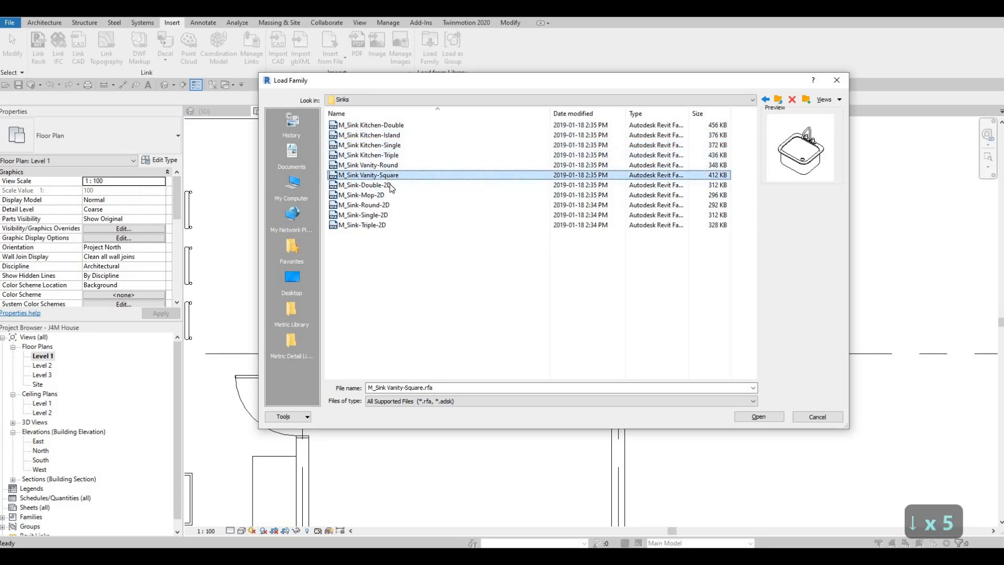
{"action": "key", "text": "Up"}
{"action": "key", "text": "Down"}
{"action": "key", "text": "Down"}
{"action": "key", "text": "Down"}
{"action": "key", "text": "Down"}
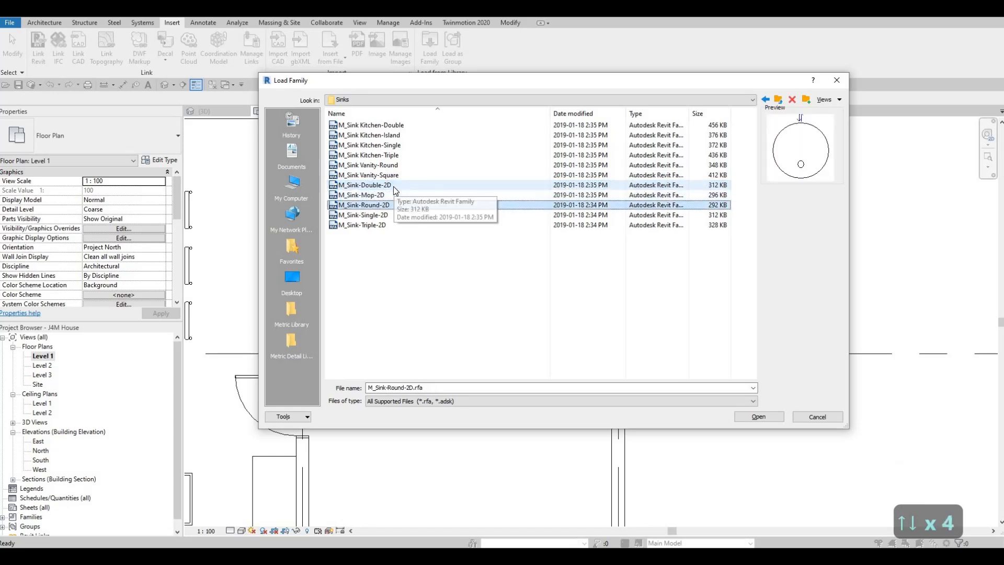
{"action": "key", "text": "Up"}
{"action": "key", "text": "Up"}
{"action": "key", "text": "Up"}
{"action": "key", "text": "Up"}
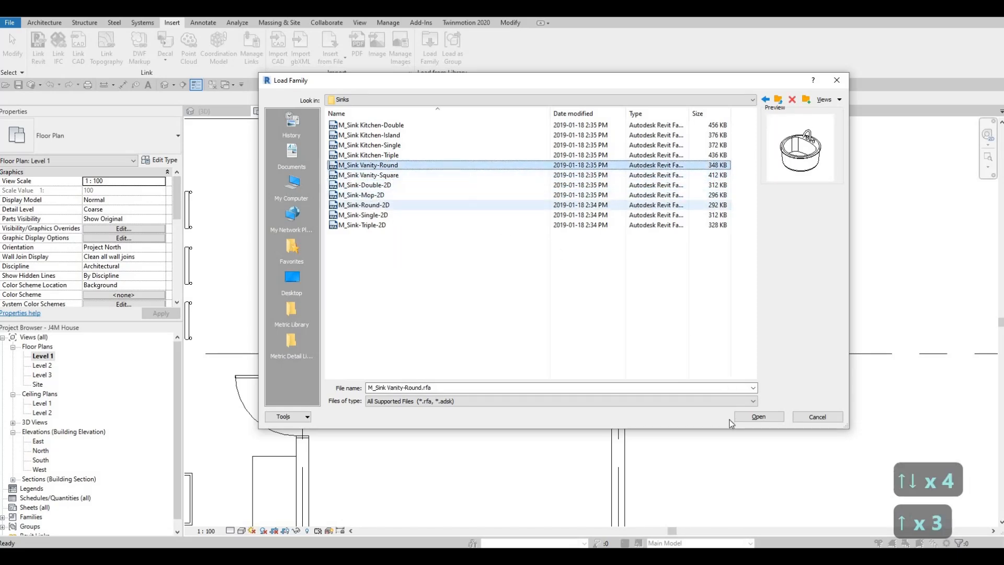
{"action": "left_click", "coordinate": [756, 417]}
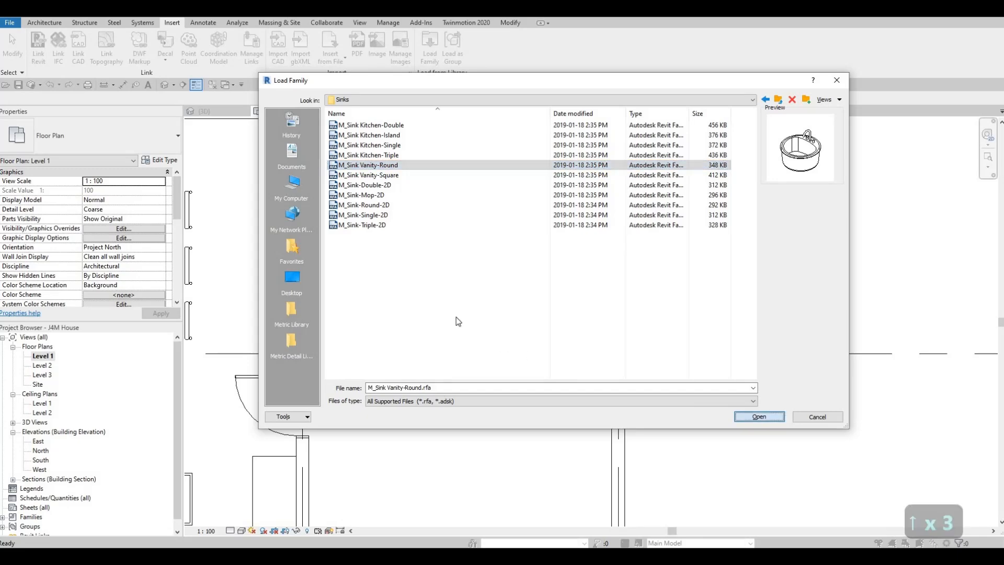
- Place the 482 x 482mm M_Sink Vanity-Round against the stair-side wall of the toilet room, beside the door
{"action": "key", "text": "c"}
{"action": "key", "text": "m"}
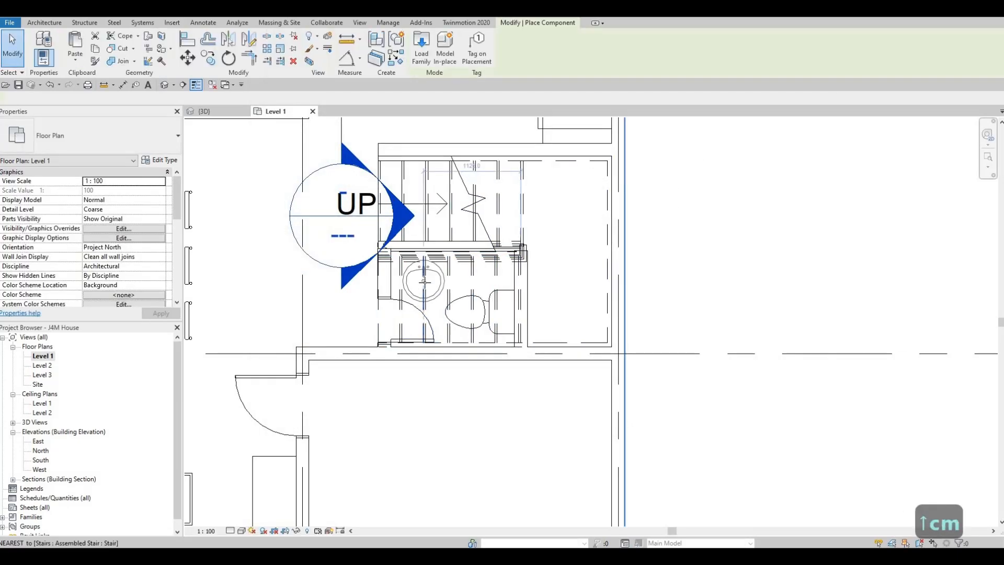
{"action": "scroll", "coordinate": [424, 284], "scroll_direction": "up", "scroll_amount": 2}
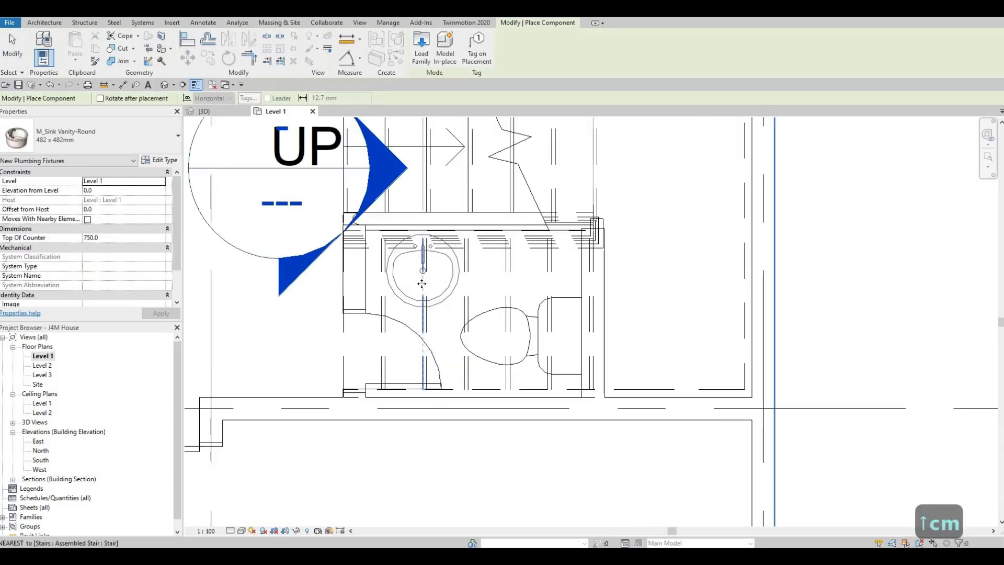
{"action": "key", "text": "Escape"}
{"action": "key", "text": "Escape"}
{"action": "key", "text": "Escape"}
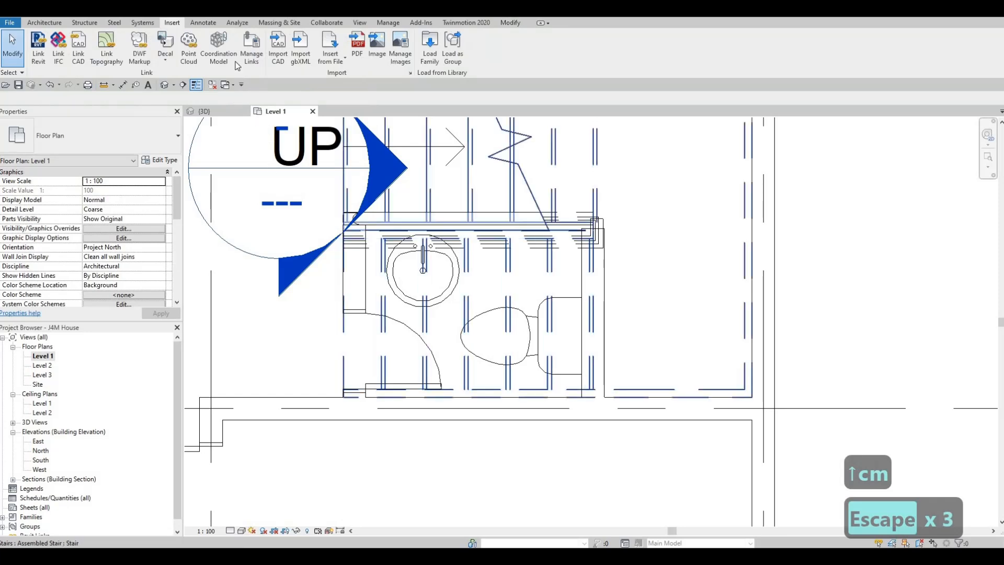
- Outline the sink counter with Thin Lines detail lines, a front edge about 653 mm long and a perpendicular return about 460 mm to the wall
{"action": "left_click", "coordinate": [204, 23]}
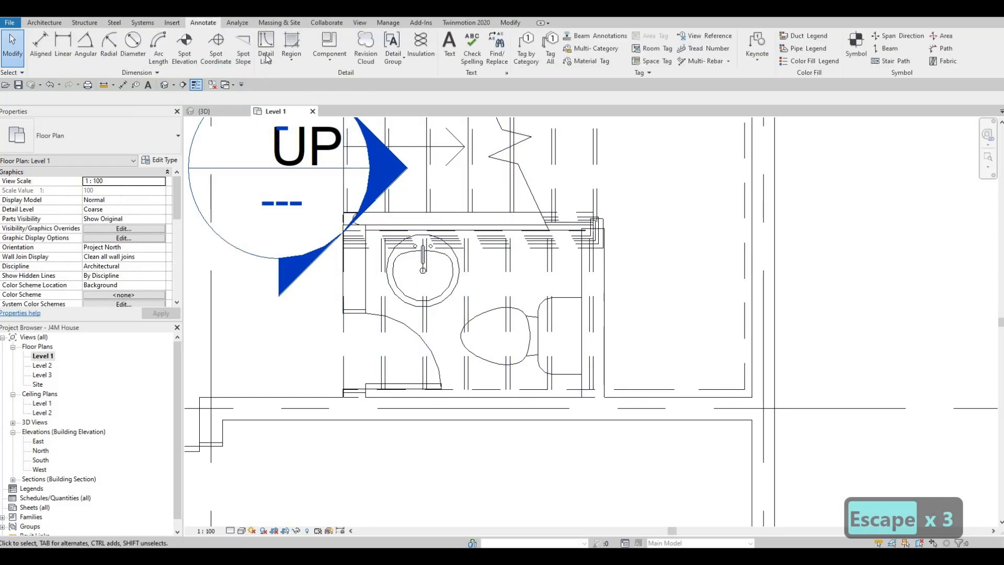
{"action": "left_click", "coordinate": [265, 56]}
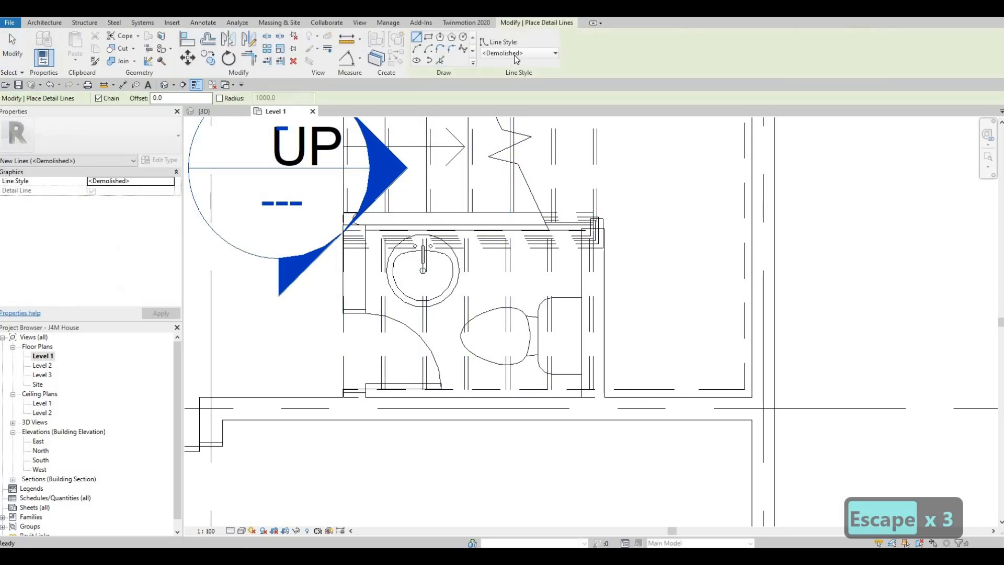
{"action": "left_click", "coordinate": [518, 53]}
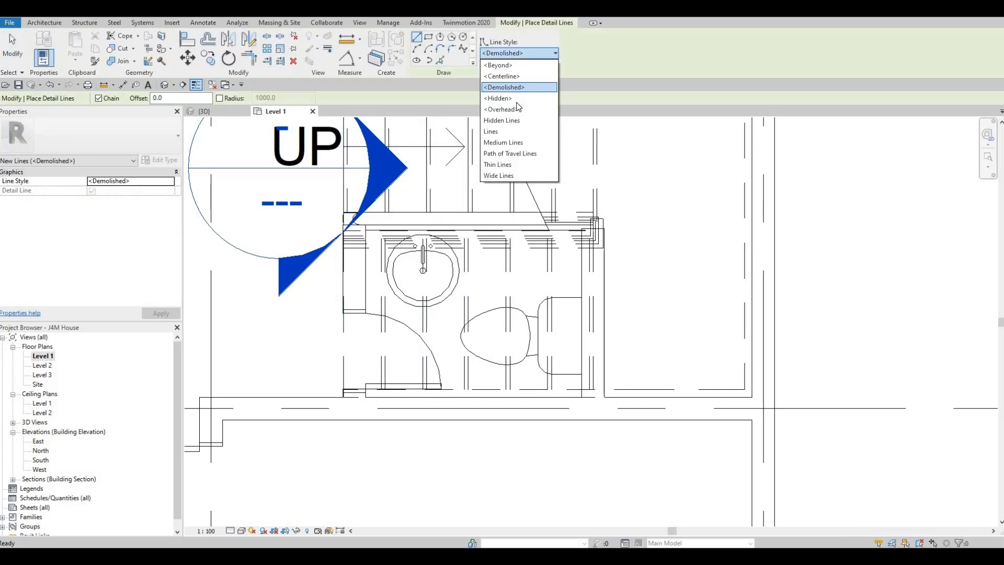
{"action": "left_click", "coordinate": [507, 164]}
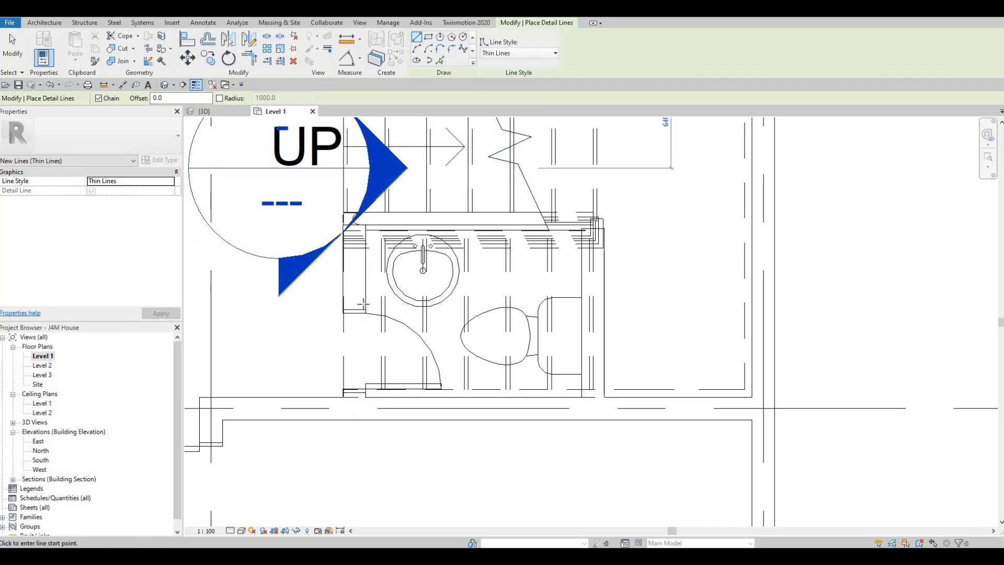
{"action": "left_click", "coordinate": [366, 303]}
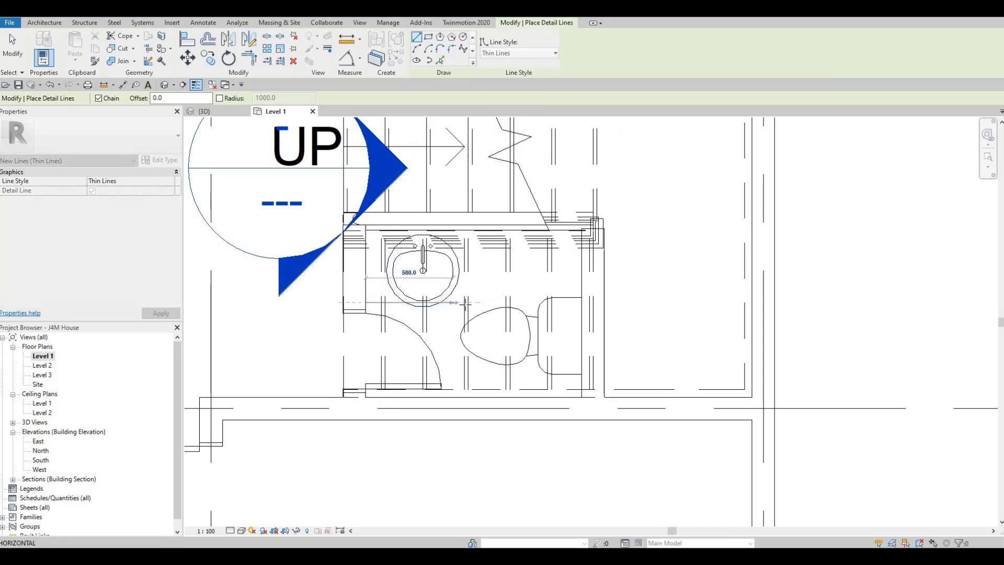
{"action": "left_click", "coordinate": [464, 302]}
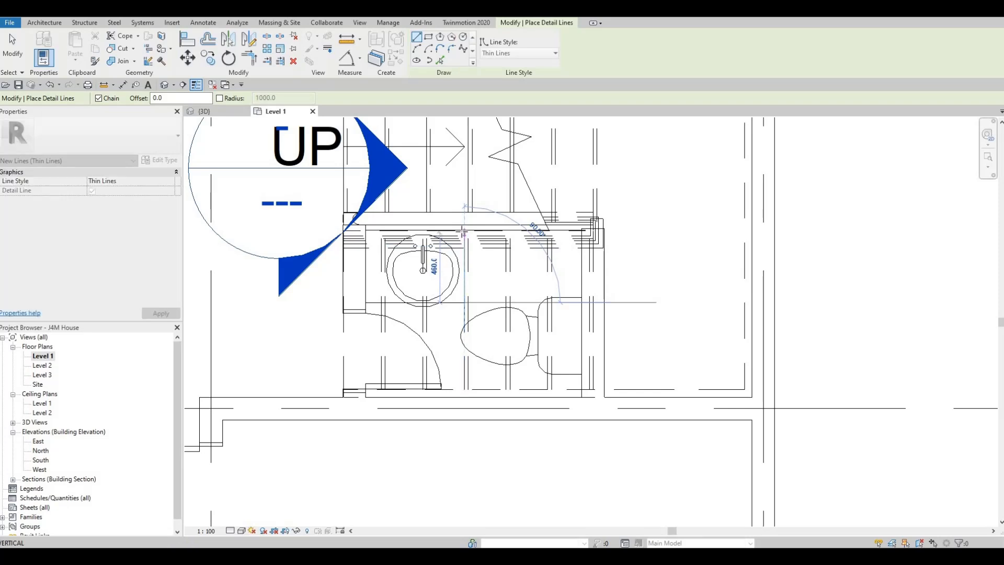
{"action": "key", "text": "Escape"}
{"action": "key", "text": "Escape"}
{"action": "key", "text": "Escape"}
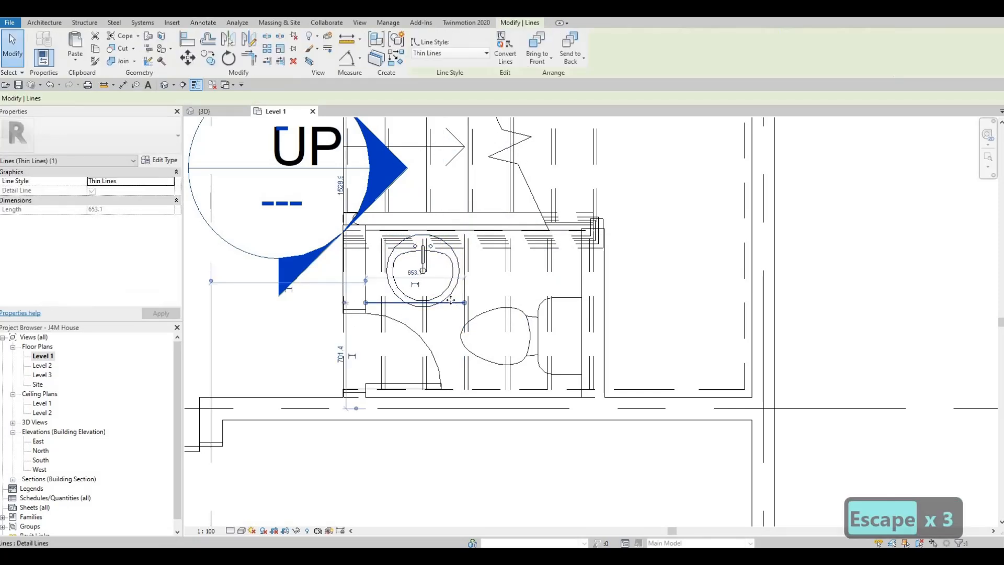
- Nudge the counter's front detail line slightly away from the sink, toward the door swing
{"action": "key", "text": "Down"}
{"action": "key", "text": "Down"}
{"action": "key", "text": "Down"}
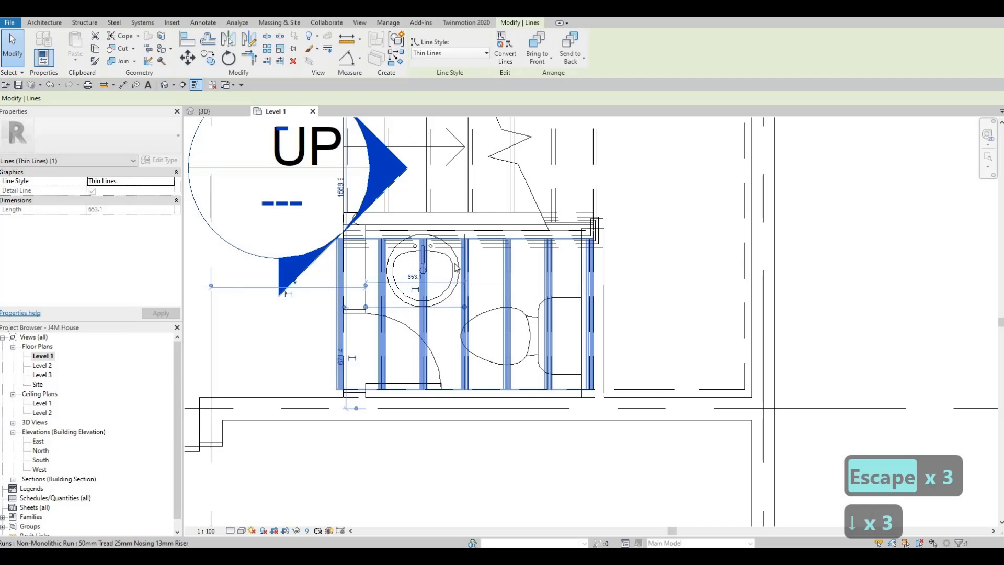
{"action": "key", "text": "Escape"}
{"action": "key", "text": "Escape"}
- Nudge the round vanity sink slightly toward the door-side wall and the stair-side wall within the counter outline
{"action": "left_click", "coordinate": [455, 269]}
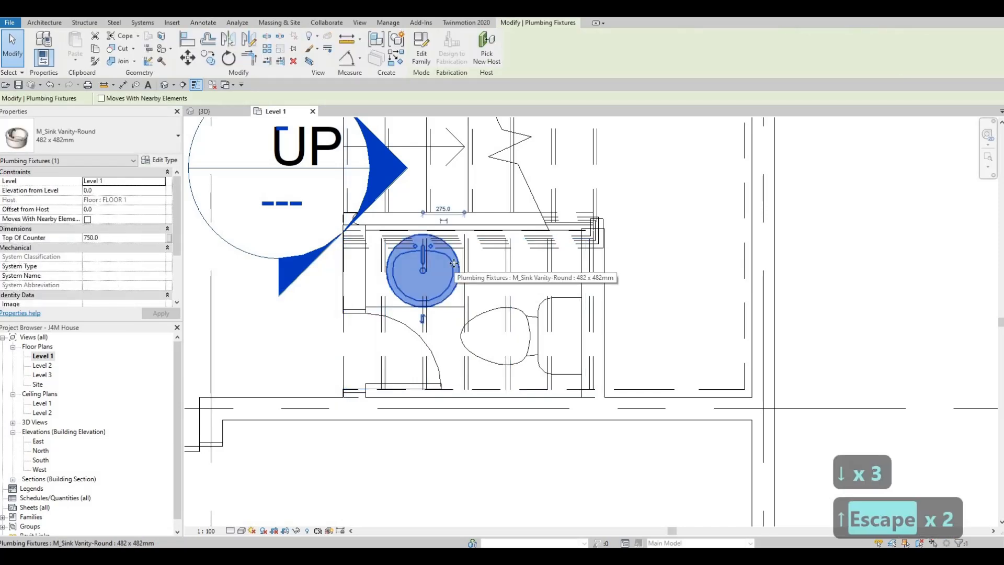
{"action": "key", "text": "Left"}
{"action": "key", "text": "Left"}
{"action": "key", "text": "Left"}
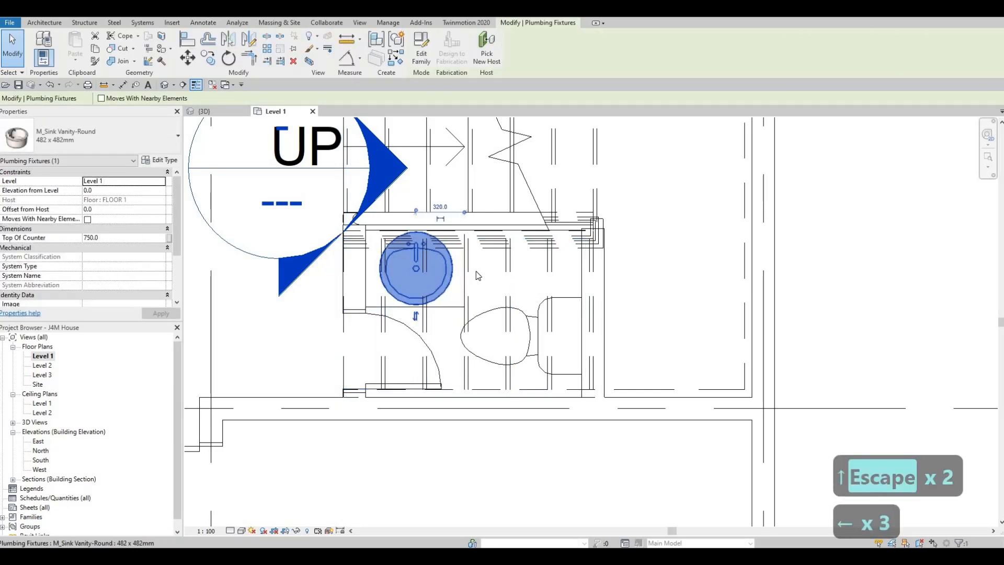
{"action": "scroll", "coordinate": [474, 270], "scroll_direction": "down", "scroll_amount": 1}
{"action": "key", "text": "Escape"}
{"action": "key", "text": "Escape"}
- Try to hide the stair run above the toilet room in the floor plan view
{"action": "left_click", "coordinate": [496, 268]}
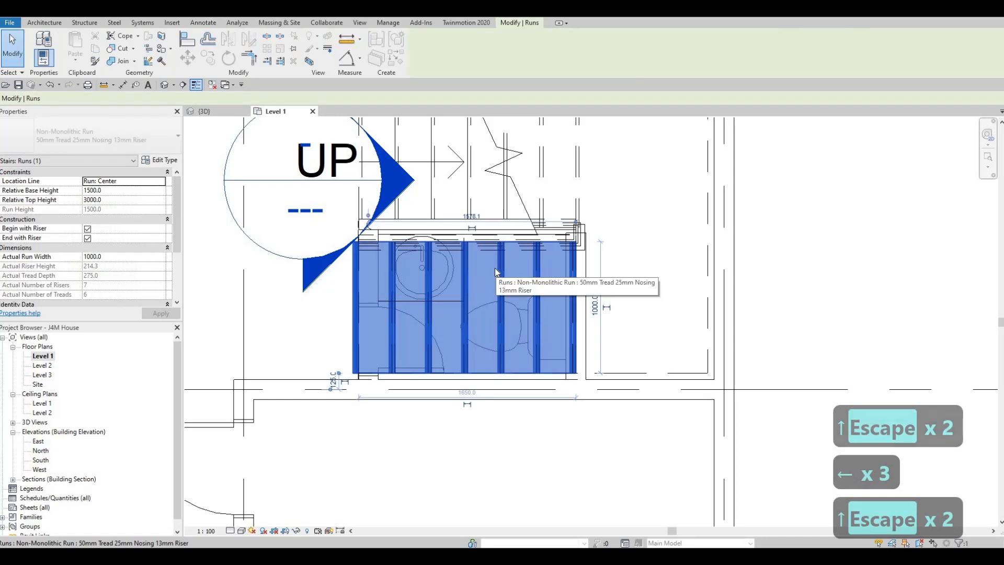
{"action": "right_click", "coordinate": [494, 268]}
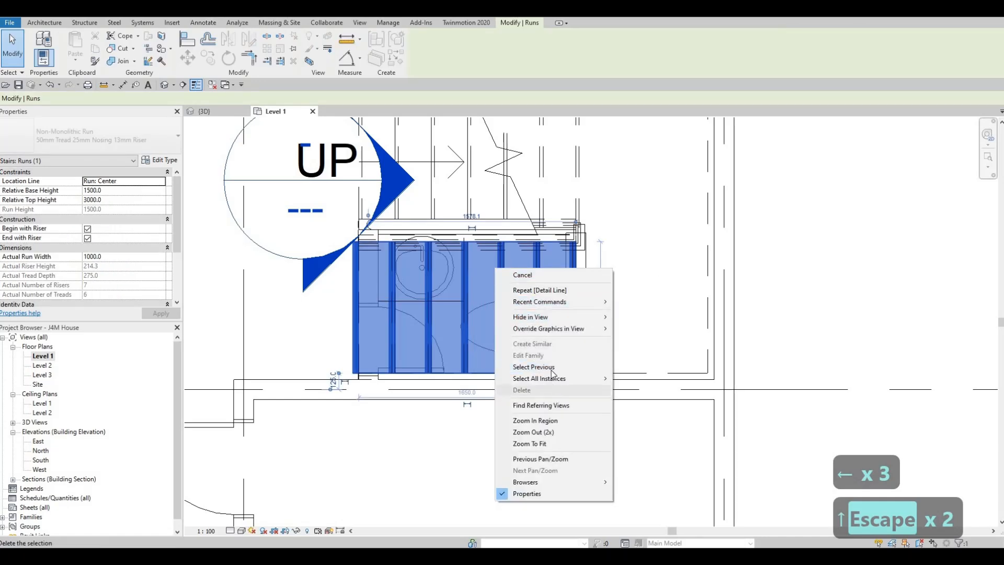
{"action": "mouse_move", "coordinate": [593, 323]}
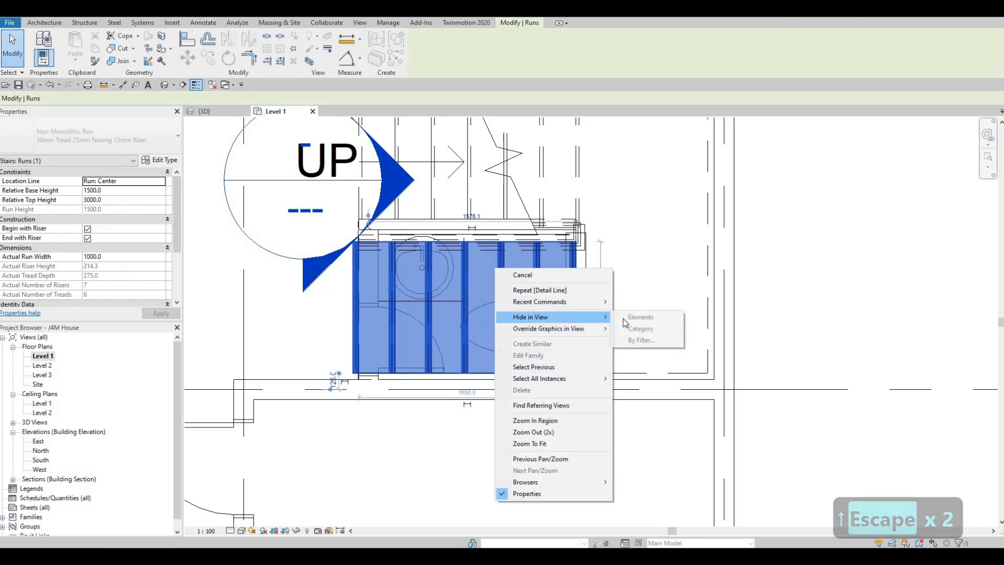
{"action": "left_click", "coordinate": [494, 308]}
{"action": "key", "text": "Escape"}
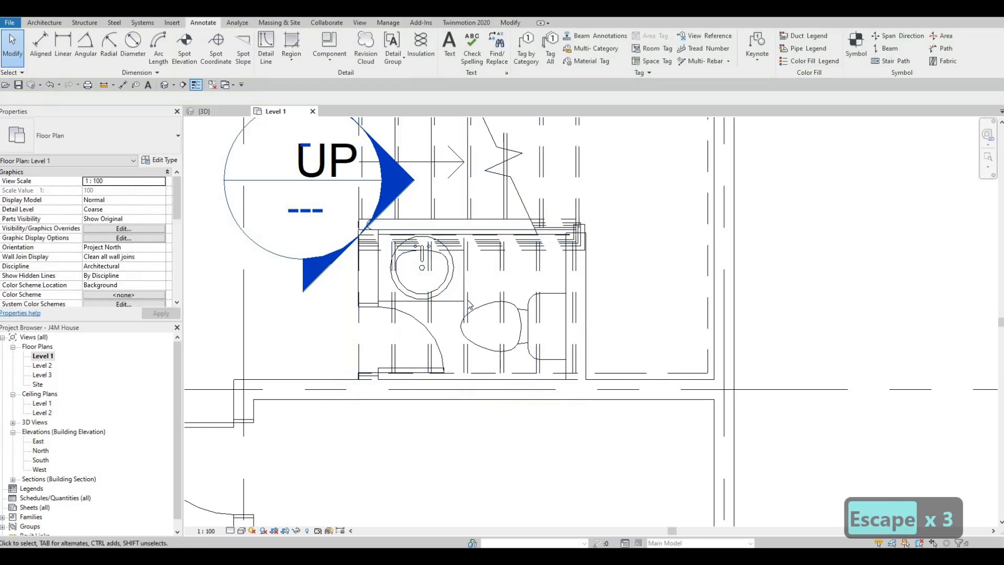
{"action": "left_click", "coordinate": [463, 330]}
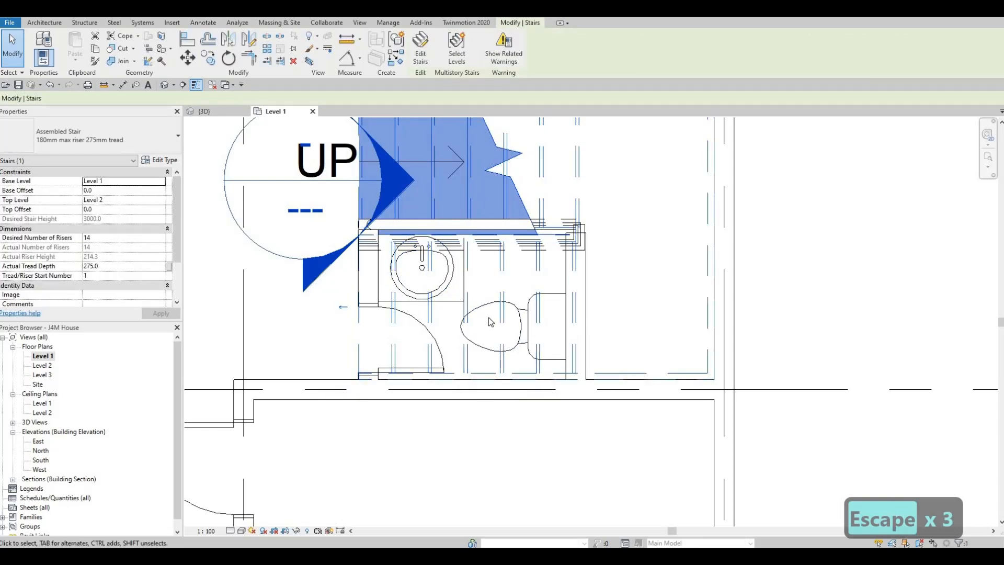
{"action": "key", "text": "Escape"}
{"action": "key", "text": "Escape"}
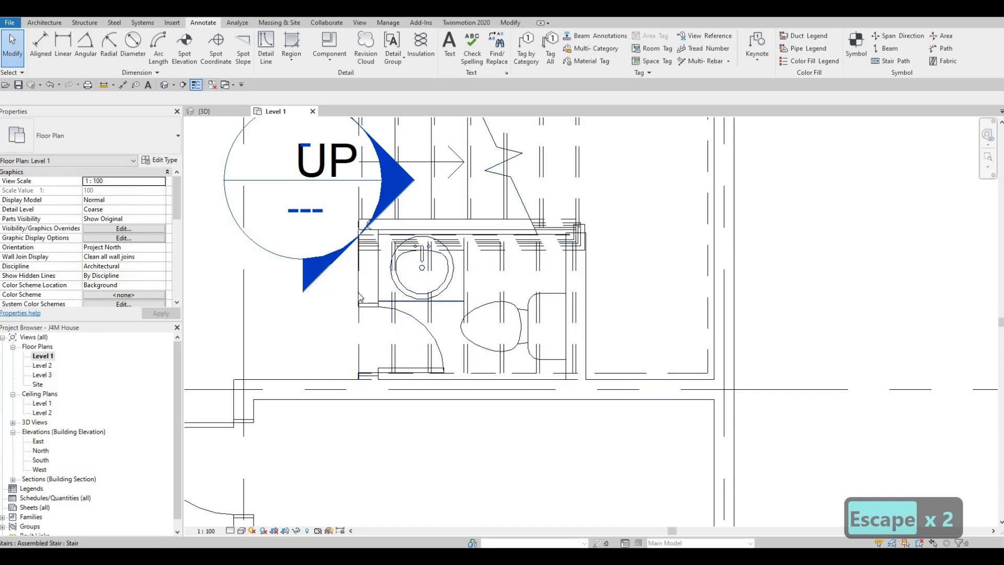
- Examine the toilet room door, the stairs and the living area in the 3D view, and return to the Level 1 floor plan
{"action": "left_click", "coordinate": [205, 111]}
{"action": "middle_click_drag", "start_coordinate": [508, 312], "coordinate": [719, 293], "text": "shift"}
{"action": "scroll", "coordinate": [531, 212], "scroll_direction": "up", "scroll_amount": 2}
{"action": "middle_click_drag", "start_coordinate": [531, 215], "coordinate": [484, 188], "text": "shift"}
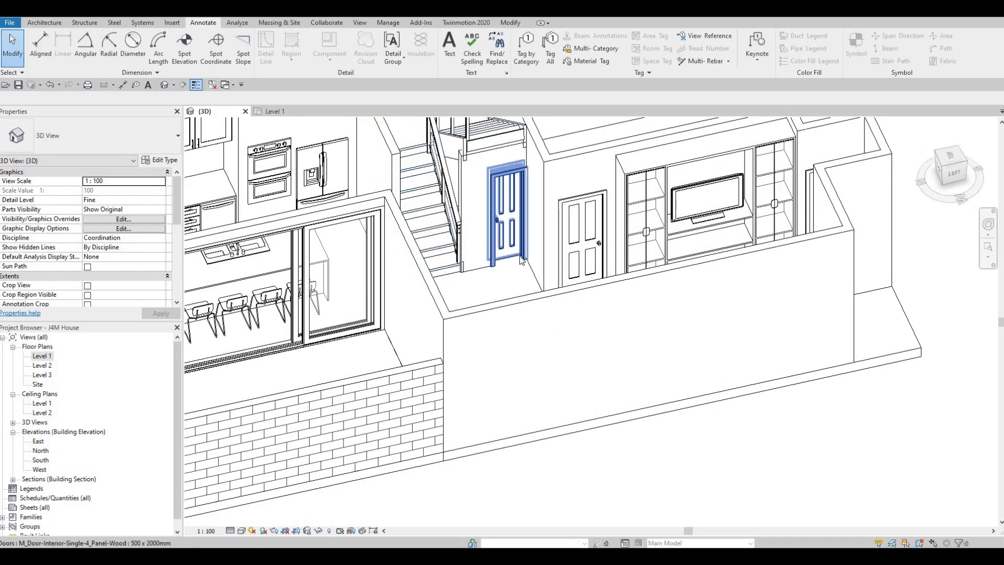
{"action": "middle_click_drag", "start_coordinate": [502, 225], "coordinate": [185, 316], "text": "shift"}
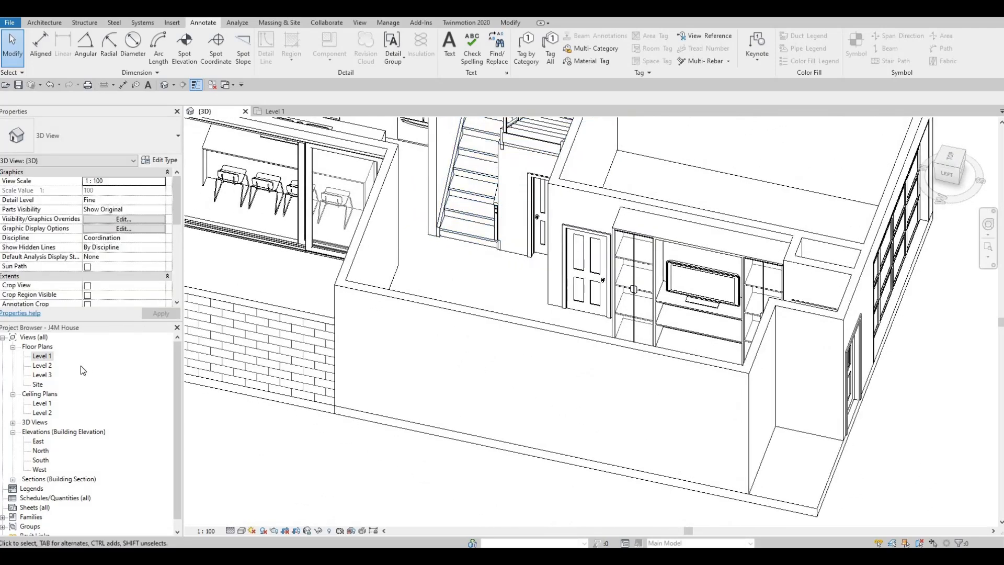
{"action": "double_click", "coordinate": [42, 356]}
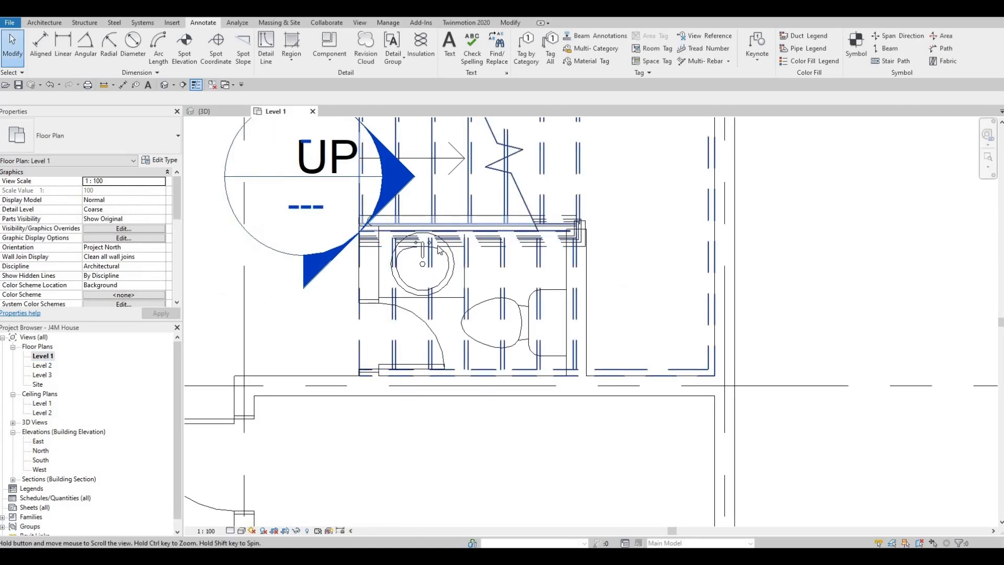
- Start an architectural wall in the Level 1 floor plan using the Curtain Wall type
{"action": "scroll", "coordinate": [437, 250], "scroll_direction": "down", "scroll_amount": 1}
{"action": "middle_click_drag", "start_coordinate": [434, 260], "coordinate": [522, 278]}
{"action": "scroll", "coordinate": [522, 278], "scroll_direction": "down", "scroll_amount": 1}
{"action": "scroll", "coordinate": [397, 246], "scroll_direction": "down", "scroll_amount": 1}
{"action": "scroll", "coordinate": [372, 224], "scroll_direction": "down", "scroll_amount": 2}
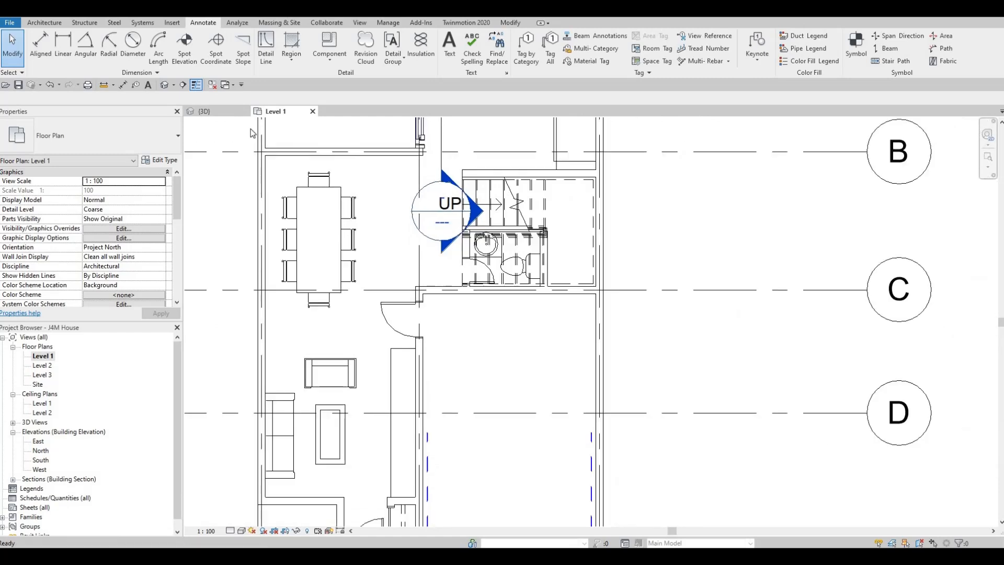
{"action": "left_click", "coordinate": [46, 24]}
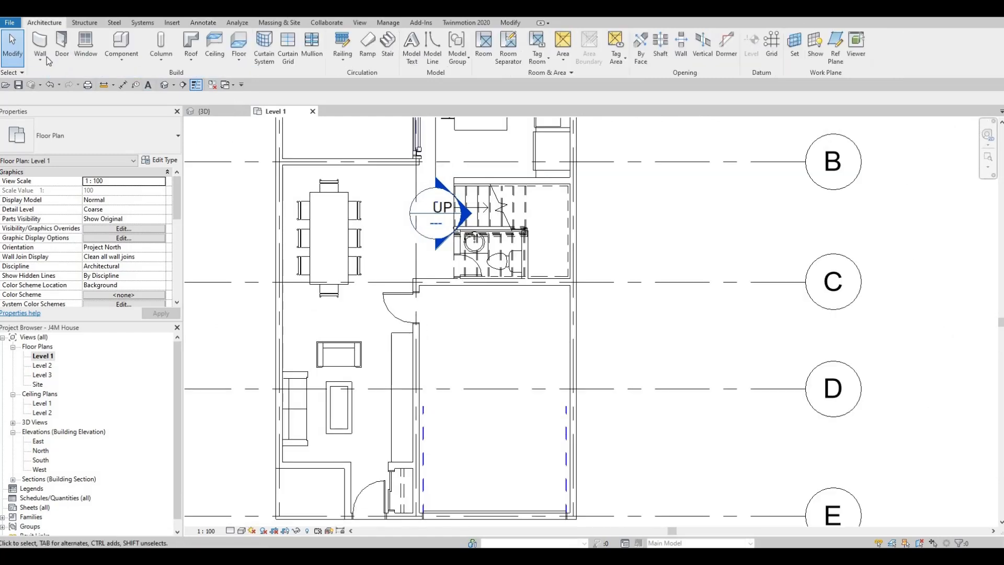
{"action": "left_click", "coordinate": [40, 60]}
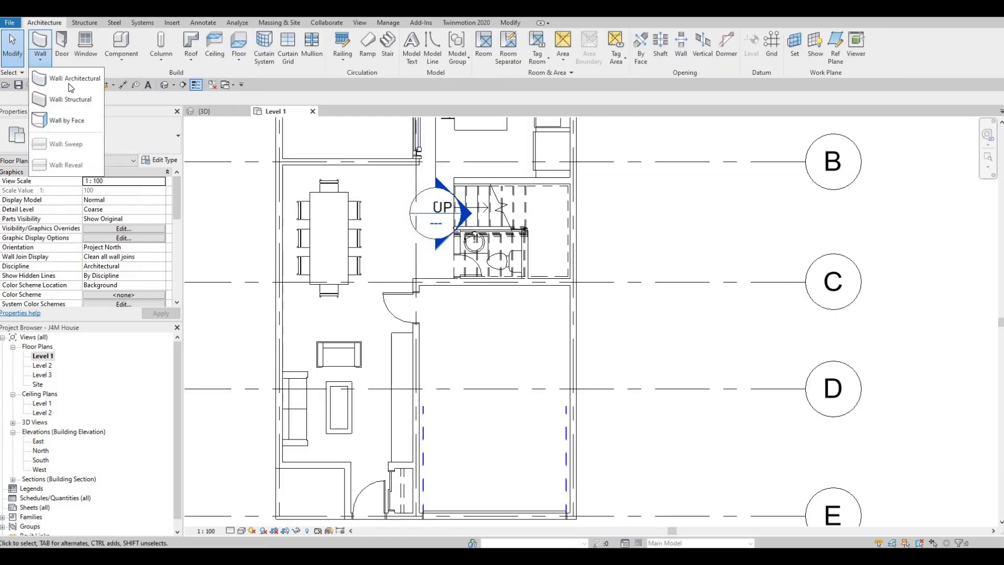
{"action": "left_click", "coordinate": [42, 39]}
{"action": "scroll", "coordinate": [288, 186], "scroll_direction": "down", "scroll_amount": 1}
{"action": "middle_click_drag", "start_coordinate": [291, 187], "coordinate": [323, 274]}
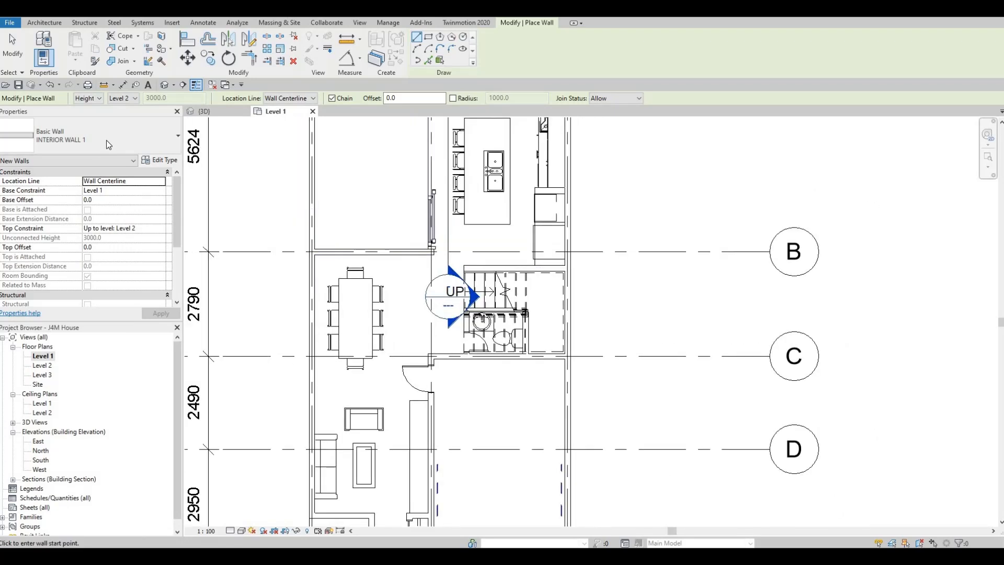
{"action": "left_click", "coordinate": [106, 141]}
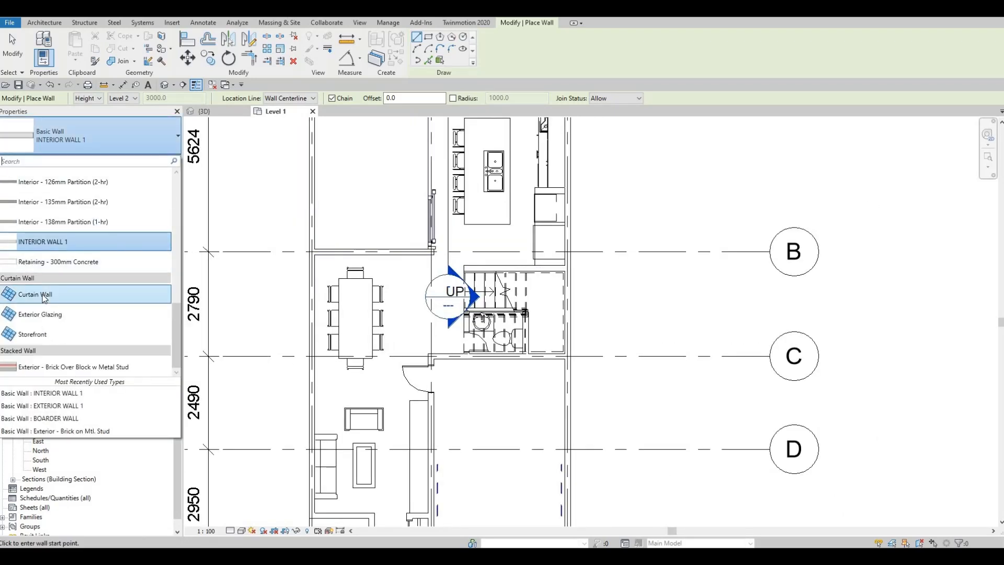
{"action": "left_click", "coordinate": [42, 292]}
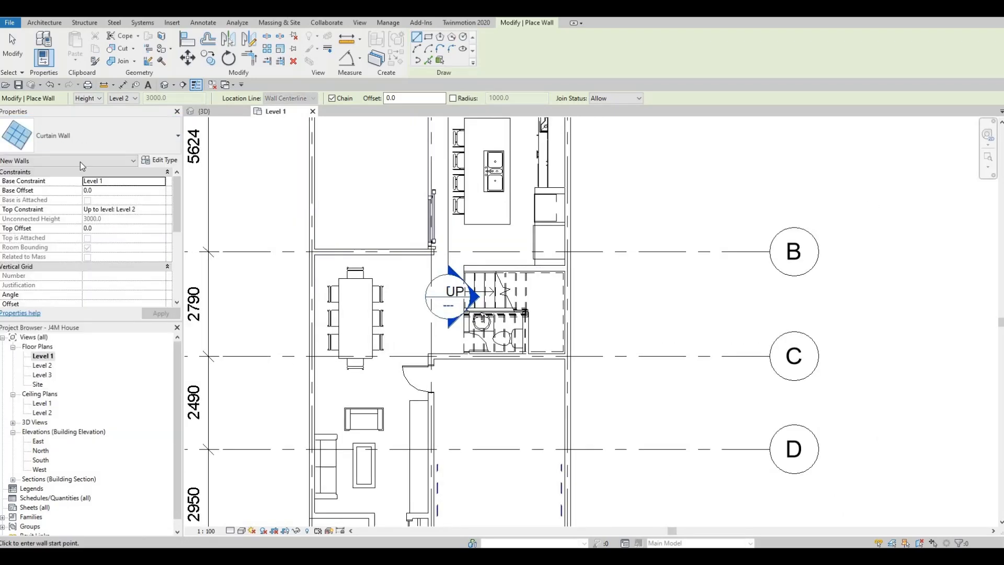
{"action": "left_click", "coordinate": [45, 25]}
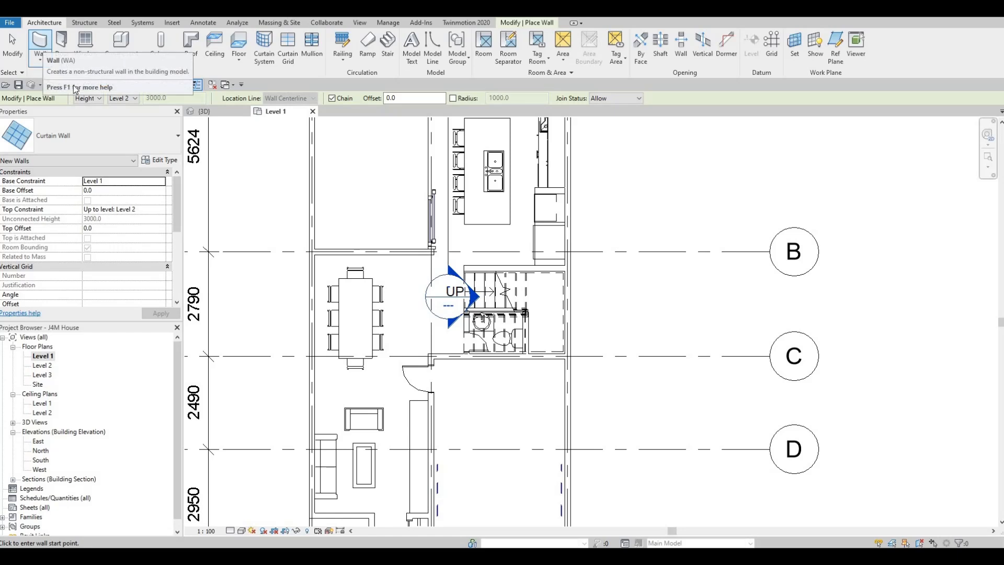
{"action": "left_click", "coordinate": [77, 136]}
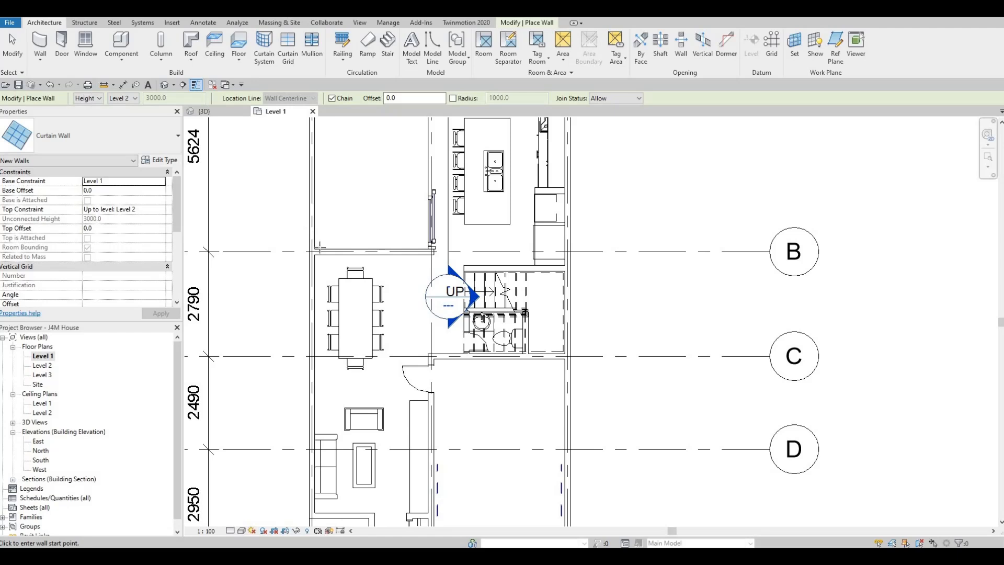
- Draw a curtain wall about 2925 mm long inside the exterior wall on grid B, beside the dining table
{"action": "scroll", "coordinate": [319, 246], "scroll_direction": "up", "scroll_amount": 5}
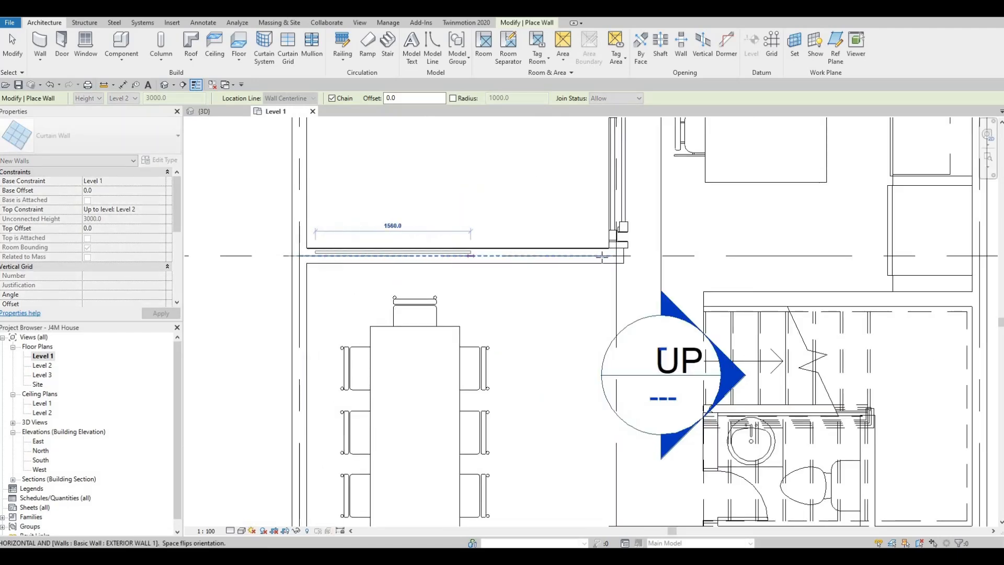
{"action": "scroll", "coordinate": [588, 256], "scroll_direction": "up", "scroll_amount": 1}
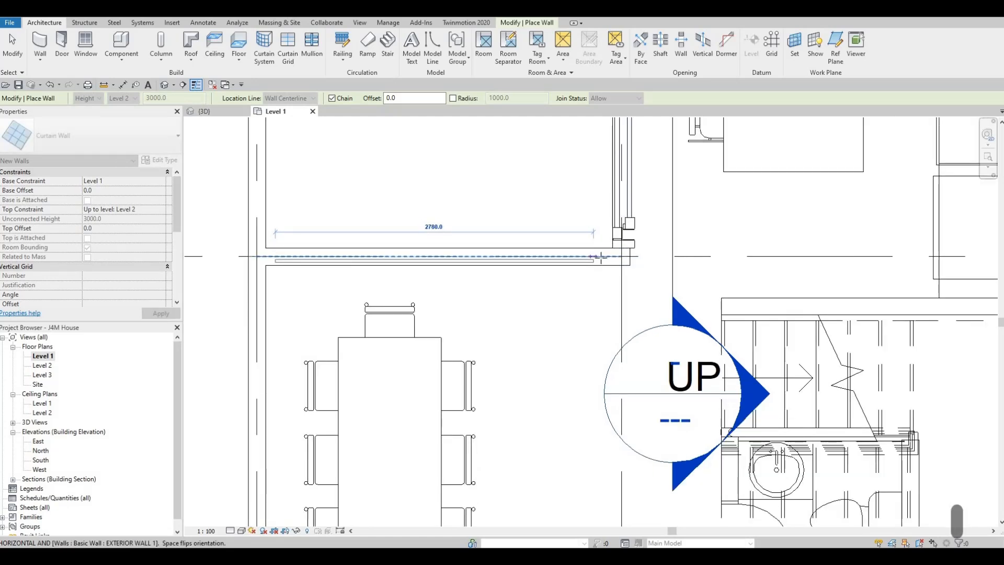
{"action": "scroll", "coordinate": [599, 256], "scroll_direction": "up", "scroll_amount": 1}
{"action": "left_click", "coordinate": [572, 232]}
{"action": "scroll", "coordinate": [572, 232], "scroll_direction": "down", "scroll_amount": 3}
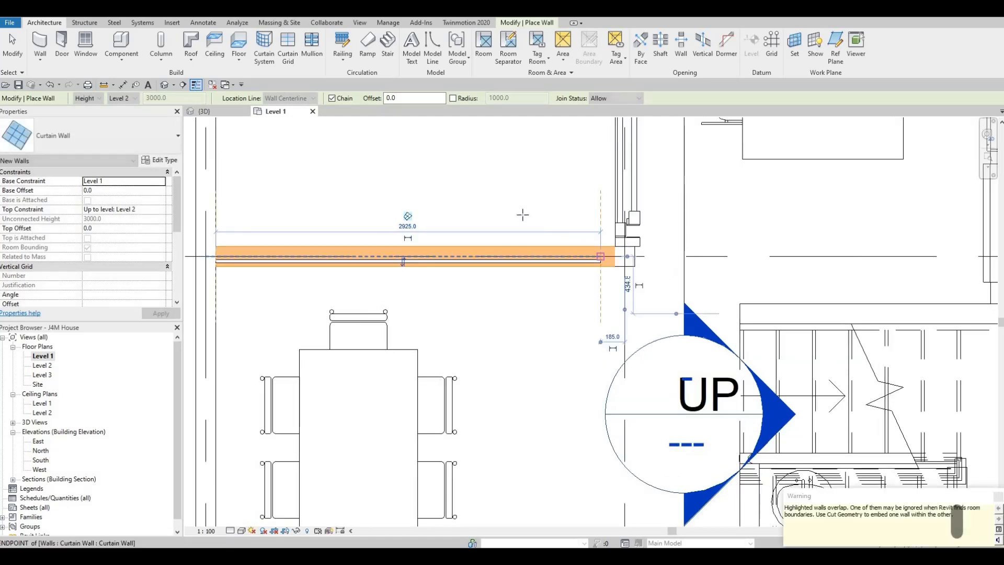
{"action": "key", "text": "Escape"}
{"action": "key", "text": "Escape"}
{"action": "scroll", "coordinate": [491, 219], "scroll_direction": "down", "scroll_amount": 4}
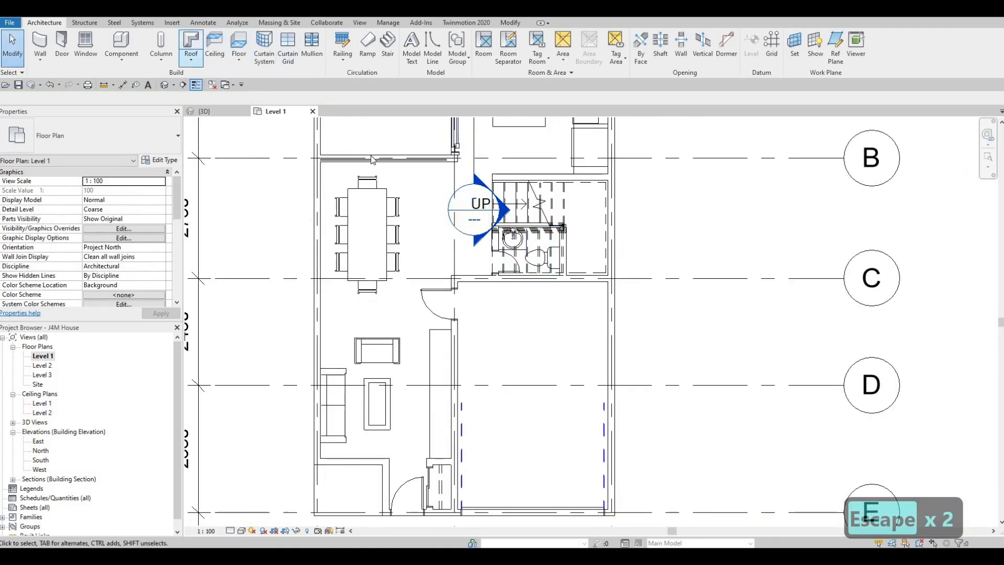
- Shorten the grid B curtain wall by pulling its end inward, clear of the dining area's outer side wall
{"action": "left_click", "coordinate": [320, 153]}
{"action": "scroll", "coordinate": [316, 157], "scroll_direction": "up", "scroll_amount": 5}
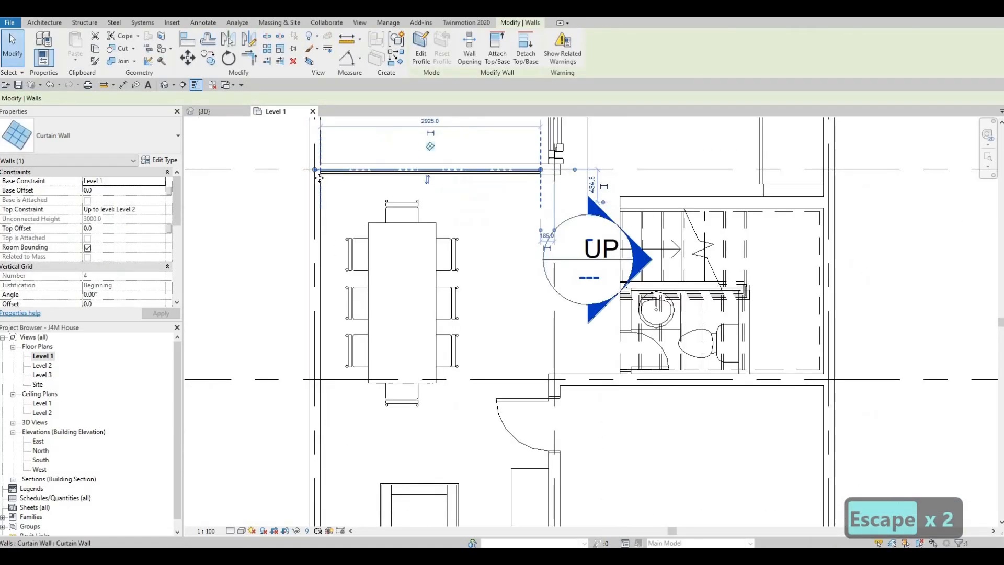
{"action": "left_click_drag", "start_coordinate": [314, 182], "coordinate": [323, 181]}
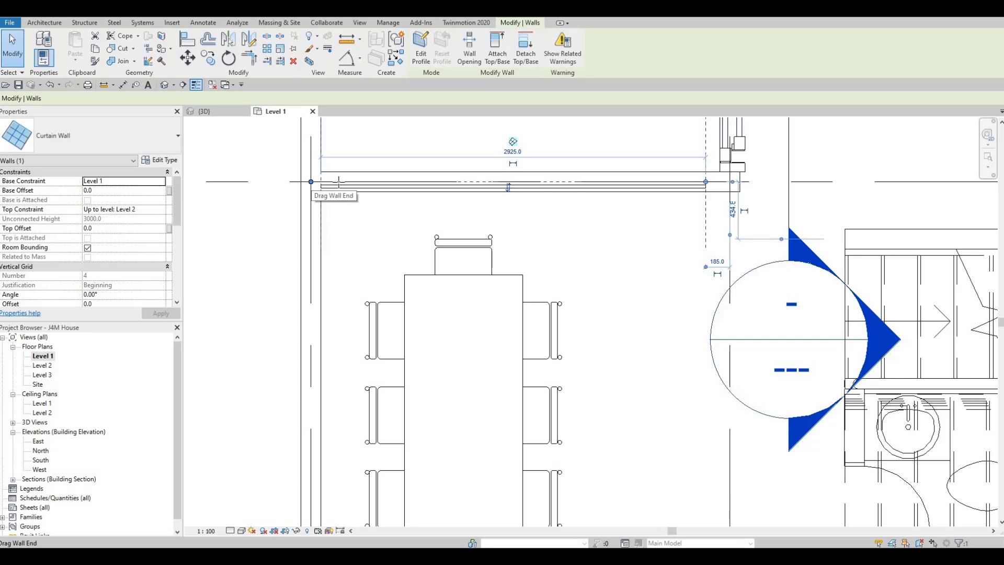
{"action": "left_click_drag", "start_coordinate": [310, 182], "coordinate": [337, 187]}
{"action": "scroll", "coordinate": [500, 183], "scroll_direction": "down", "scroll_amount": 2}
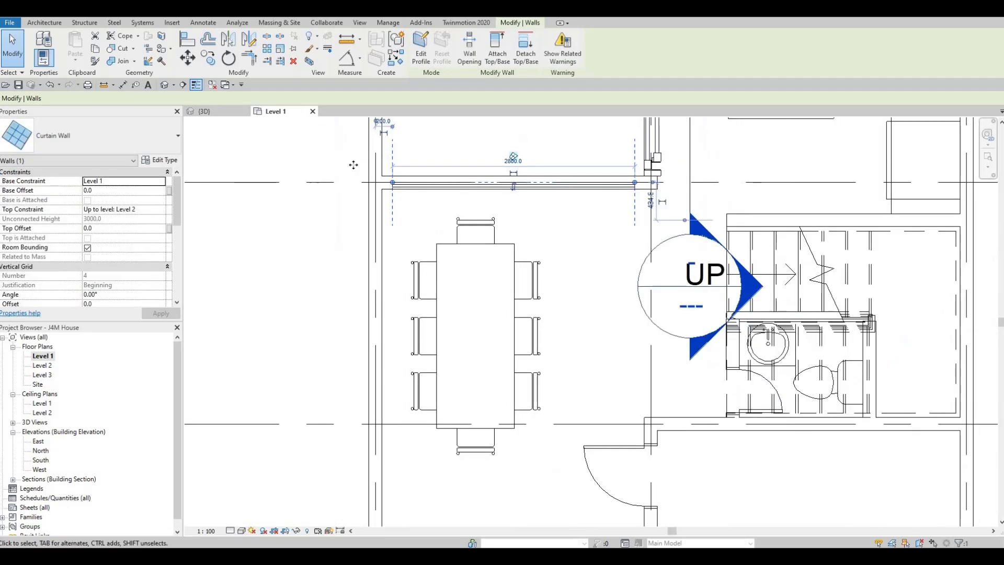
{"action": "scroll", "coordinate": [353, 165], "scroll_direction": "down", "scroll_amount": 4}
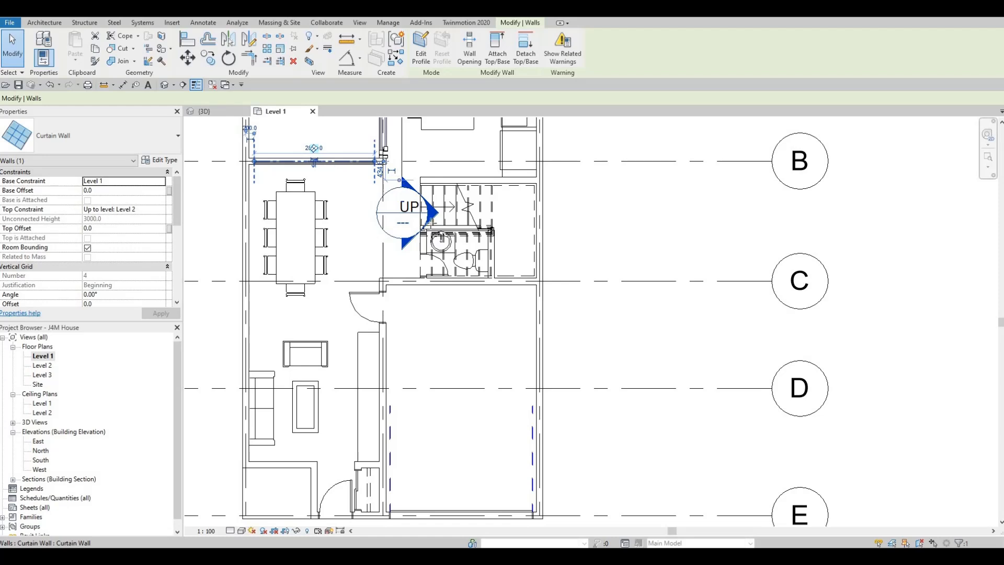
- Create a similar curtain wall about 4800 mm long inside the garage's outer side wall, between grids C and E
{"action": "key", "text": "c"}
{"action": "key", "text": "s"}
{"action": "middle_click_drag", "start_coordinate": [548, 300], "coordinate": [494, 212]}
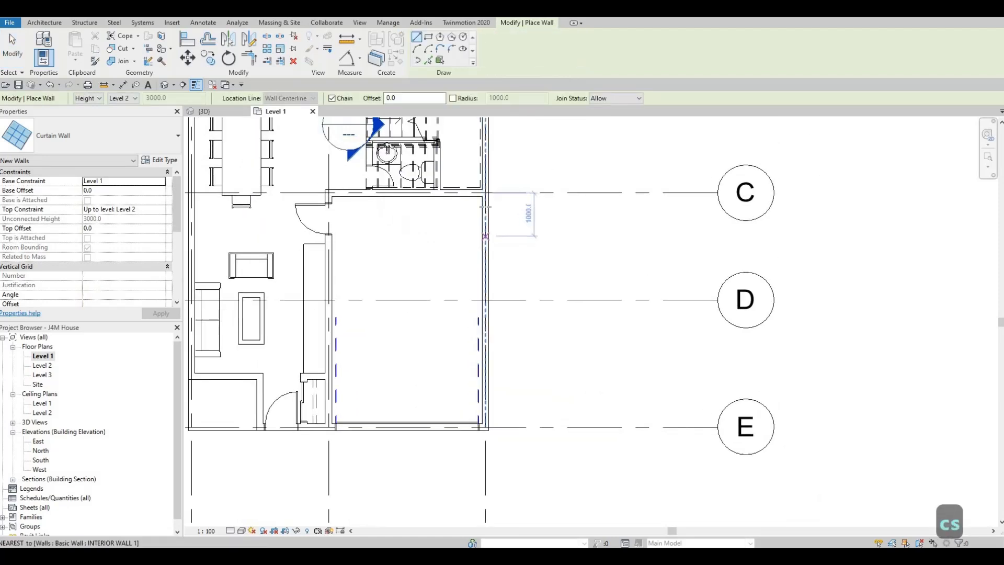
{"action": "left_click", "coordinate": [485, 207]}
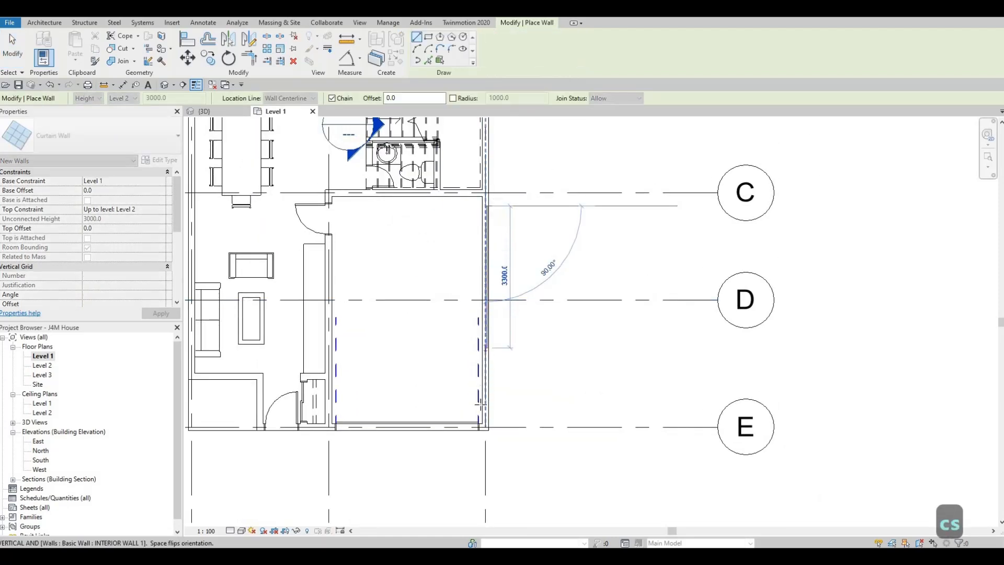
{"action": "scroll", "coordinate": [484, 403], "scroll_direction": "up", "scroll_amount": 3}
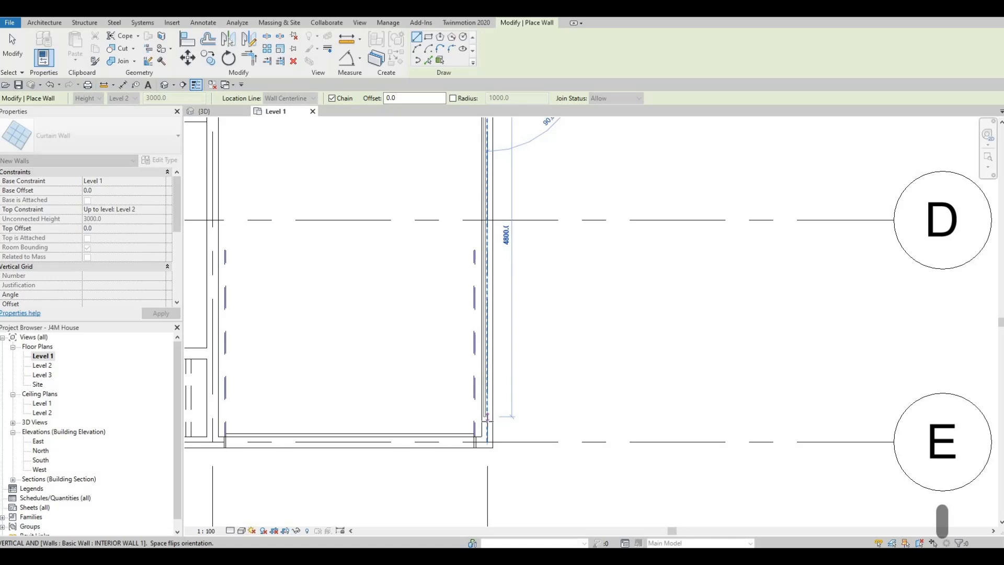
{"action": "left_click", "coordinate": [487, 439]}
{"action": "scroll", "coordinate": [490, 197], "scroll_direction": "down", "scroll_amount": 2}
{"action": "key", "text": "Escape"}
{"action": "key", "text": "Escape"}
{"action": "key", "text": "Escape"}
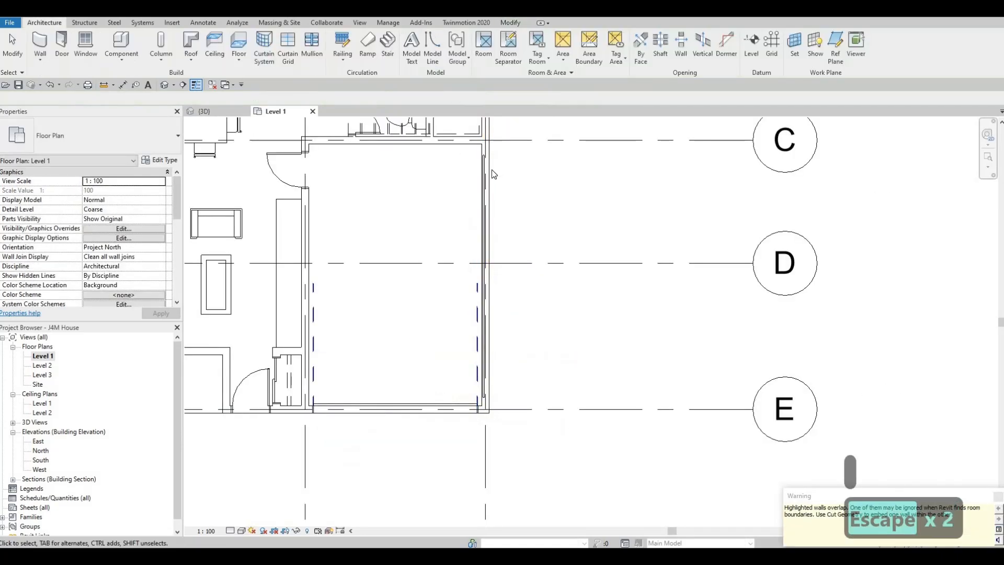
{"action": "scroll", "coordinate": [472, 244], "scroll_direction": "down", "scroll_amount": 1}
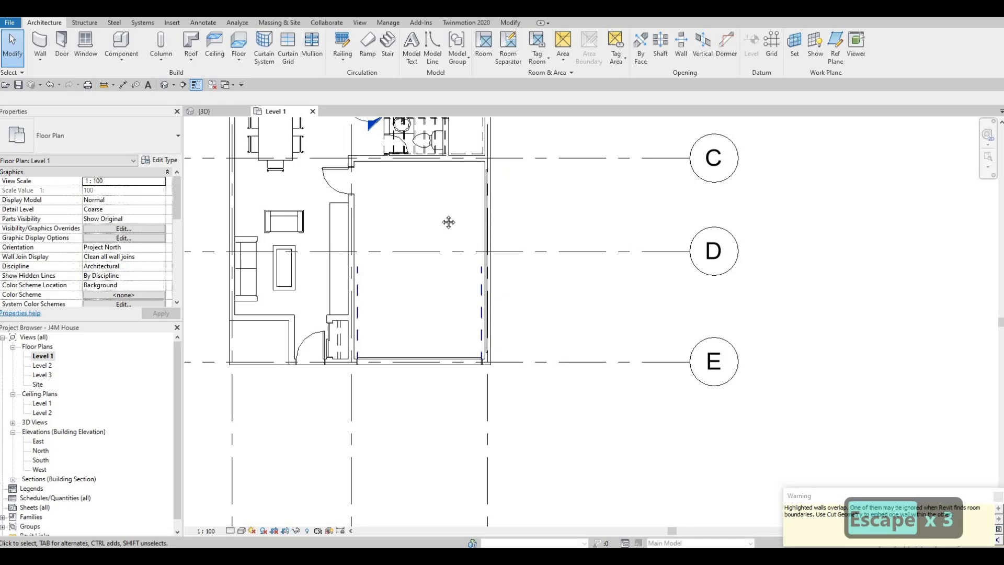
{"action": "scroll", "coordinate": [448, 229], "scroll_direction": "down", "scroll_amount": 1}
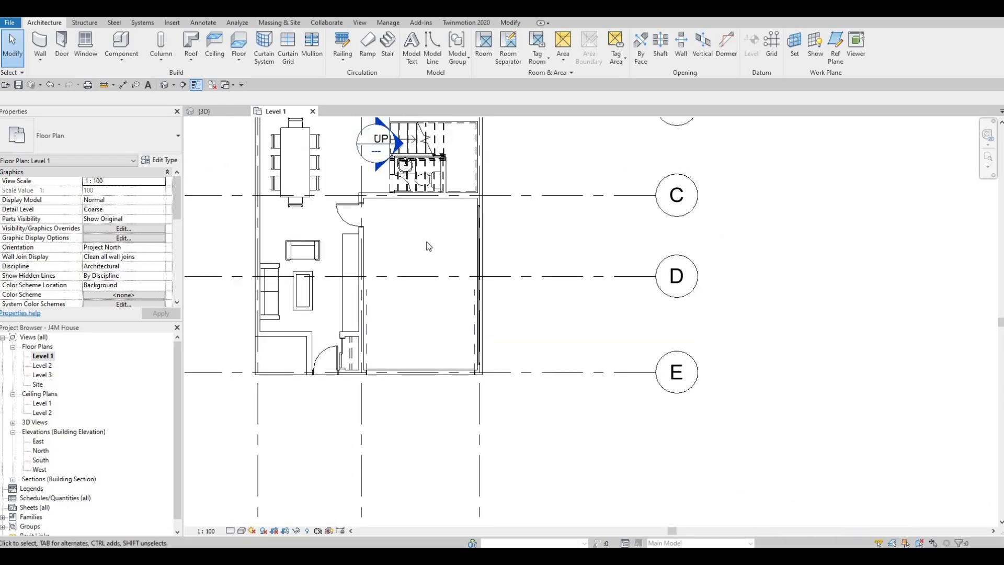
{"action": "middle_click_drag", "start_coordinate": [429, 246], "coordinate": [433, 236]}
{"action": "scroll", "coordinate": [439, 269], "scroll_direction": "up", "scroll_amount": 4}
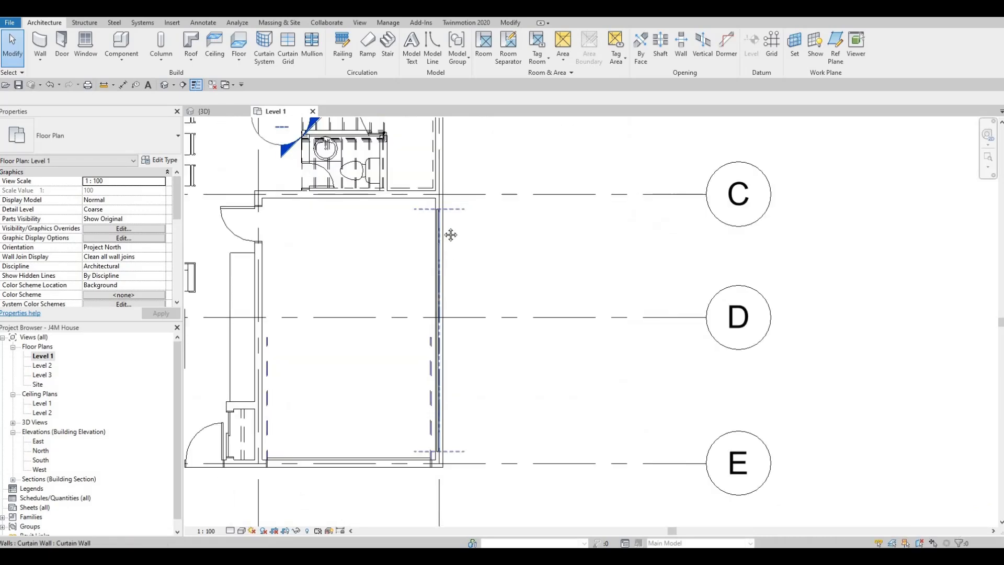
{"action": "scroll", "coordinate": [448, 271], "scroll_direction": "down", "scroll_amount": 1}
{"action": "key", "text": "Escape"}
{"action": "key", "text": "Escape"}
{"action": "key", "text": "Escape"}
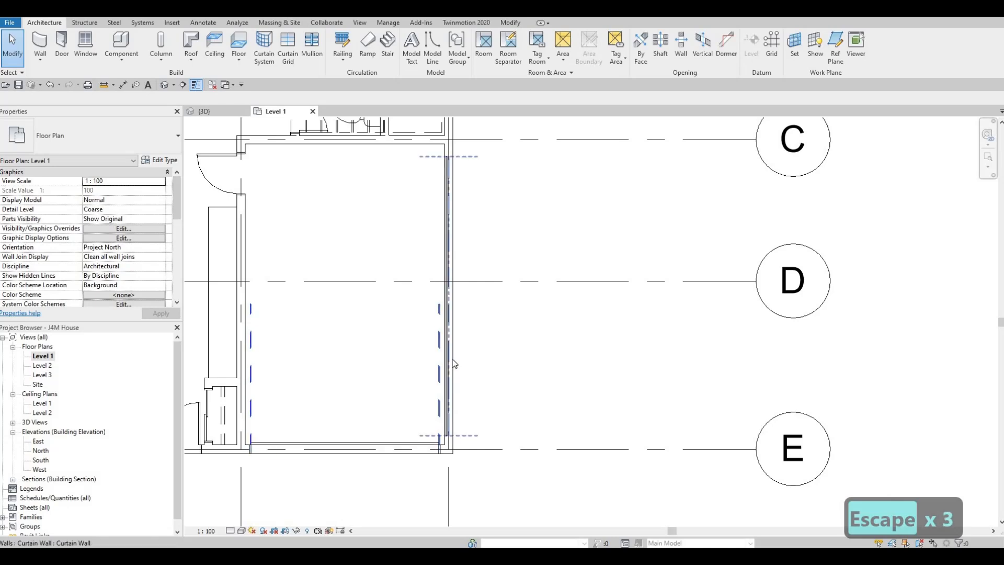
{"action": "scroll", "coordinate": [433, 351], "scroll_direction": "down", "scroll_amount": 2}
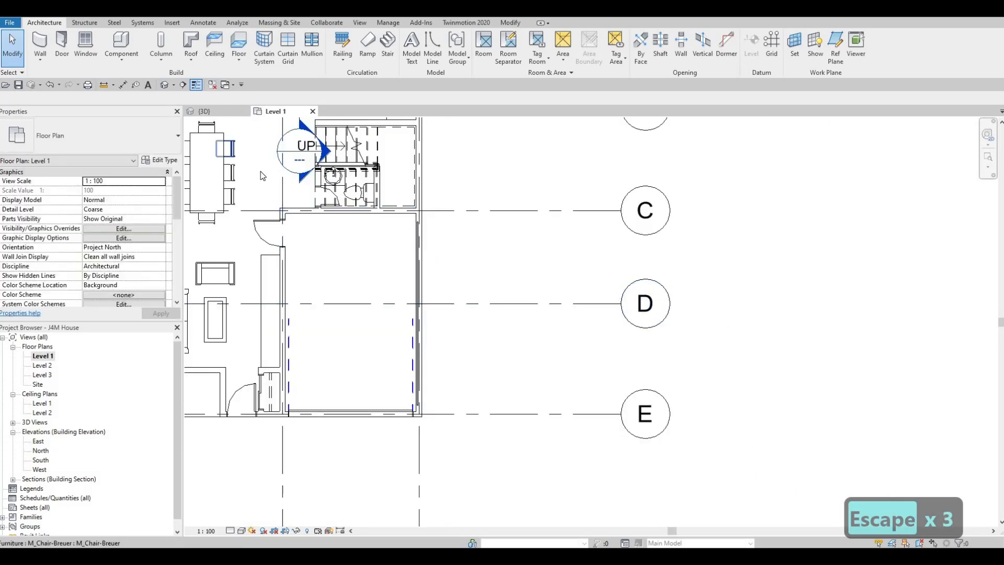
- In the 3D view, cut the exterior wall beside the dining area with the curtain wall embedded in it
{"action": "left_click", "coordinate": [164, 84]}
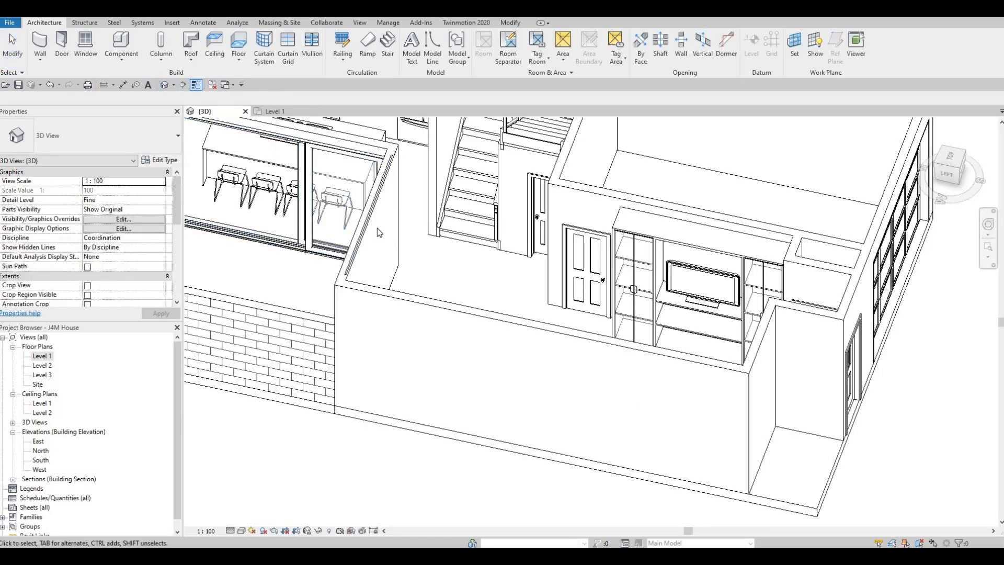
{"action": "middle_click_drag", "start_coordinate": [315, 246], "coordinate": [390, 214], "text": "shift"}
{"action": "scroll", "coordinate": [389, 214], "scroll_direction": "up", "scroll_amount": 5}
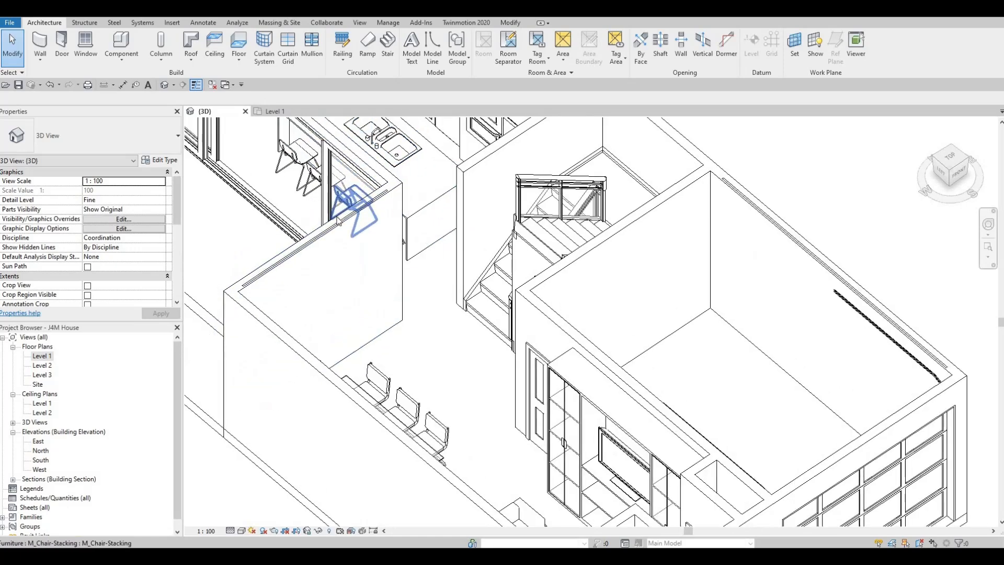
{"action": "scroll", "coordinate": [402, 213], "scroll_direction": "down", "scroll_amount": 1}
{"action": "middle_click_drag", "start_coordinate": [401, 213], "coordinate": [469, 203]}
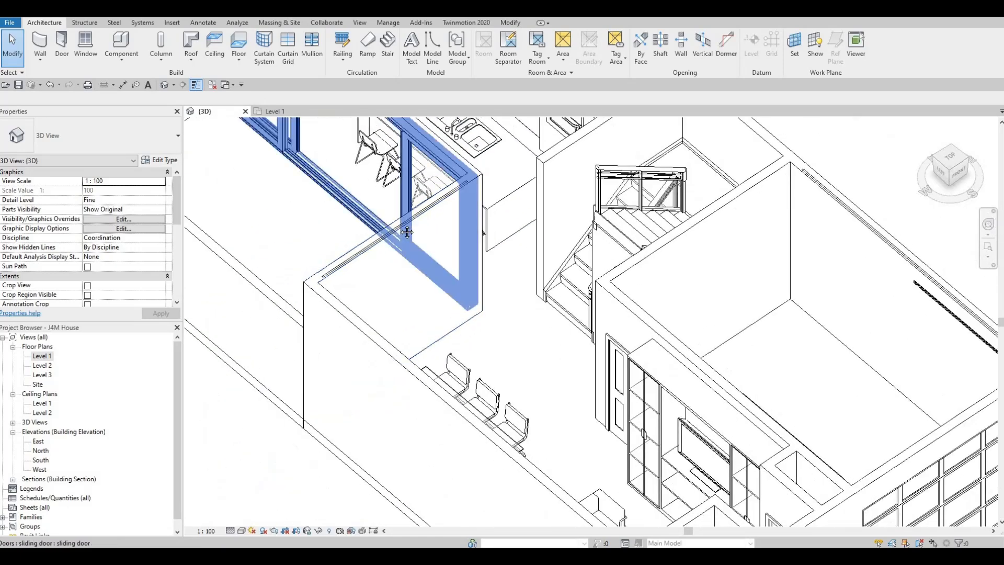
{"action": "middle_click_drag", "start_coordinate": [392, 227], "coordinate": [398, 249]}
{"action": "scroll", "coordinate": [404, 239], "scroll_direction": "up", "scroll_amount": 3}
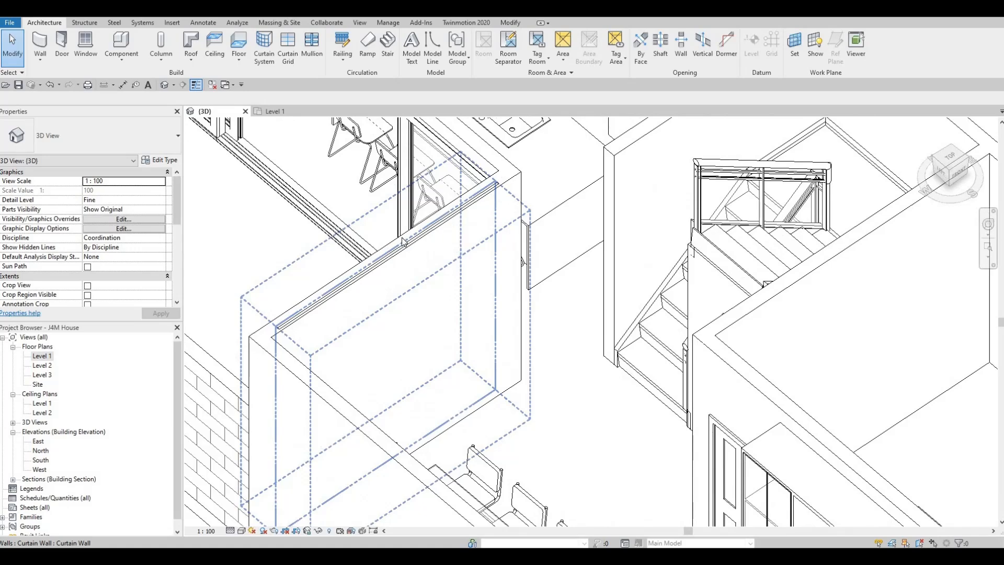
{"action": "scroll", "coordinate": [404, 239], "scroll_direction": "down", "scroll_amount": 2}
{"action": "key", "text": "Escape"}
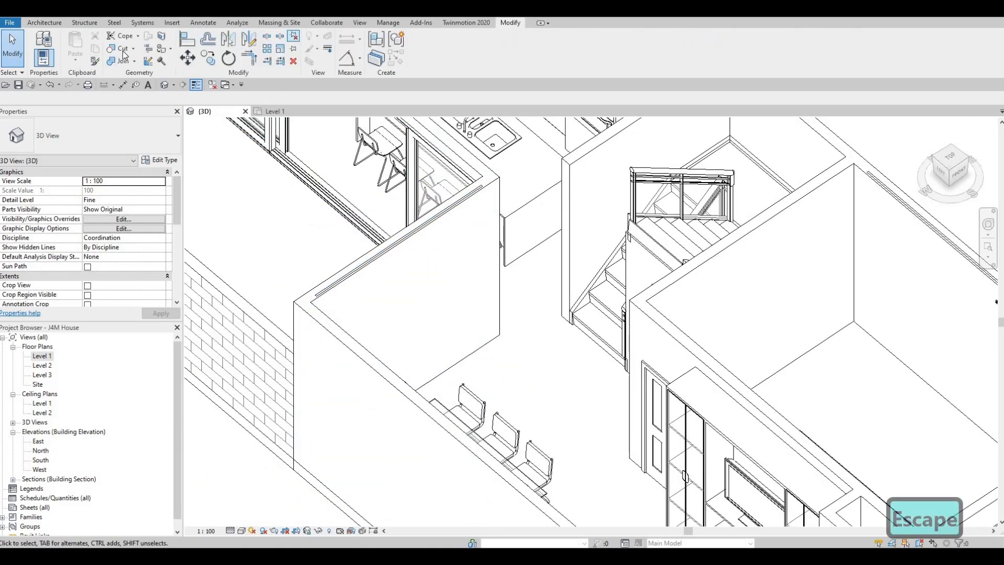
{"action": "left_click", "coordinate": [124, 49]}
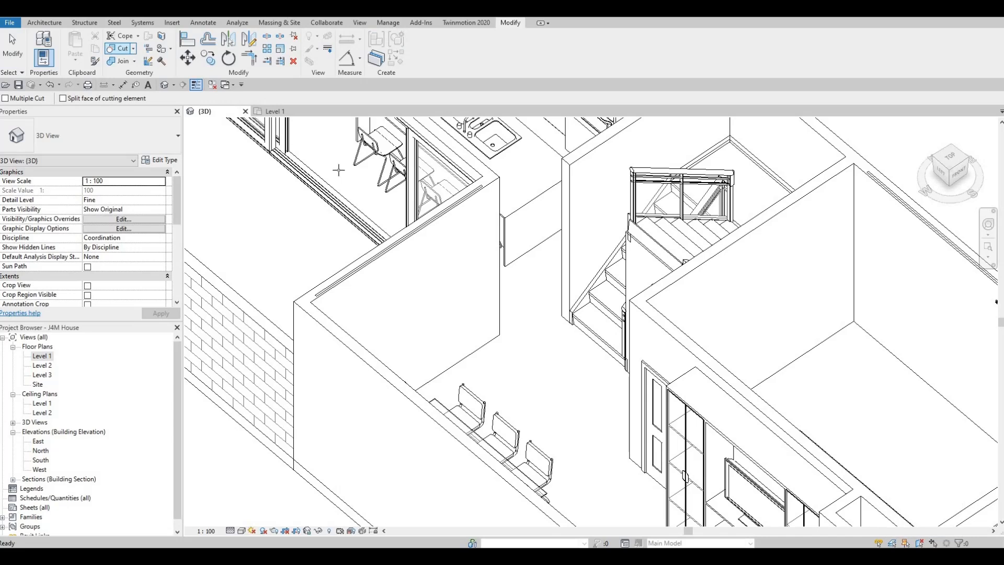
{"action": "left_click", "coordinate": [393, 245]}
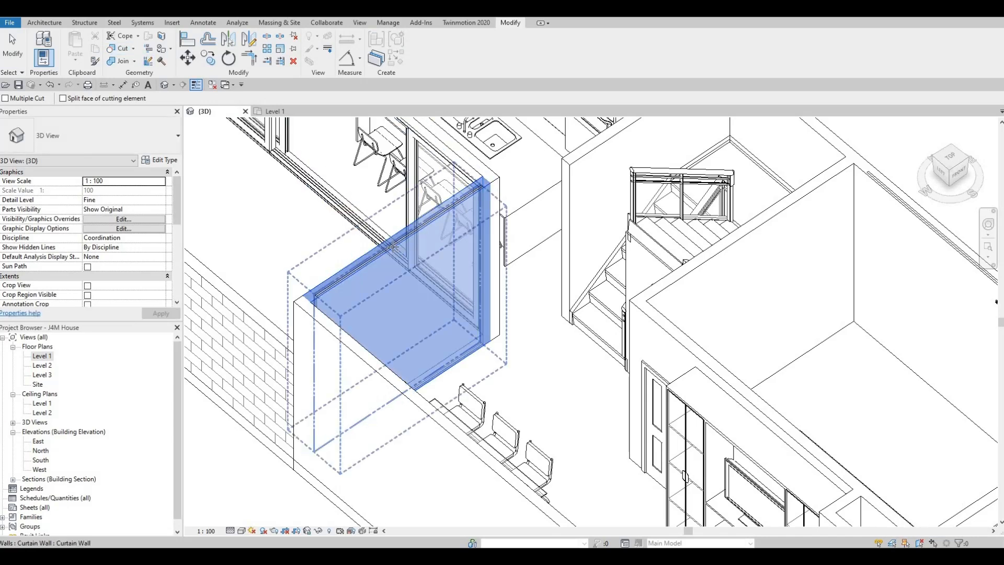
{"action": "left_click", "coordinate": [467, 230]}
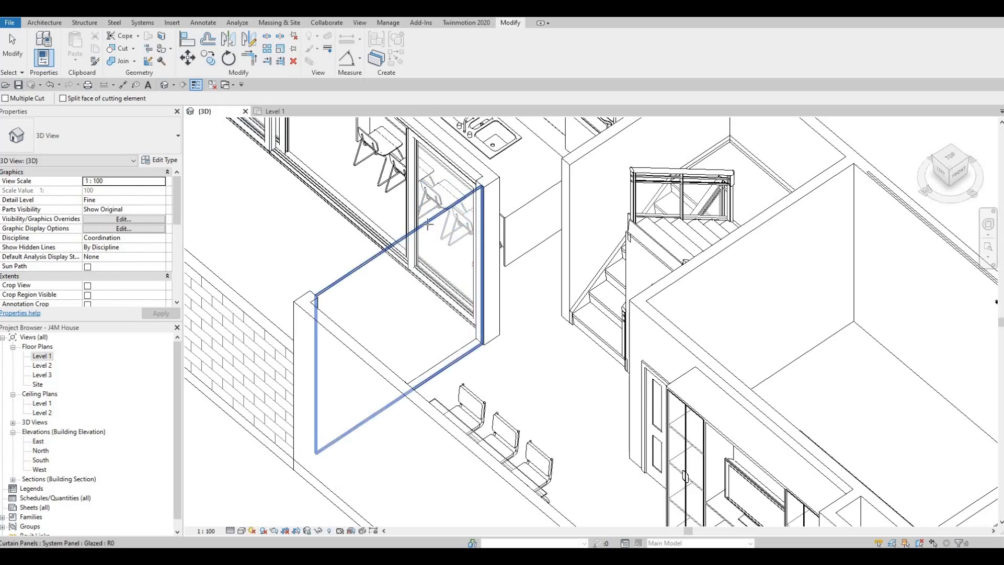
- Cut the garage's outer side wall with the curtain wall embedded in it
{"action": "middle_click_drag", "start_coordinate": [626, 218], "coordinate": [365, 216]}
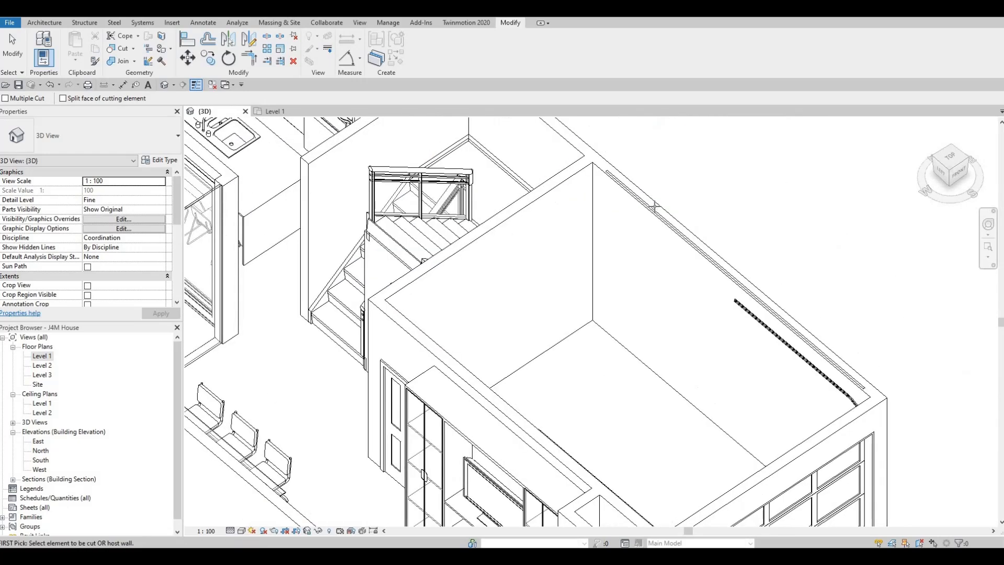
{"action": "left_click", "coordinate": [655, 213]}
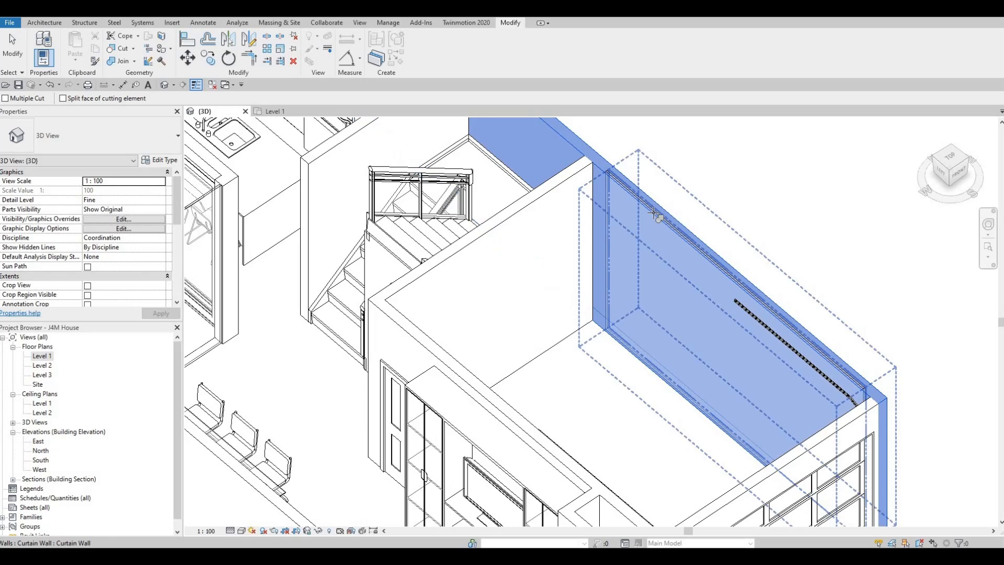
{"action": "left_click", "coordinate": [654, 214]}
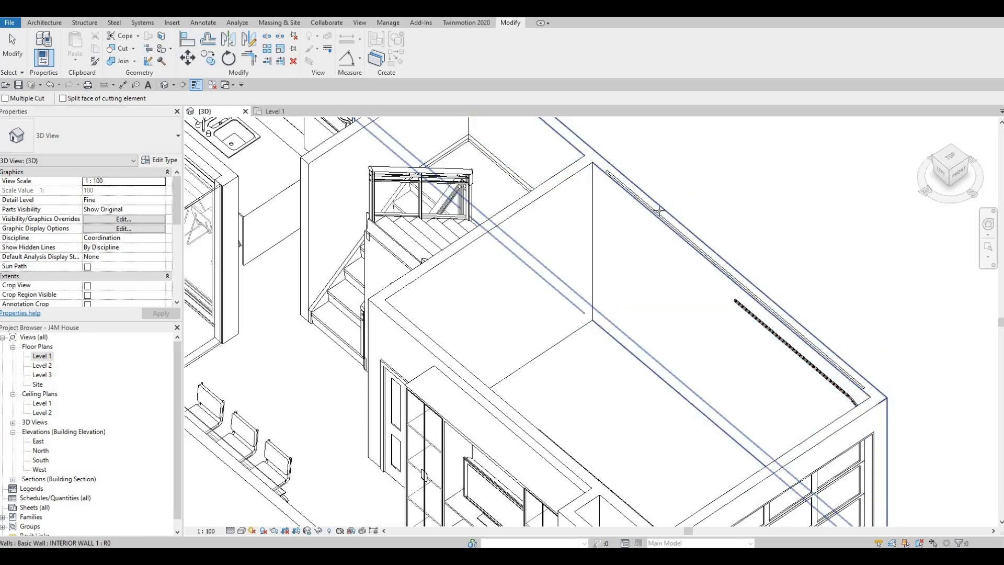
{"action": "left_click", "coordinate": [660, 216]}
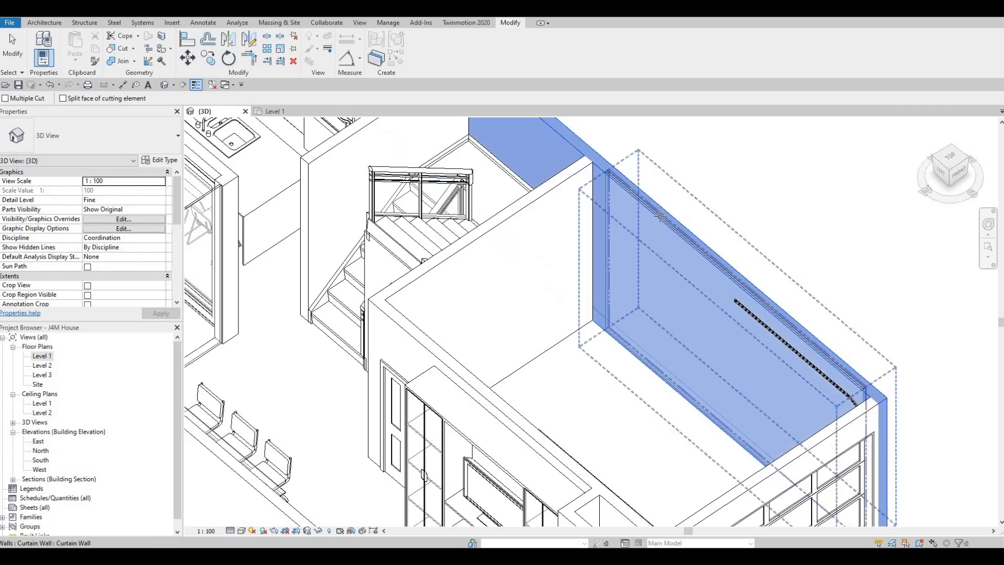
{"action": "key", "text": "Escape"}
{"action": "key", "text": "Escape"}
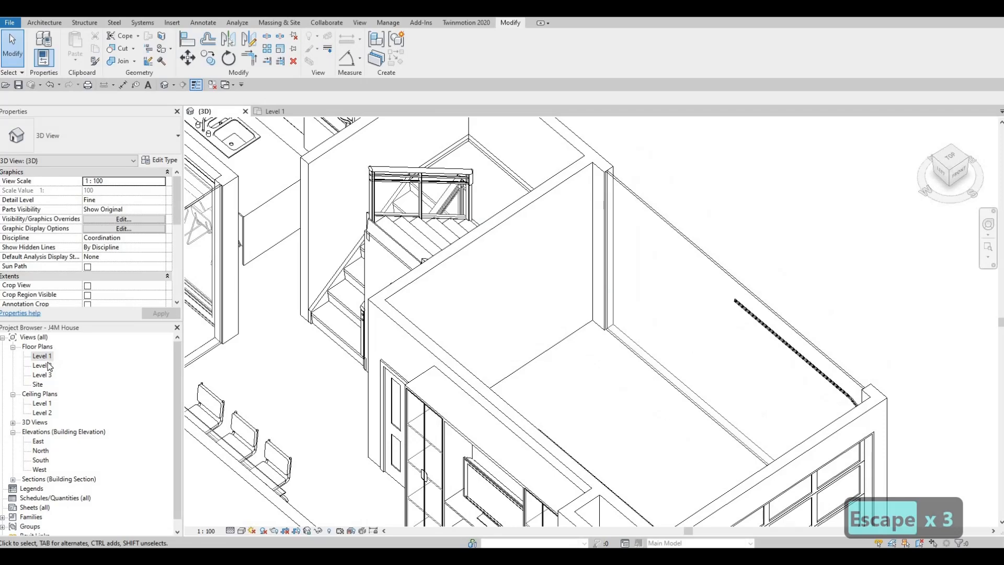
- Lower the top and raise the base of the garage curtain wall to form a shallow strip high in the side wall
{"action": "middle_click_drag", "start_coordinate": [264, 307], "coordinate": [401, 249], "text": "shift"}
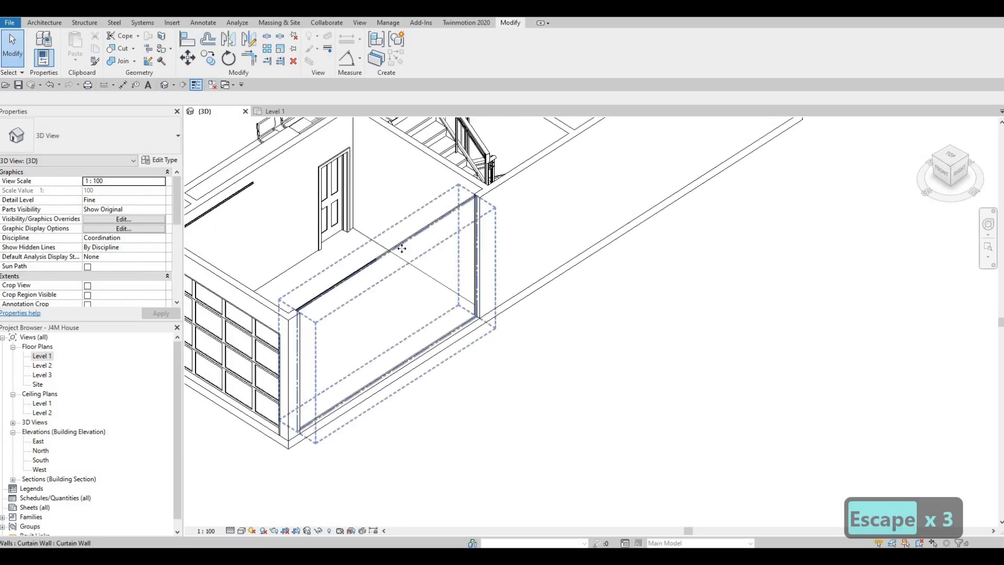
{"action": "left_click", "coordinate": [392, 255]}
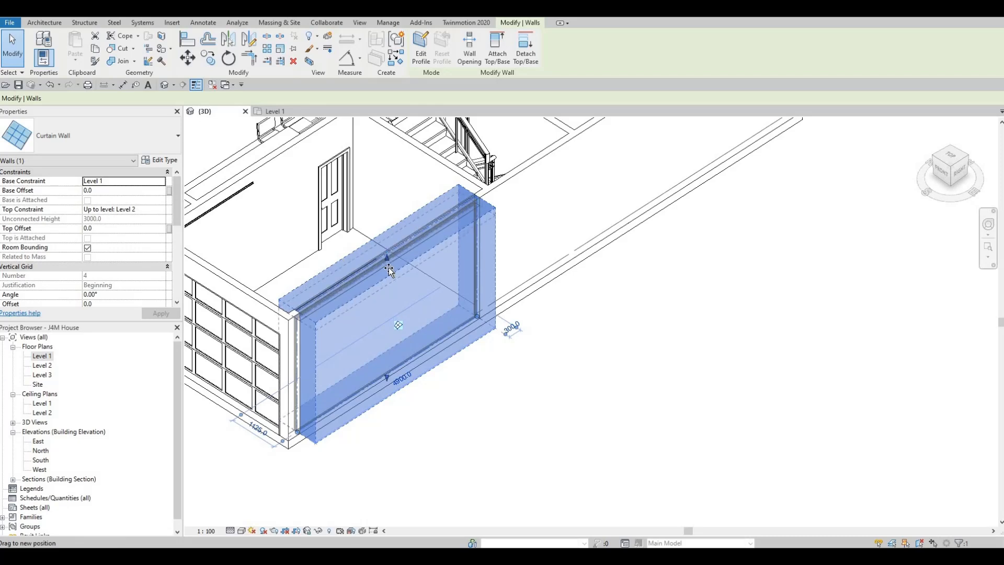
{"action": "left_click_drag", "start_coordinate": [385, 269], "coordinate": [360, 315]}
{"action": "key", "text": "Escape"}
{"action": "key", "text": "Escape"}
- Examine the garage's shallow curtain wall strip and the dining area's curtain wall from the opposite side of the house
{"action": "middle_click_drag", "start_coordinate": [397, 302], "coordinate": [556, 252], "text": "shift"}
{"action": "middle_click_drag", "start_coordinate": [687, 235], "coordinate": [782, 102], "text": "shift"}
{"action": "middle_click_drag", "start_coordinate": [782, 102], "coordinate": [717, 229]}
{"action": "scroll", "coordinate": [717, 225], "scroll_direction": "down", "scroll_amount": 1}
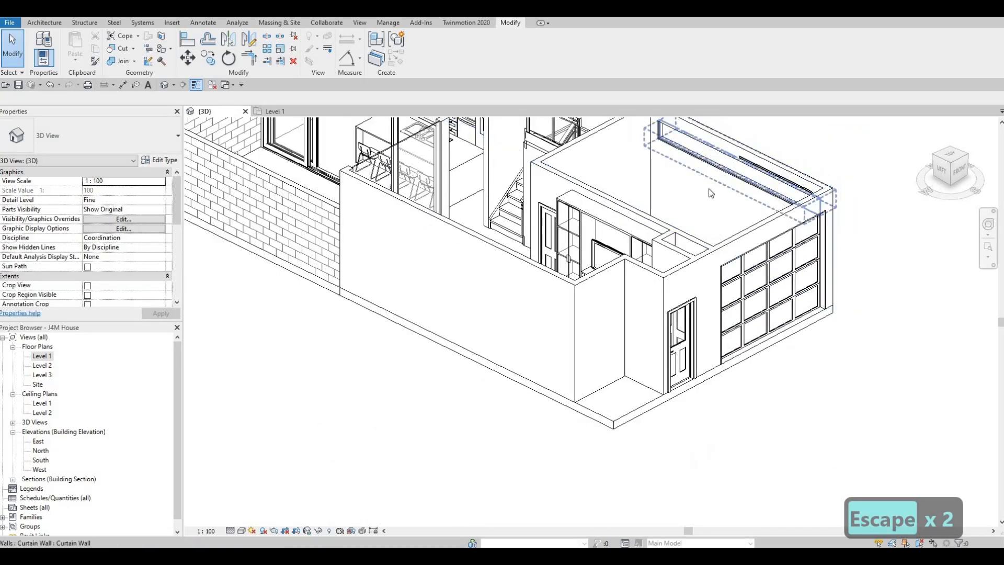
{"action": "middle_click_drag", "start_coordinate": [703, 143], "coordinate": [710, 197]}
{"action": "scroll", "coordinate": [710, 197], "scroll_direction": "up", "scroll_amount": 2}
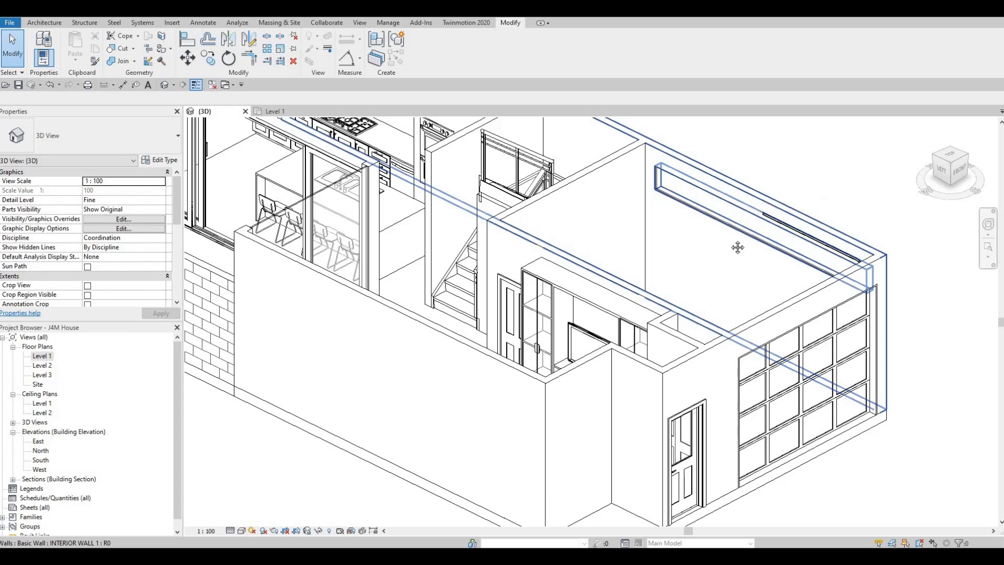
{"action": "scroll", "coordinate": [700, 246], "scroll_direction": "down", "scroll_amount": 1}
{"action": "middle_click_drag", "start_coordinate": [591, 202], "coordinate": [635, 237]}
{"action": "key", "text": "Escape"}
{"action": "key", "text": "Escape"}
{"action": "middle_click_drag", "start_coordinate": [547, 212], "coordinate": [584, 233]}
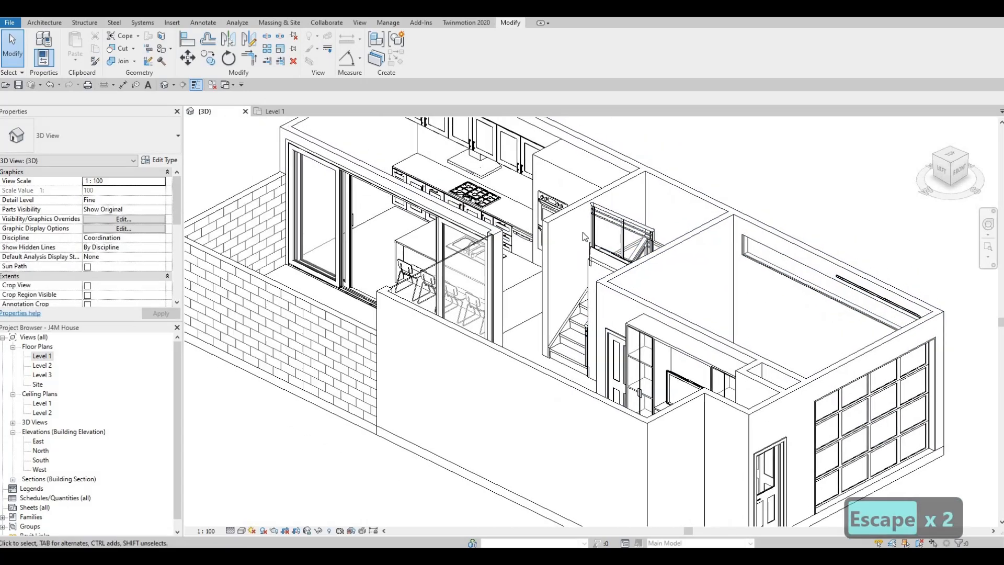
- Align the top of the dining area's curtain wall with the top of the garage curtain wall
{"action": "key", "text": "a"}
{"action": "key", "text": "l"}
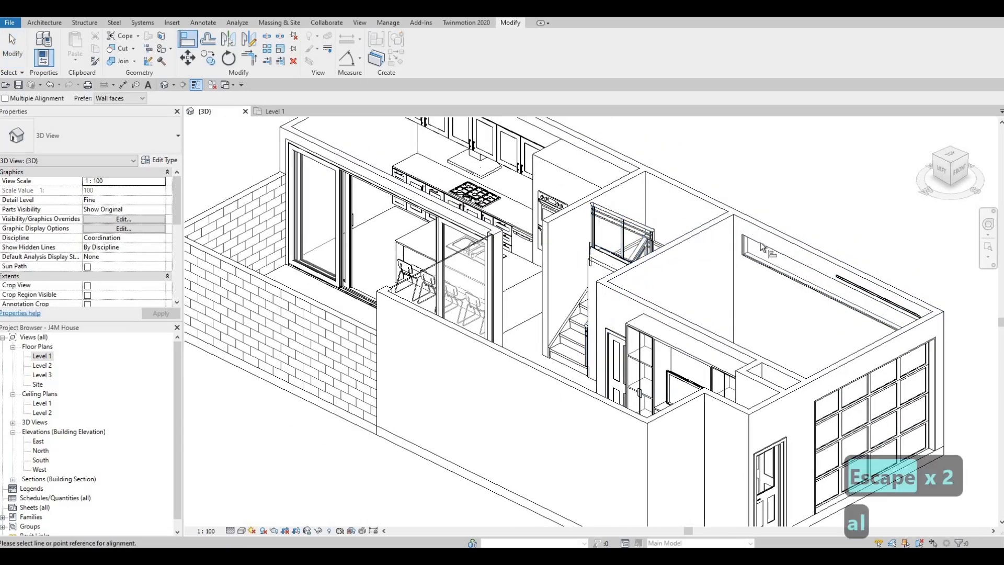
{"action": "left_click", "coordinate": [480, 244]}
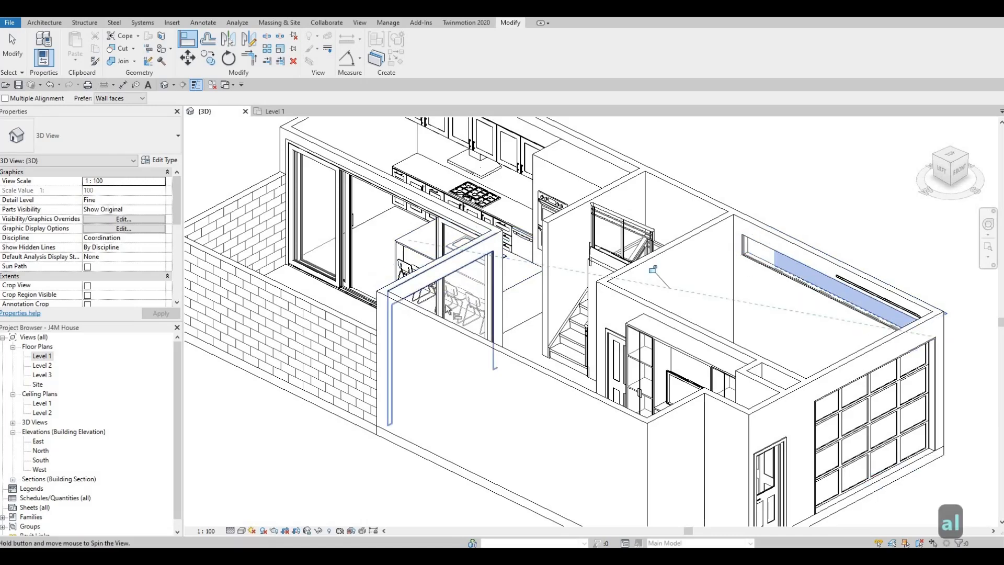
{"action": "middle_click_drag", "start_coordinate": [469, 299], "coordinate": [698, 377], "text": "shift"}
{"action": "key", "text": "Escape"}
{"action": "key", "text": "Escape"}
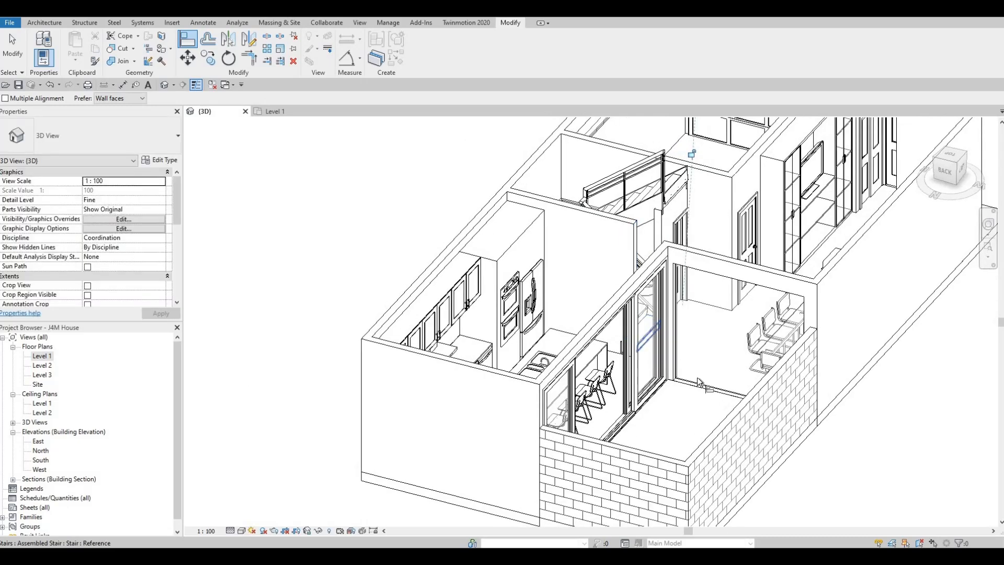
- Raise the bottom of the dining area's curtain wall to a base offset of about 42 mm
{"action": "scroll", "coordinate": [698, 378], "scroll_direction": "up", "scroll_amount": 5}
{"action": "left_click", "coordinate": [782, 418]}
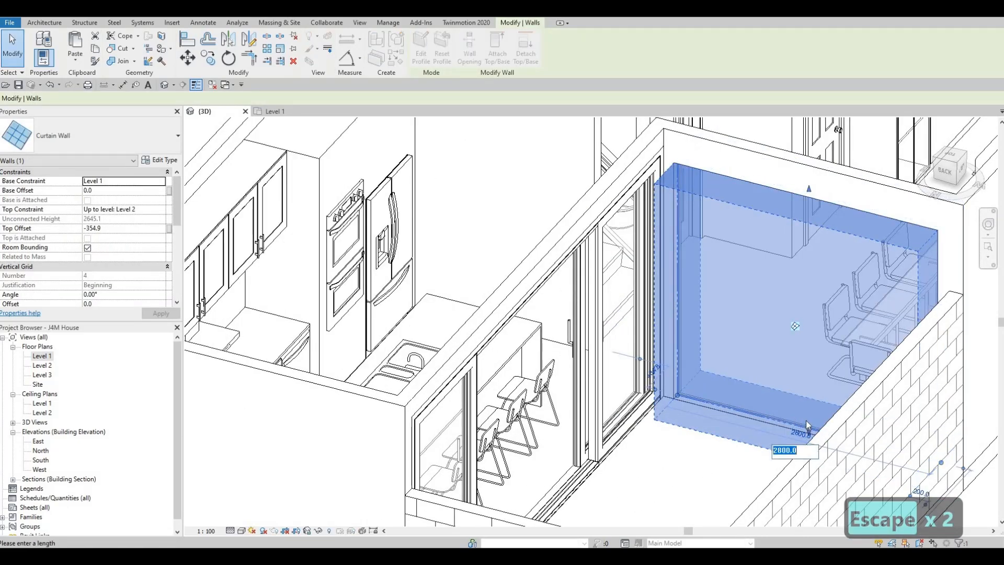
{"action": "key", "text": "Escape"}
{"action": "scroll", "coordinate": [806, 422], "scroll_direction": "up", "scroll_amount": 2}
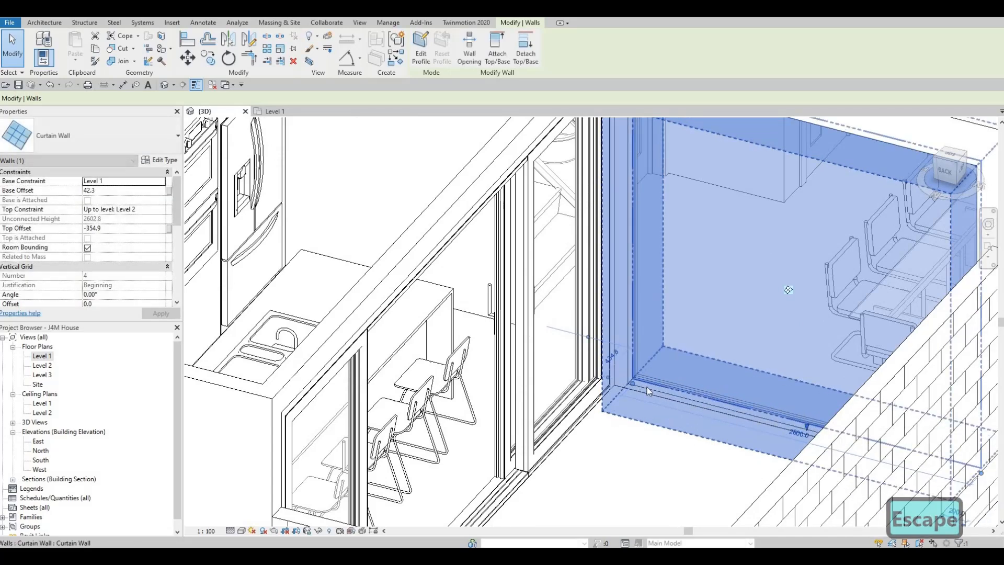
{"action": "key", "text": "Escape"}
{"action": "key", "text": "Escape"}
- Pull the top of the dining area's curtain wall up toward the sliding door's head, to a top offset of about -208.5 mm
{"action": "middle_click_drag", "start_coordinate": [685, 382], "coordinate": [560, 223], "text": "shift"}
{"action": "scroll", "coordinate": [560, 230], "scroll_direction": "down", "scroll_amount": 1}
{"action": "middle_click_drag", "start_coordinate": [556, 328], "coordinate": [609, 190], "text": "shift"}
{"action": "scroll", "coordinate": [609, 184], "scroll_direction": "up", "scroll_amount": 2}
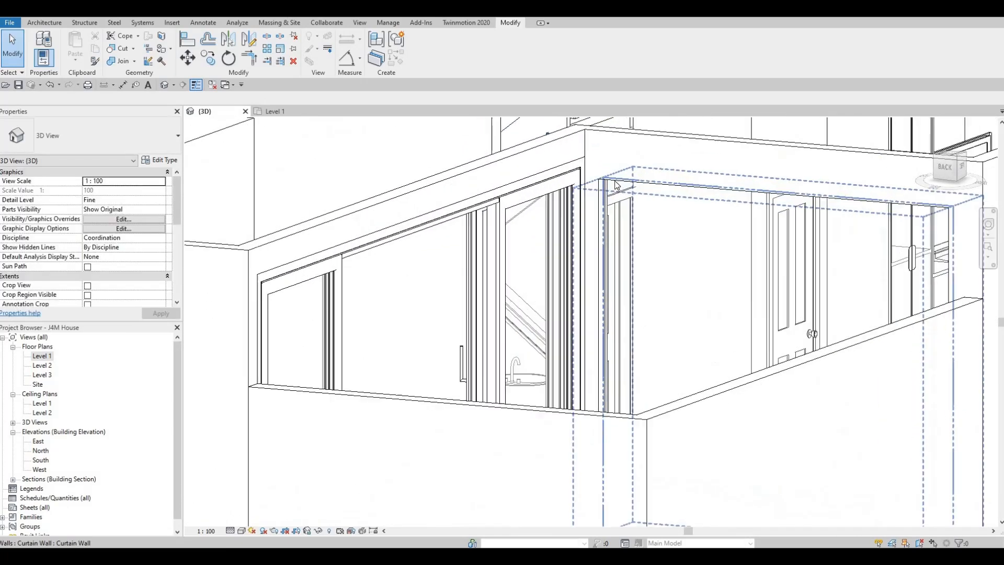
{"action": "left_click", "coordinate": [764, 198]}
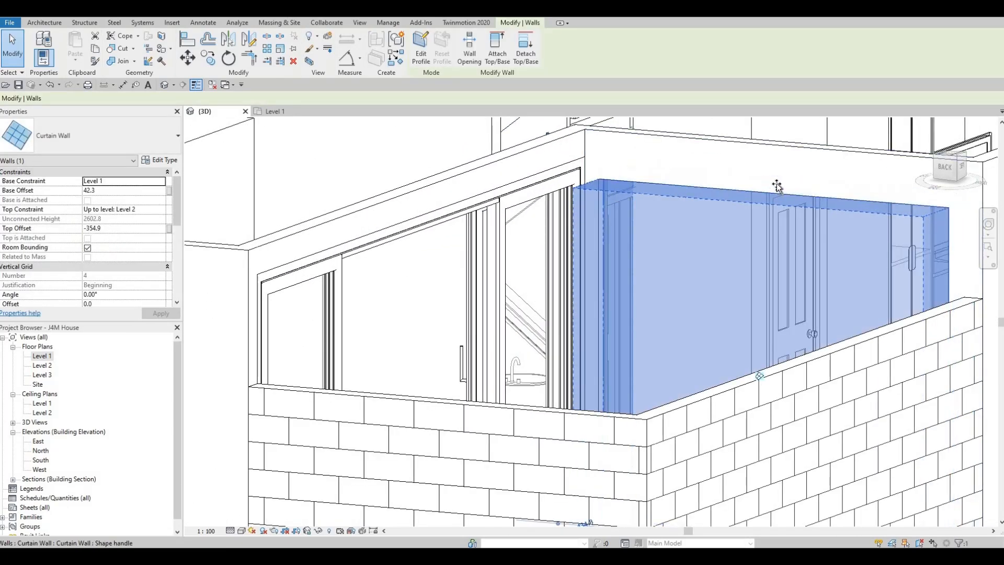
{"action": "left_click_drag", "start_coordinate": [777, 190], "coordinate": [777, 172]}
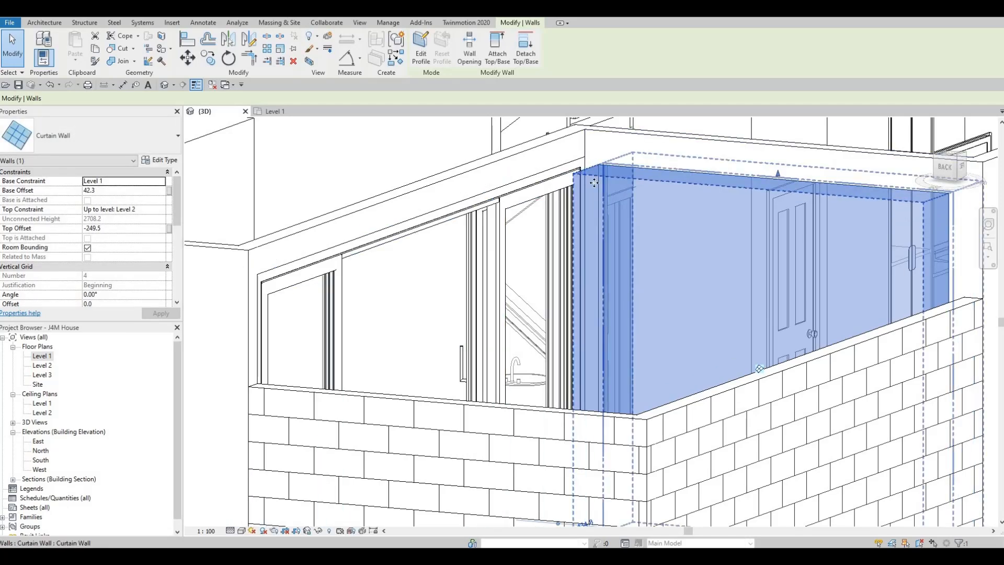
{"action": "middle_click_drag", "start_coordinate": [711, 175], "coordinate": [718, 159], "text": "shift"}
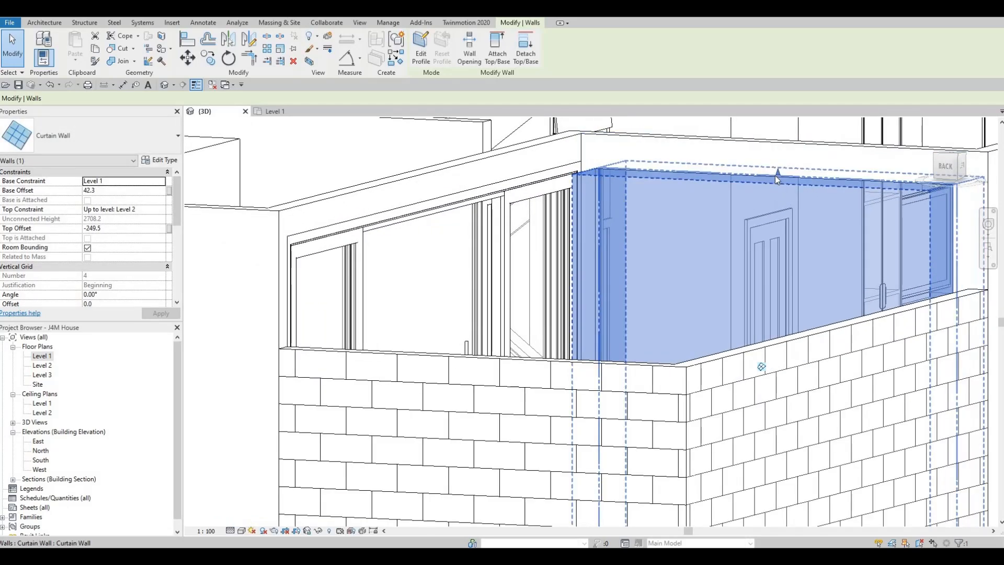
{"action": "left_click_drag", "start_coordinate": [775, 171], "coordinate": [776, 169]}
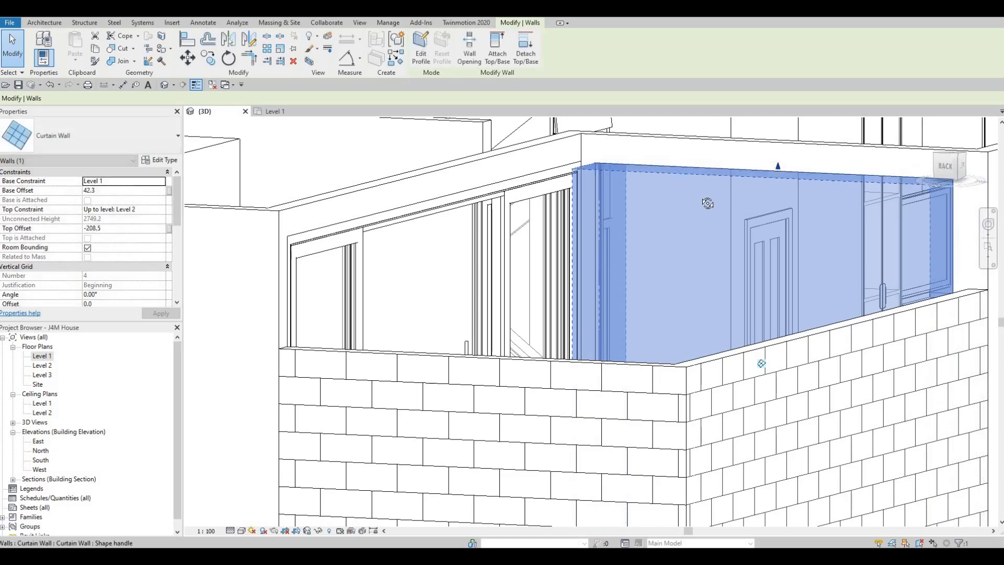
{"action": "middle_click_drag", "start_coordinate": [706, 202], "coordinate": [544, 197], "text": "shift"}
{"action": "scroll", "coordinate": [659, 198], "scroll_direction": "down", "scroll_amount": 2}
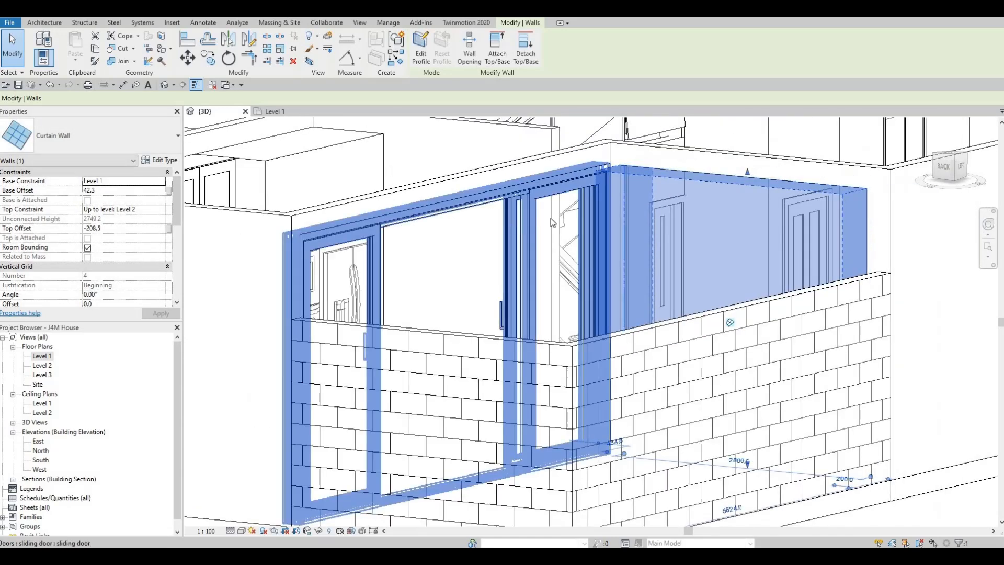
- Set the dining curtain wall's top offset to -200 mm and deselect it
{"action": "left_click", "coordinate": [92, 228]}
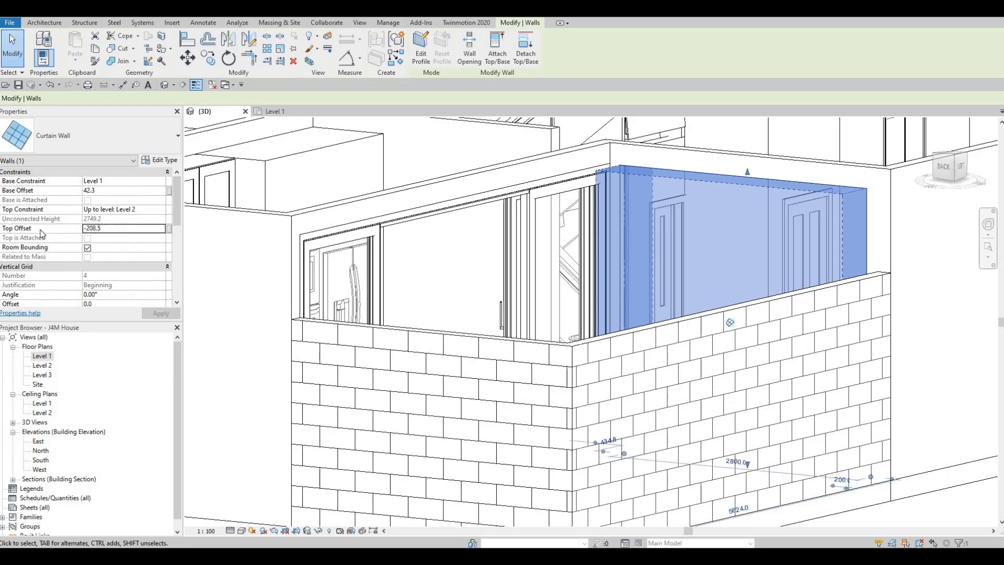
{"action": "left_click", "coordinate": [70, 229]}
{"action": "type", "text": "-"}
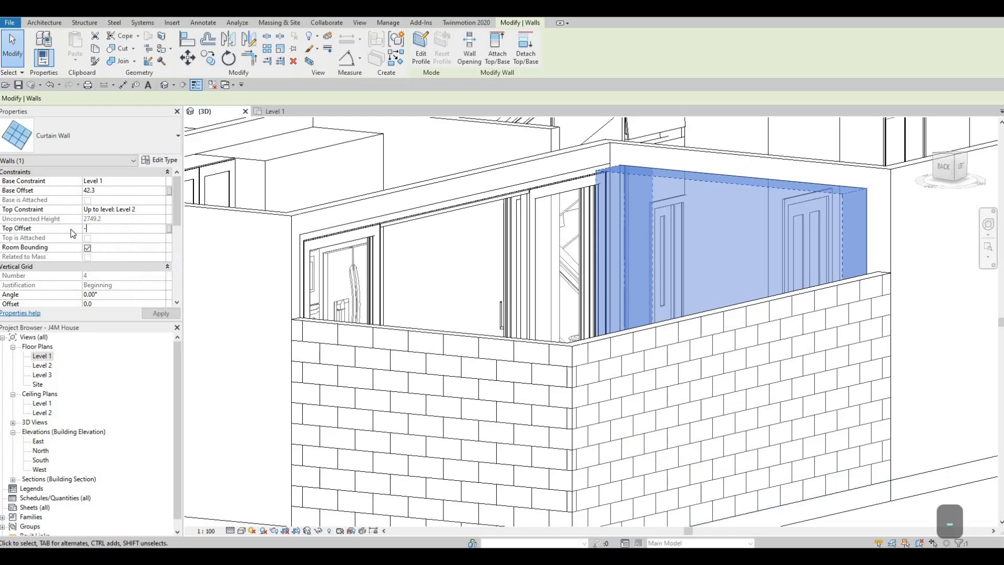
{"action": "type", "text": "200"}
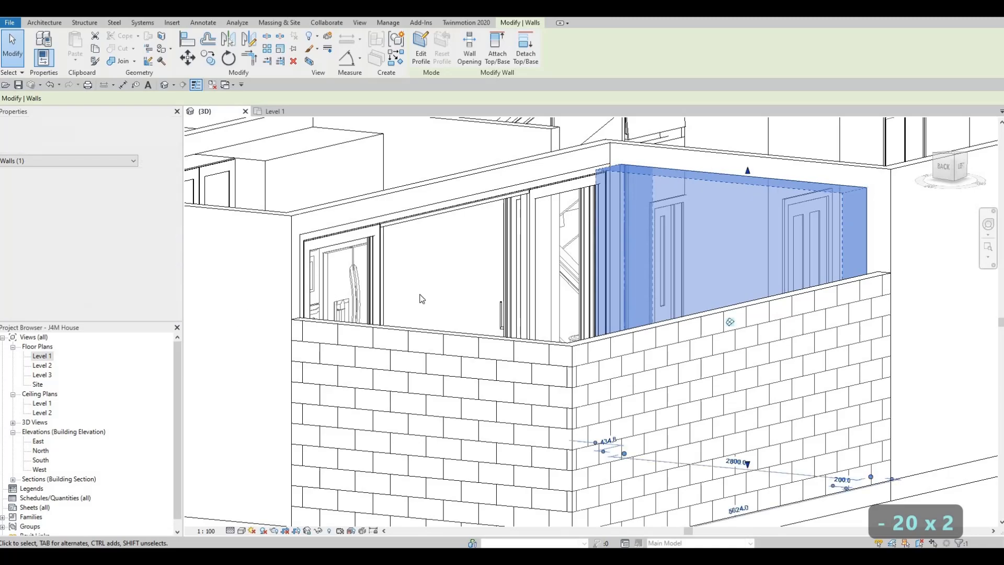
{"action": "key", "text": "Escape"}
{"action": "key", "text": "Escape"}
{"action": "key", "text": "Escape"}
- Examine the garage strip window, the dining curtain wall and the whole Level 1 model from several angles
{"action": "middle_click_drag", "start_coordinate": [544, 243], "coordinate": [575, 301], "text": "shift"}
{"action": "scroll", "coordinate": [719, 246], "scroll_direction": "down", "scroll_amount": 1}
{"action": "scroll", "coordinate": [706, 297], "scroll_direction": "down", "scroll_amount": 2}
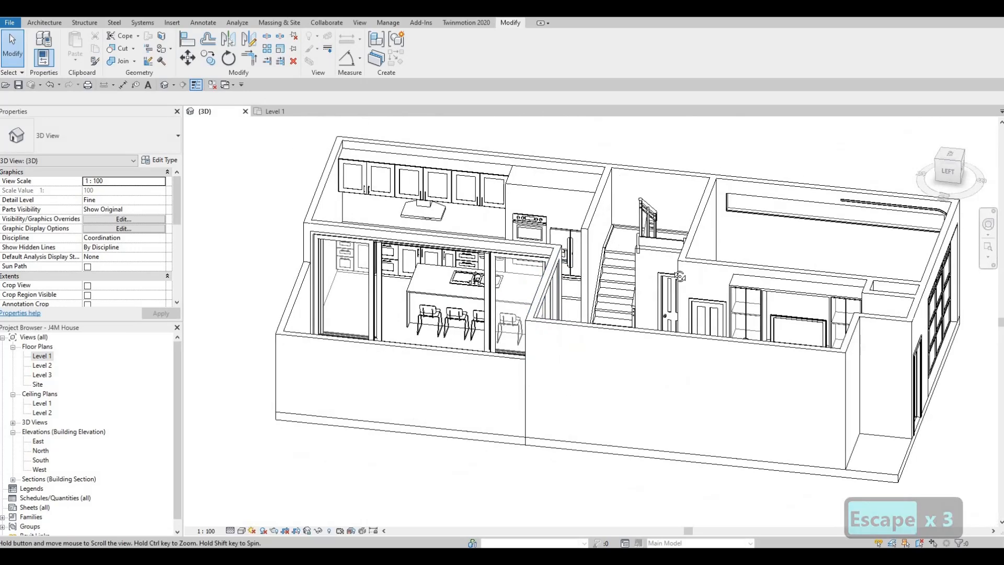
{"action": "scroll", "coordinate": [717, 258], "scroll_direction": "down", "scroll_amount": 1}
{"action": "middle_click_drag", "start_coordinate": [717, 258], "coordinate": [737, 262], "text": "shift"}
{"action": "scroll", "coordinate": [853, 248], "scroll_direction": "up", "scroll_amount": 5}
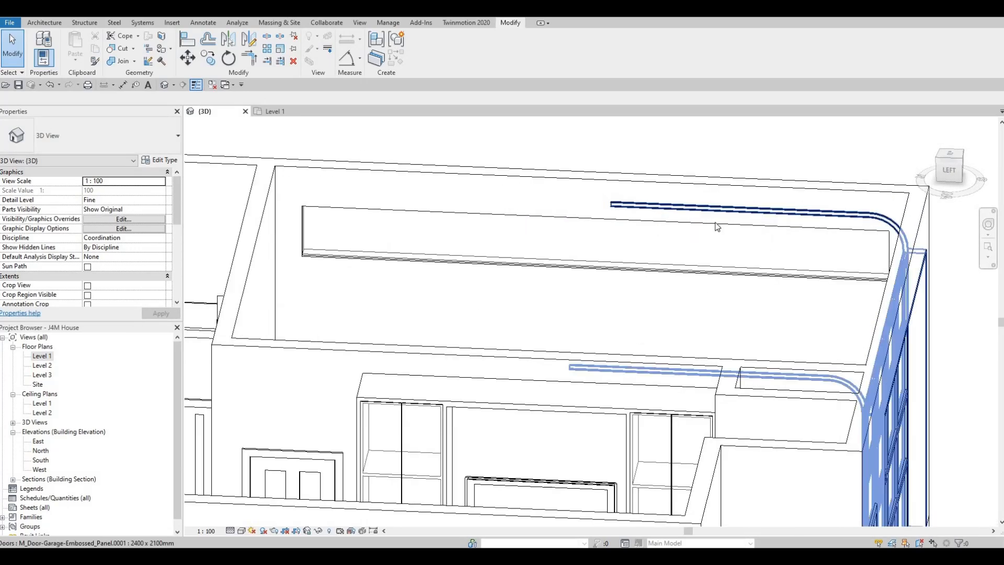
{"action": "scroll", "coordinate": [784, 293], "scroll_direction": "down", "scroll_amount": 2}
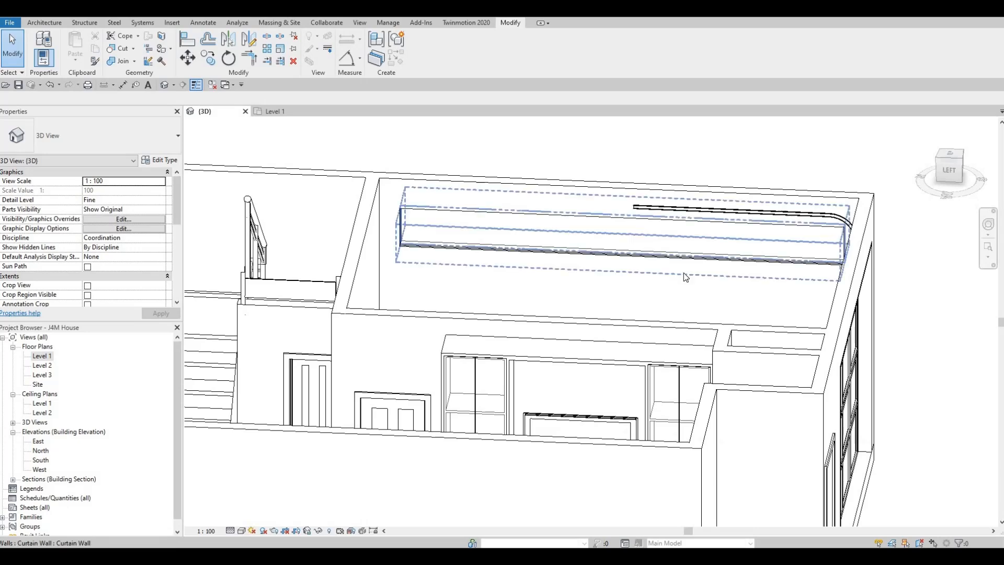
{"action": "scroll", "coordinate": [682, 272], "scroll_direction": "down", "scroll_amount": 2}
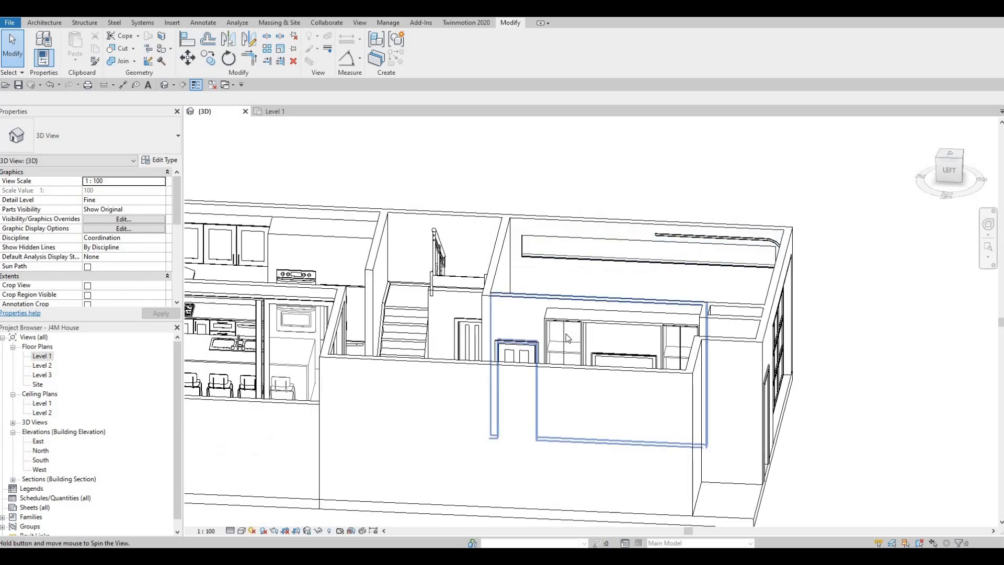
{"action": "middle_click_drag", "start_coordinate": [566, 334], "coordinate": [565, 314], "text": "shift"}
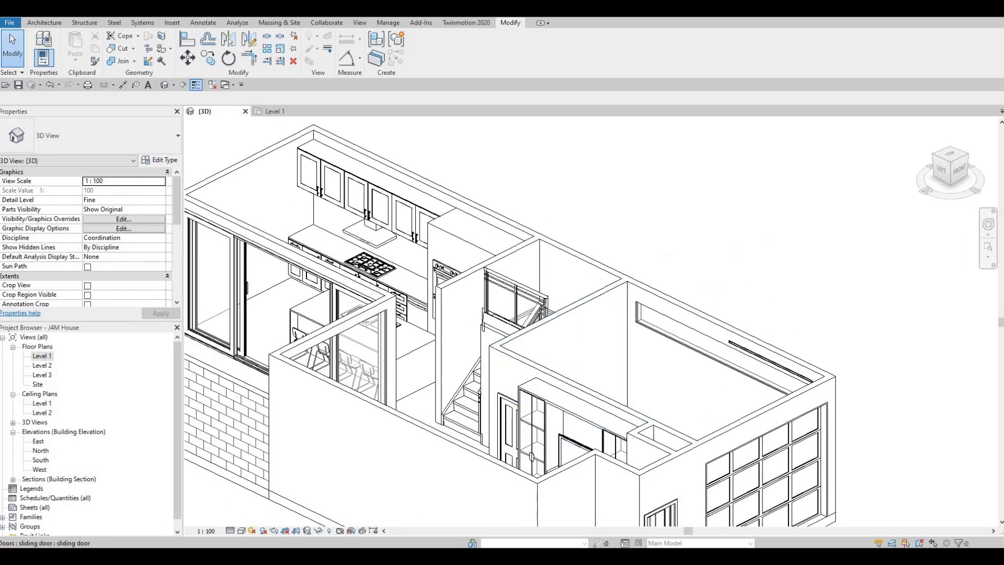
{"action": "scroll", "coordinate": [502, 256], "scroll_direction": "down", "scroll_amount": 1}
{"action": "mouse_move", "coordinate": [506, 261]}
{"action": "middle_mouse_down", "text": "shift"}
{"action": "mouse_move", "coordinate": [523, 270]}
{"action": "mouse_move", "coordinate": [496, 269]}
{"action": "middle_mouse_up", "text": "shift"}
{"action": "scroll", "coordinate": [507, 272], "scroll_direction": "down", "scroll_amount": 2}
{"action": "middle_click_drag", "start_coordinate": [556, 380], "coordinate": [553, 394], "text": "shift"}
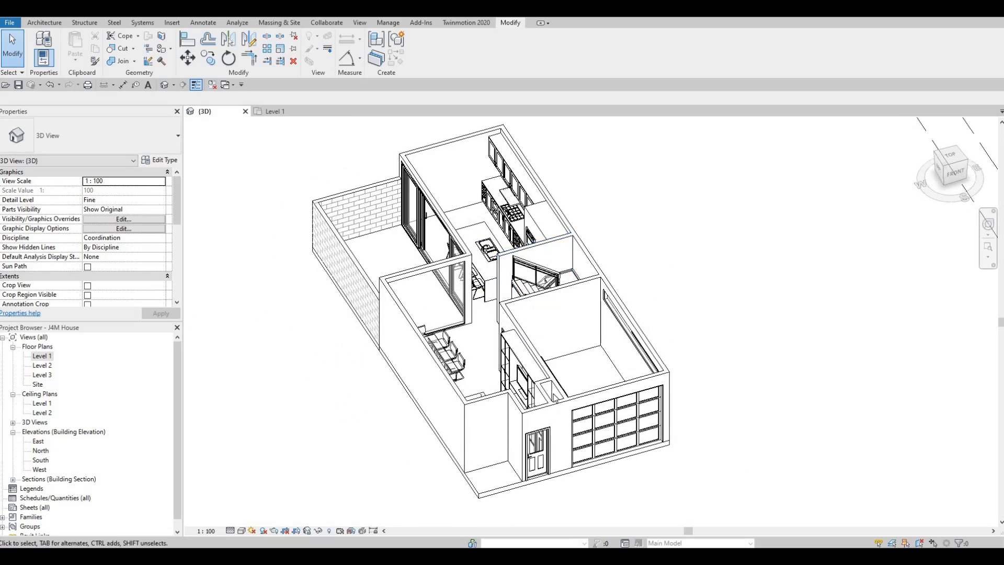